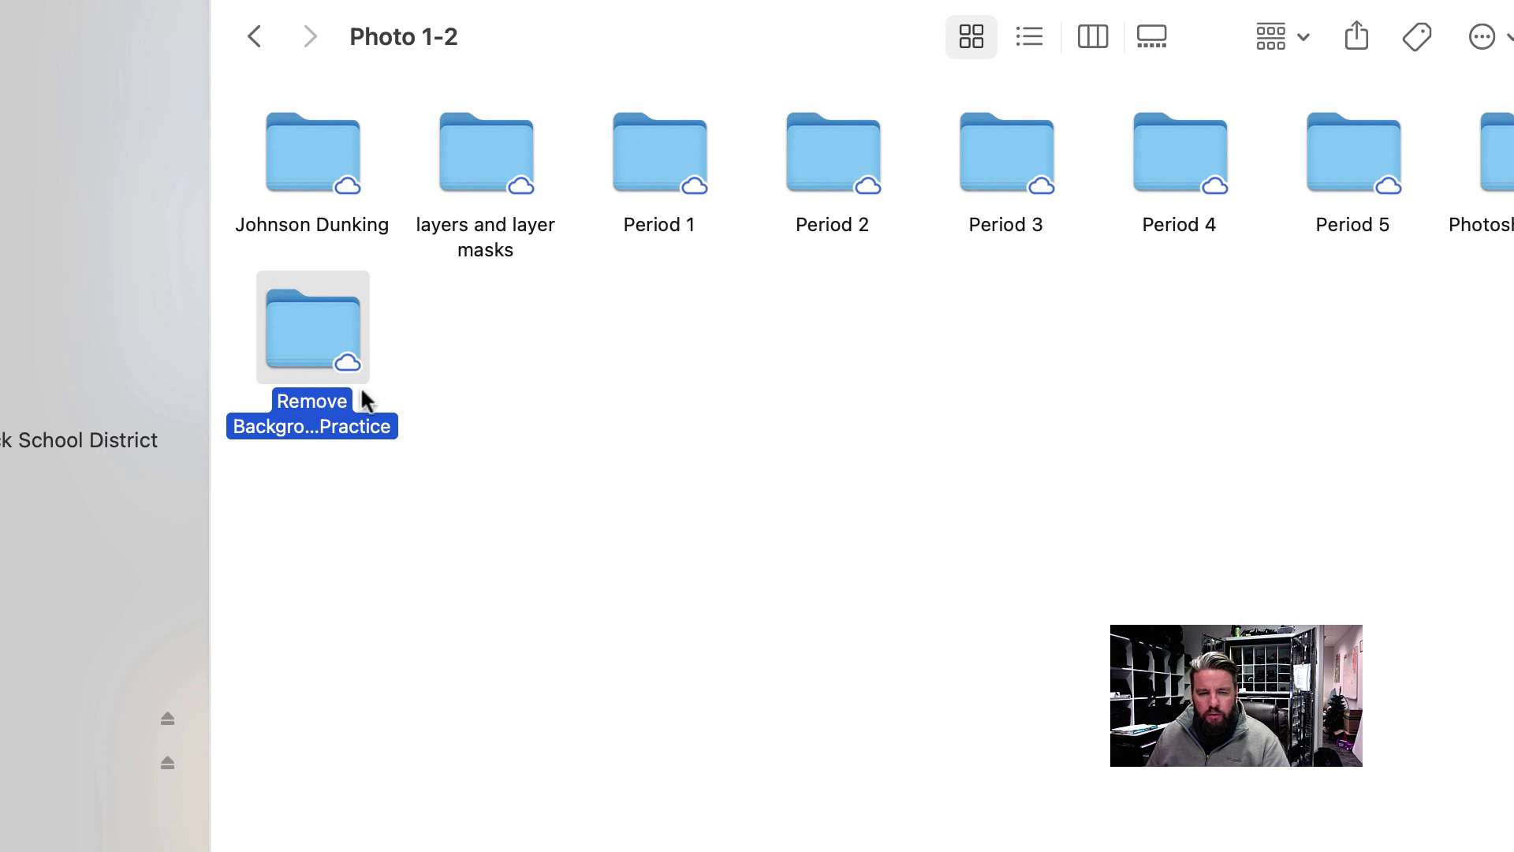
Copy the Remove Background Practice folder and paste it into the teacher's named folder inside Period 1.
right_click(311, 333)
left_click(386, 683)
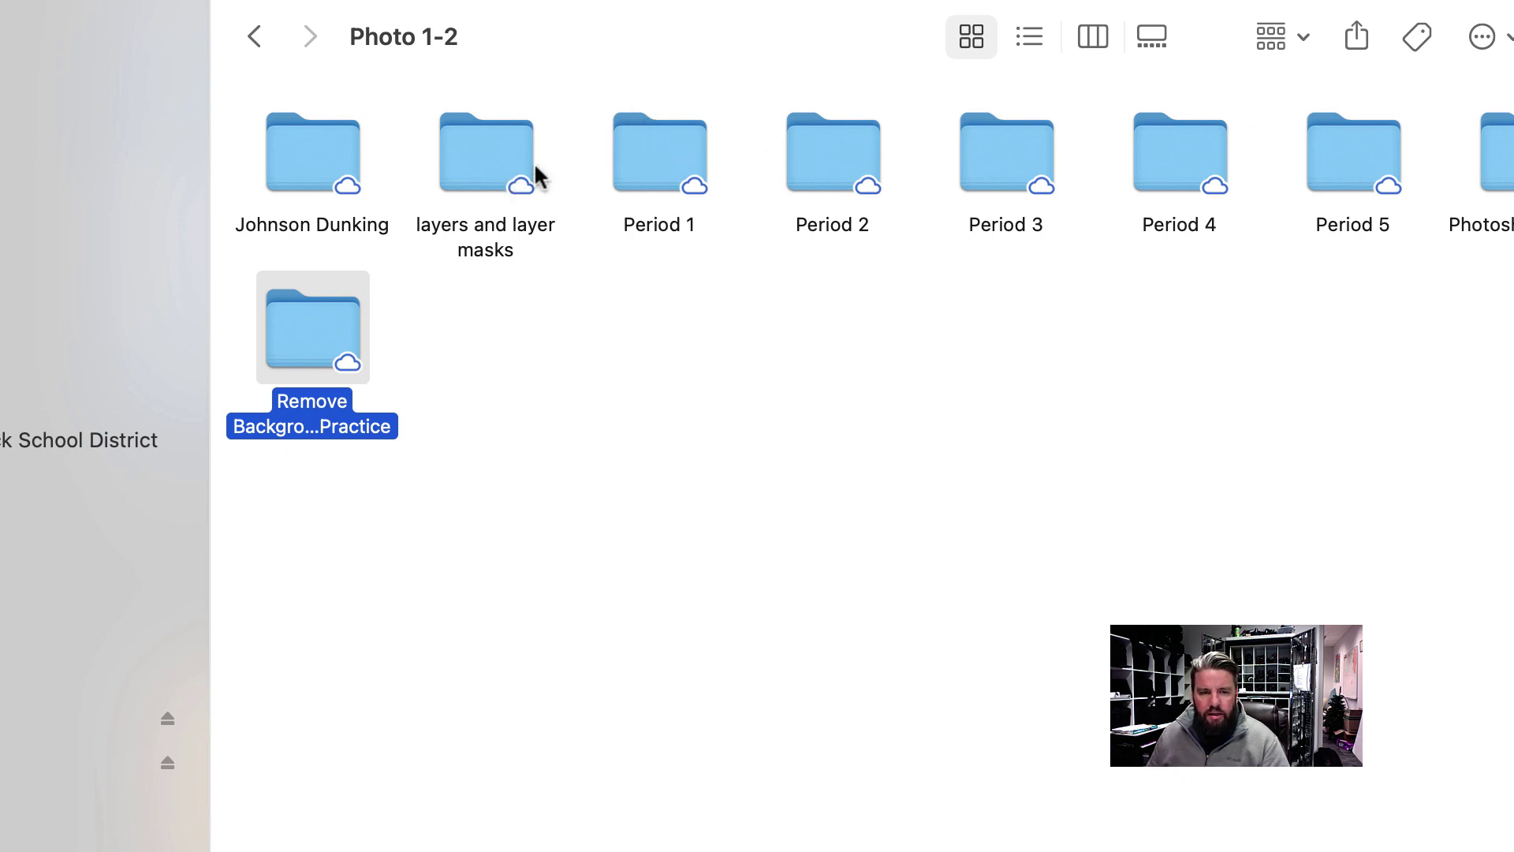
double_click(643, 158)
double_click(1075, 336)
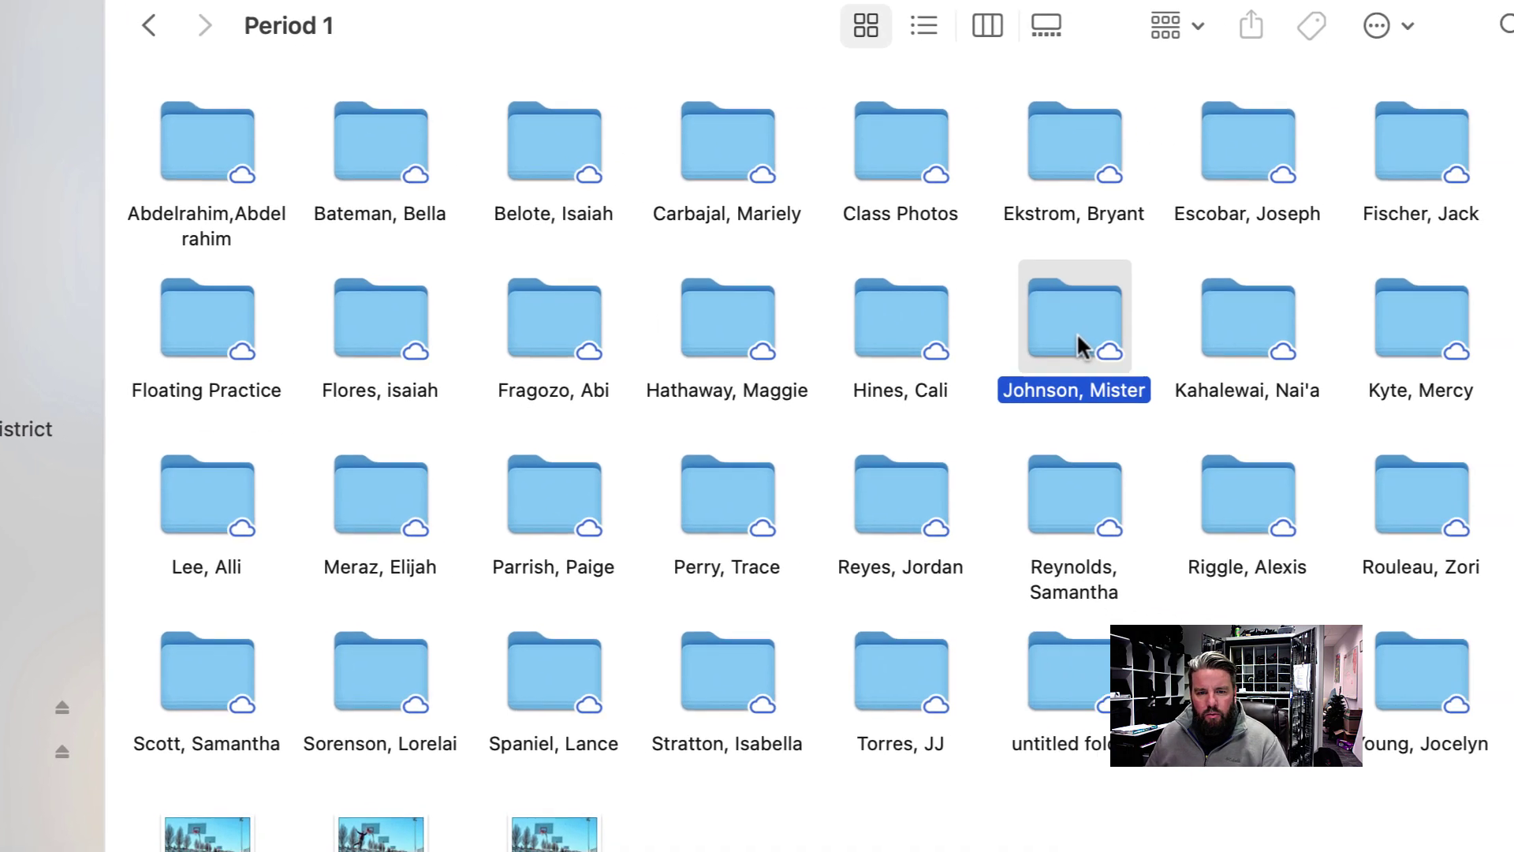
right_click(609, 631)
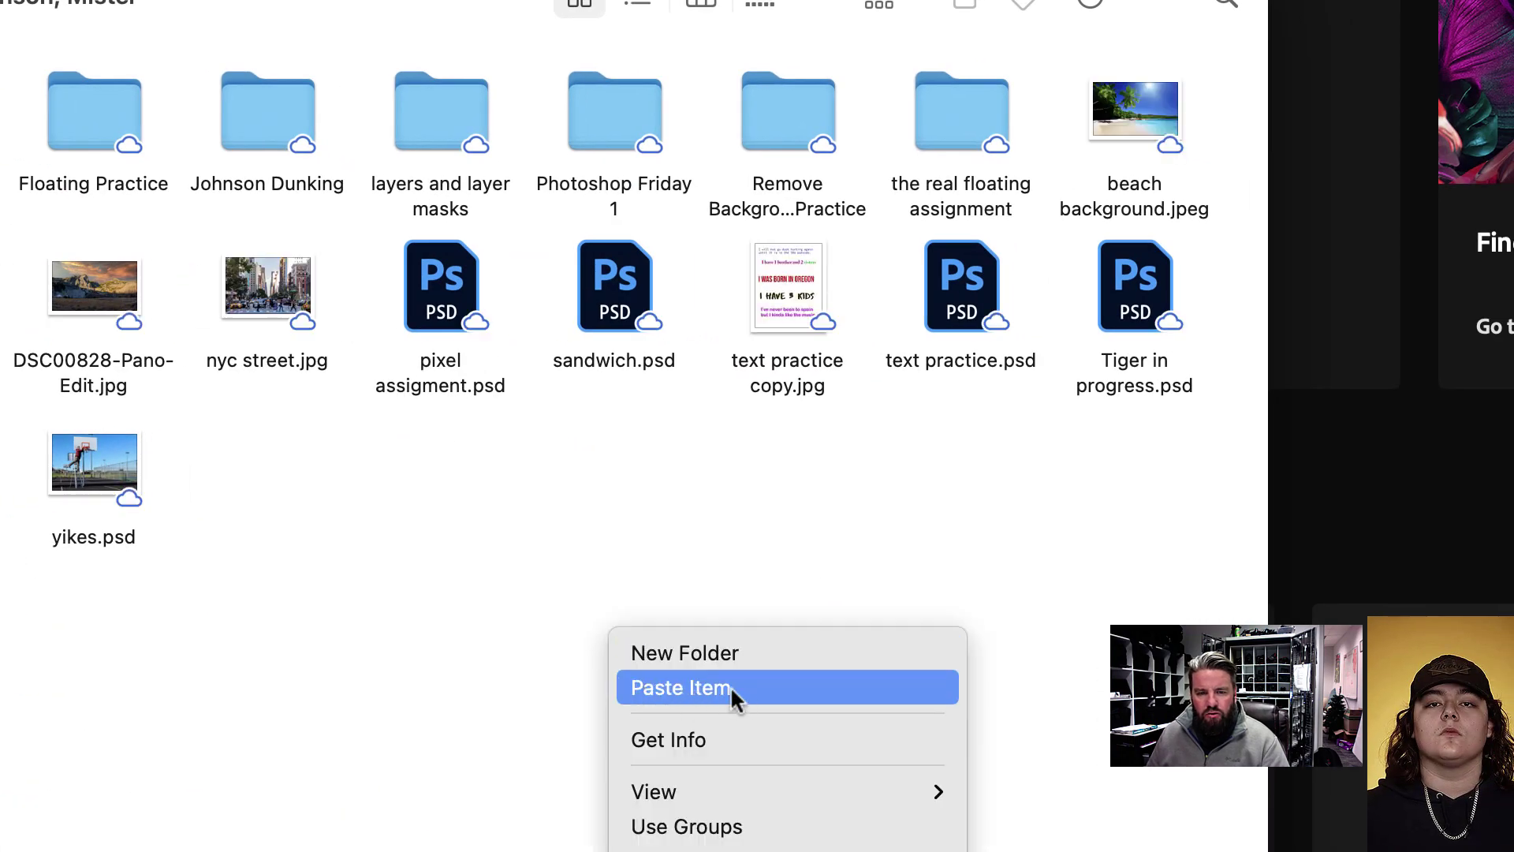
left_click(924, 574)
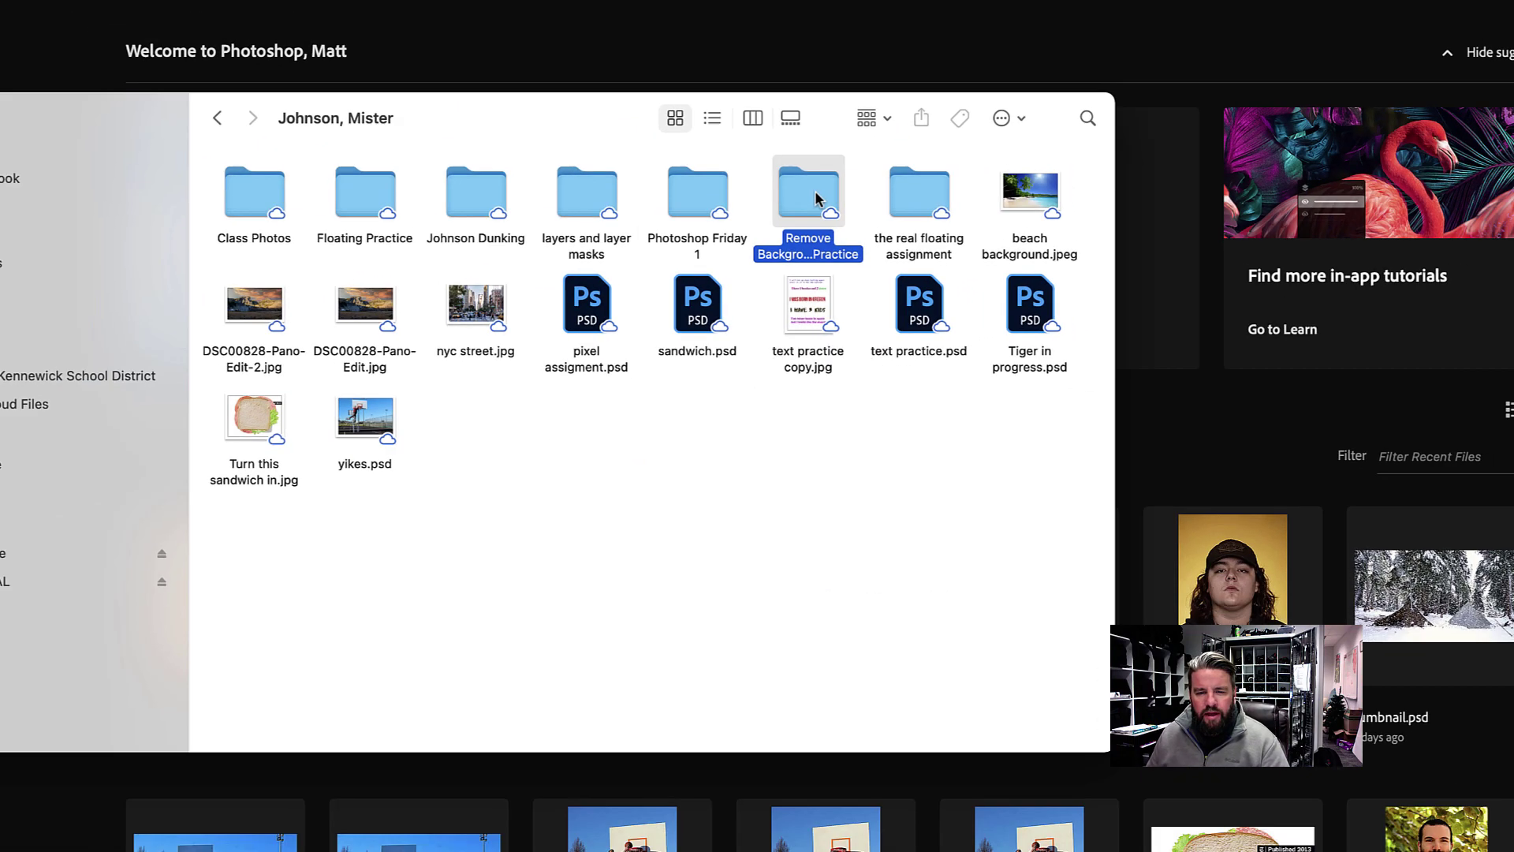
Open the pasted Remove Background Practice folder and preview Tiger.jpeg and DSC01966.jpg, closing each preview.
double_click(796, 118)
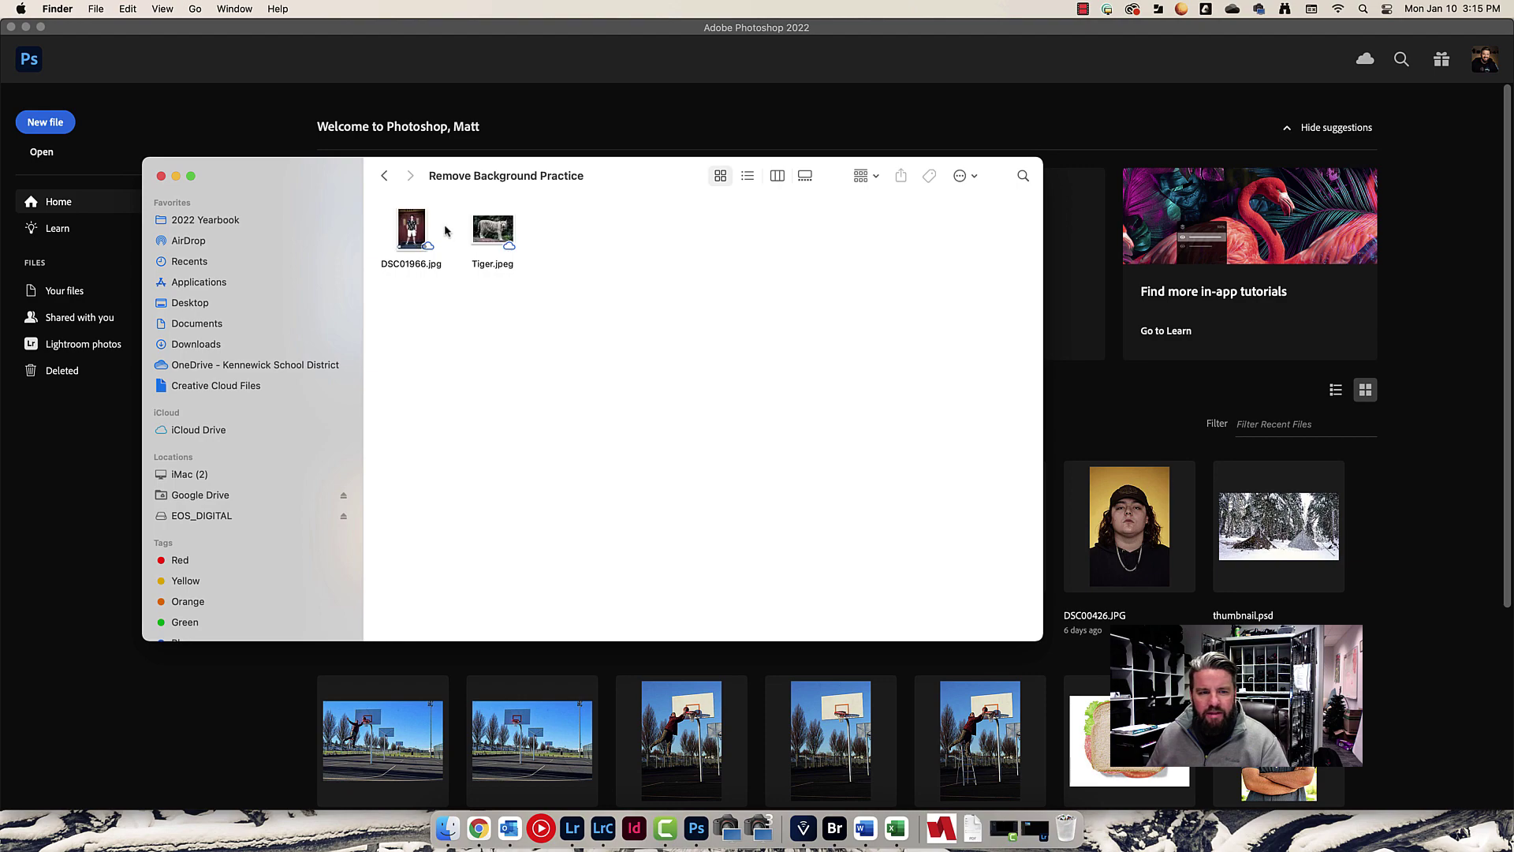
double_click(494, 231)
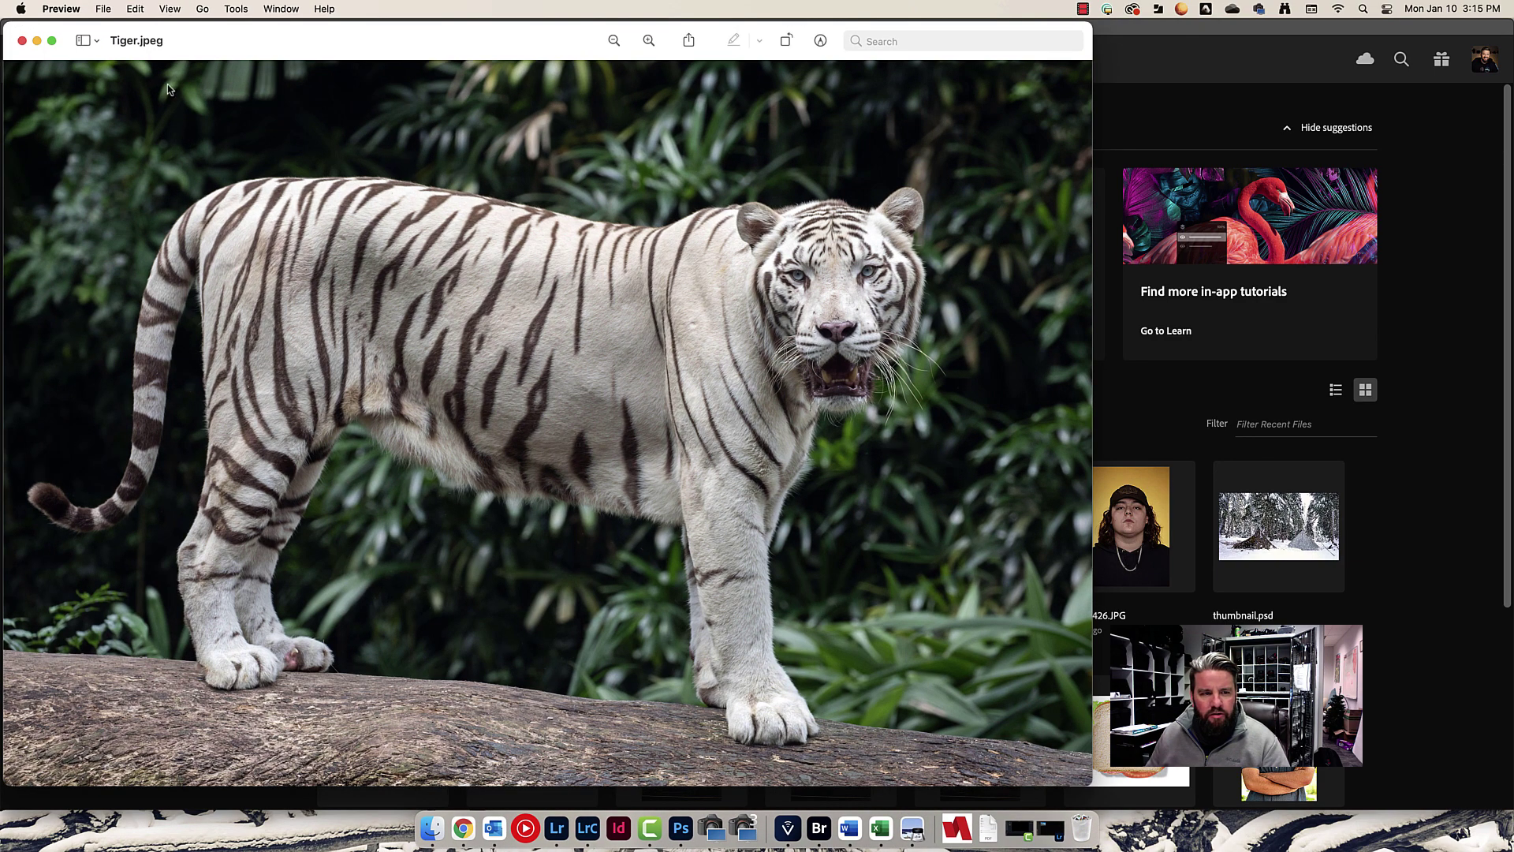
left_click(21, 41)
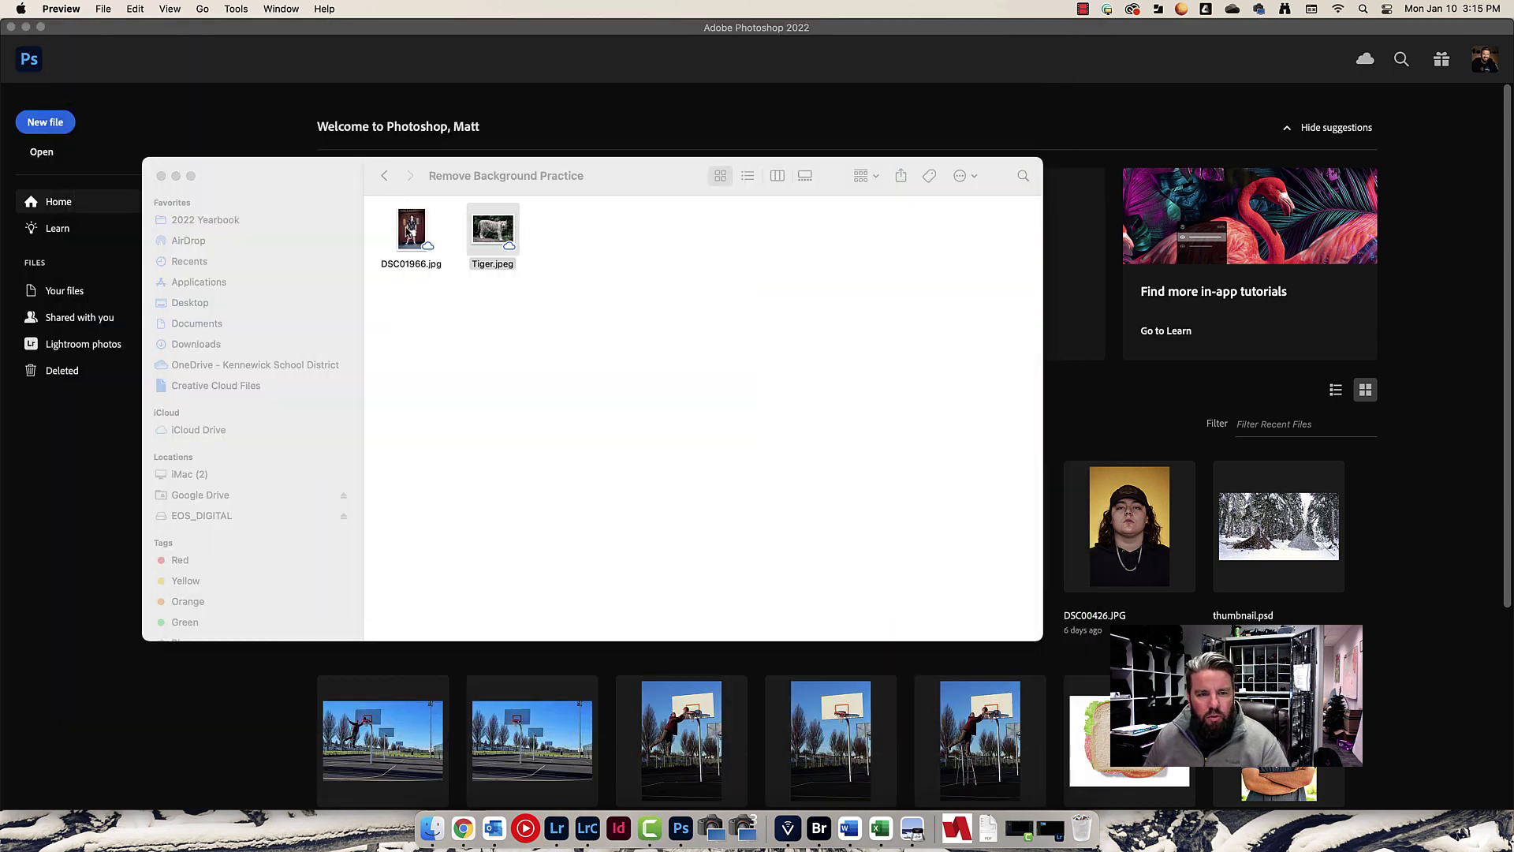
double_click(411, 230)
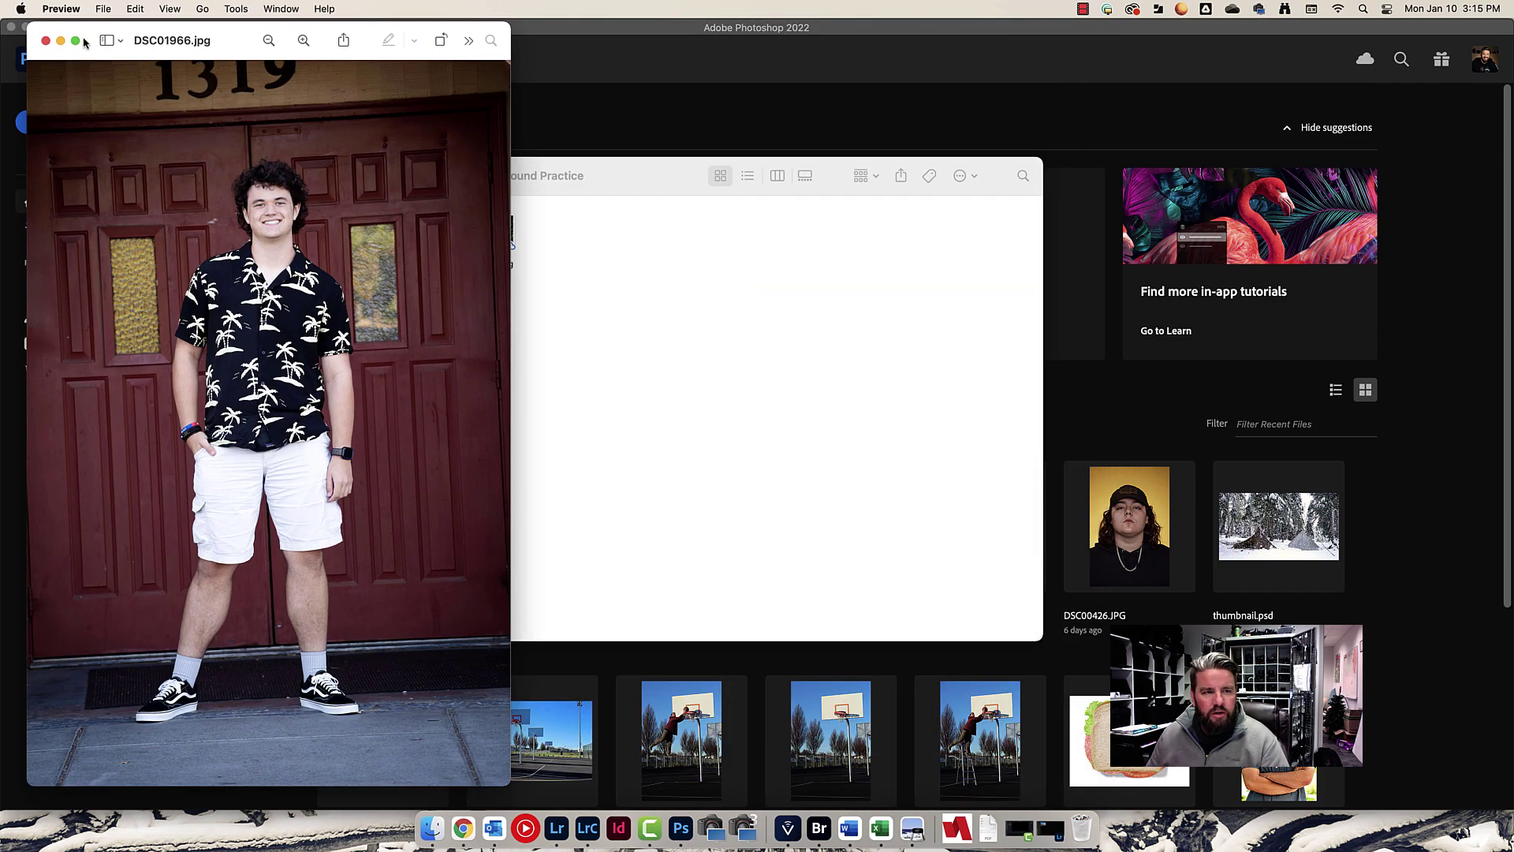
left_click(44, 41)
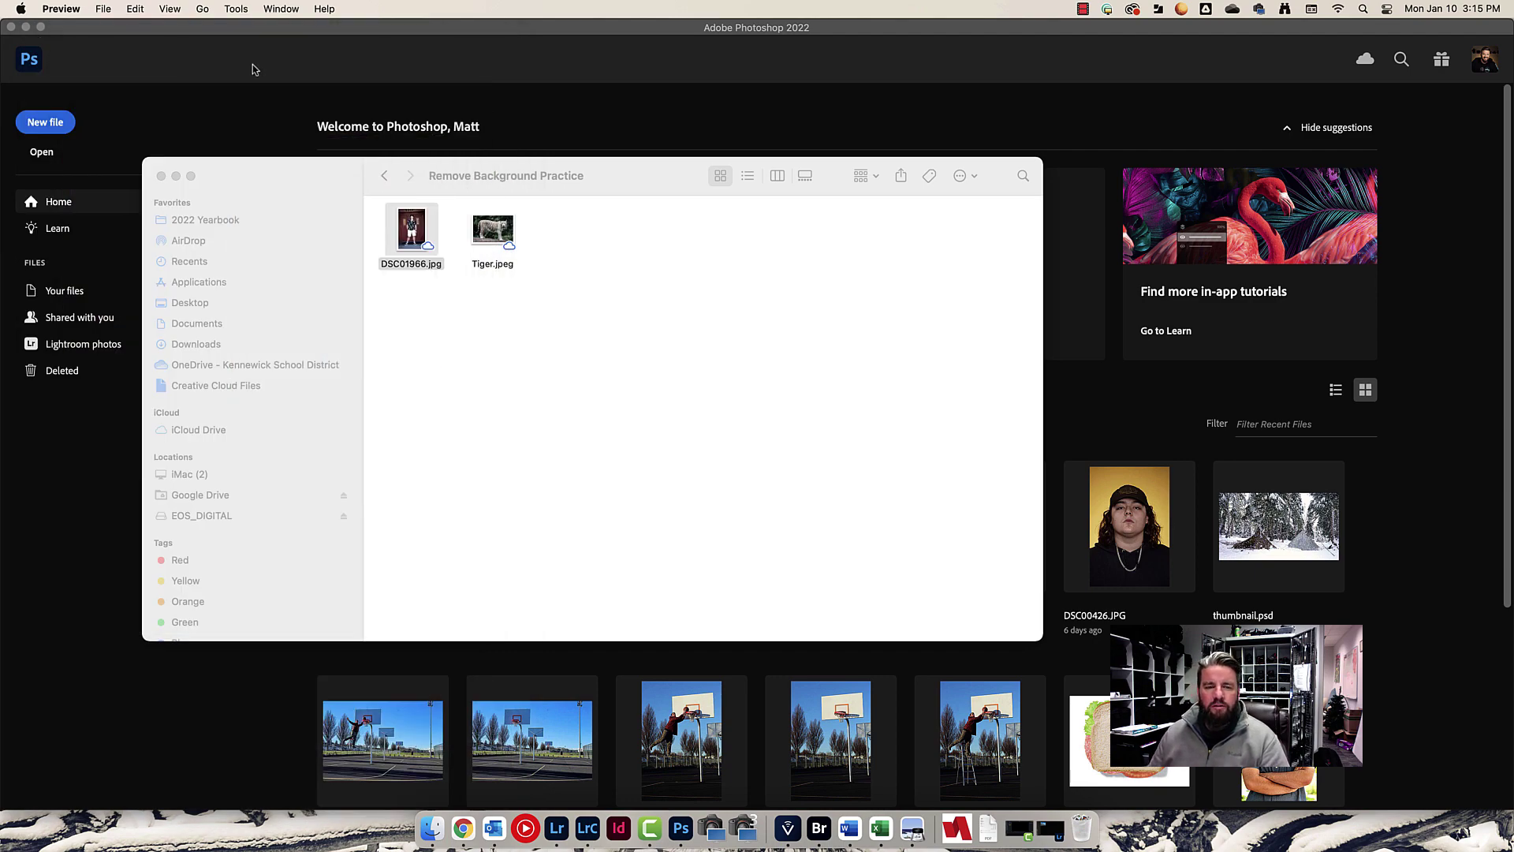
Open Tiger.jpeg from the Remove Background Practice folder in Photoshop.
left_click_drag(496, 182, 773, 159)
left_click(766, 228)
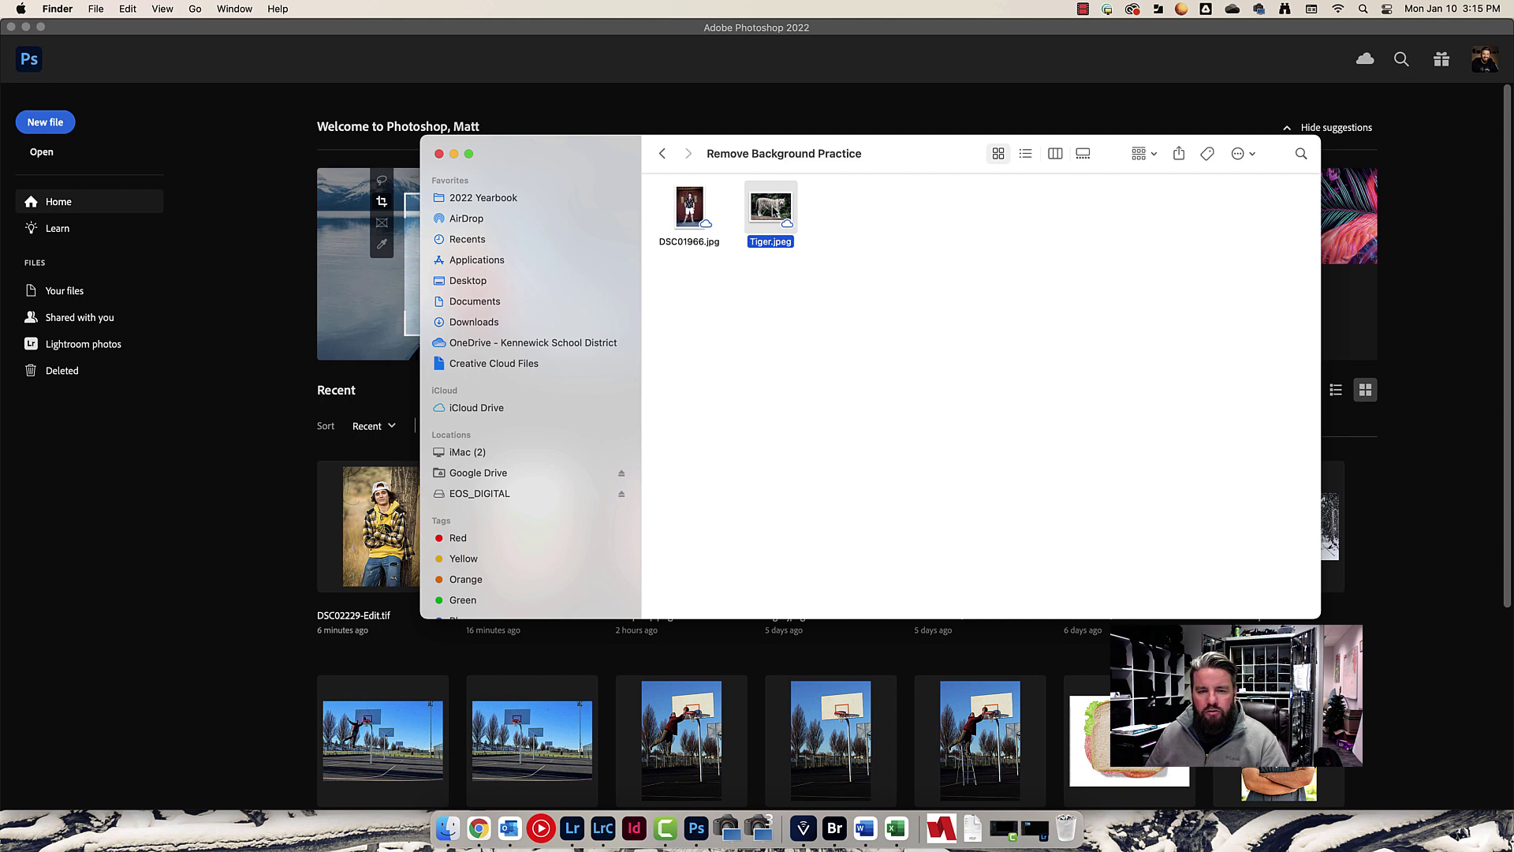
left_click_drag(769, 217, 230, 543)
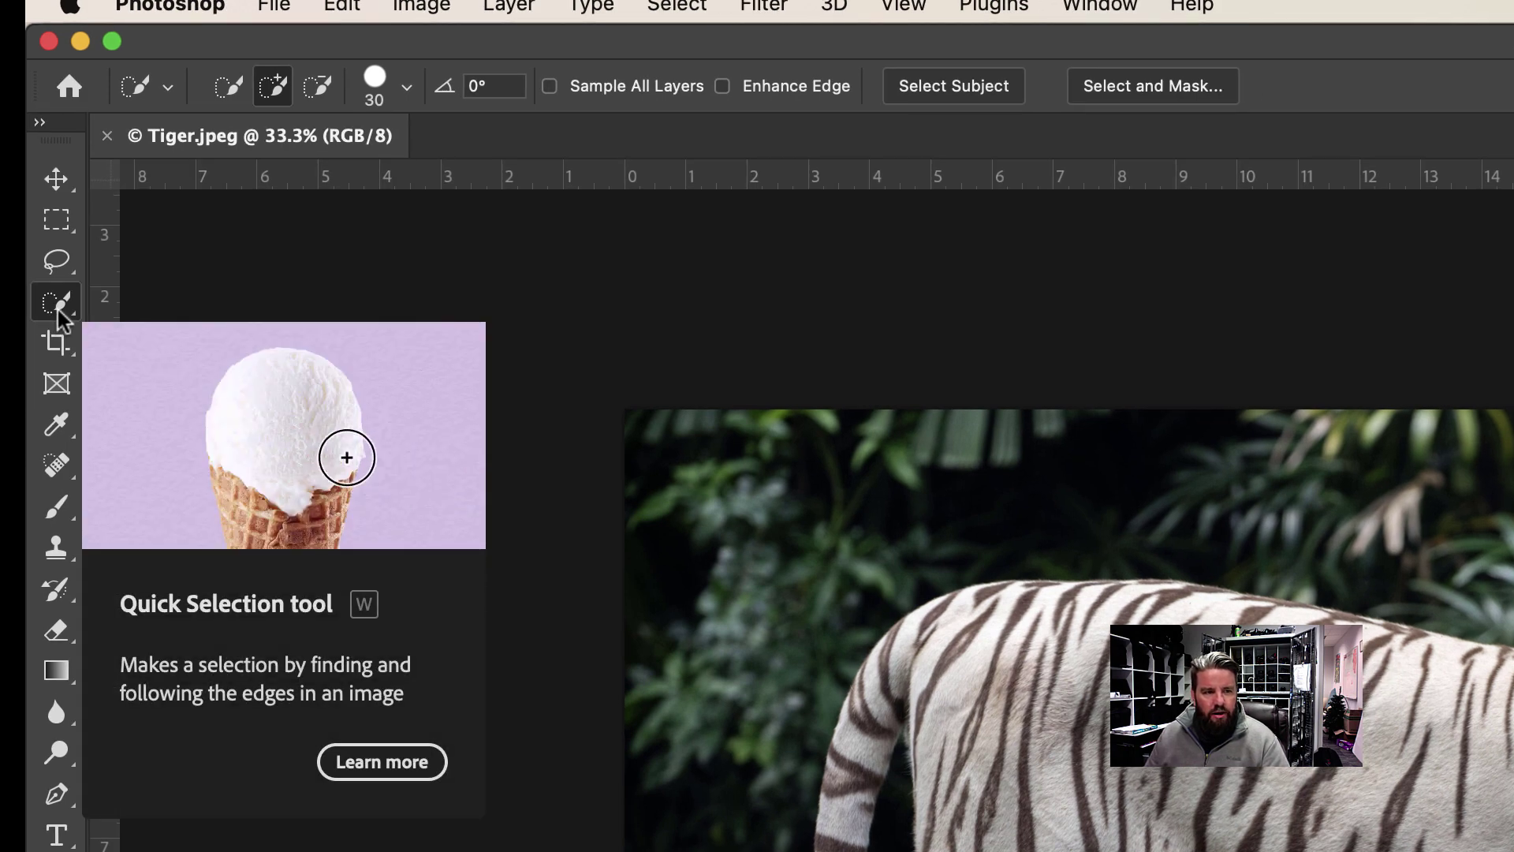
Switch to the Object Selection Tool and reset the Essentials workspace.
right_click(57, 304)
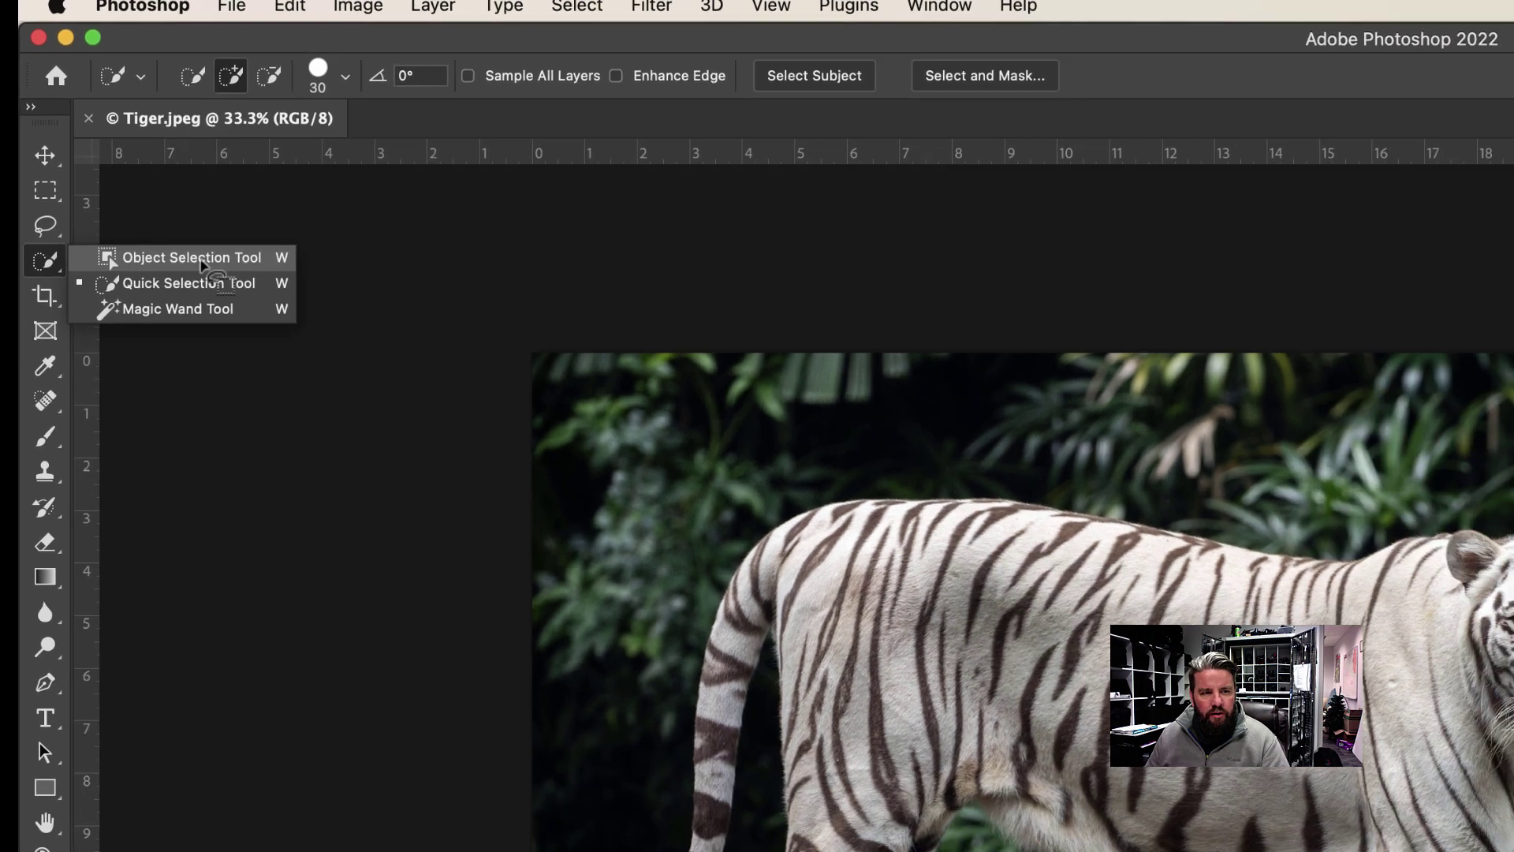
left_click(244, 304)
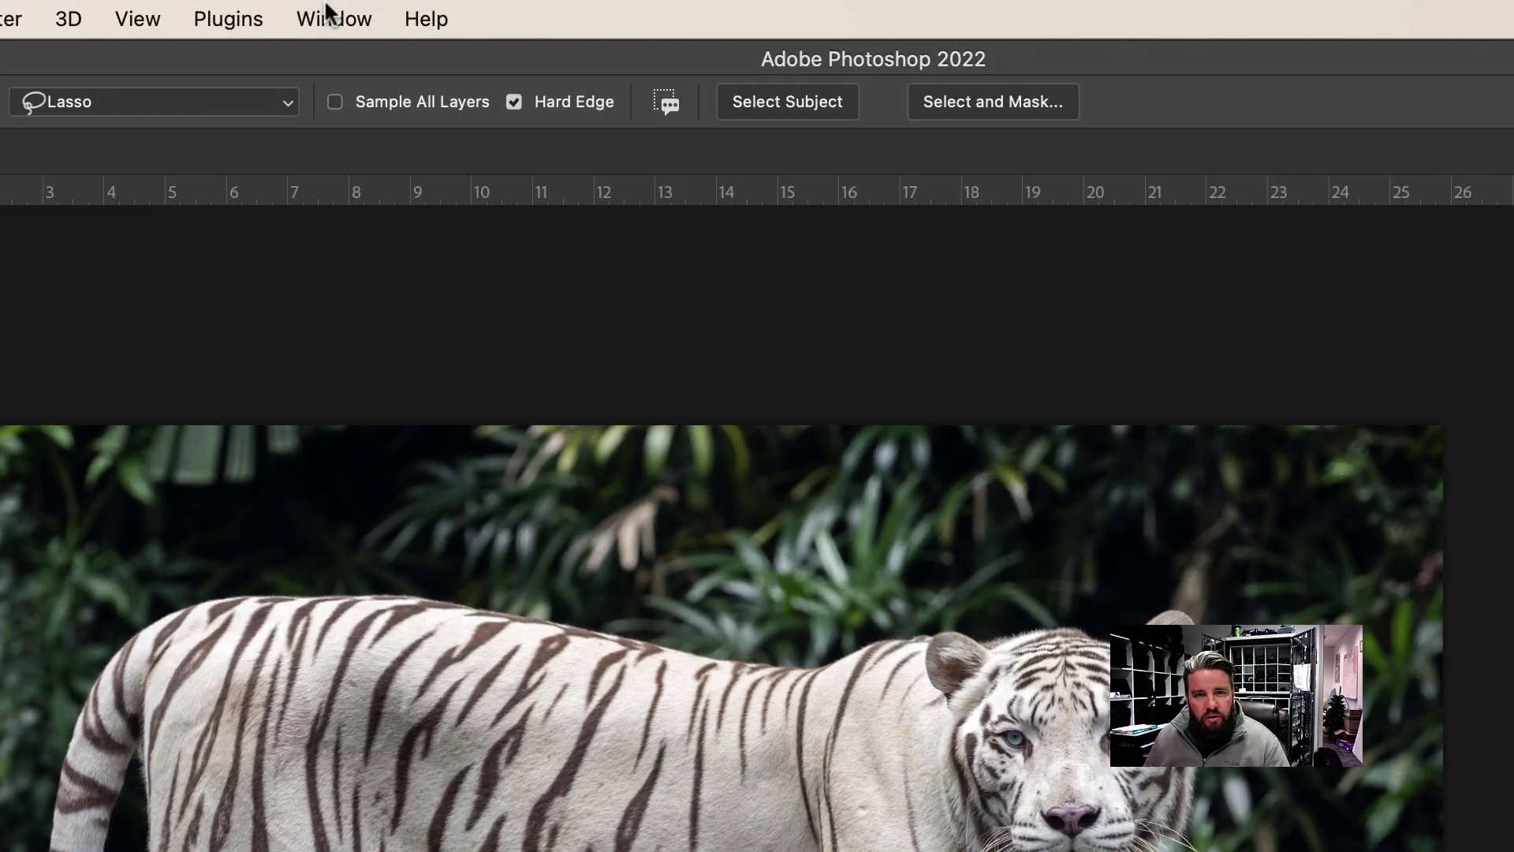
left_click(327, 26)
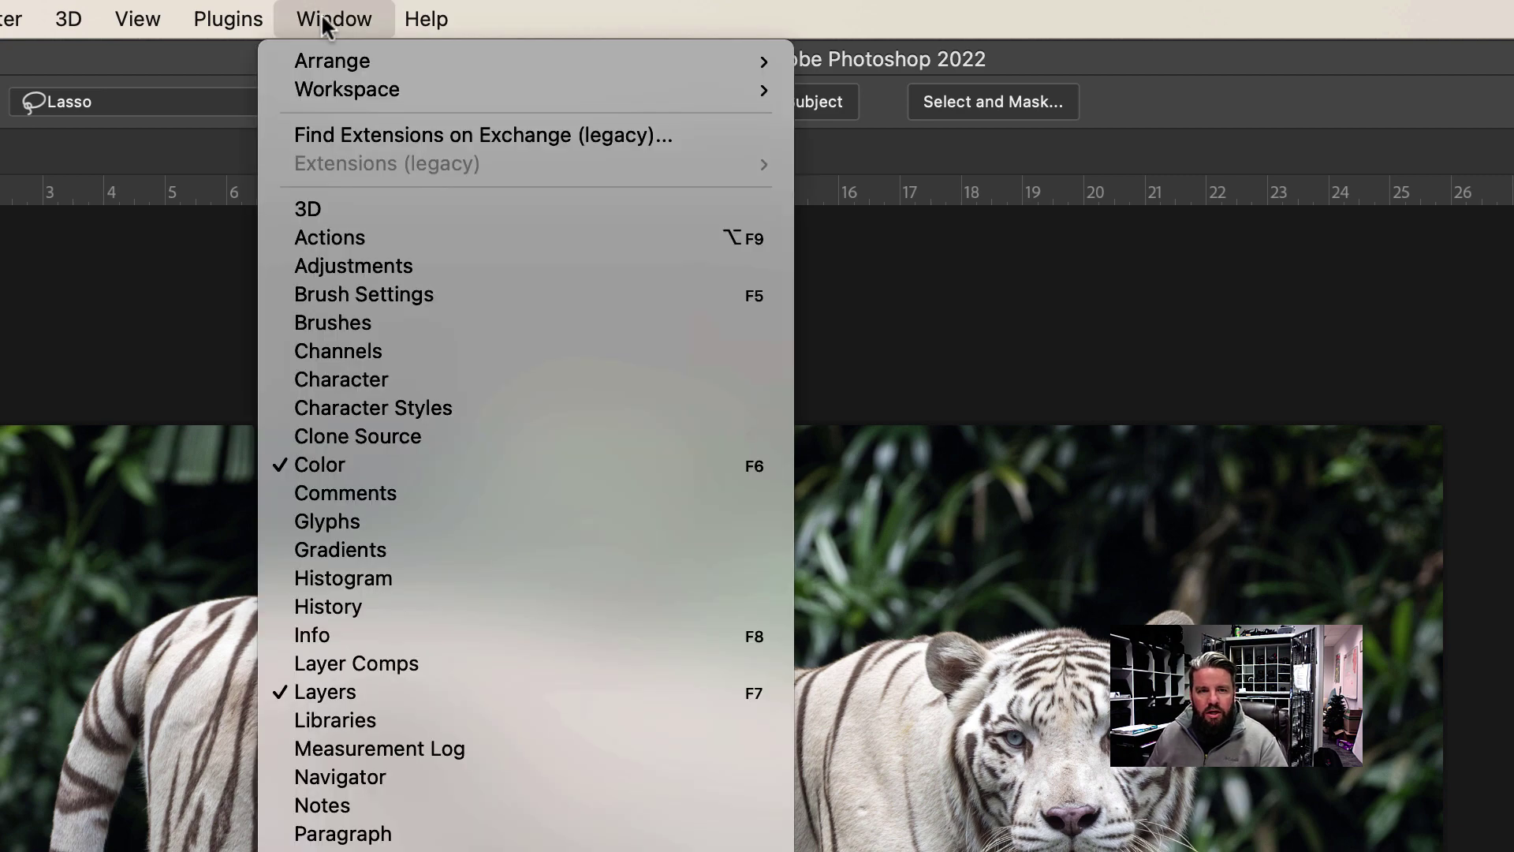
mouse_move(318, 98)
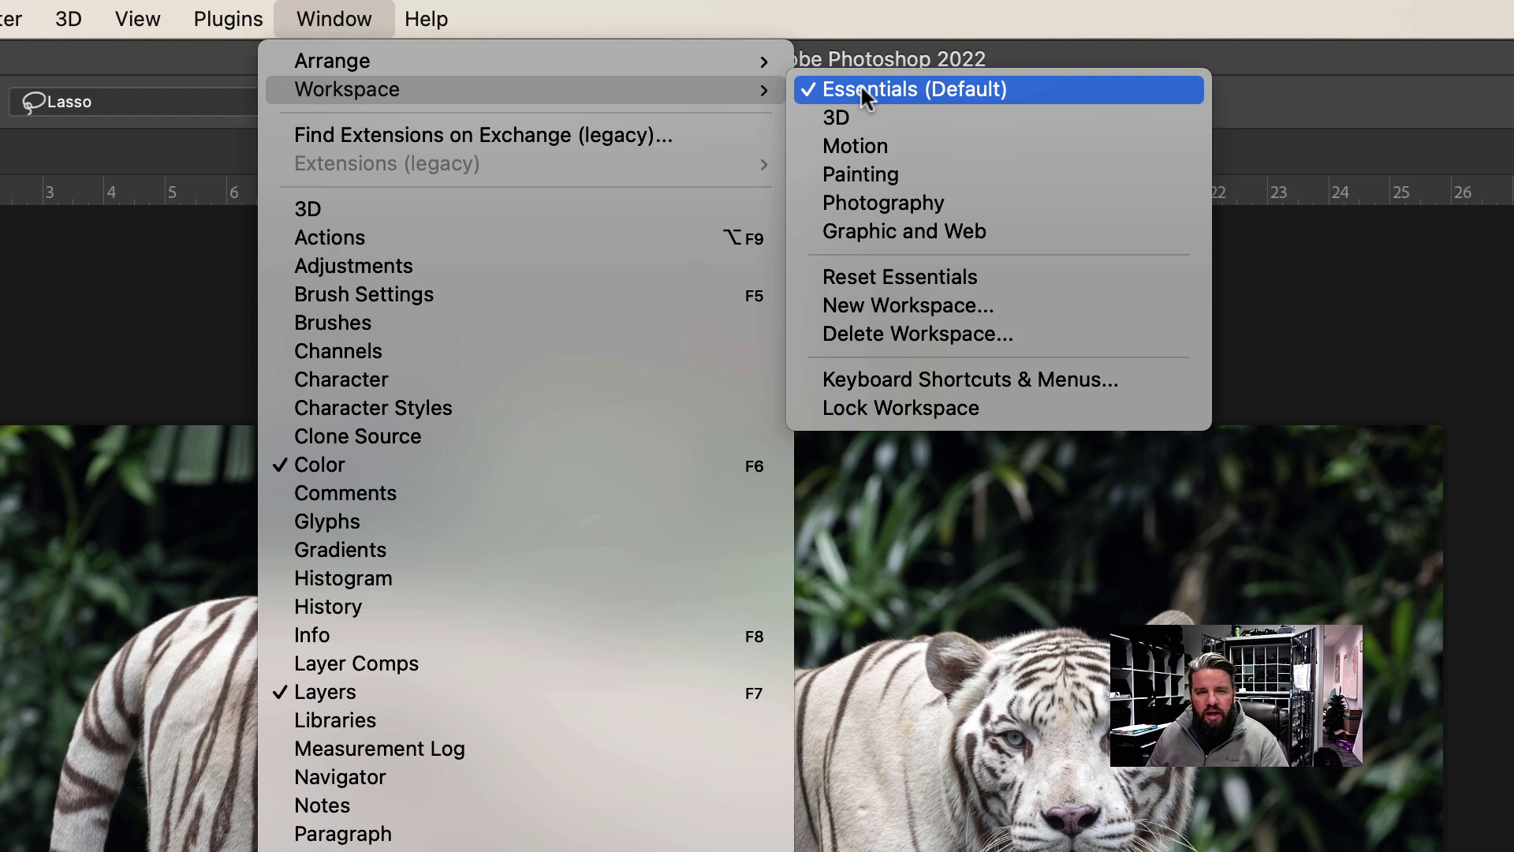
left_click(927, 277)
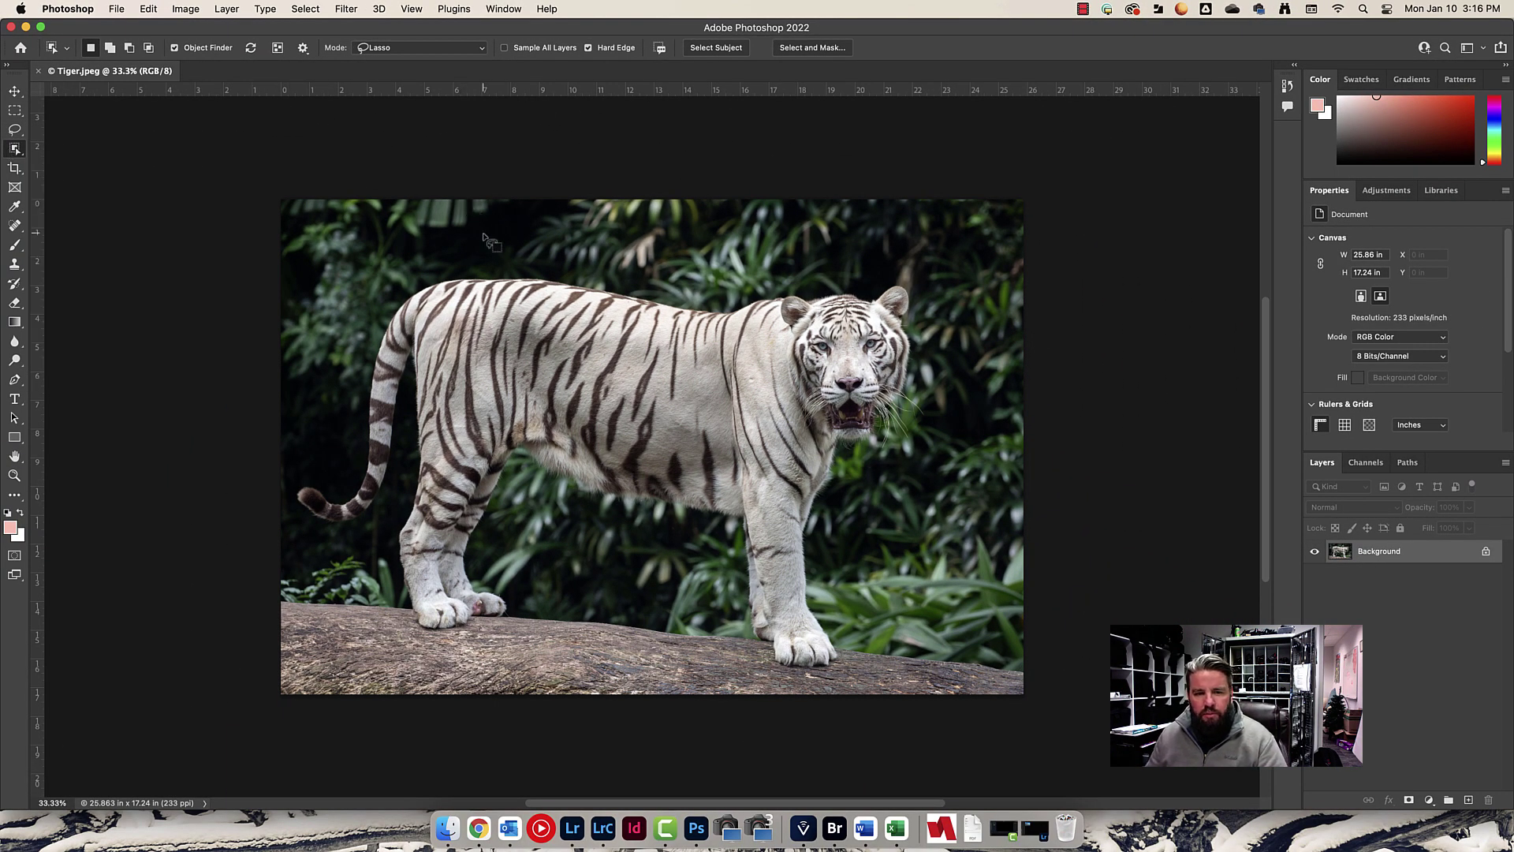
Select the whole tiger with the Object Finder, deselect it, and select it again.
left_click(664, 398)
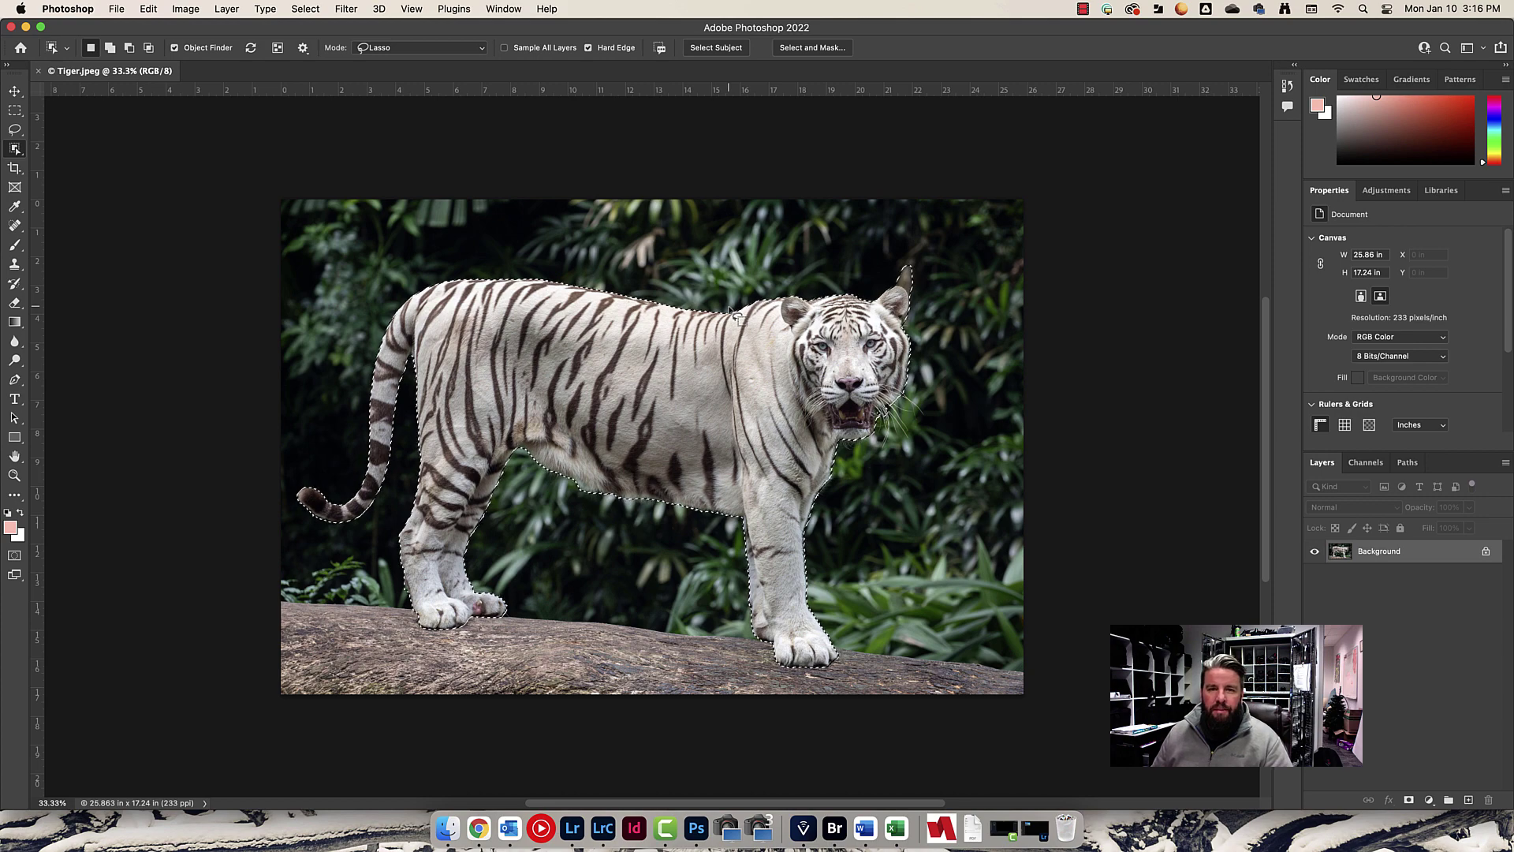
key("super+d")
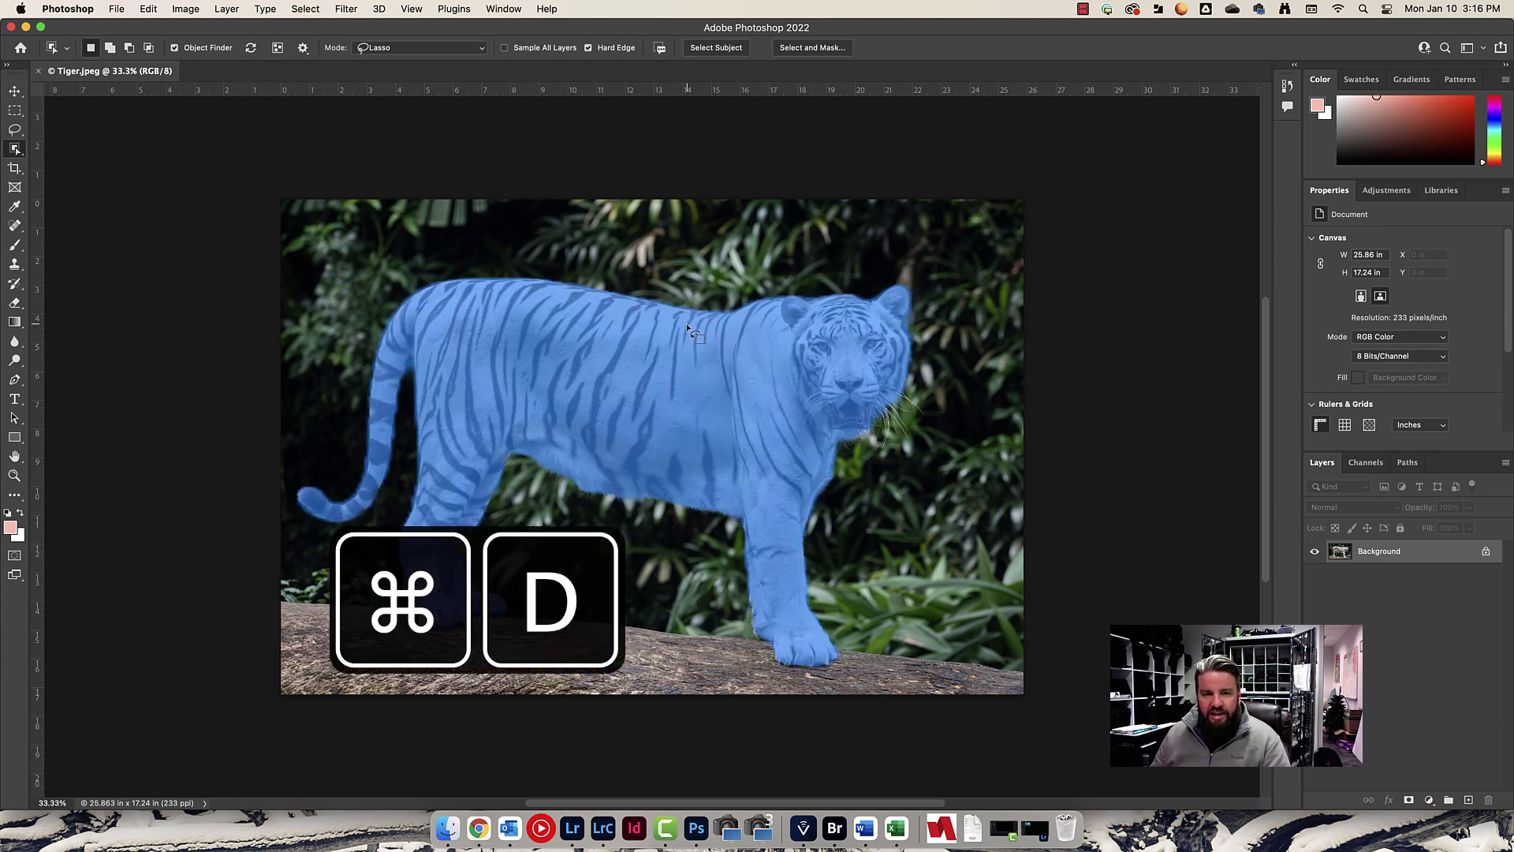
left_click(727, 50)
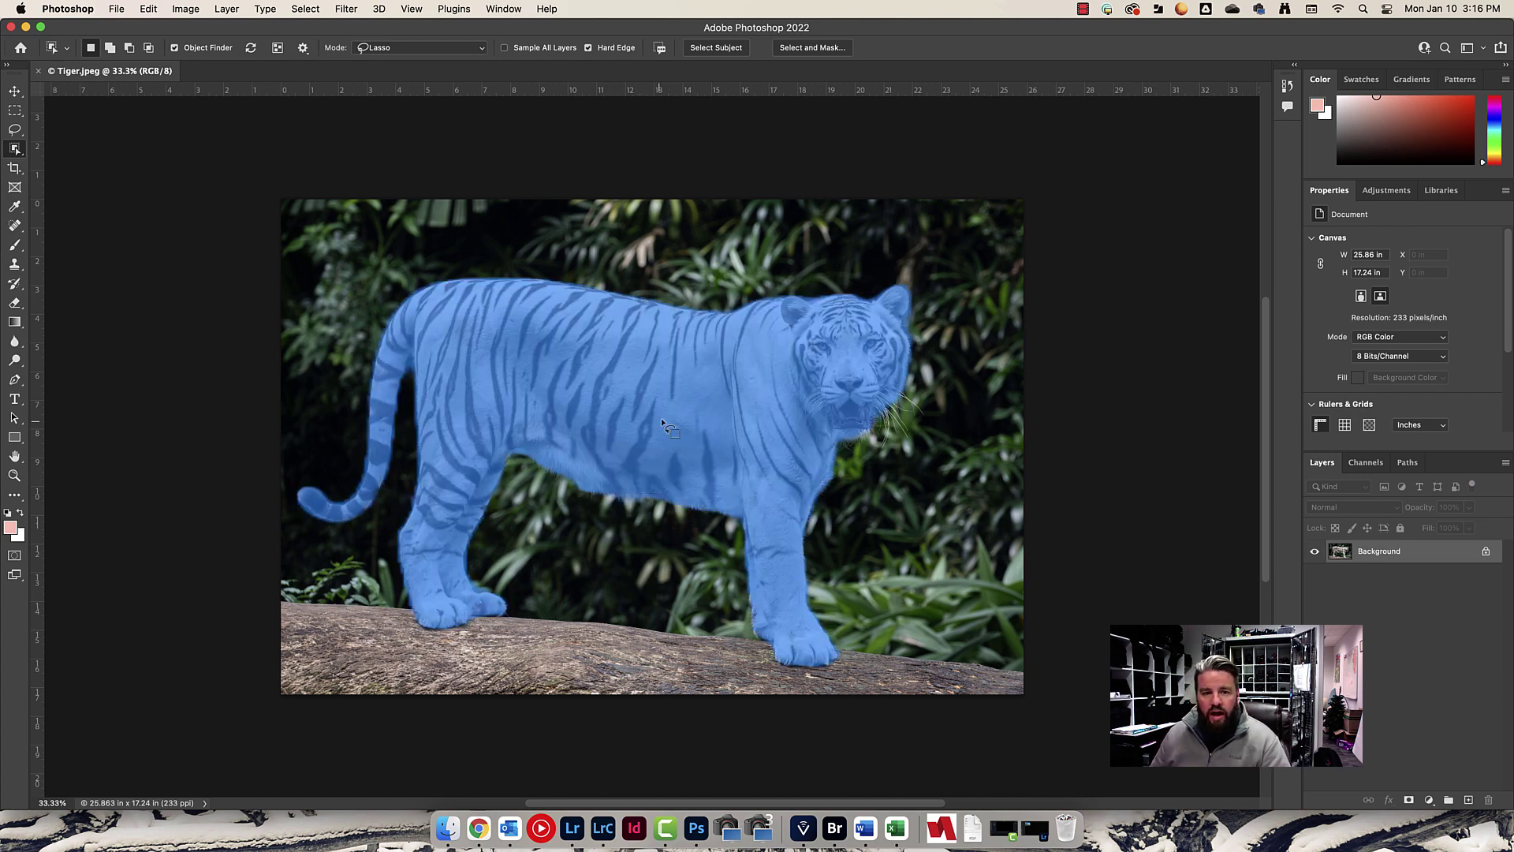
left_click(643, 402)
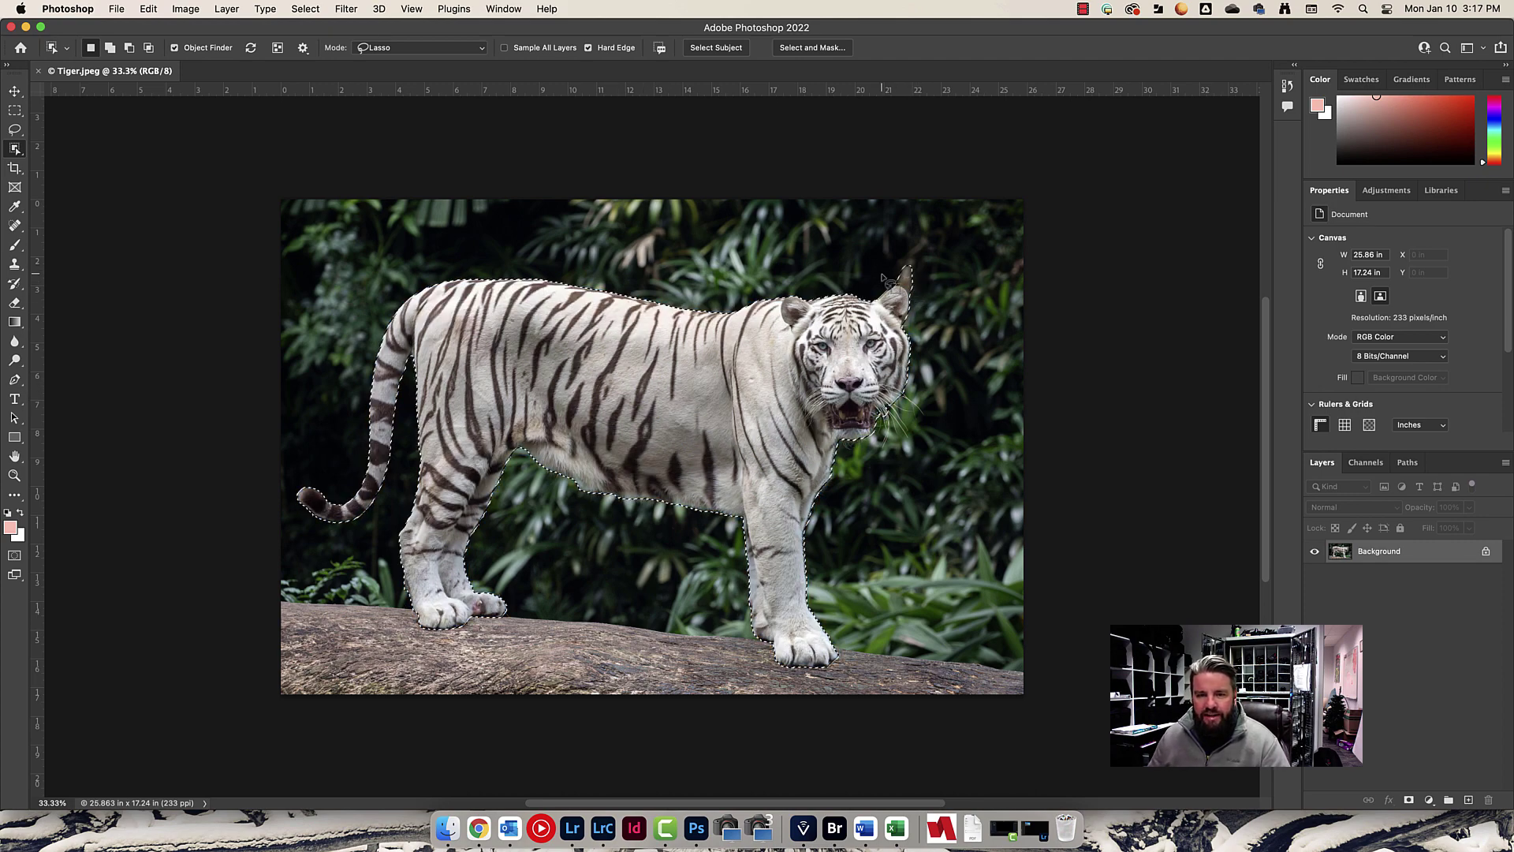
Try subtracting the stray background above the tiger's right-hand ear in Rectangle mode, and undo the change.
scroll(883, 277, "up", 5)
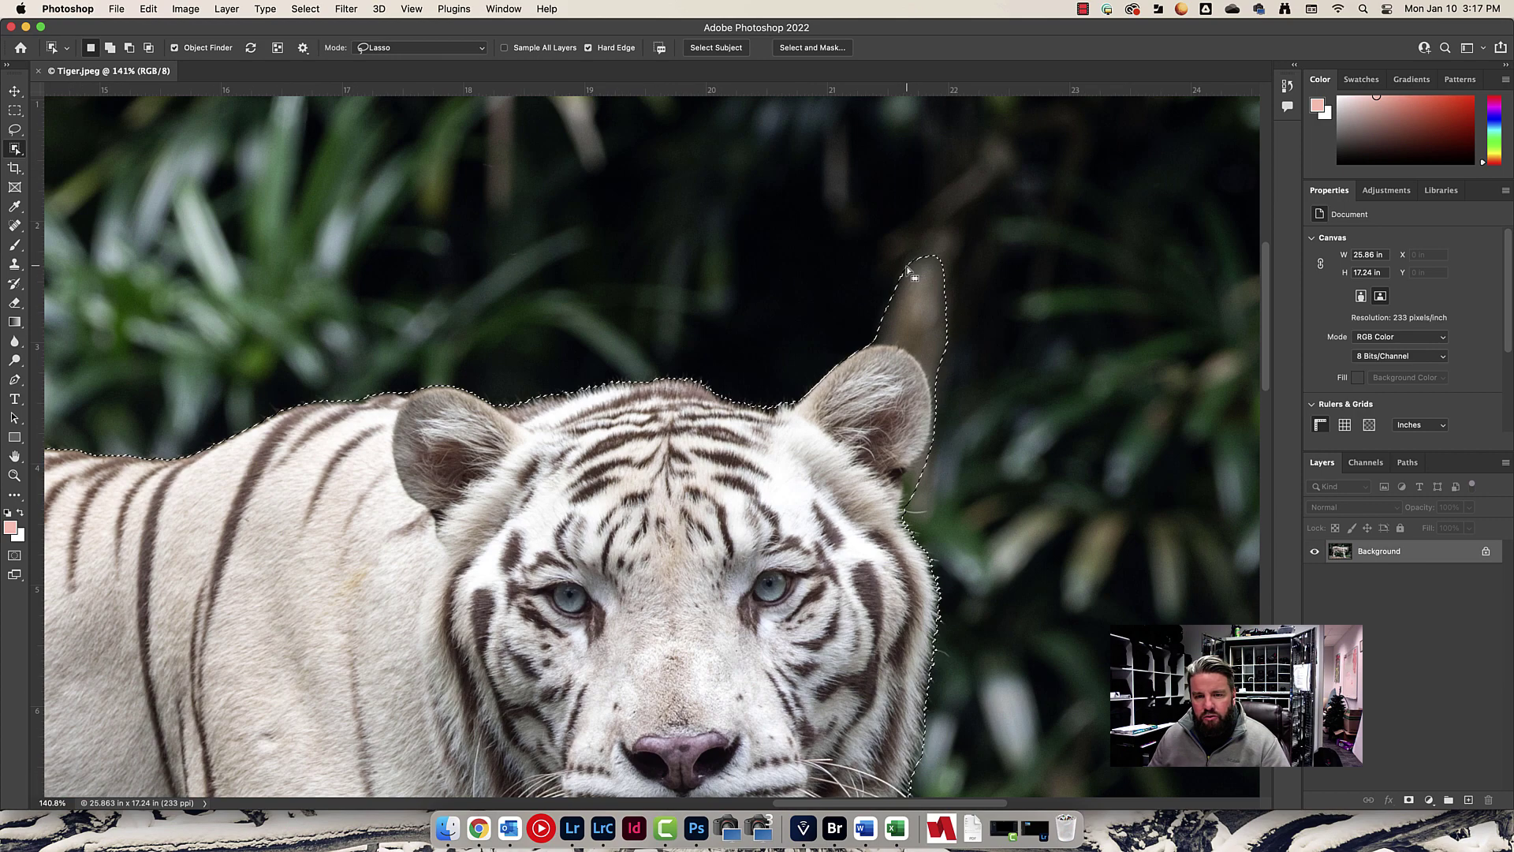
scroll(907, 272, "up", 3)
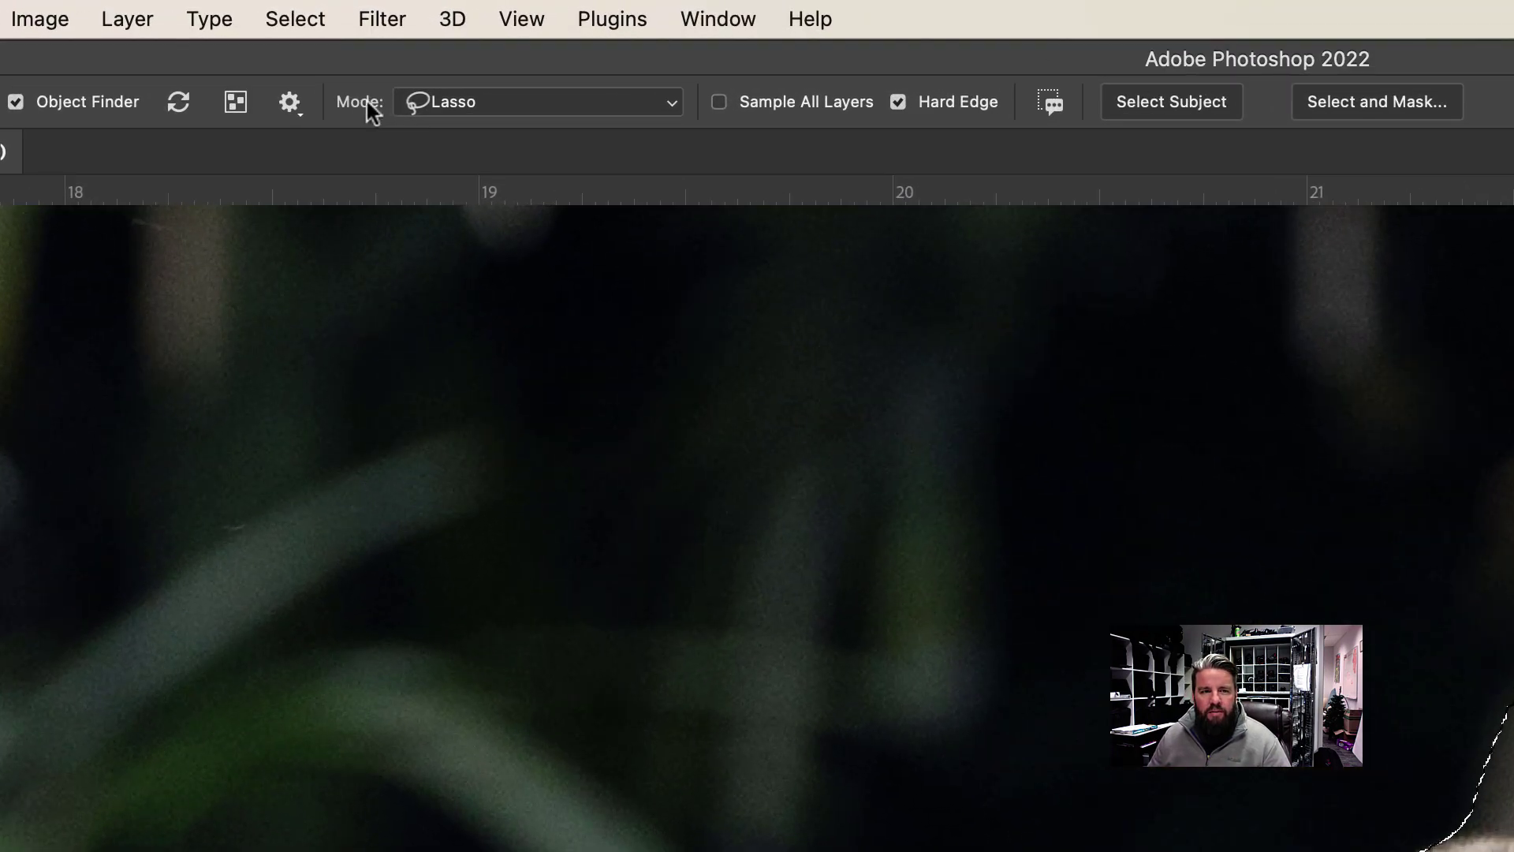
left_click(433, 102)
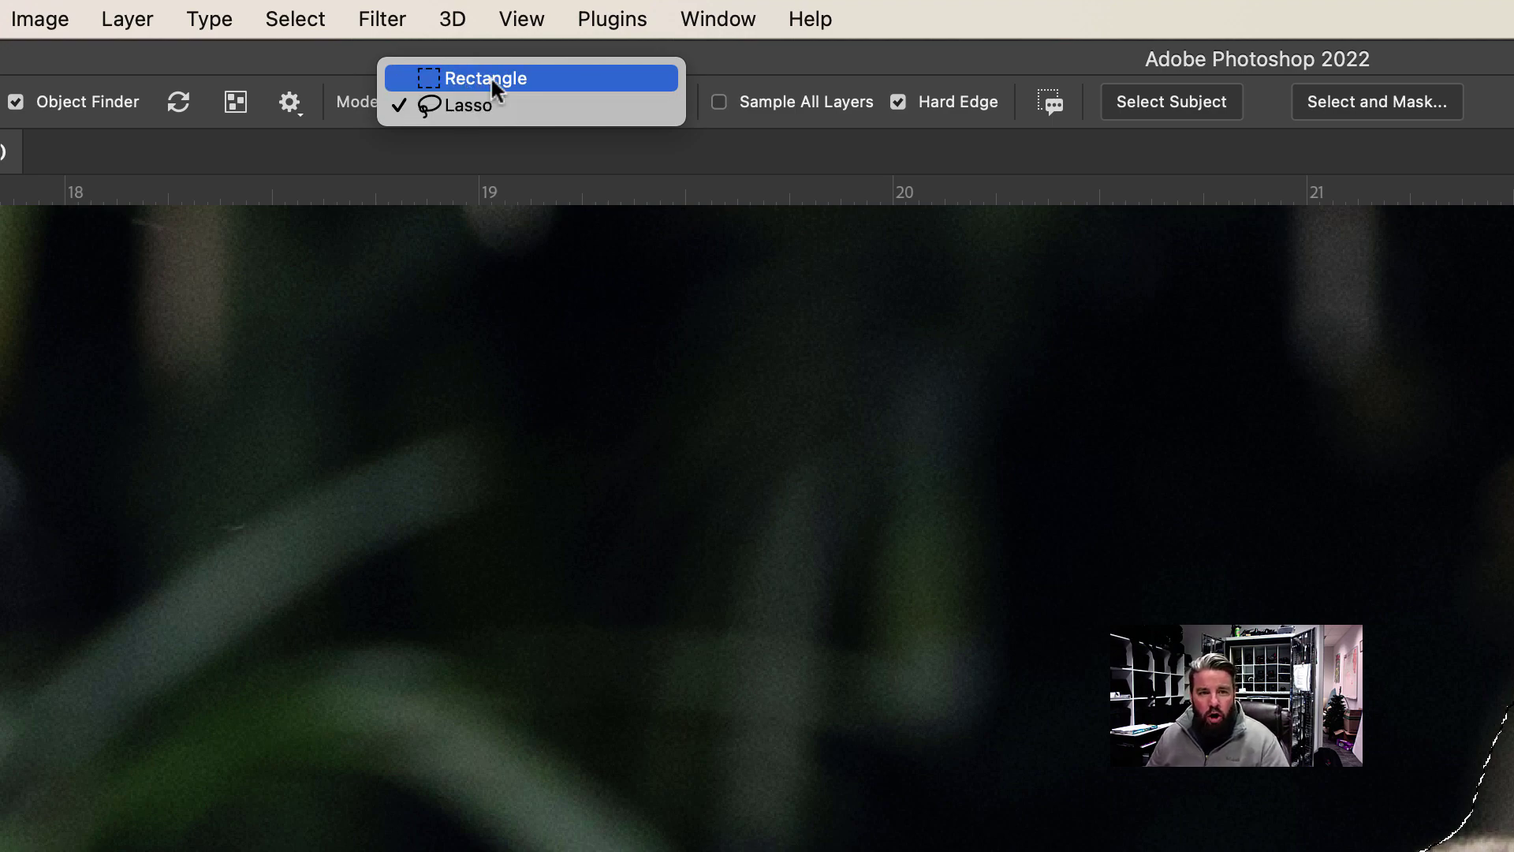
left_click(466, 80)
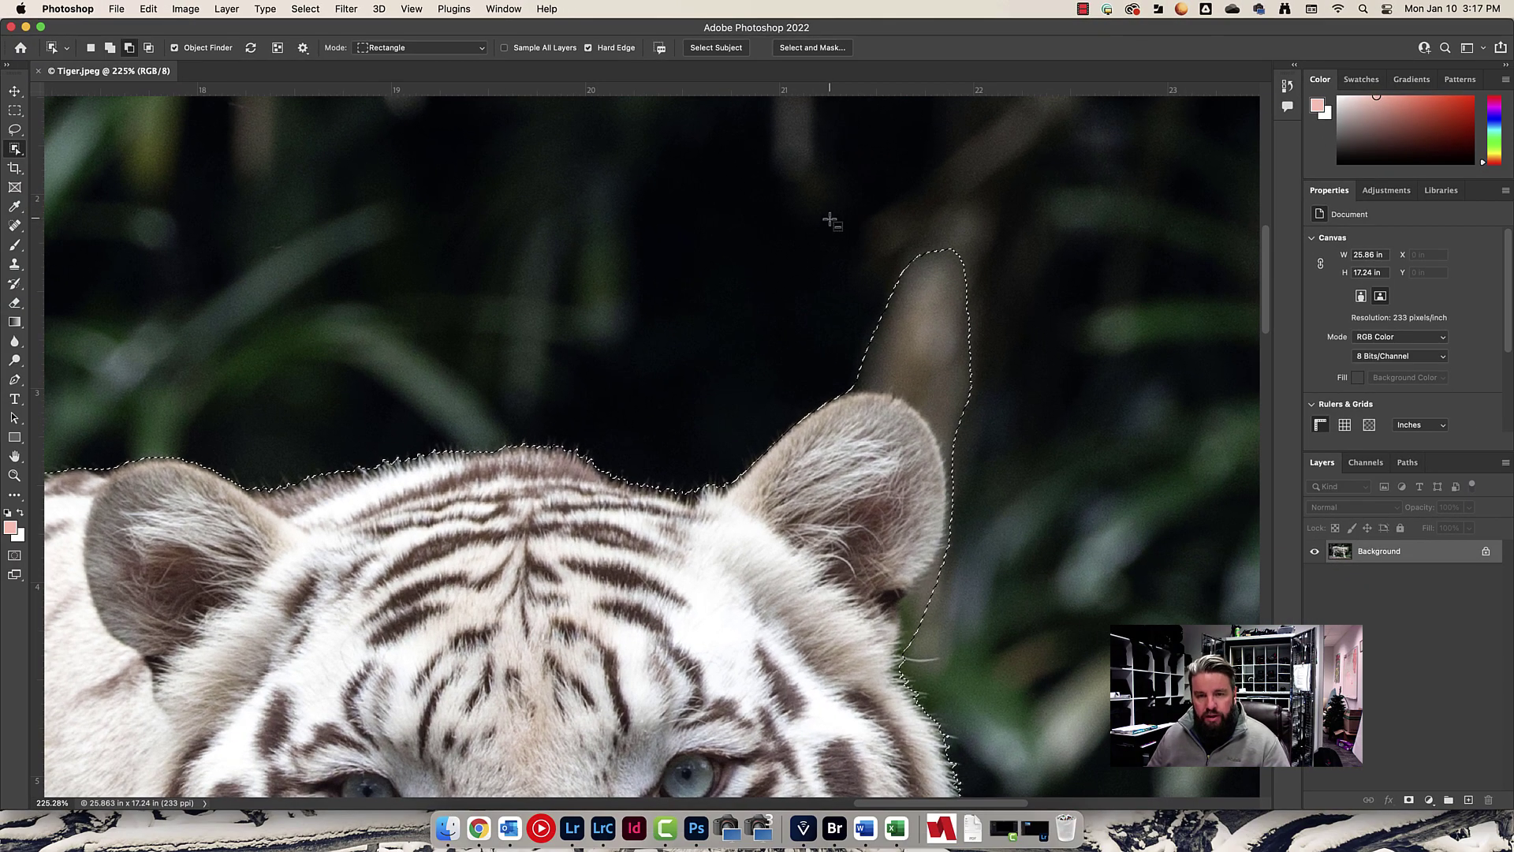
left_click_drag(833, 195, 999, 696)
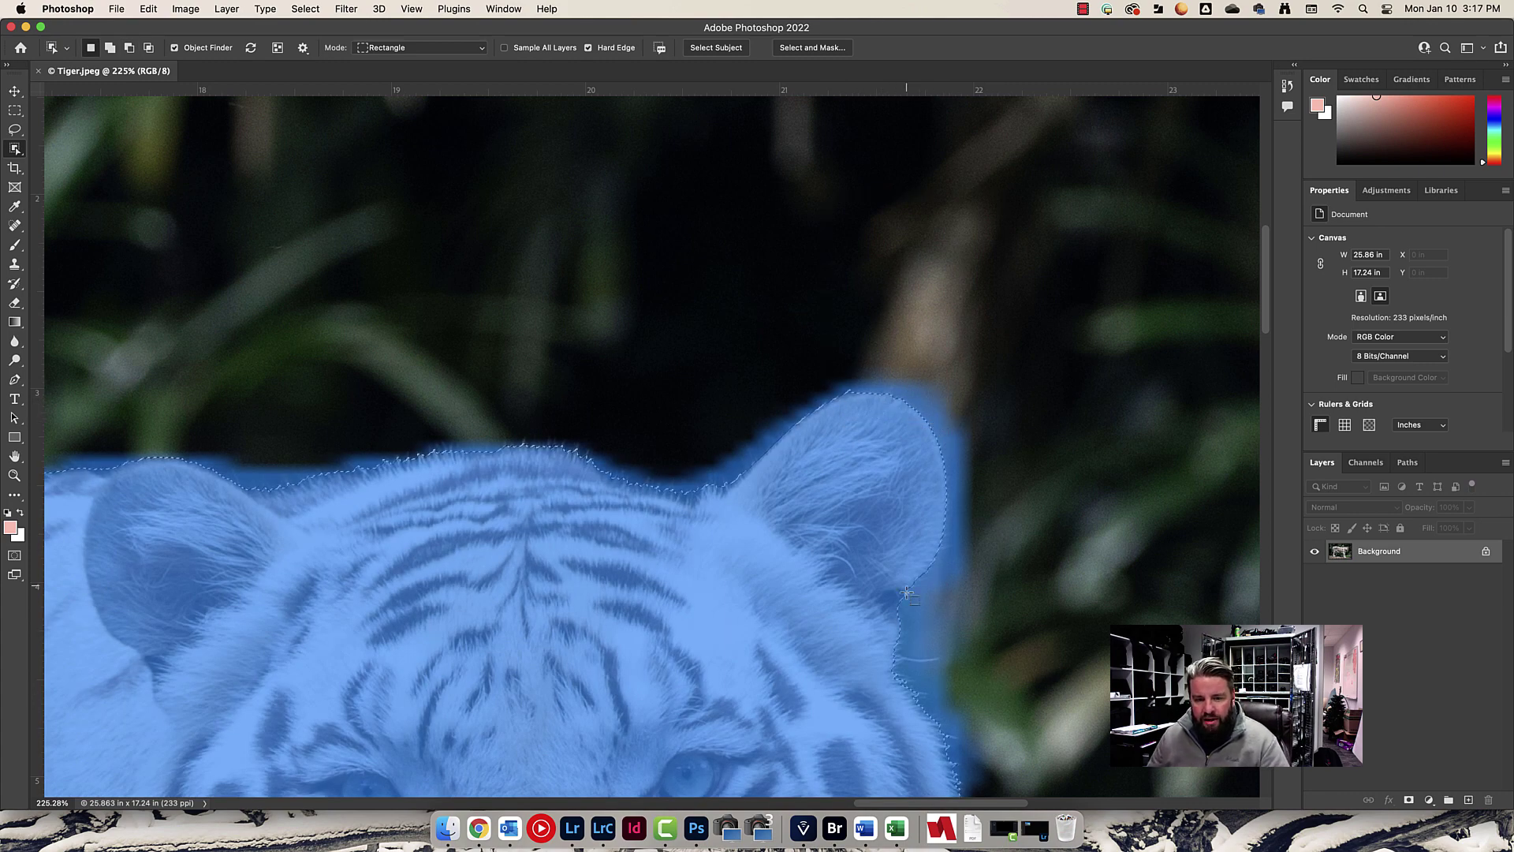
key("super+z")
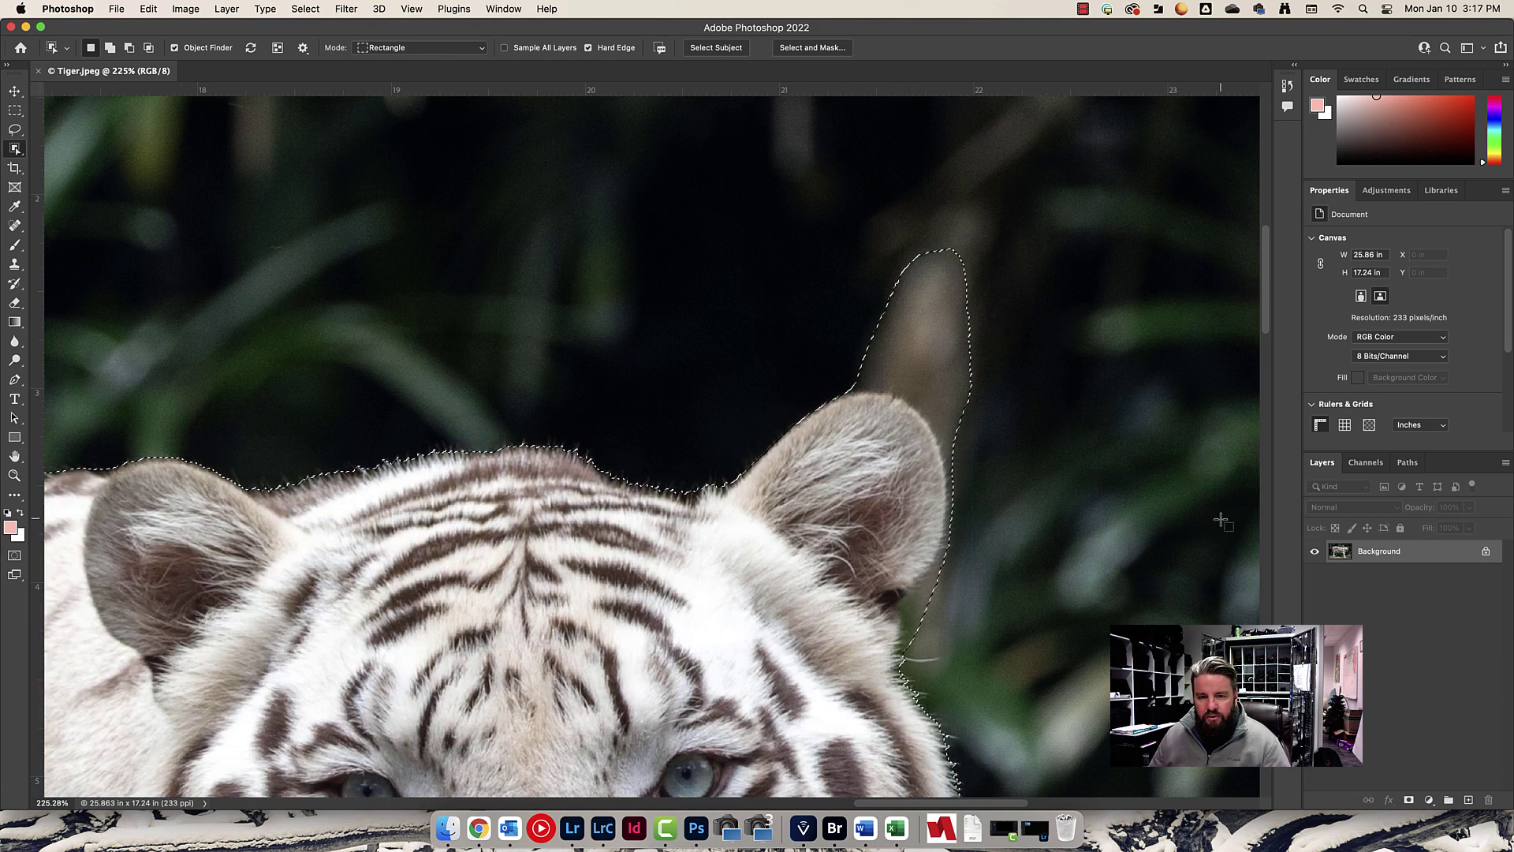
Set the Object Selection mode to Lasso and subtract the stray background around the tiger's right-hand ear from the selection.
left_click(421, 48)
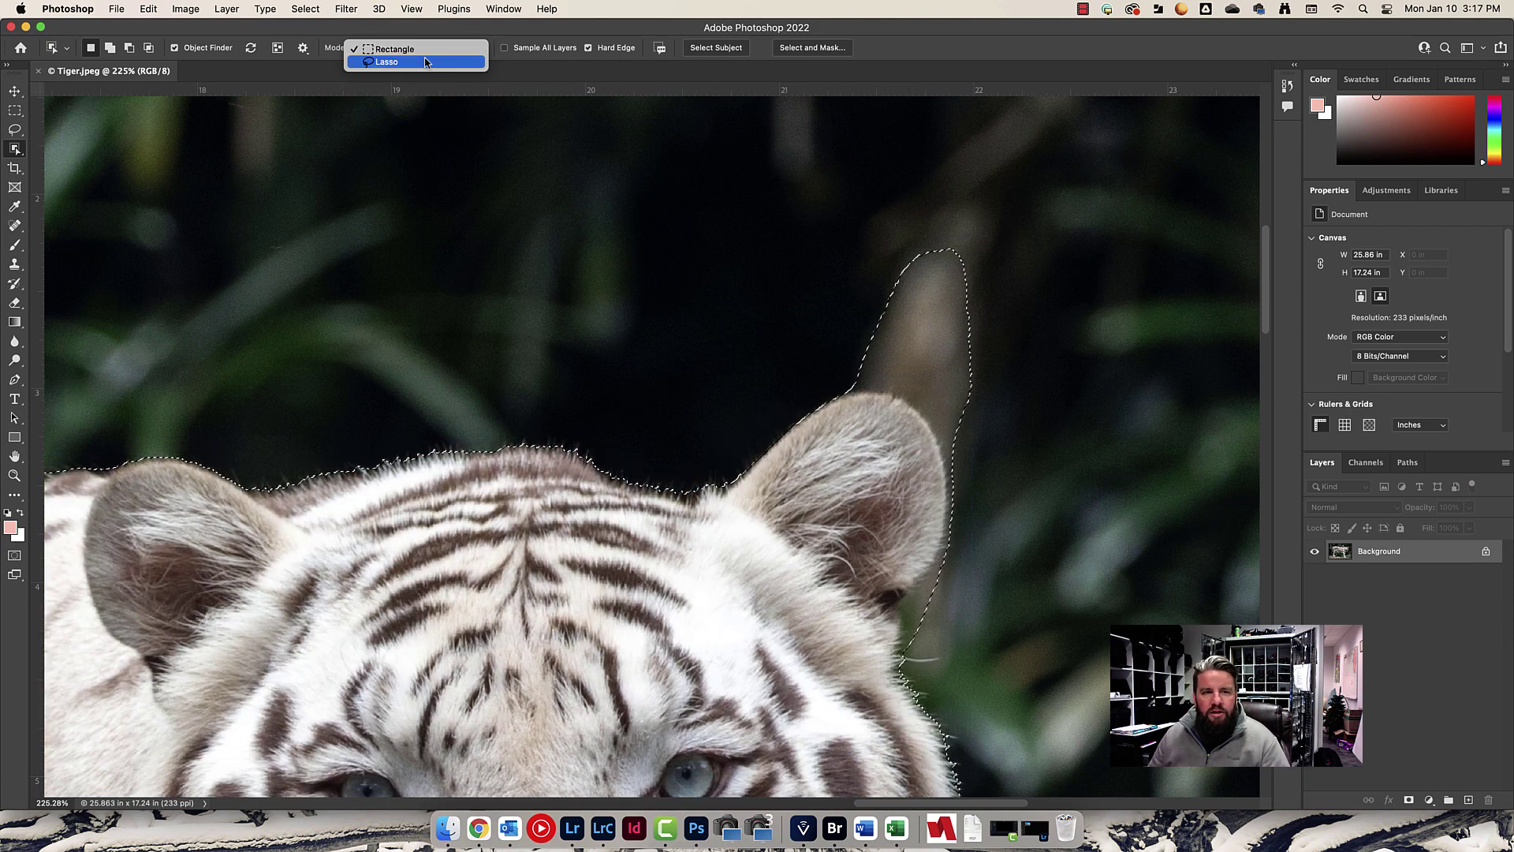
left_click(405, 63)
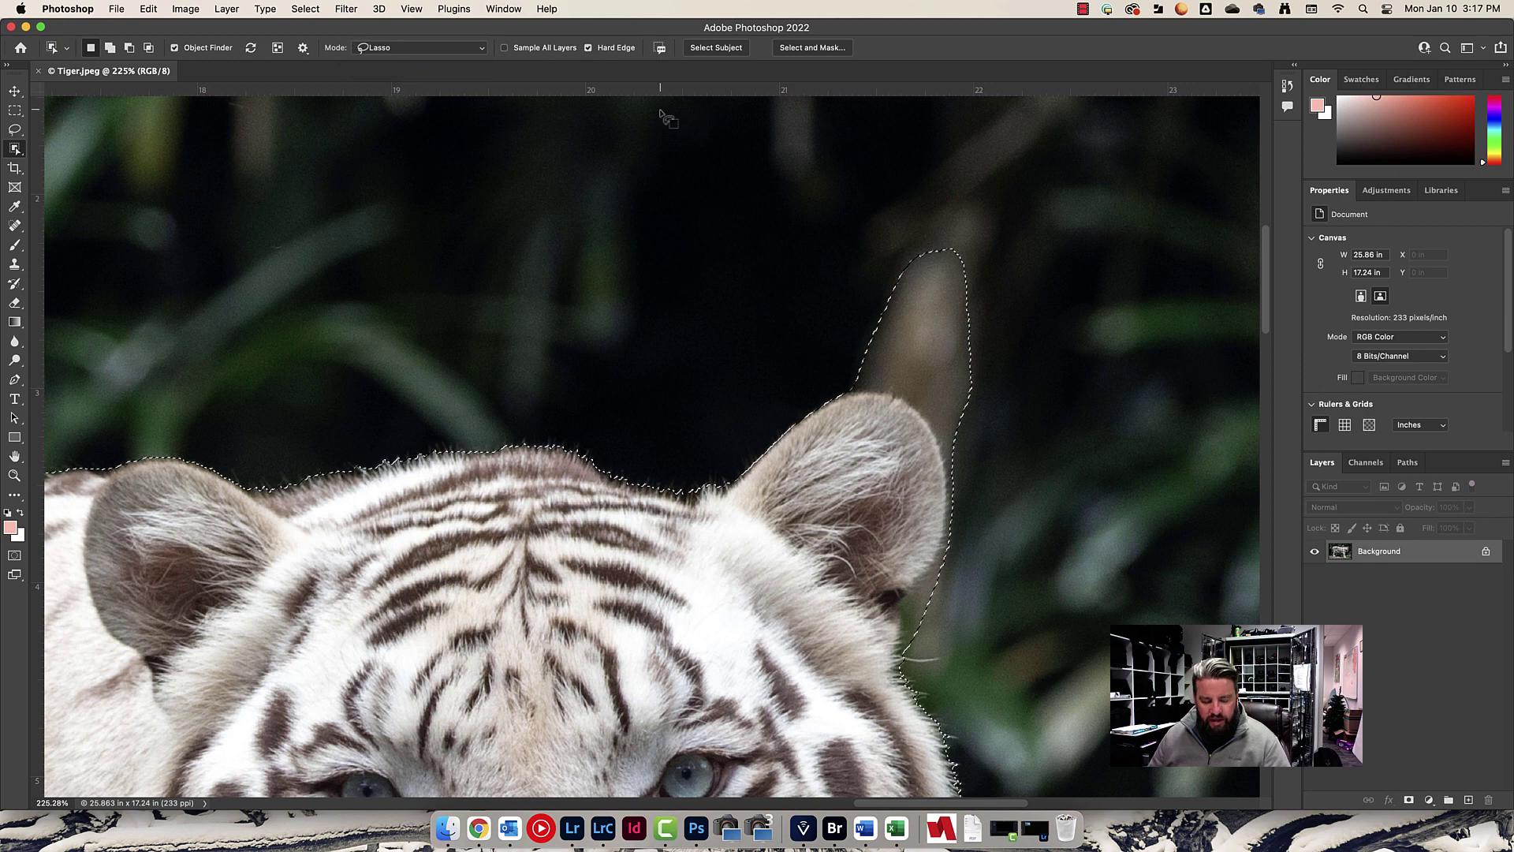
key("alt")
mouse_move(846, 253)
left_mouse_down()
mouse_move(897, 211)
mouse_move(965, 215)
mouse_move(1019, 276)
mouse_move(1045, 412)
mouse_move(1039, 498)
mouse_move(1000, 594)
mouse_move(933, 689)
mouse_move(889, 697)
mouse_move(866, 678)
mouse_move(885, 530)
mouse_move(832, 393)
mouse_move(825, 318)
left_mouse_up()
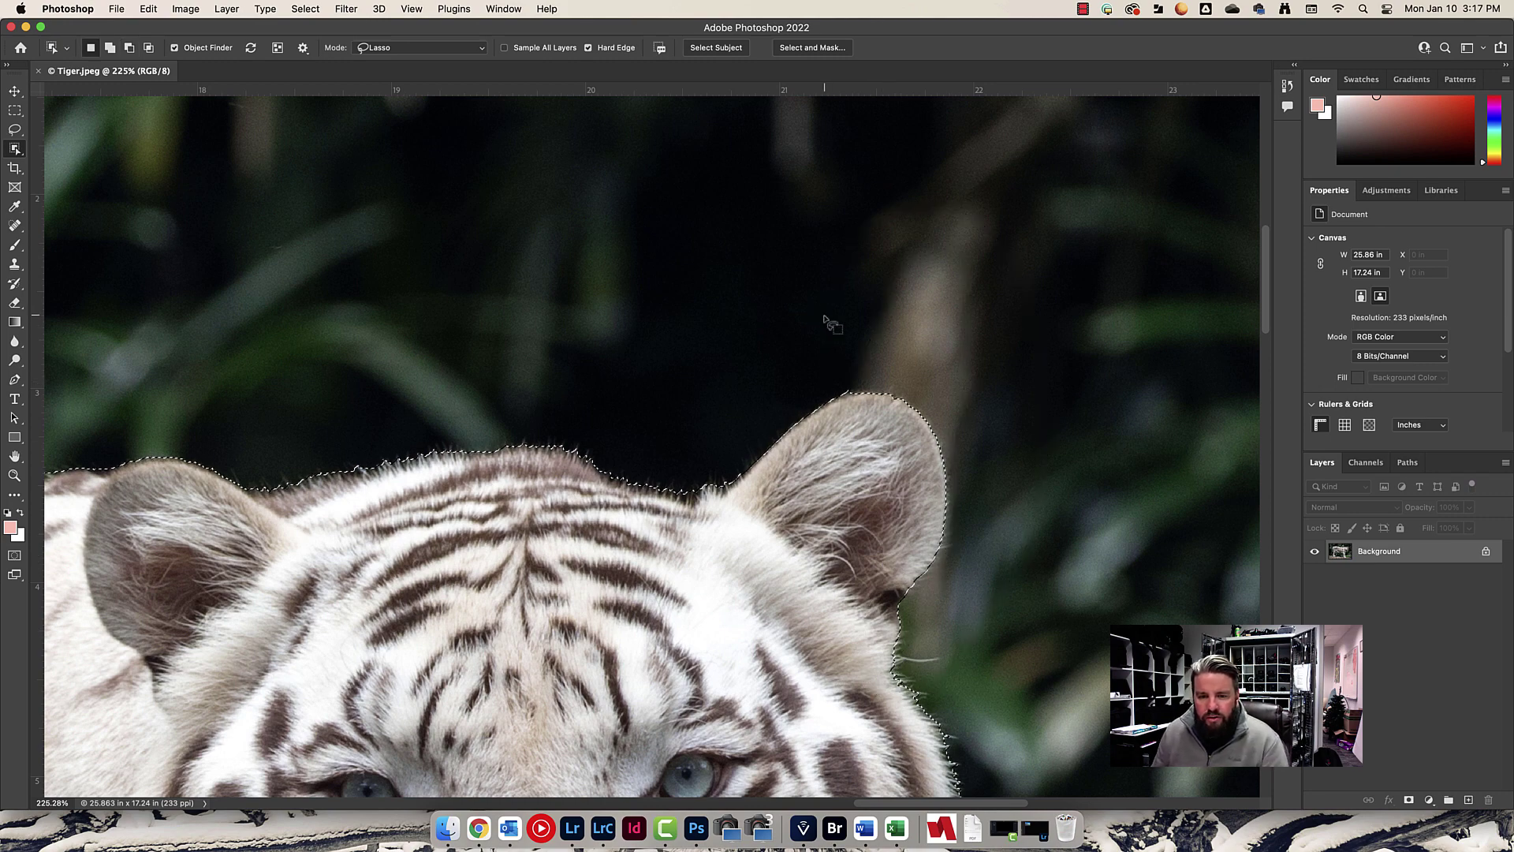
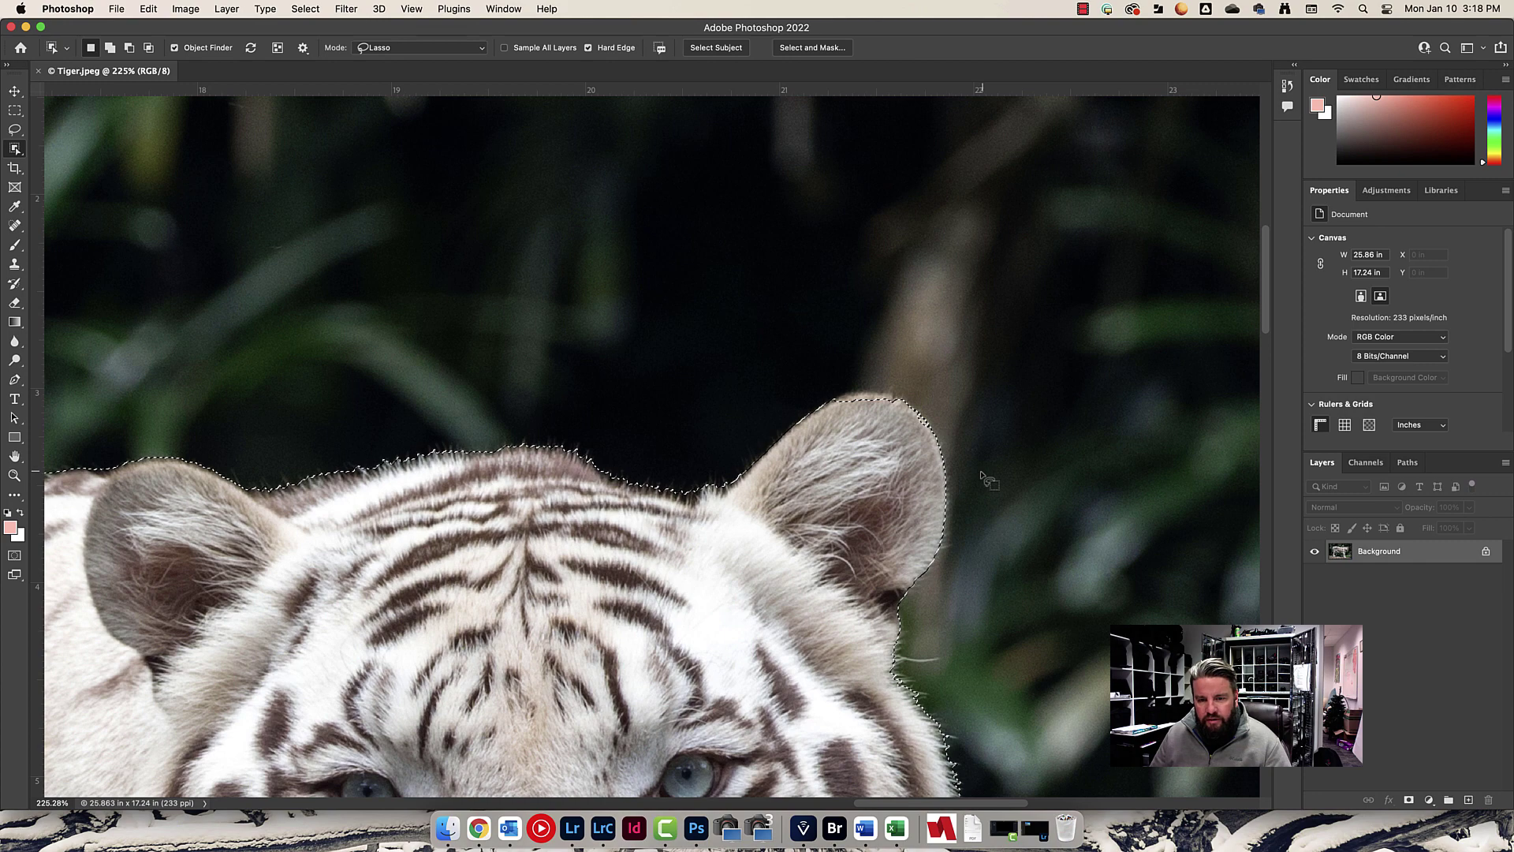
Subtract the tiger's right-hand ear from the selection, and add it back by lassoing around the ear.
mouse_move(582, 428)
left_mouse_down()
mouse_move(771, 615)
mouse_move(921, 639)
mouse_move(1011, 521)
mouse_move(978, 400)
mouse_move(788, 379)
left_mouse_up()
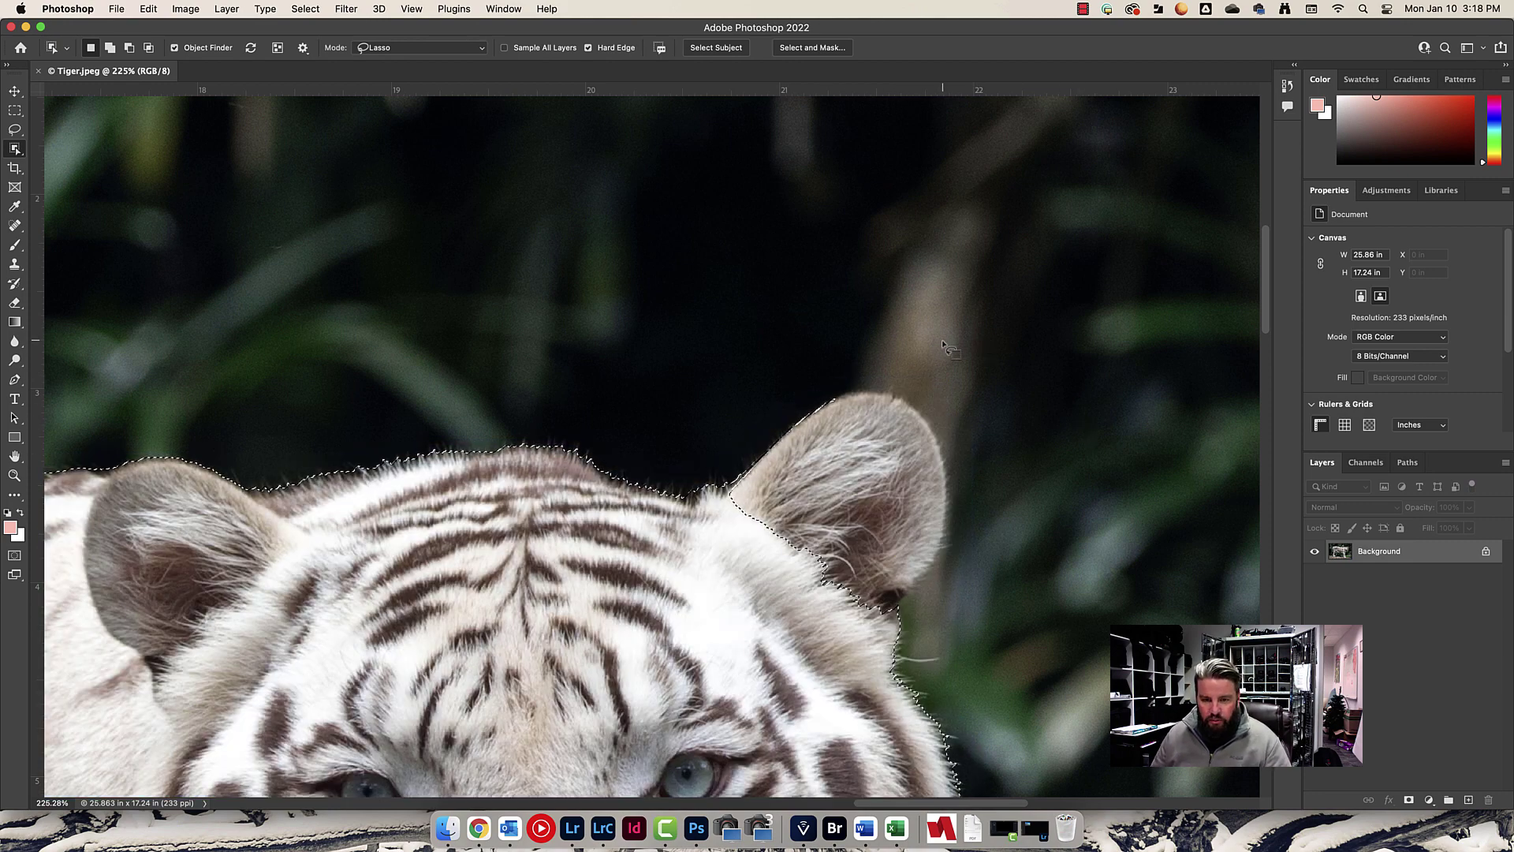
key("shift")
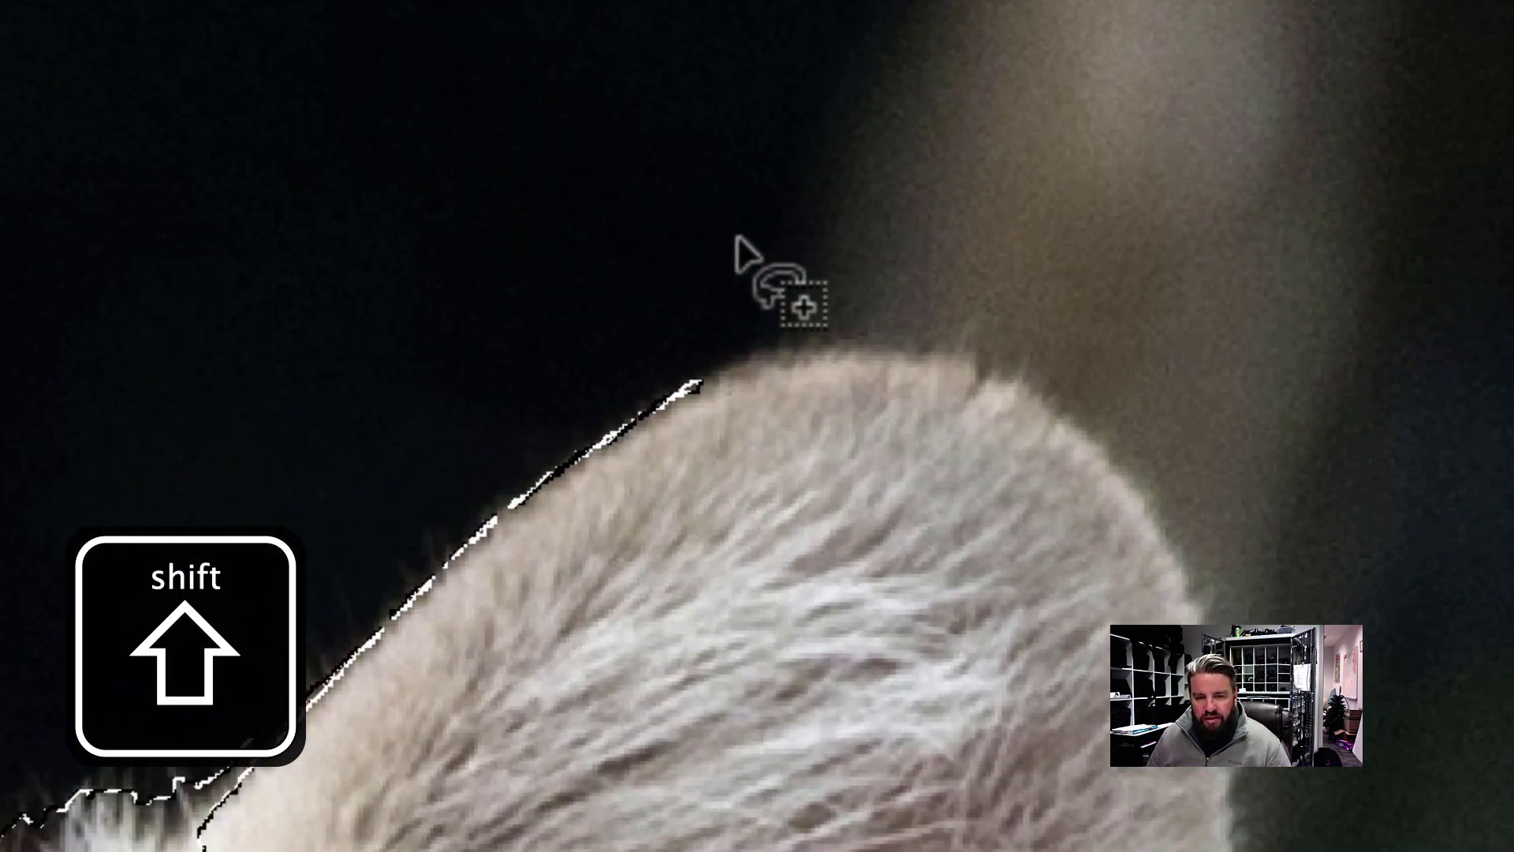
mouse_move(606, 293)
left_mouse_down()
mouse_move(846, 332)
mouse_move(923, 369)
mouse_move(962, 413)
mouse_move(977, 474)
mouse_move(970, 543)
mouse_move(906, 627)
mouse_move(829, 616)
mouse_move(721, 513)
left_mouse_up()
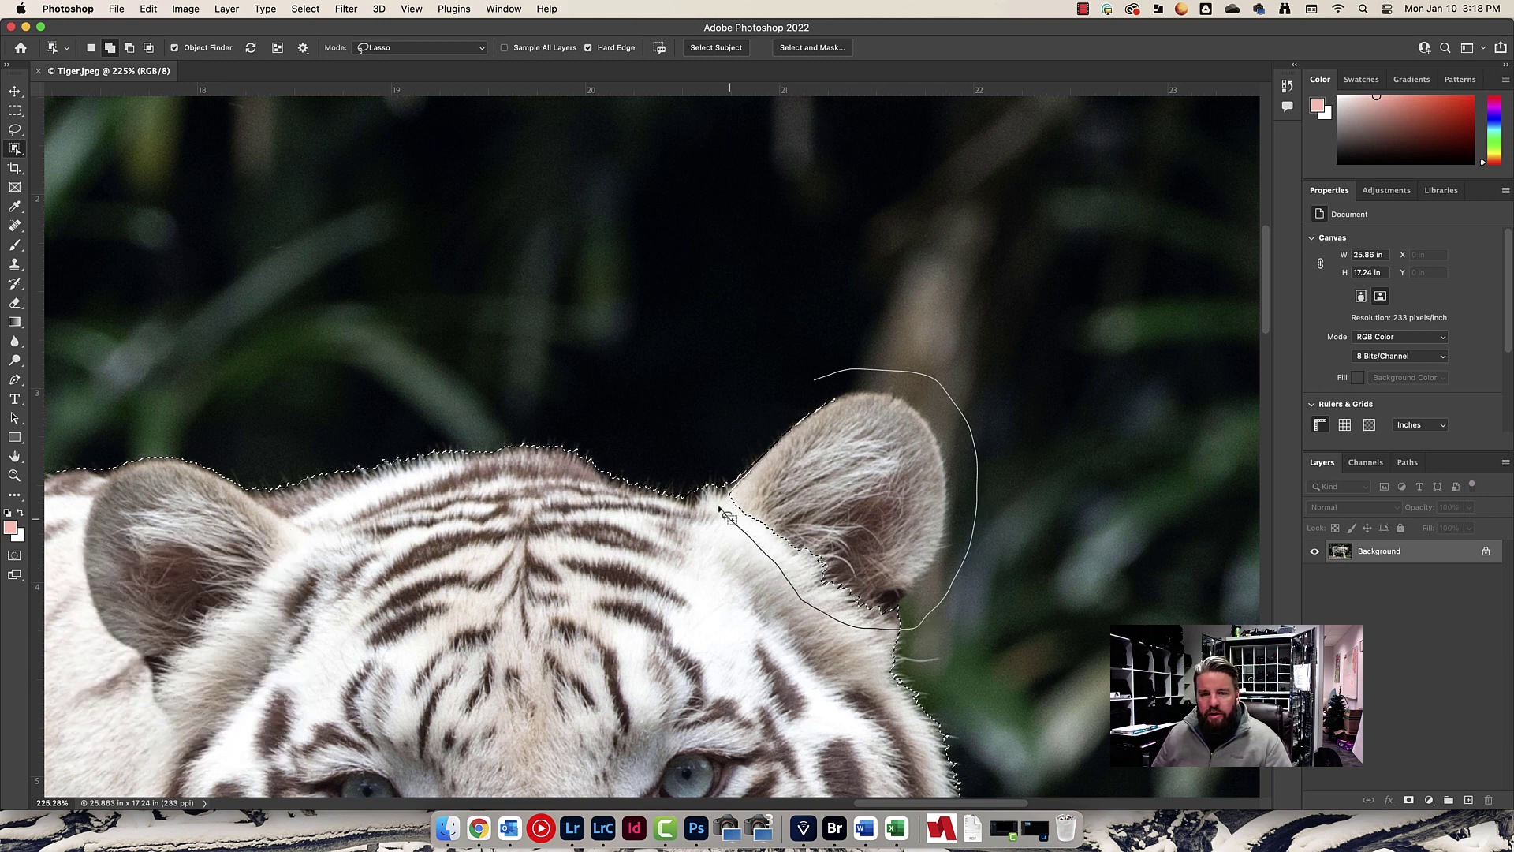
left_click_drag(739, 439, 801, 388)
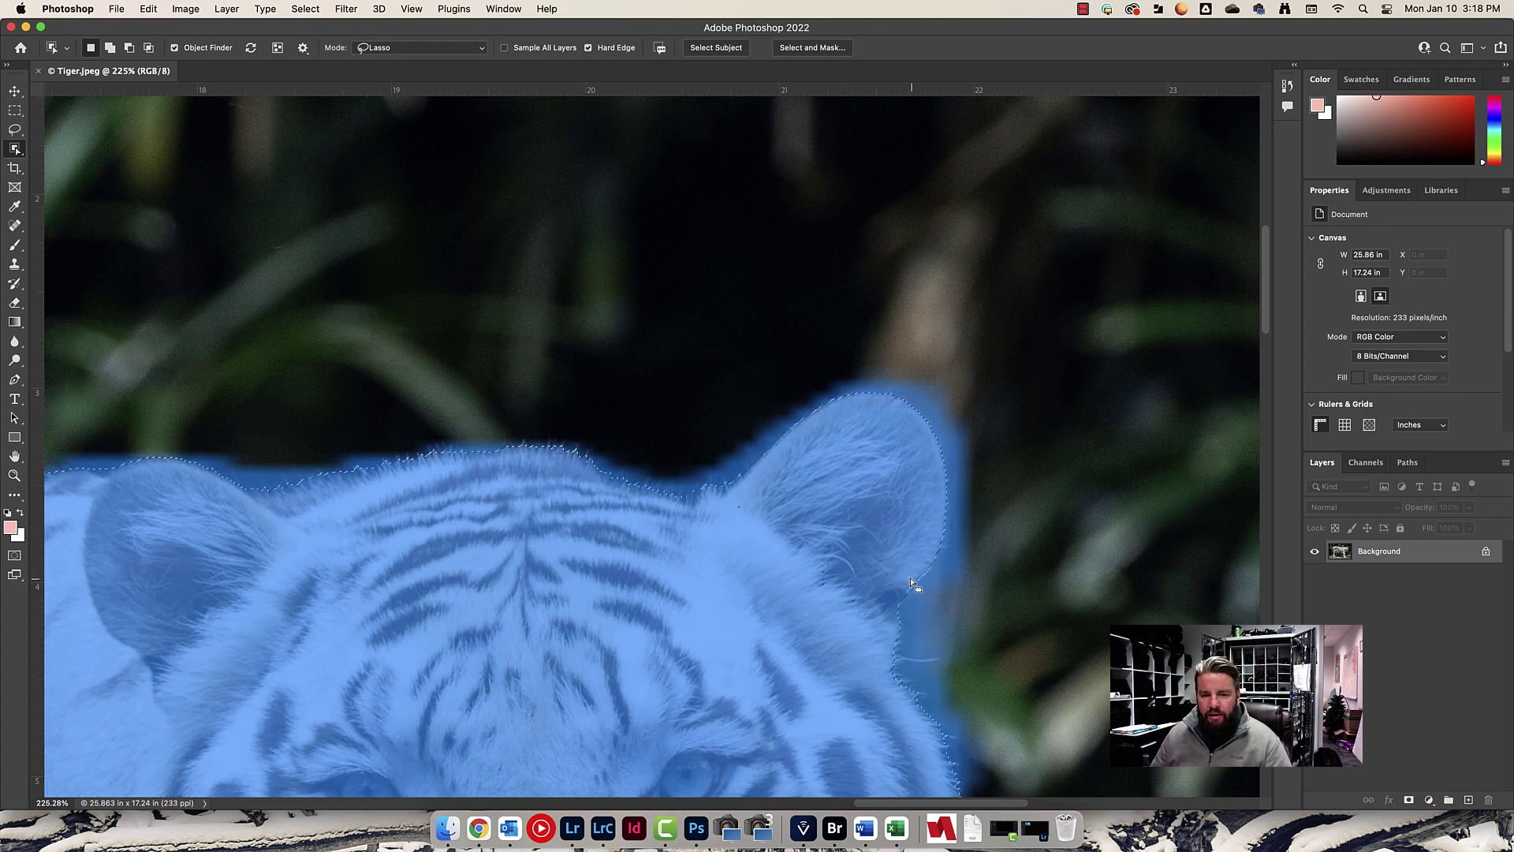
scroll(849, 535, "down", 6)
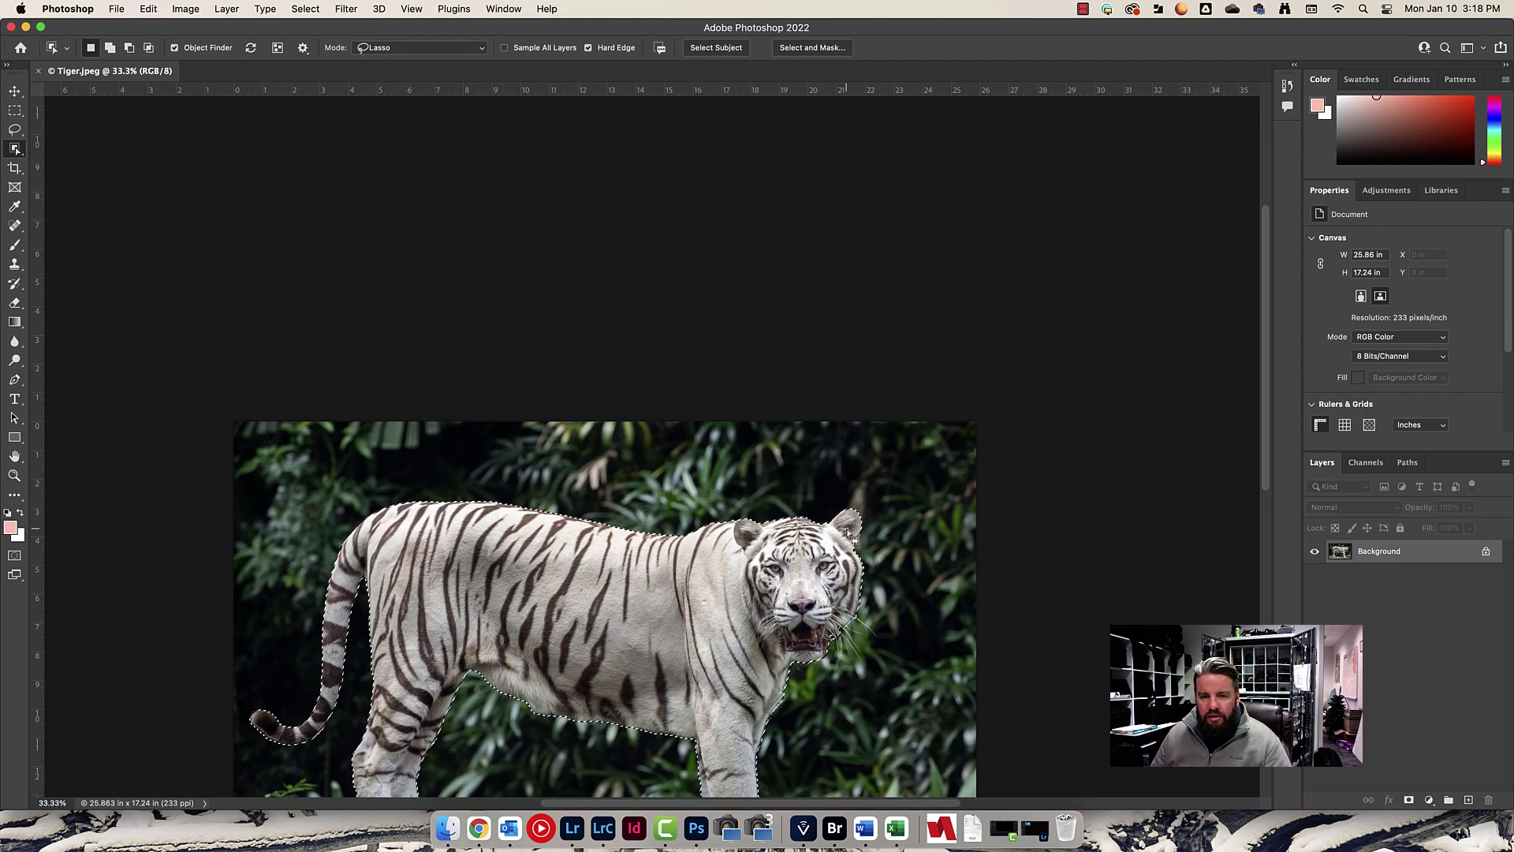
Examine the selection edge around the tiger's head and mouth and down its chest and front legs to the paw.
scroll(848, 535, "up", 2)
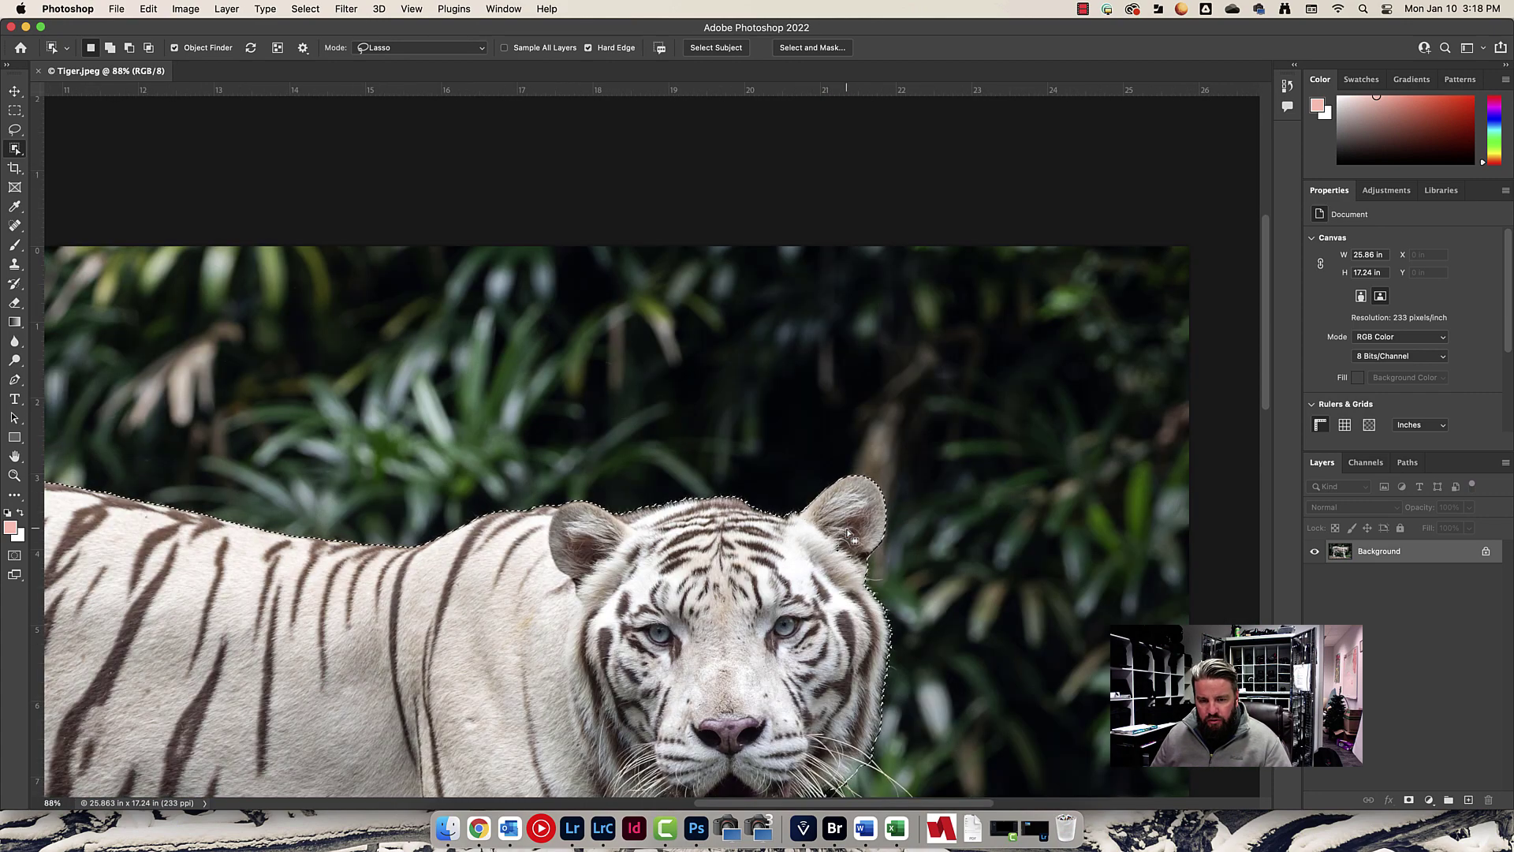
scroll(848, 535, "up", 2)
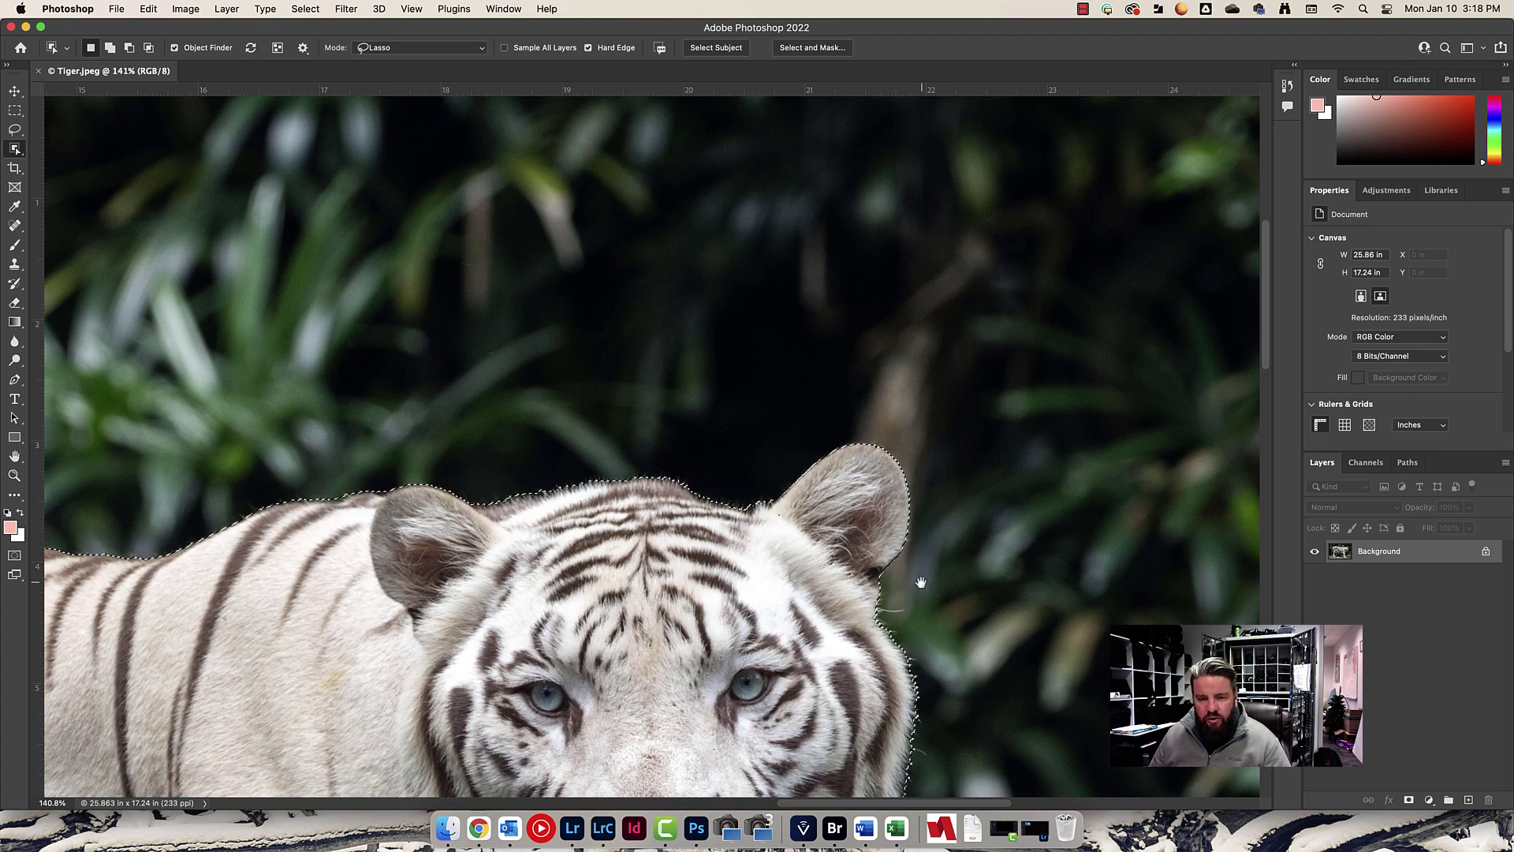
left_click_drag(916, 579, 901, 513)
scroll(892, 560, "down", 5)
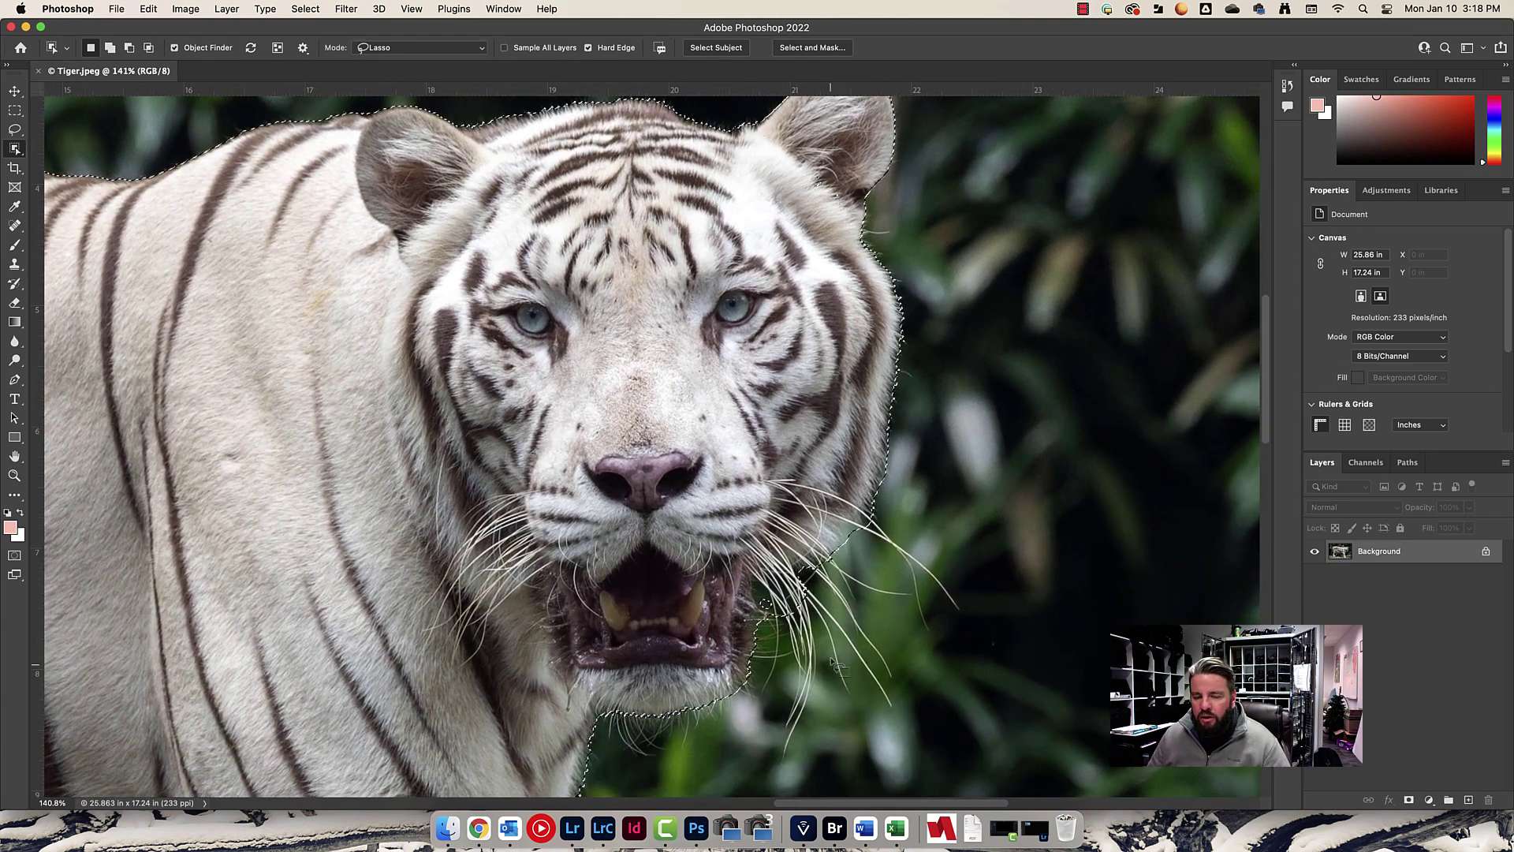
scroll(705, 686, "down", 8)
scroll(705, 686, "left", 4)
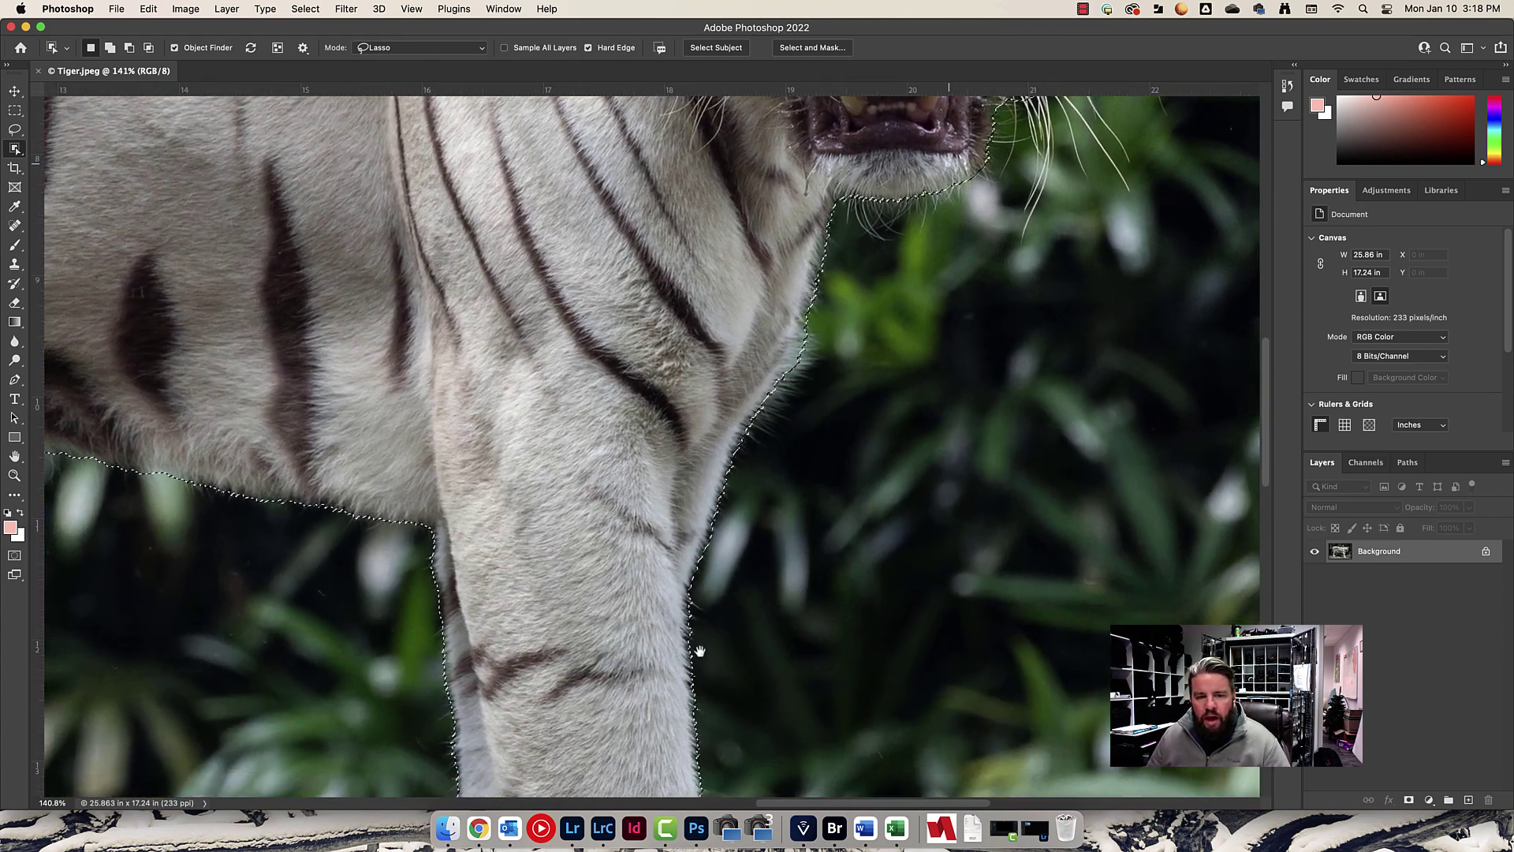
scroll(700, 650, "down", 3)
key("space")
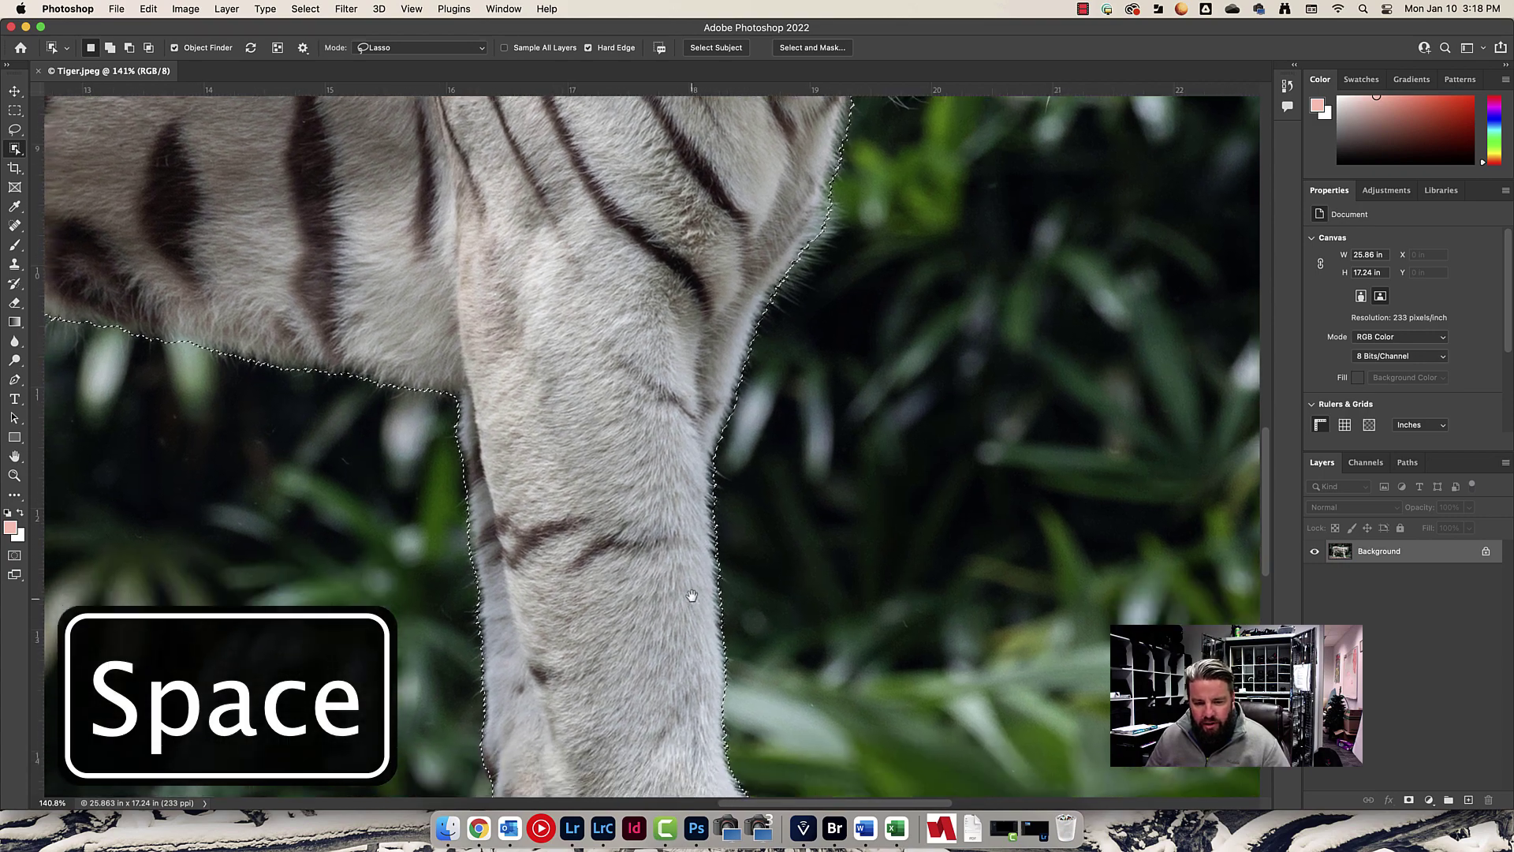
scroll(692, 595, "down", 5)
scroll(692, 596, "left", 1)
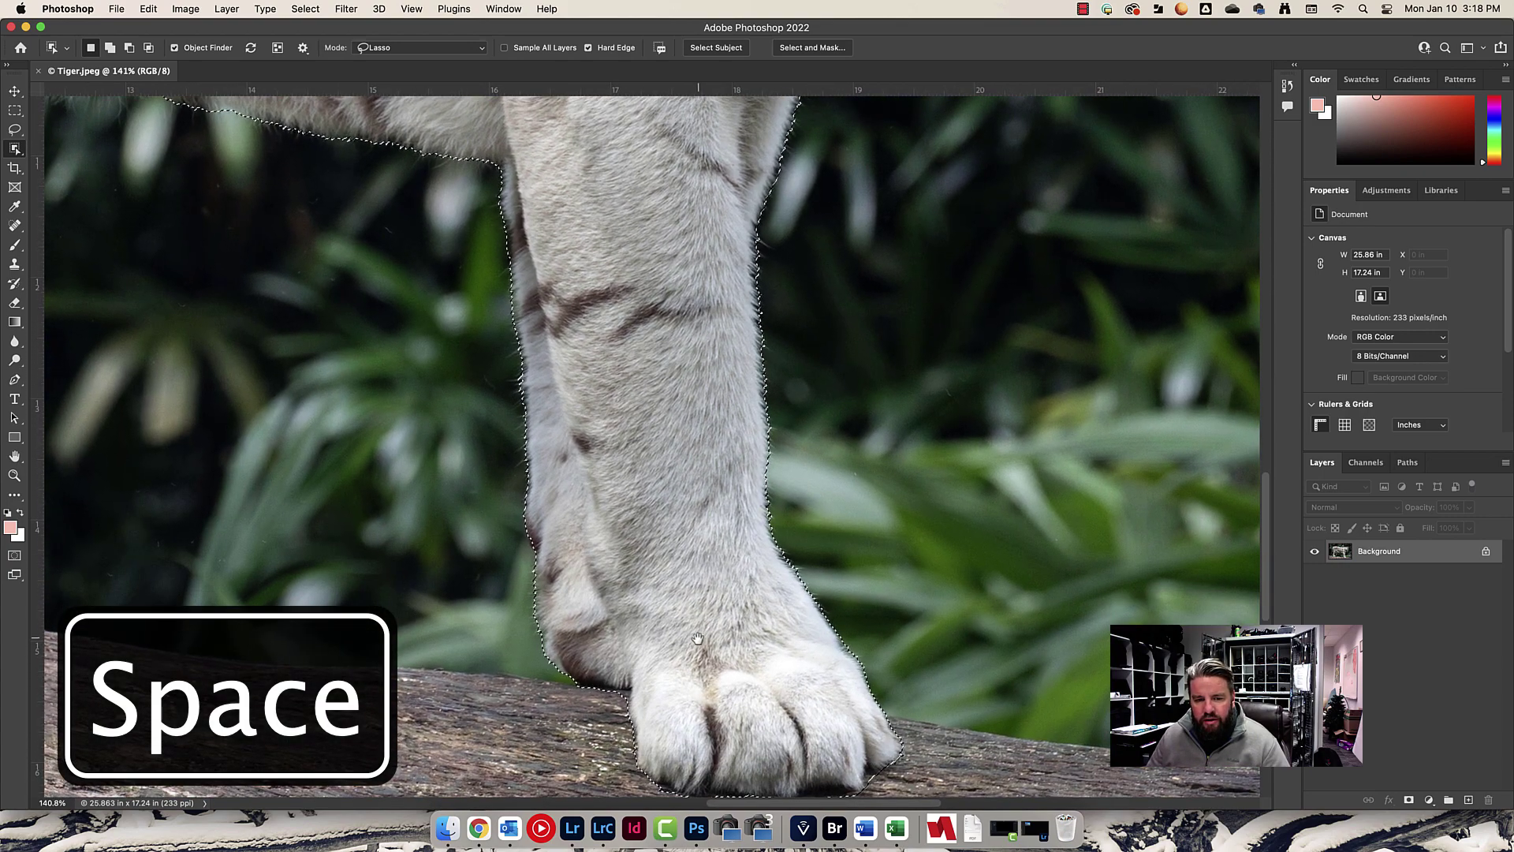
scroll(697, 638, "up", 10)
scroll(697, 637, "left", 5)
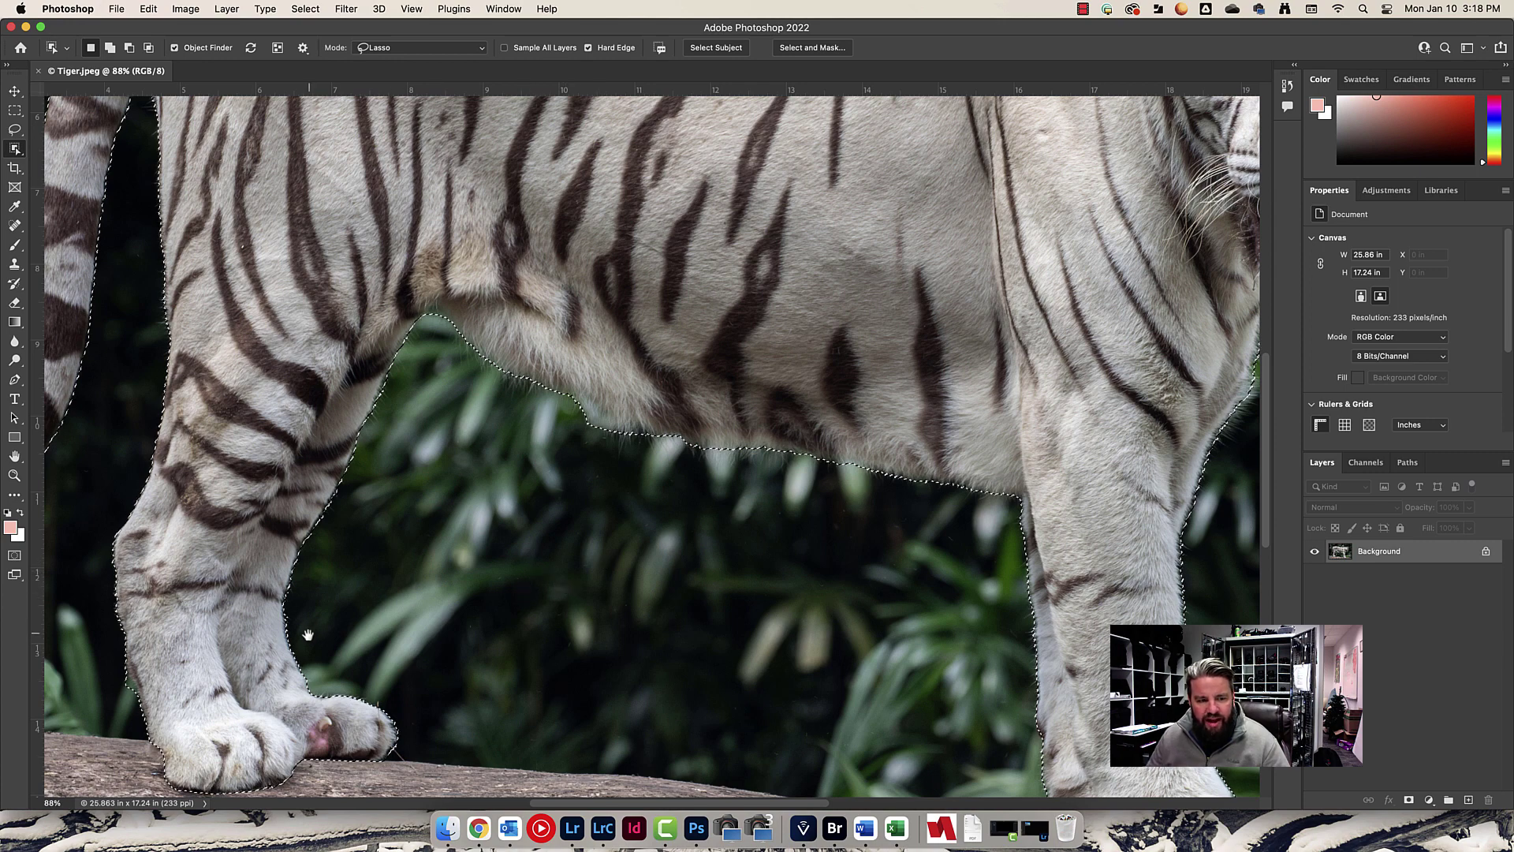
Lasso the stray background at the outer edge of the tiger's hind leg, just above the paw, to subtract it from the selection.
scroll(308, 635, "left", 4)
scroll(319, 665, "up", 5)
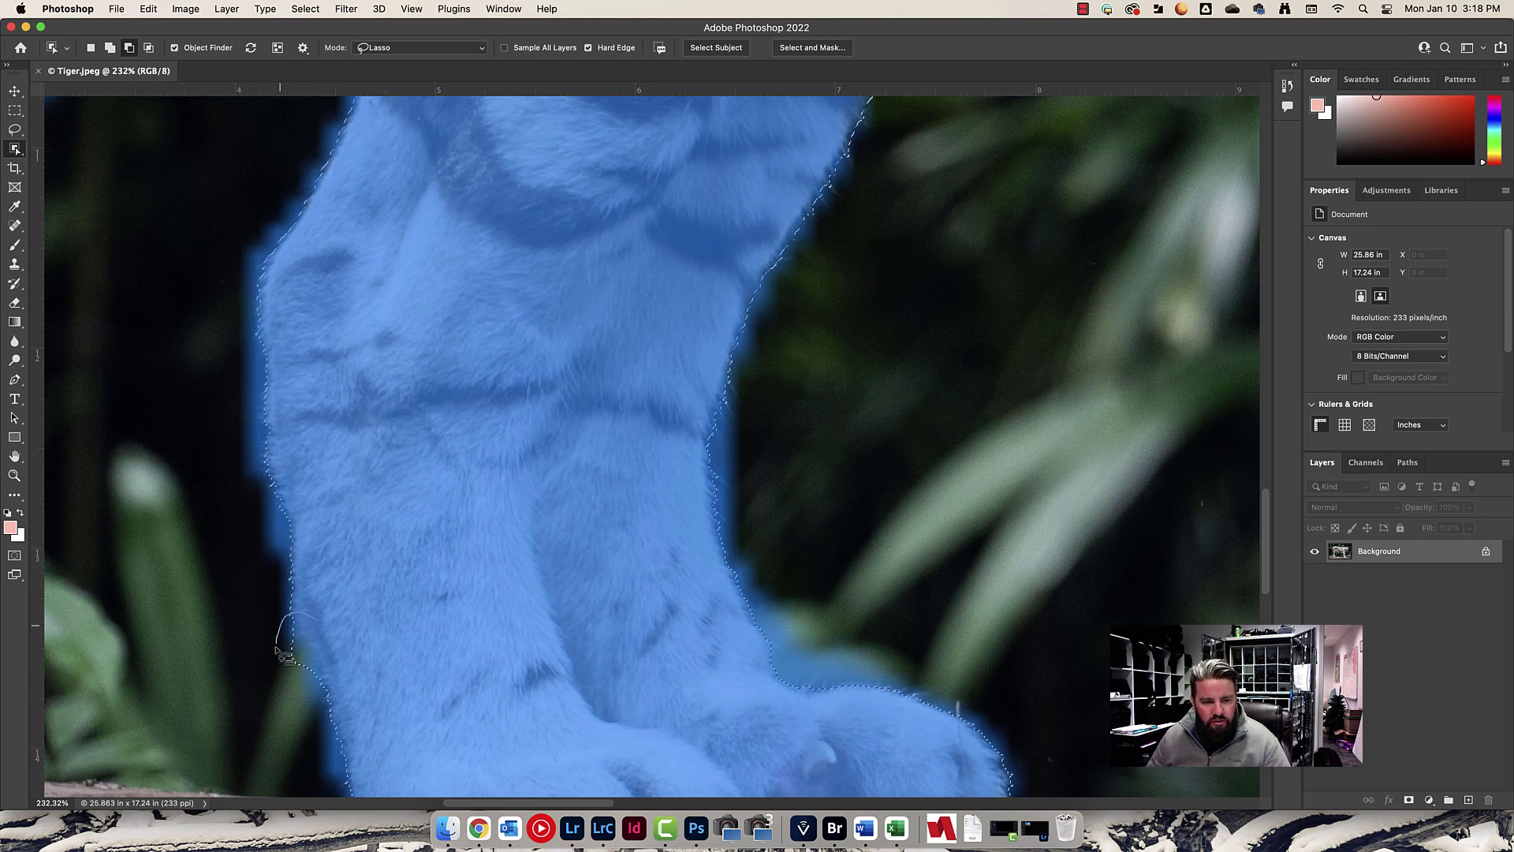
left_click_drag(328, 633, 328, 635)
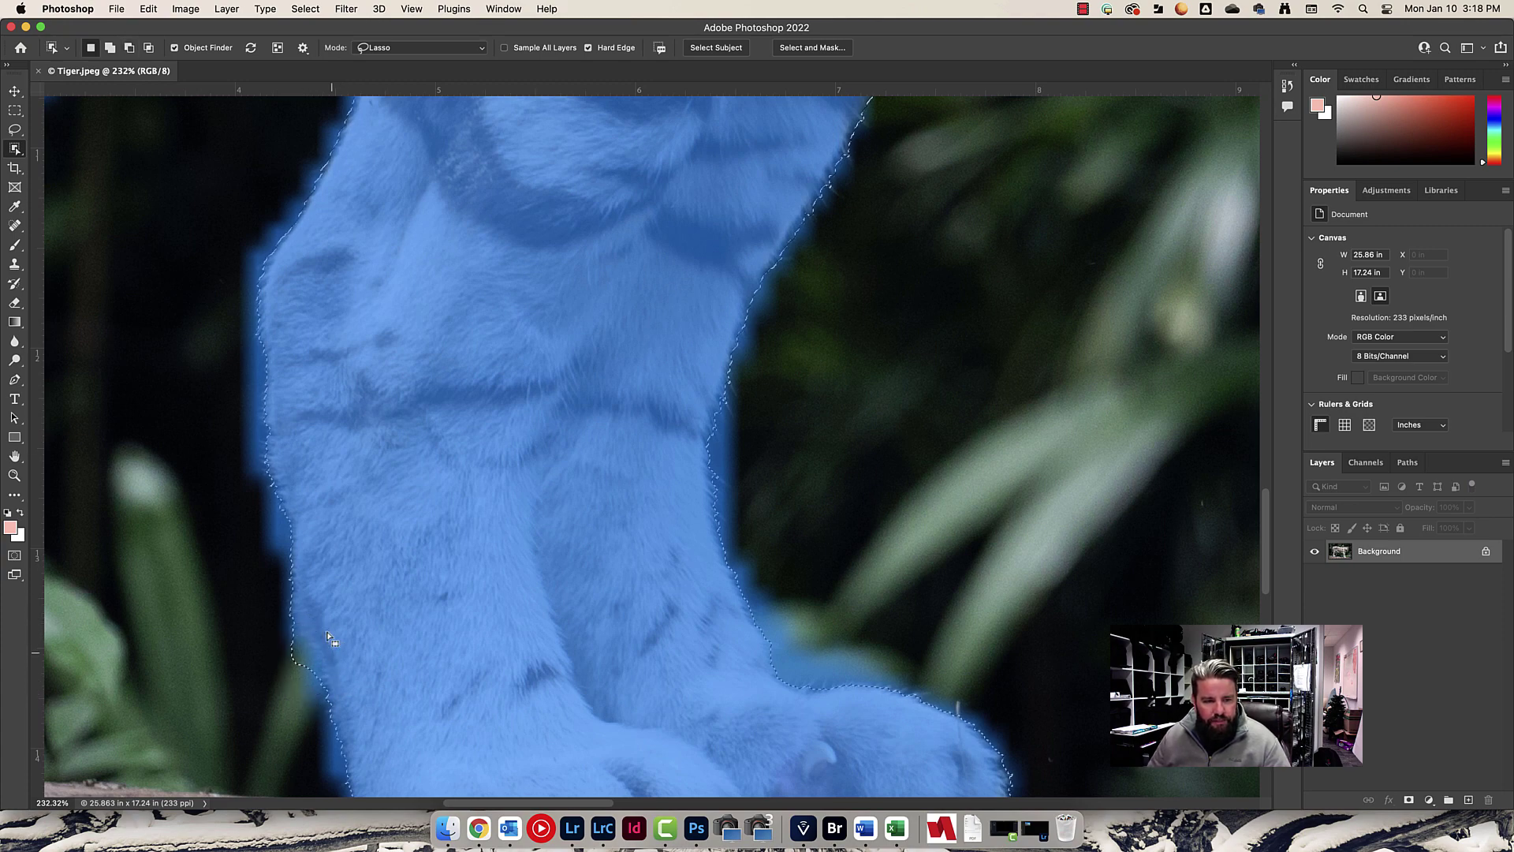
Examine the selection edge along the tiger's hind leg, tail and back up to the head.
scroll(313, 604, "down", 4)
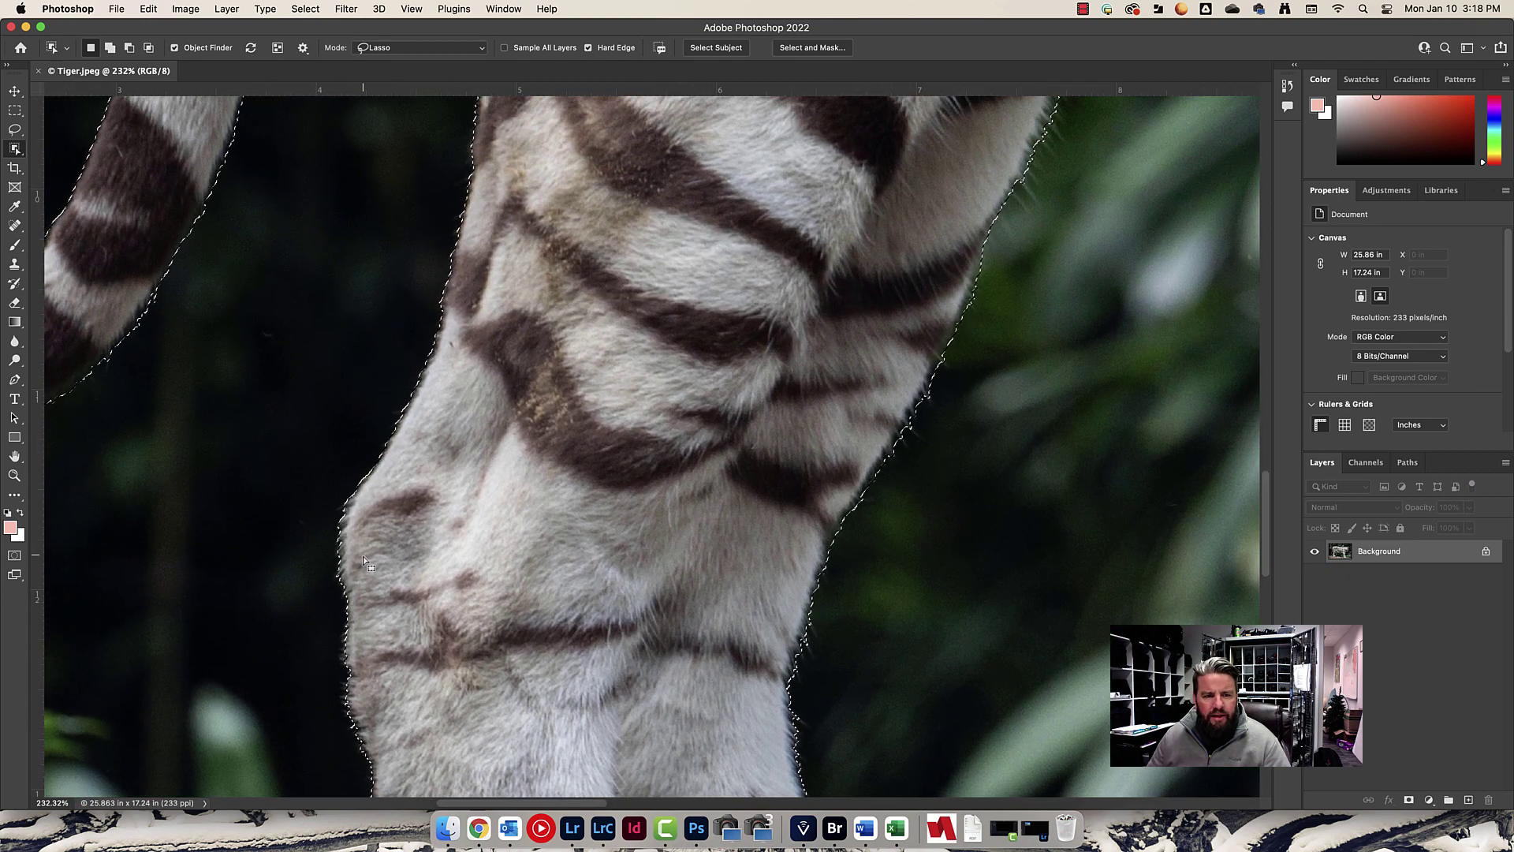
scroll(361, 537, "up", 5)
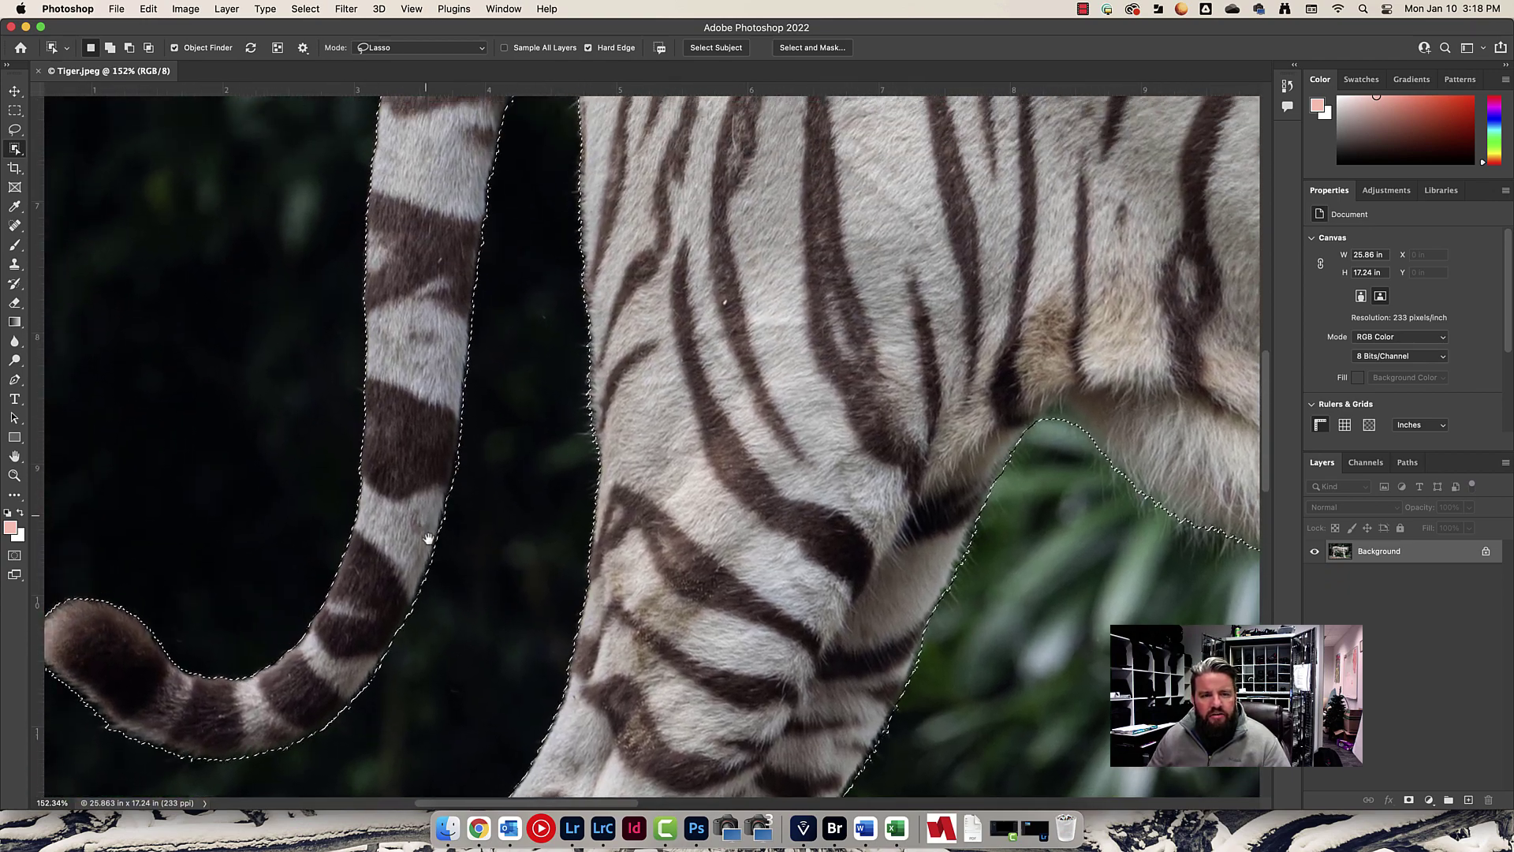
scroll(435, 576, "up", 8)
scroll(435, 576, "right", 6)
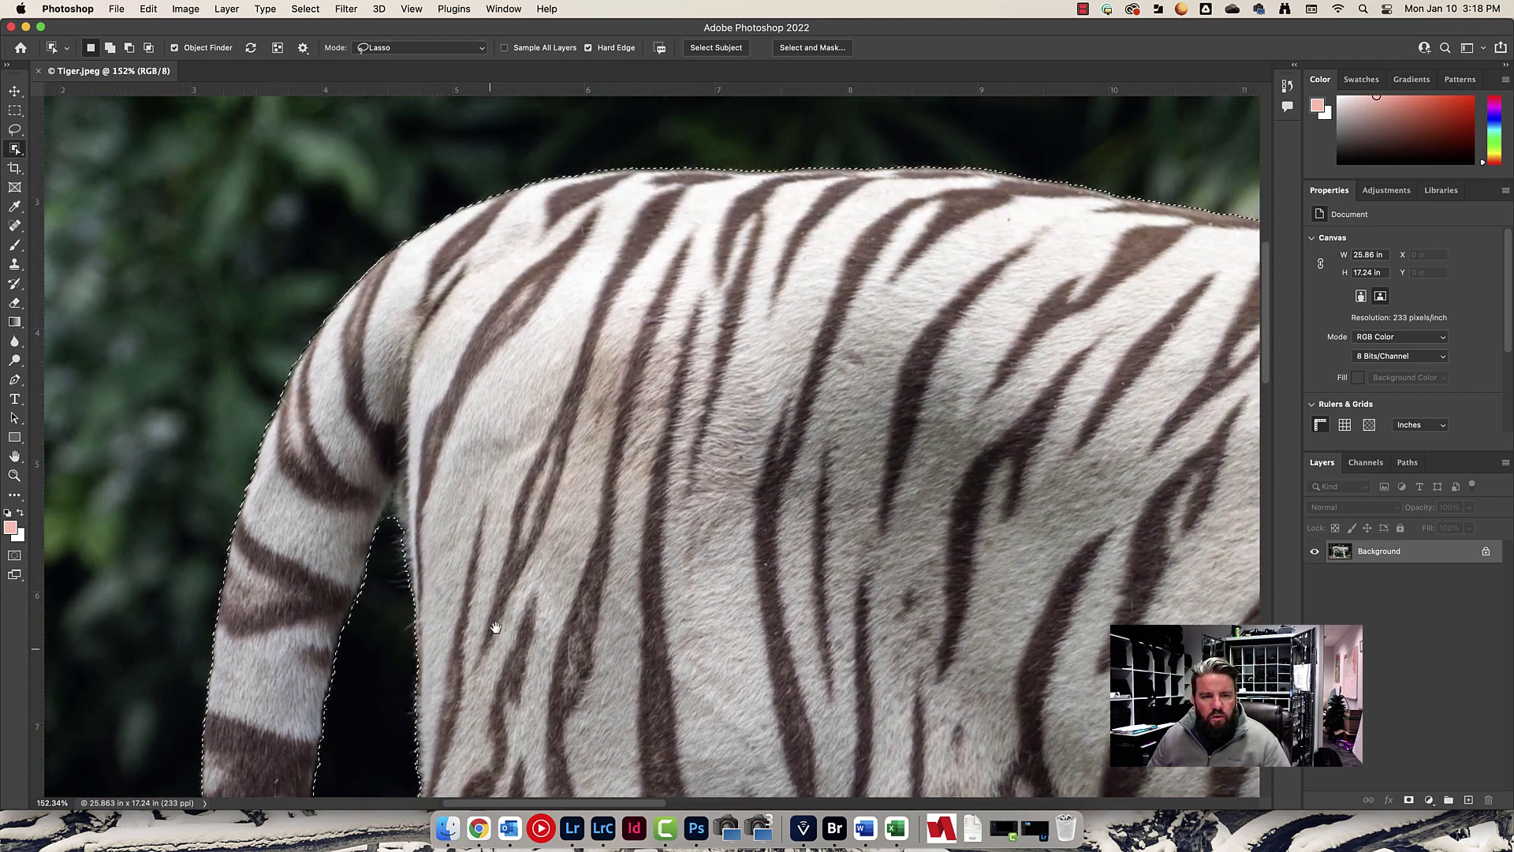
scroll(547, 521, "right", 10)
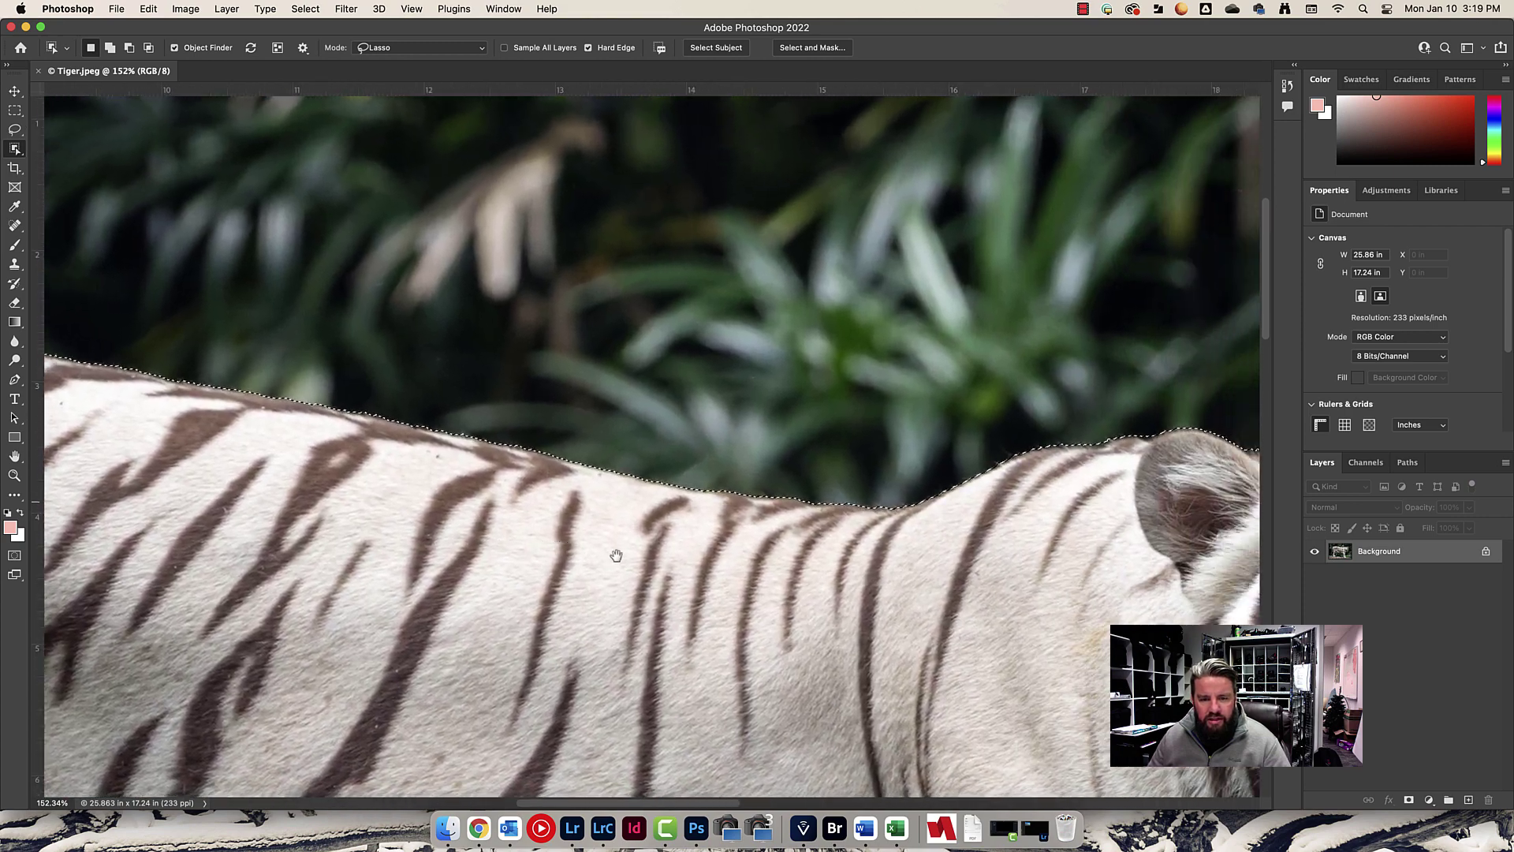
scroll(697, 550, "right", 5)
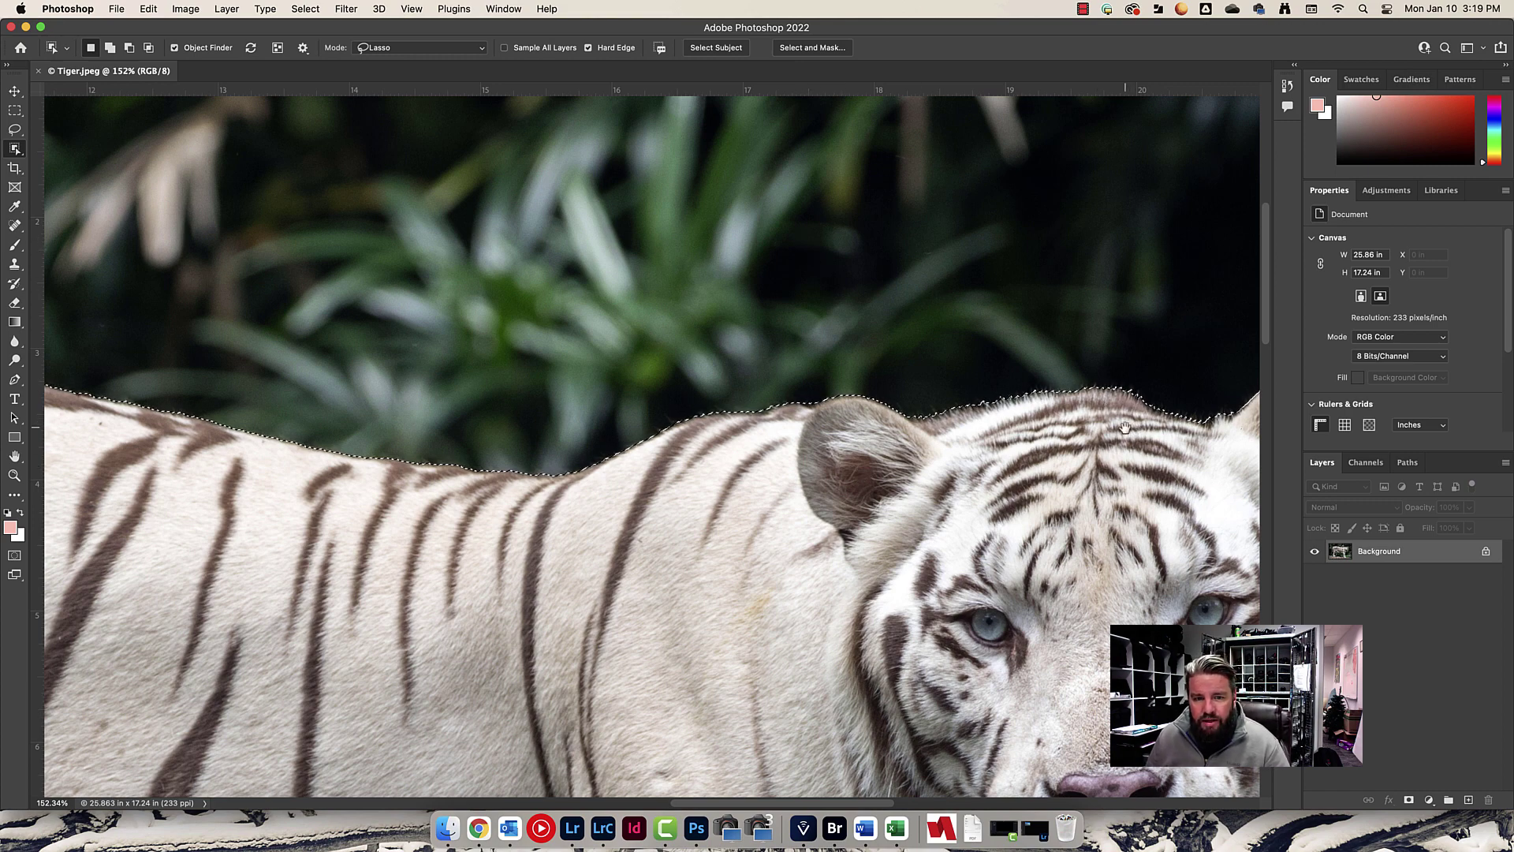
scroll(1126, 427, "down", 3)
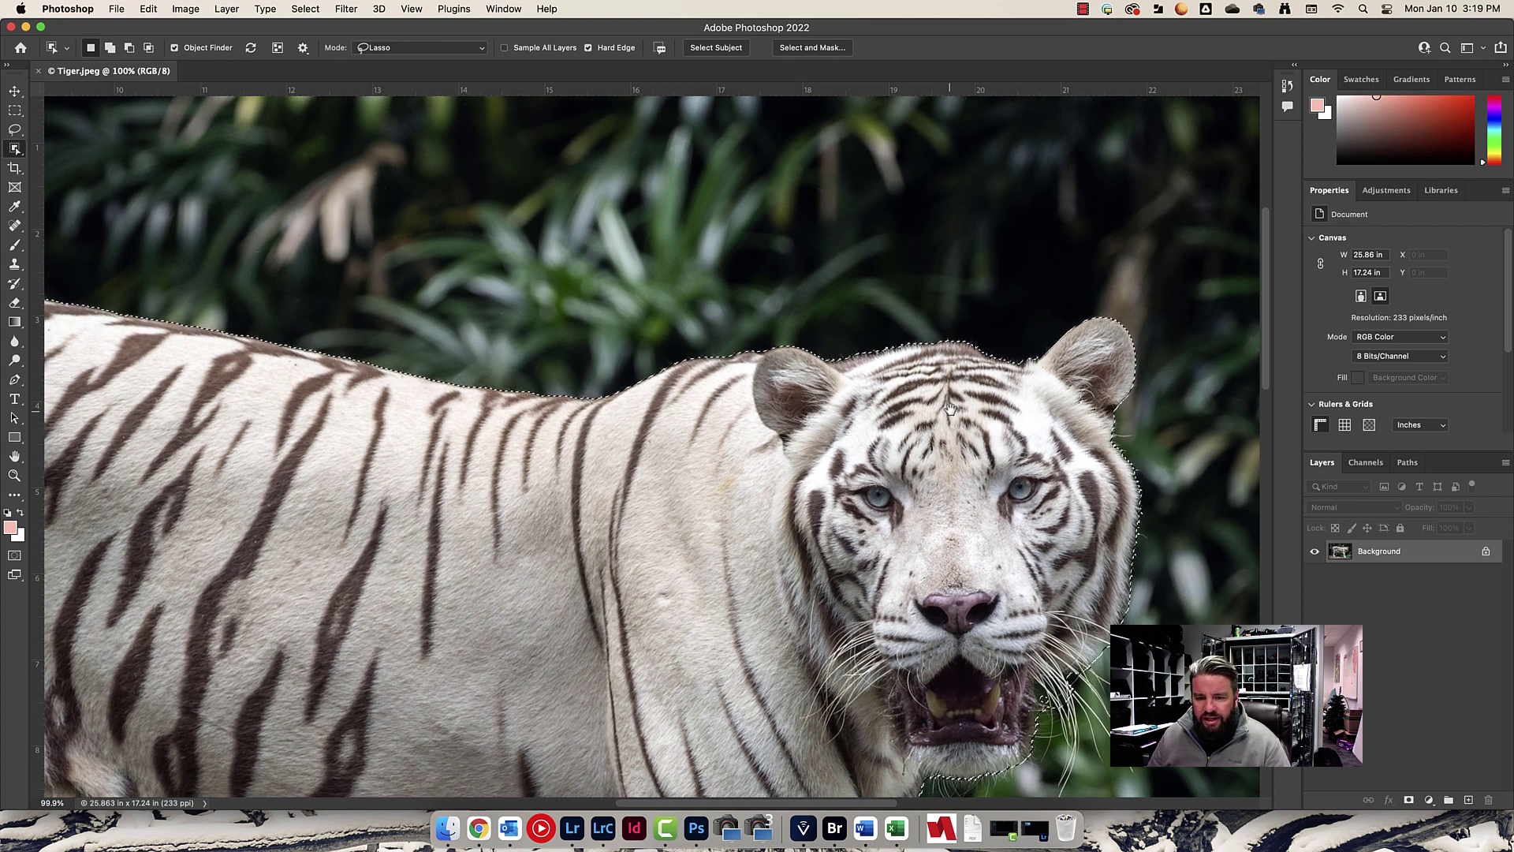
scroll(951, 409, "down", 2)
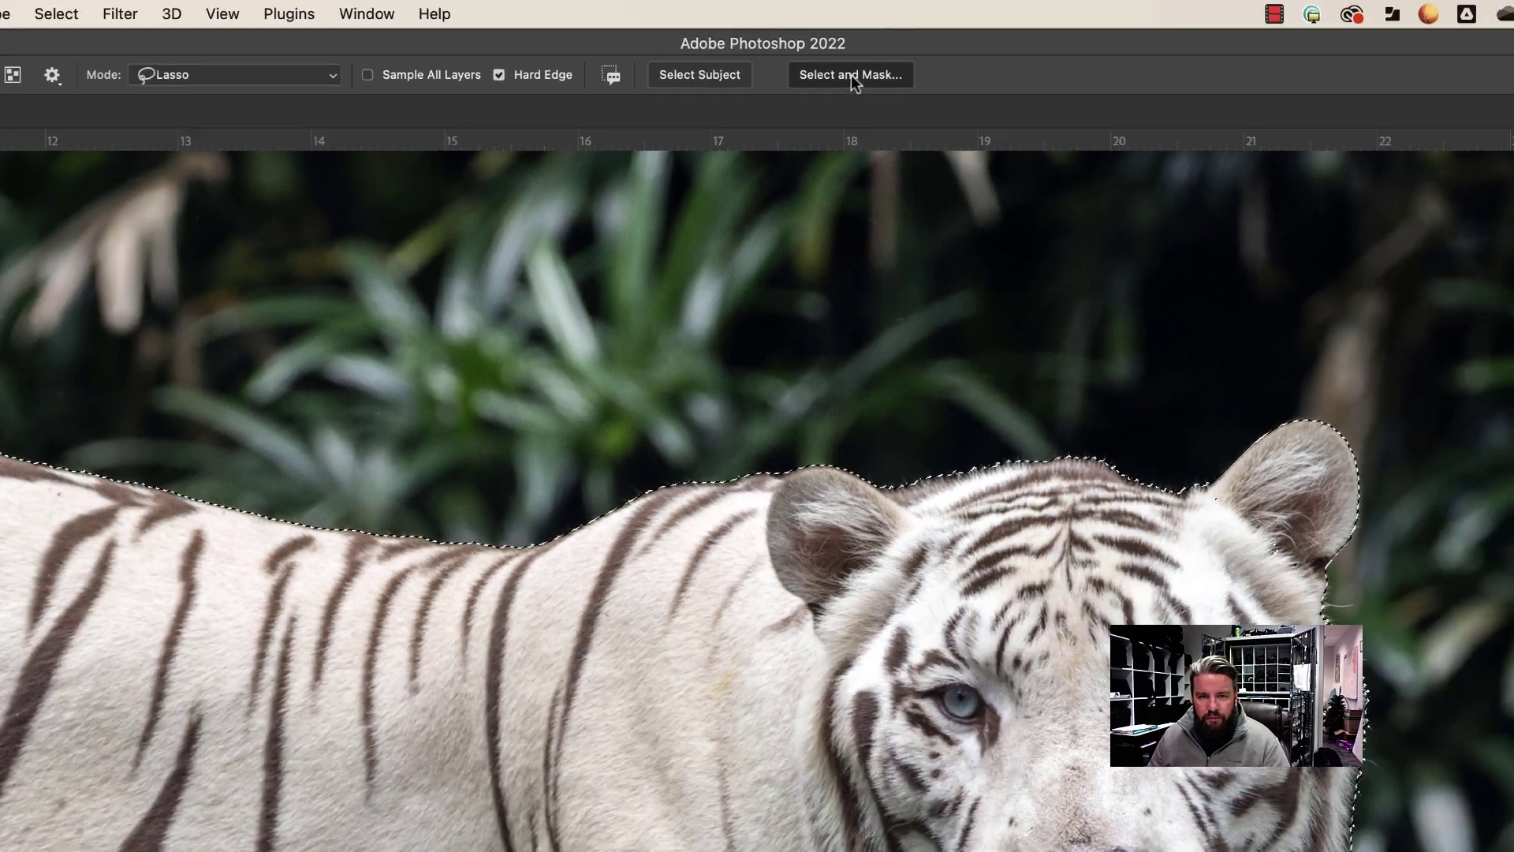
Open the tiger selection in Select and Mask and review the view modes, global refinements and output settings.
left_click(889, 102)
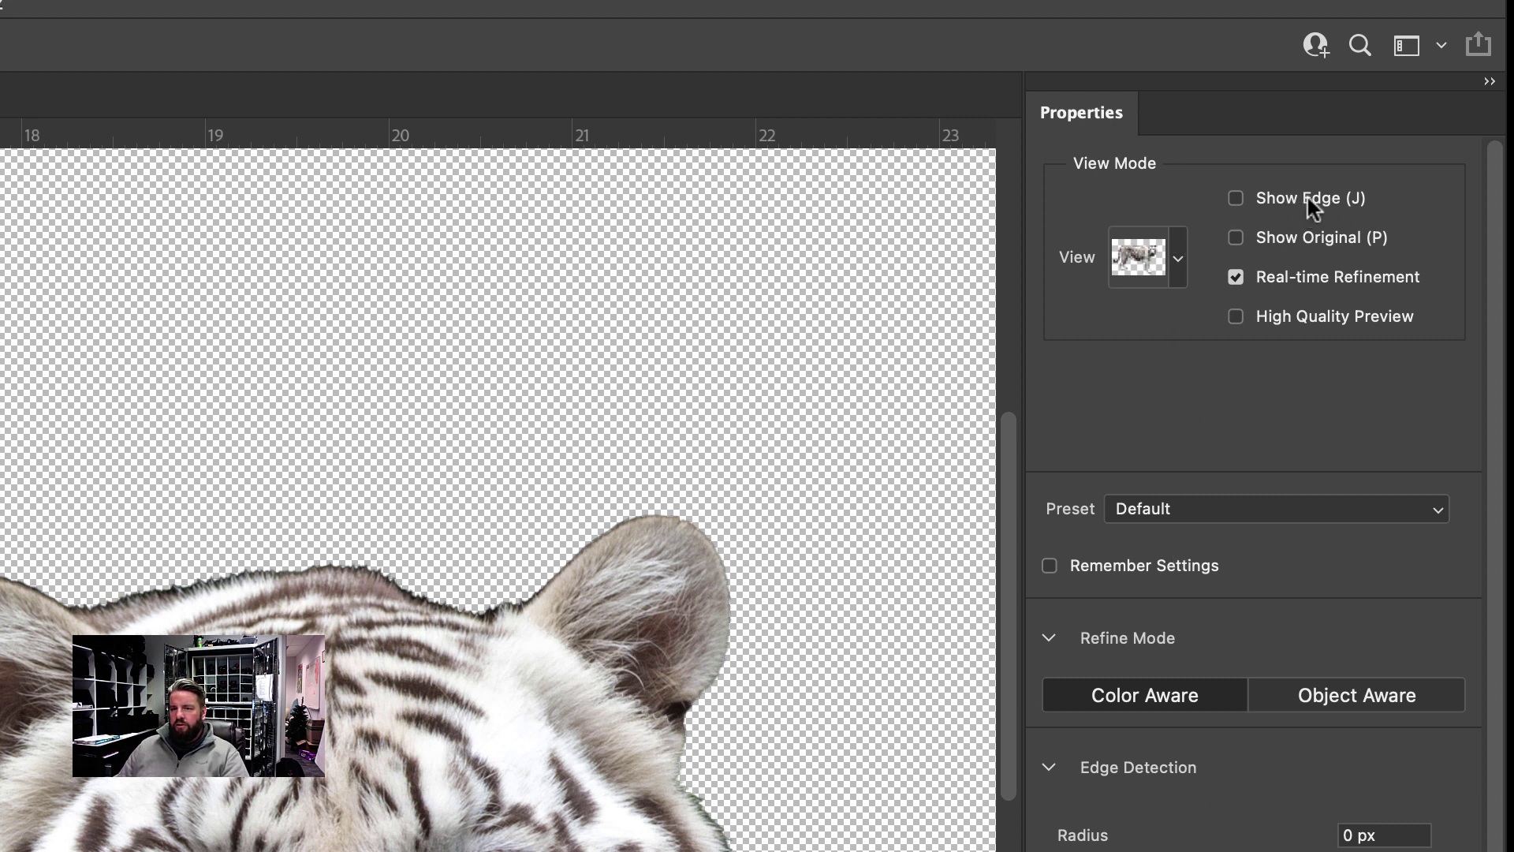
left_click(1178, 260)
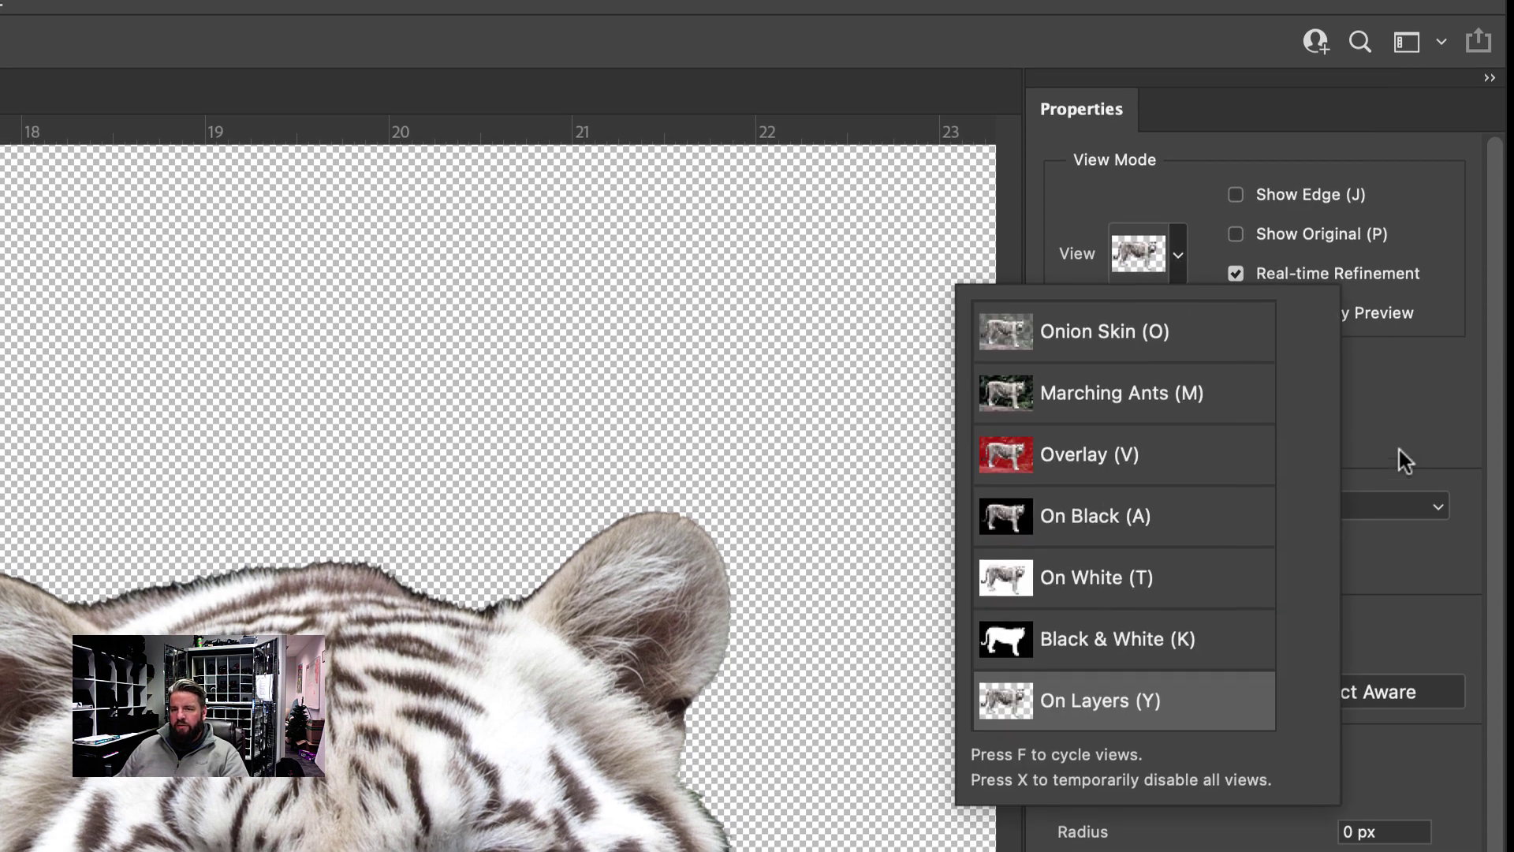
left_click(1400, 451)
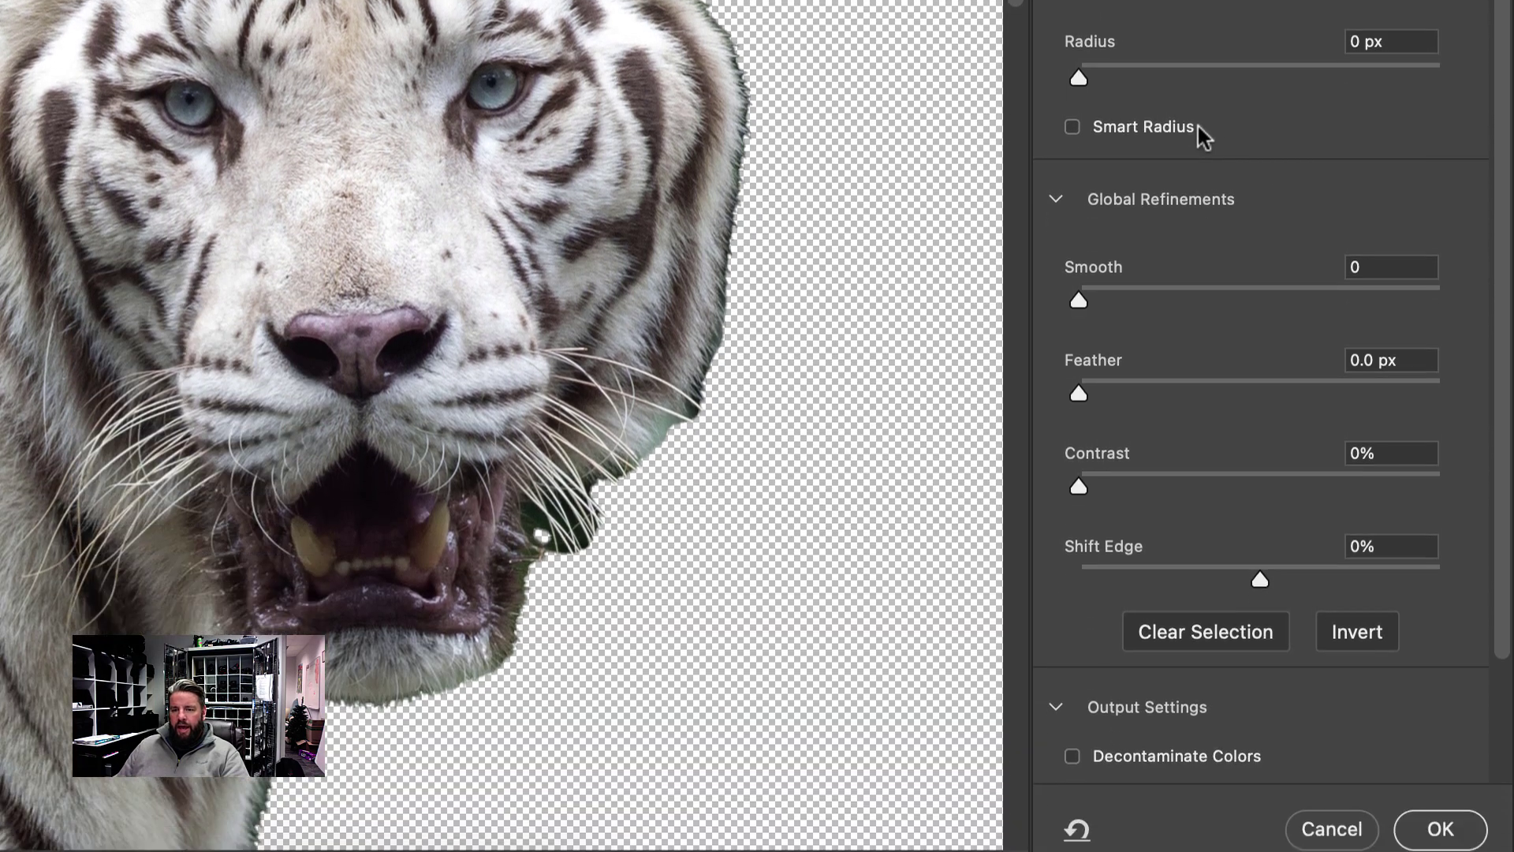
scroll(1176, 605, "down", 3)
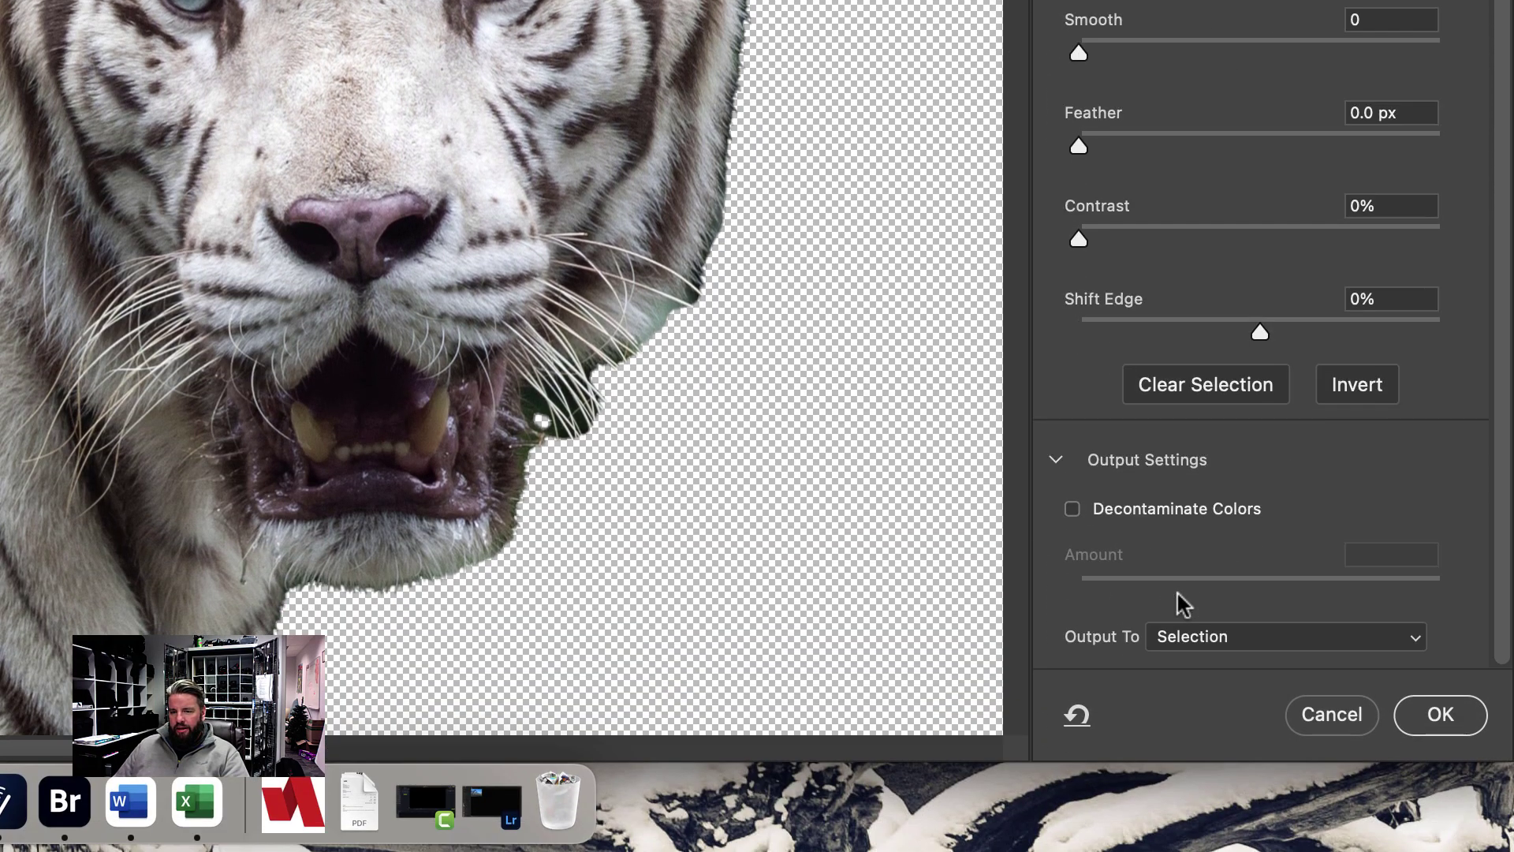
left_click(1057, 461)
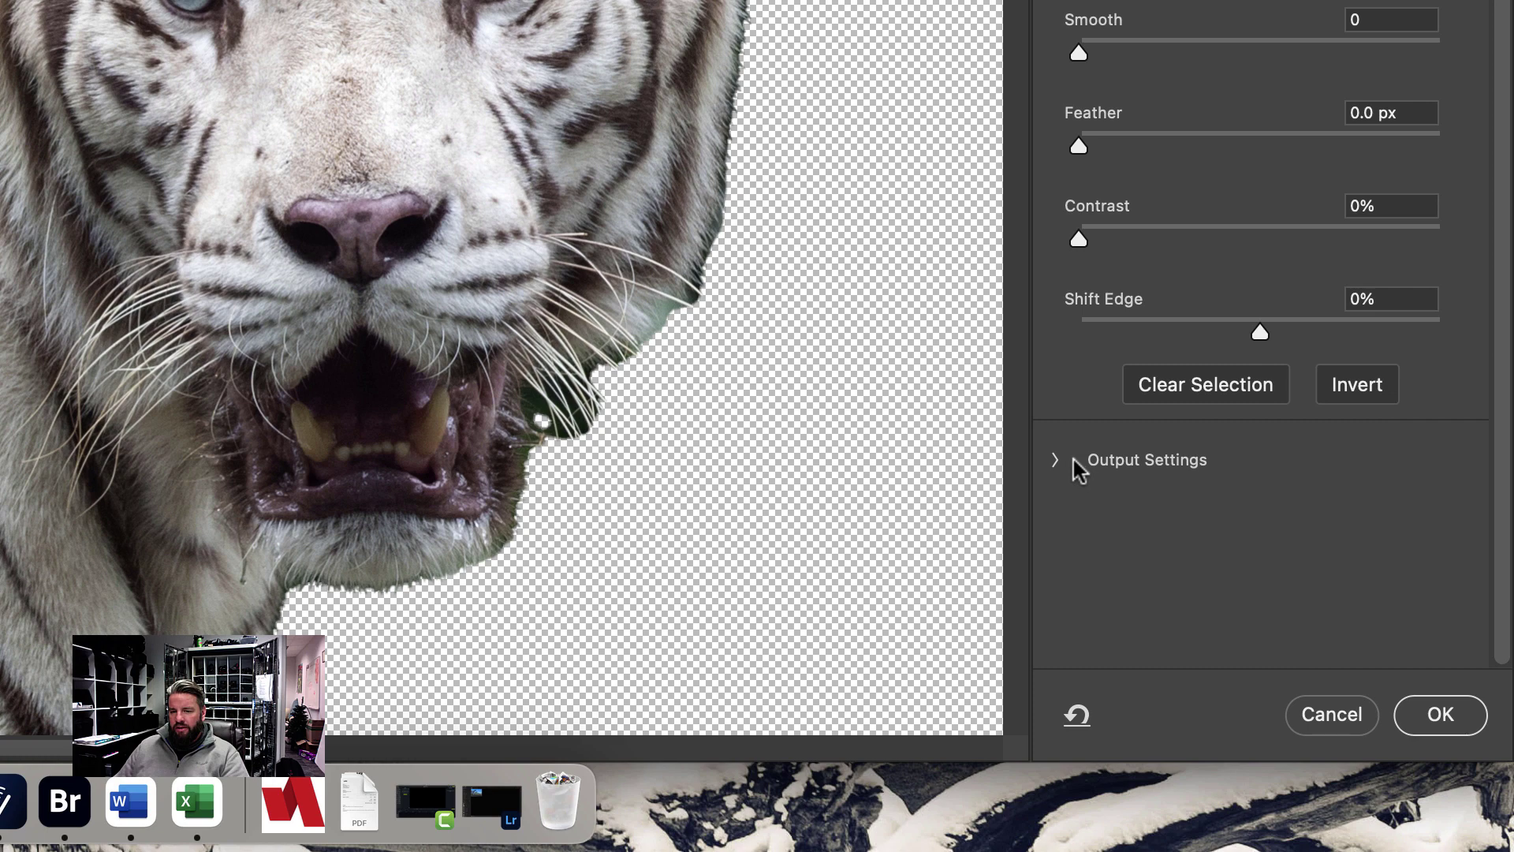
left_click(1075, 466)
scroll(1272, 585, "up", 3)
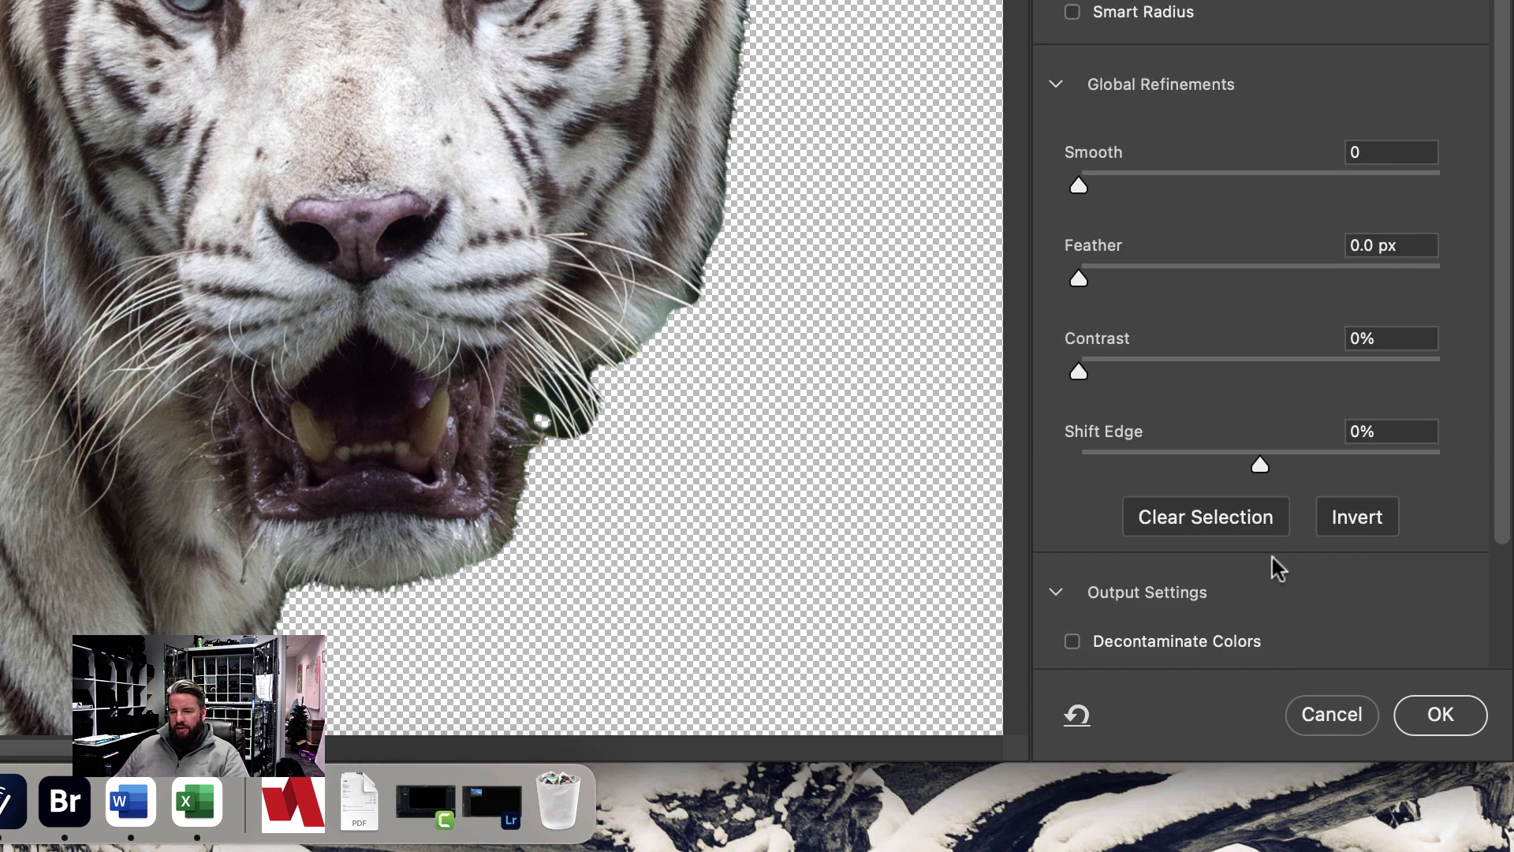
scroll(1271, 557, "down", 3)
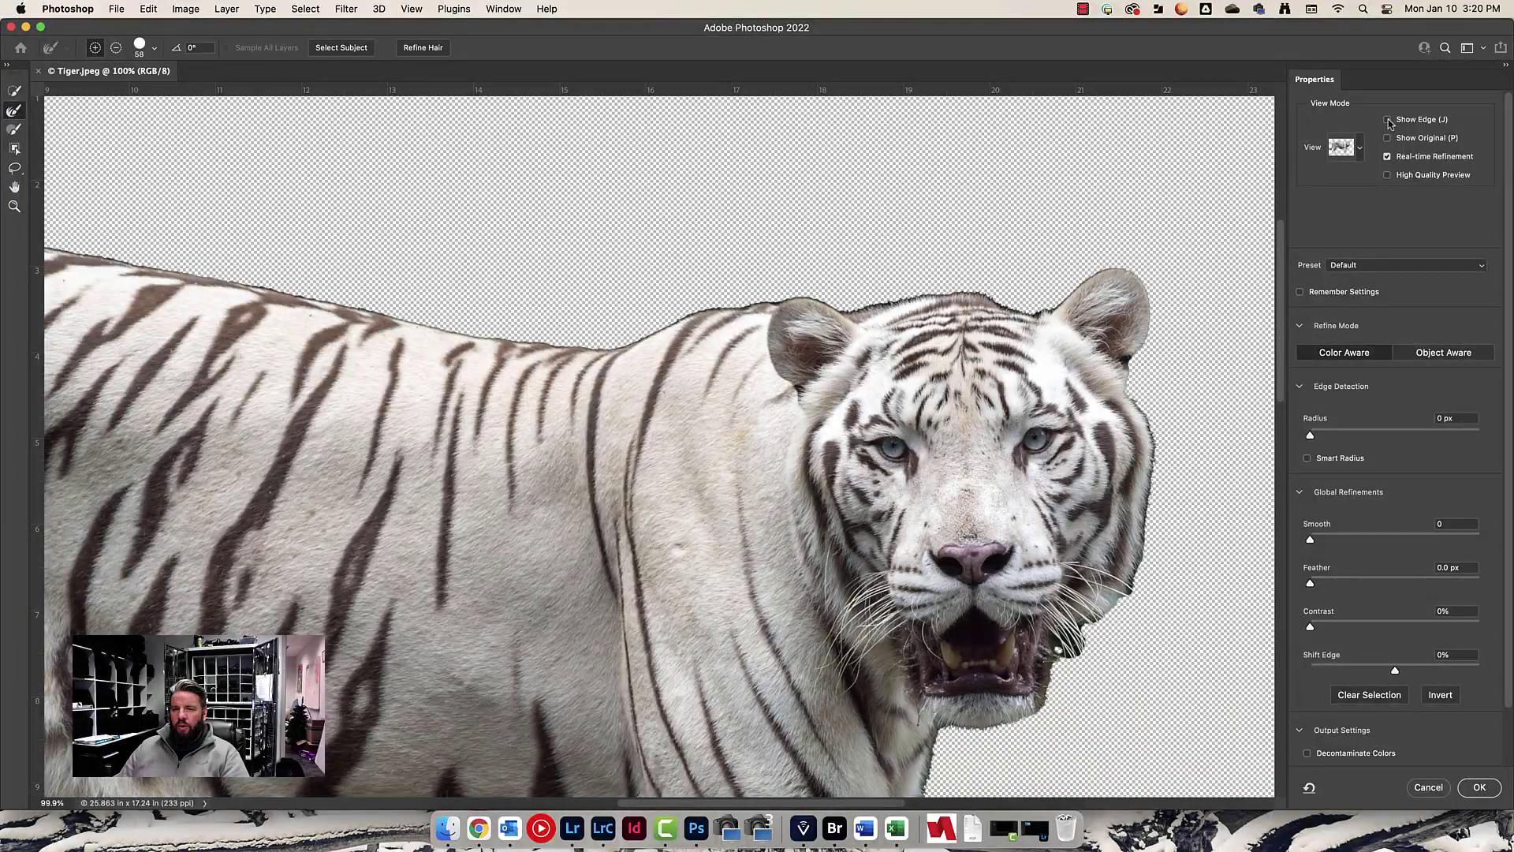
Preview the selection in Onion Skin view and set its transparency to 48%.
left_click(1359, 150)
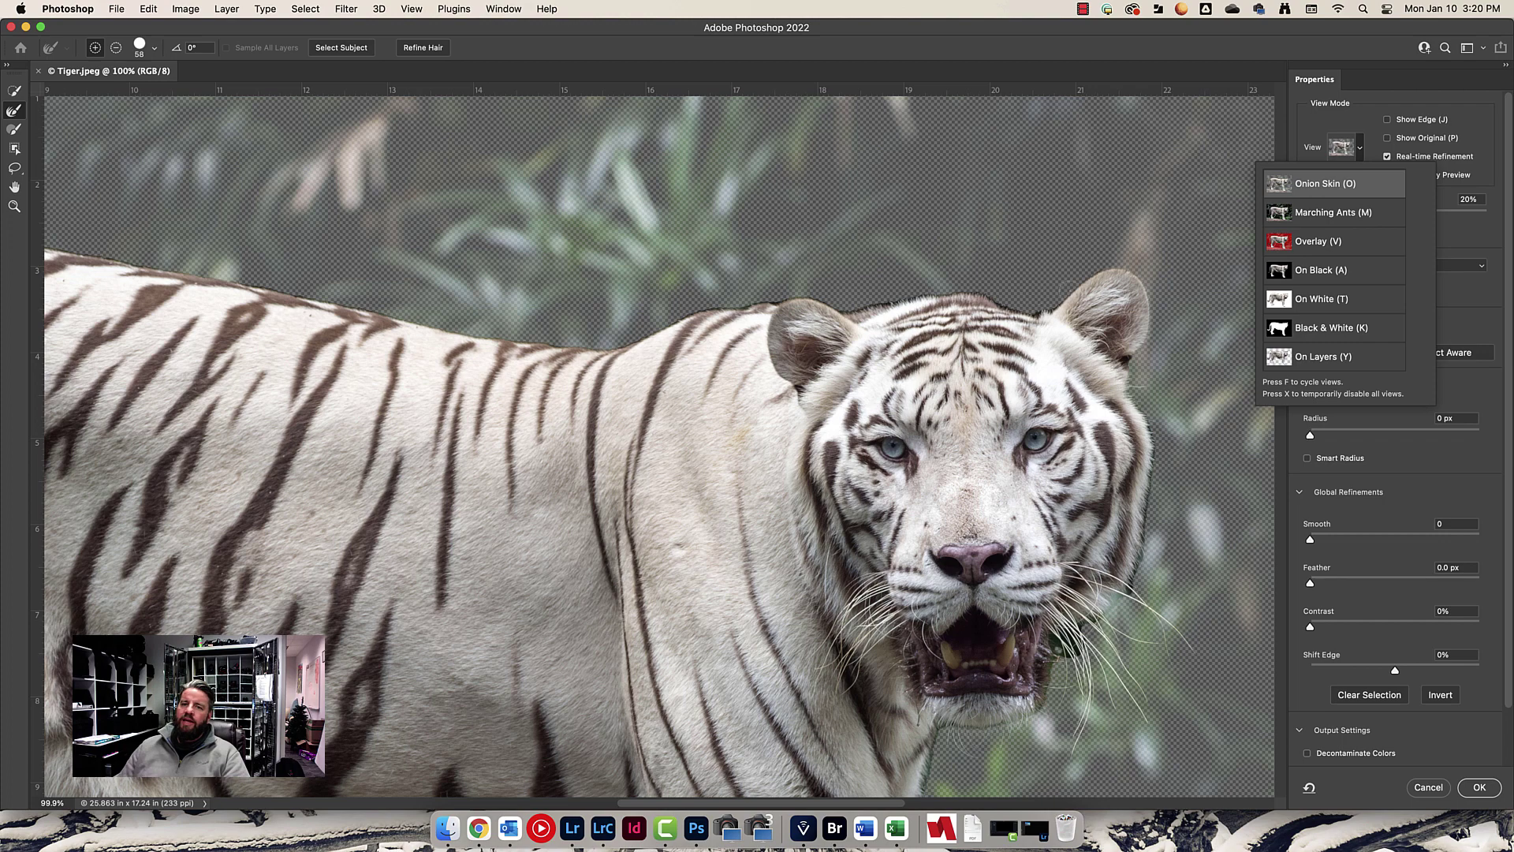
left_click(1472, 242)
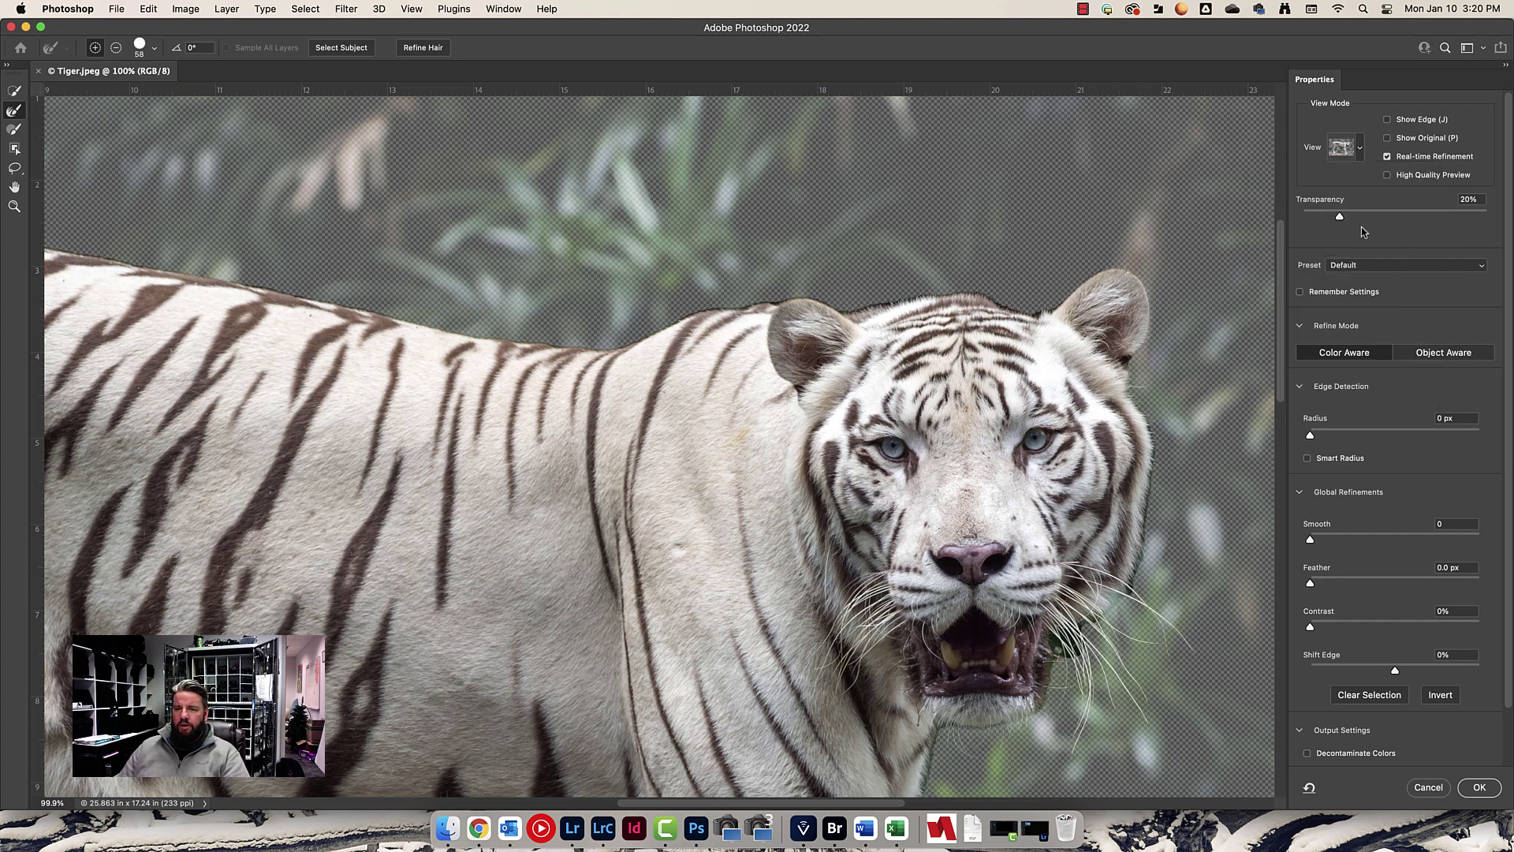
left_click_drag(1402, 216, 1482, 219)
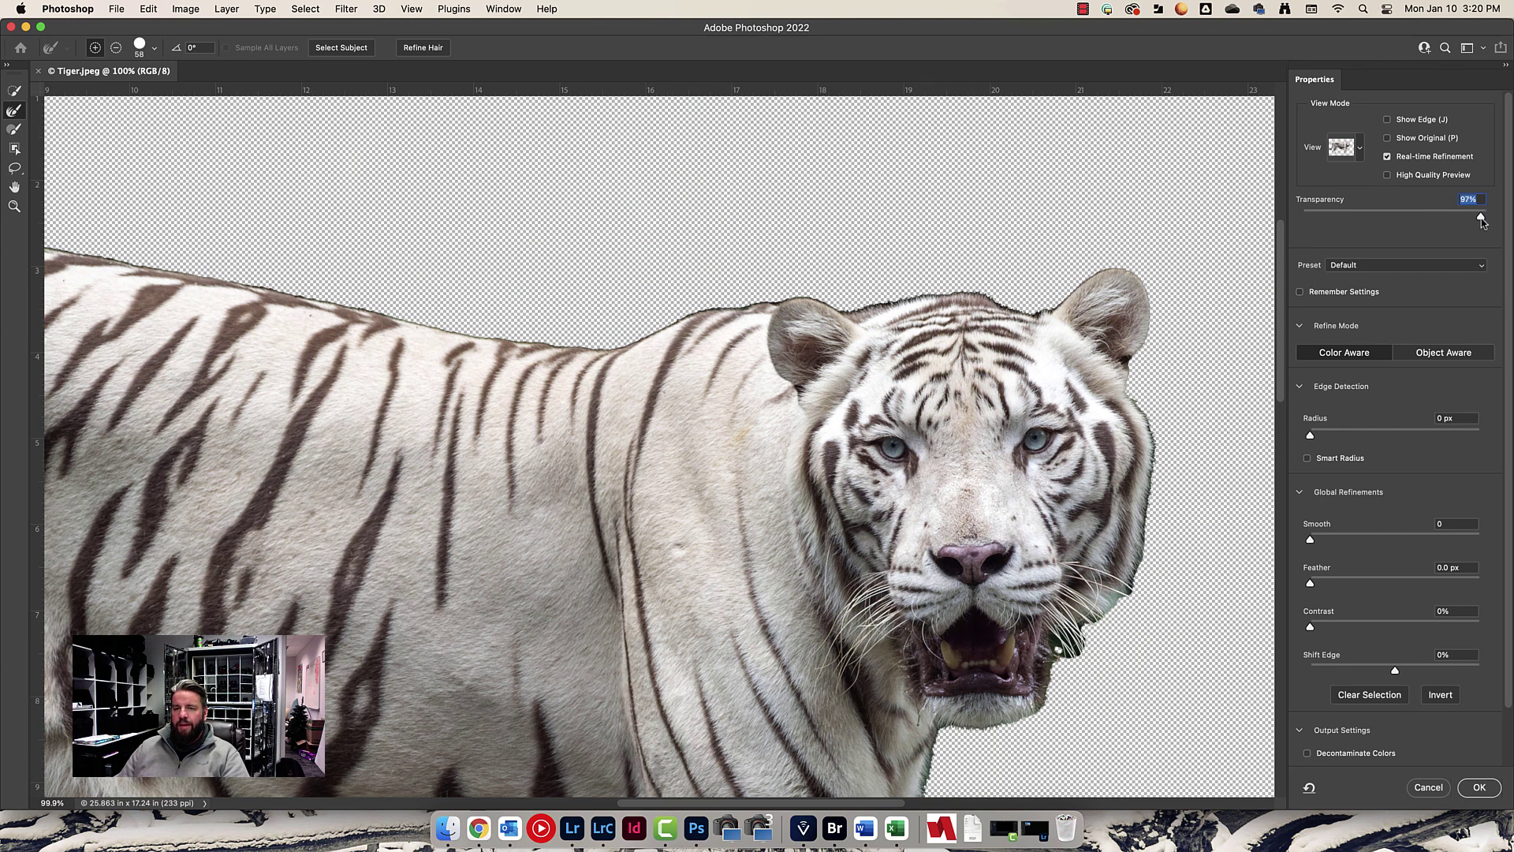
left_click_drag(1481, 224, 1393, 220)
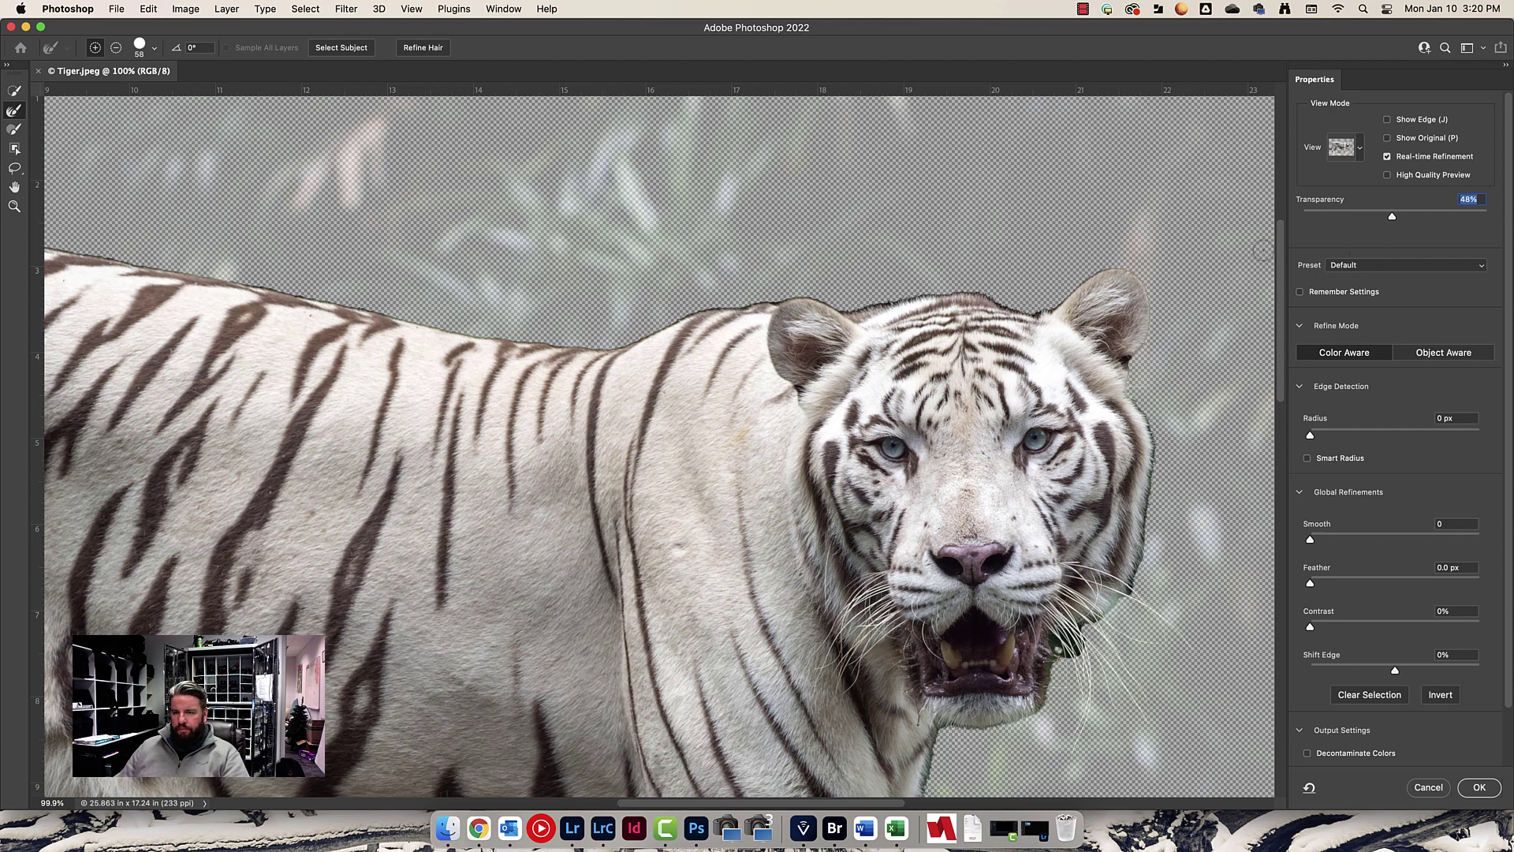
left_click(1360, 150)
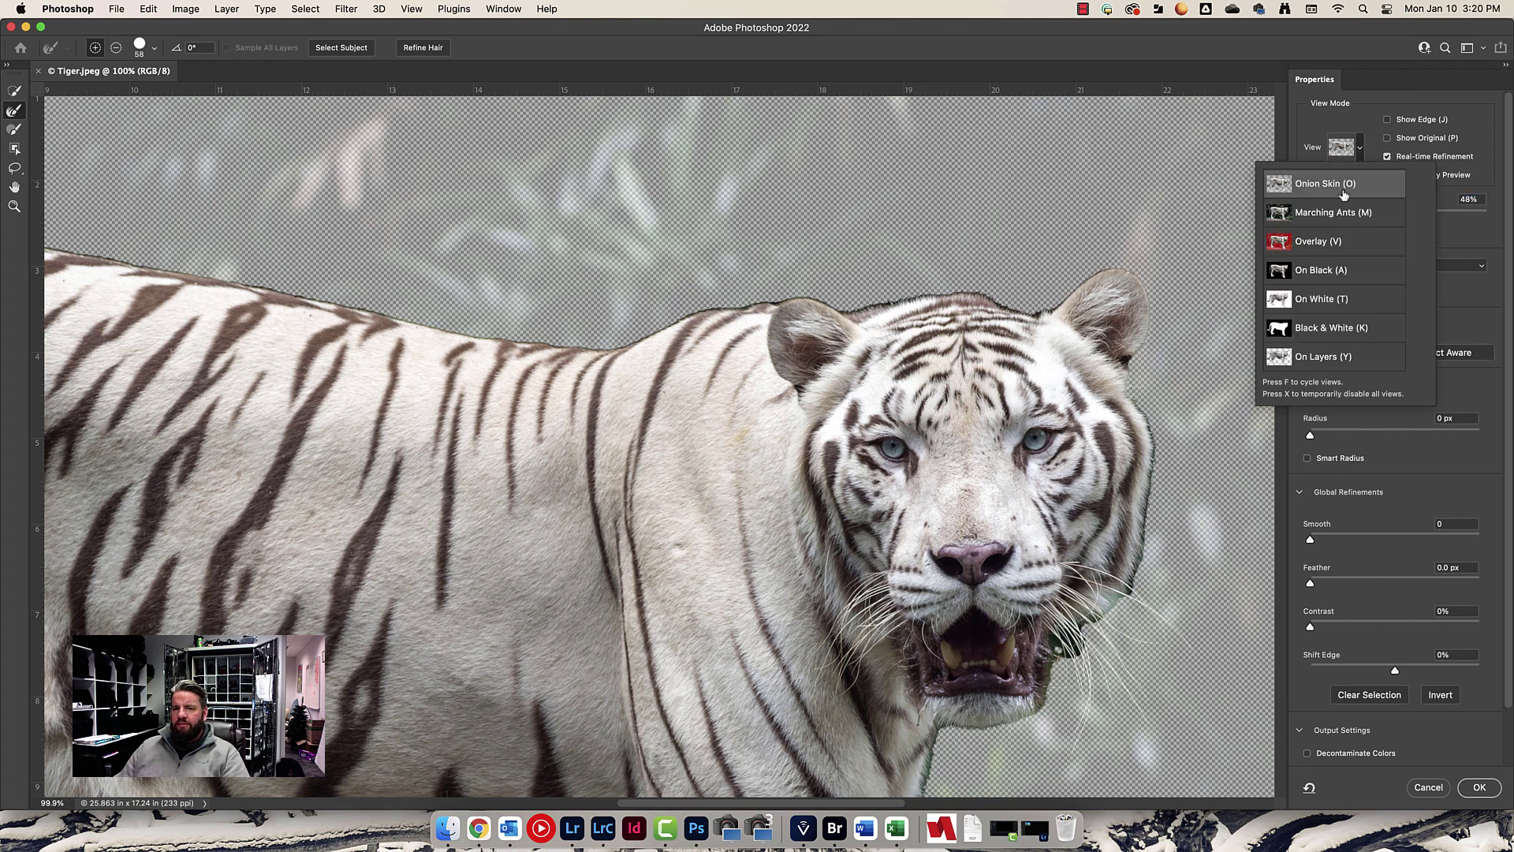
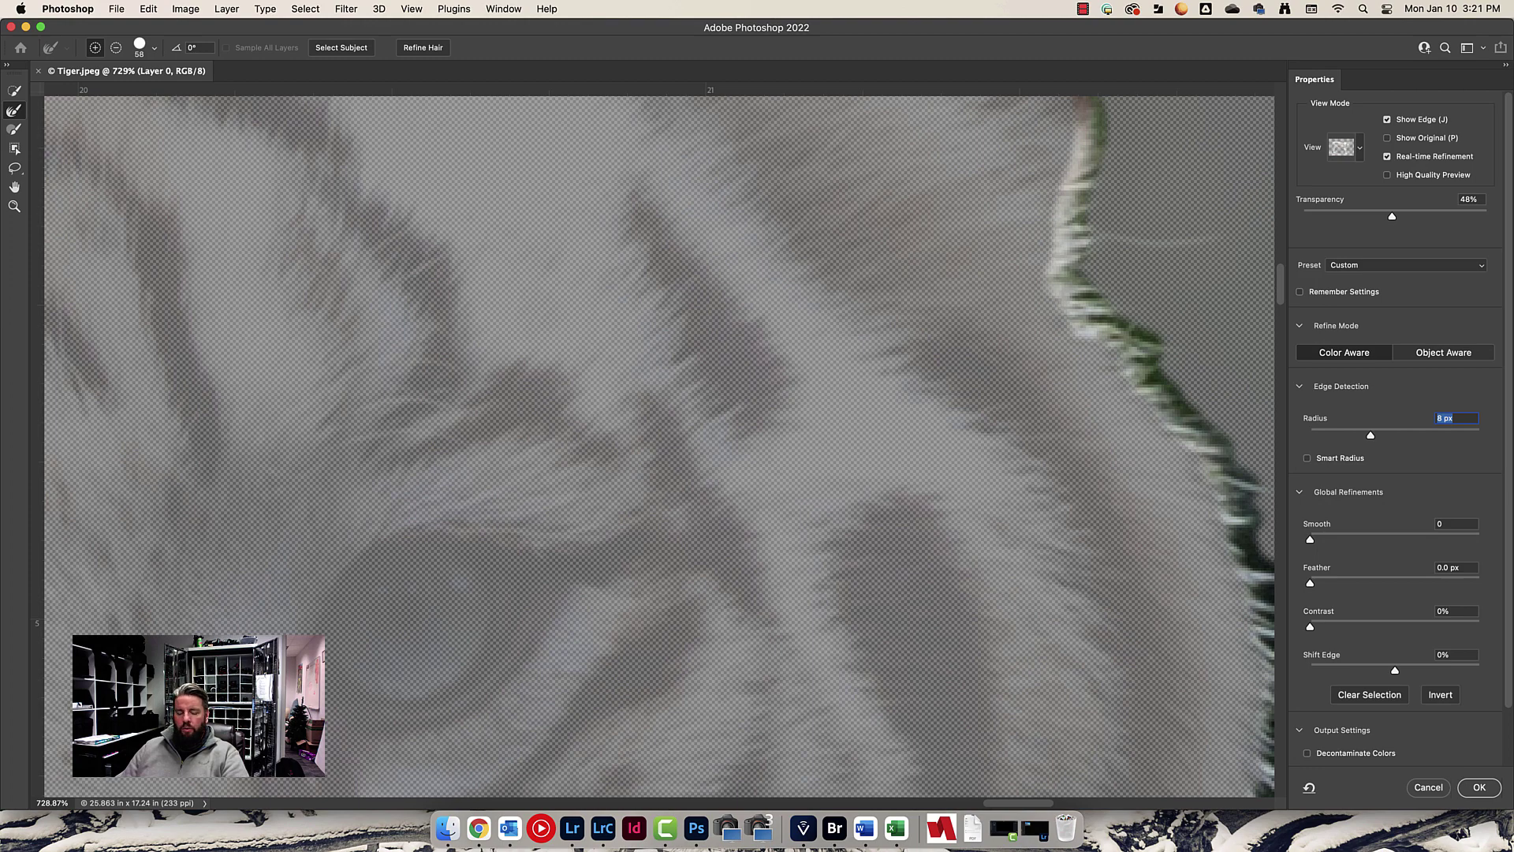
Set the edge detection radius to 16 px and turn off Show Edge to preview the whole tiger.
key("Return")
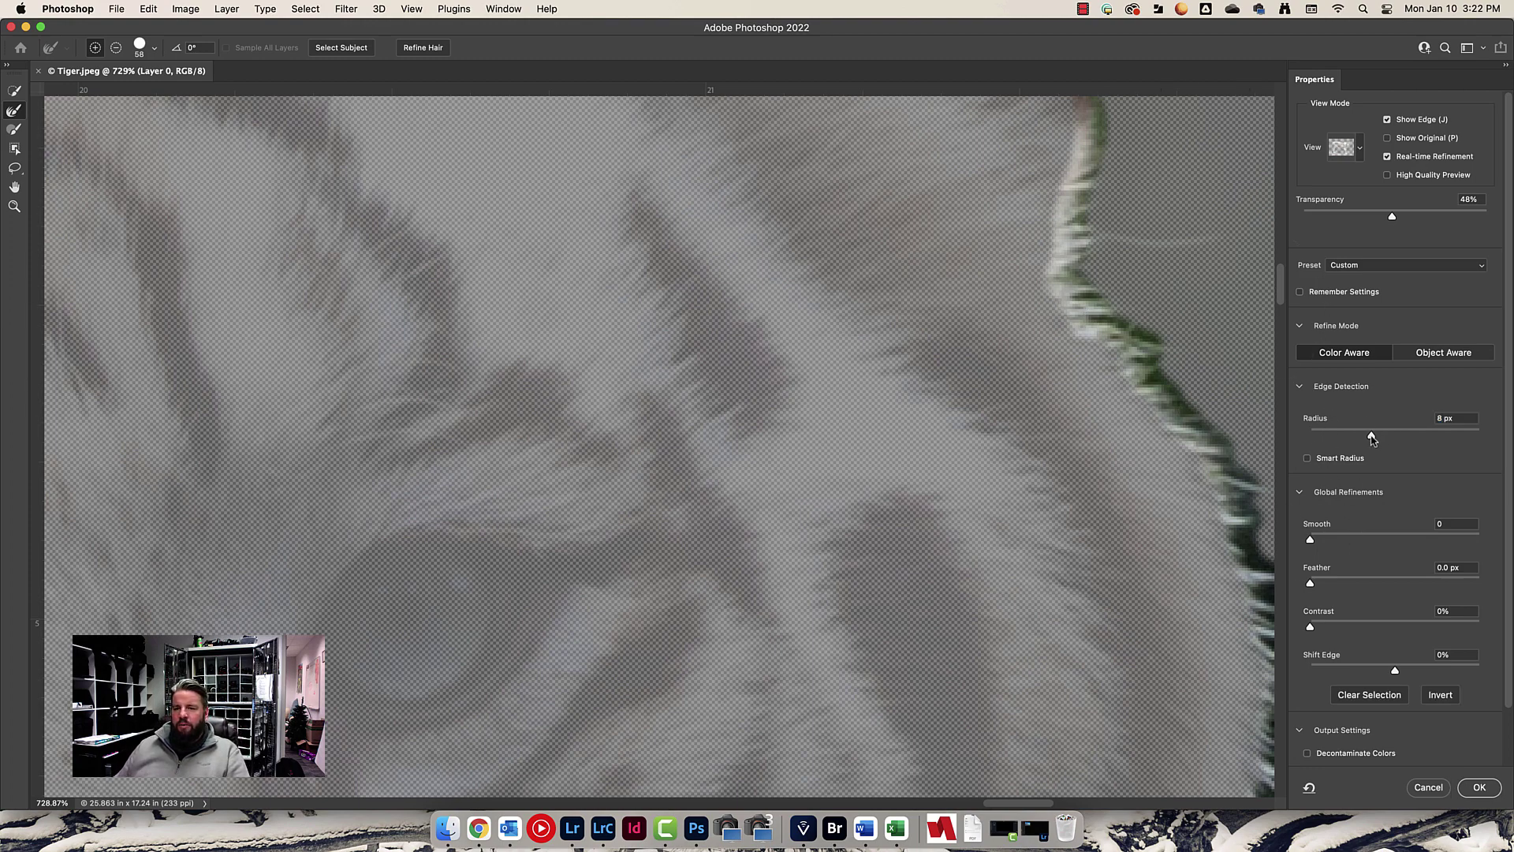
left_click_drag(1373, 439, 1375, 441)
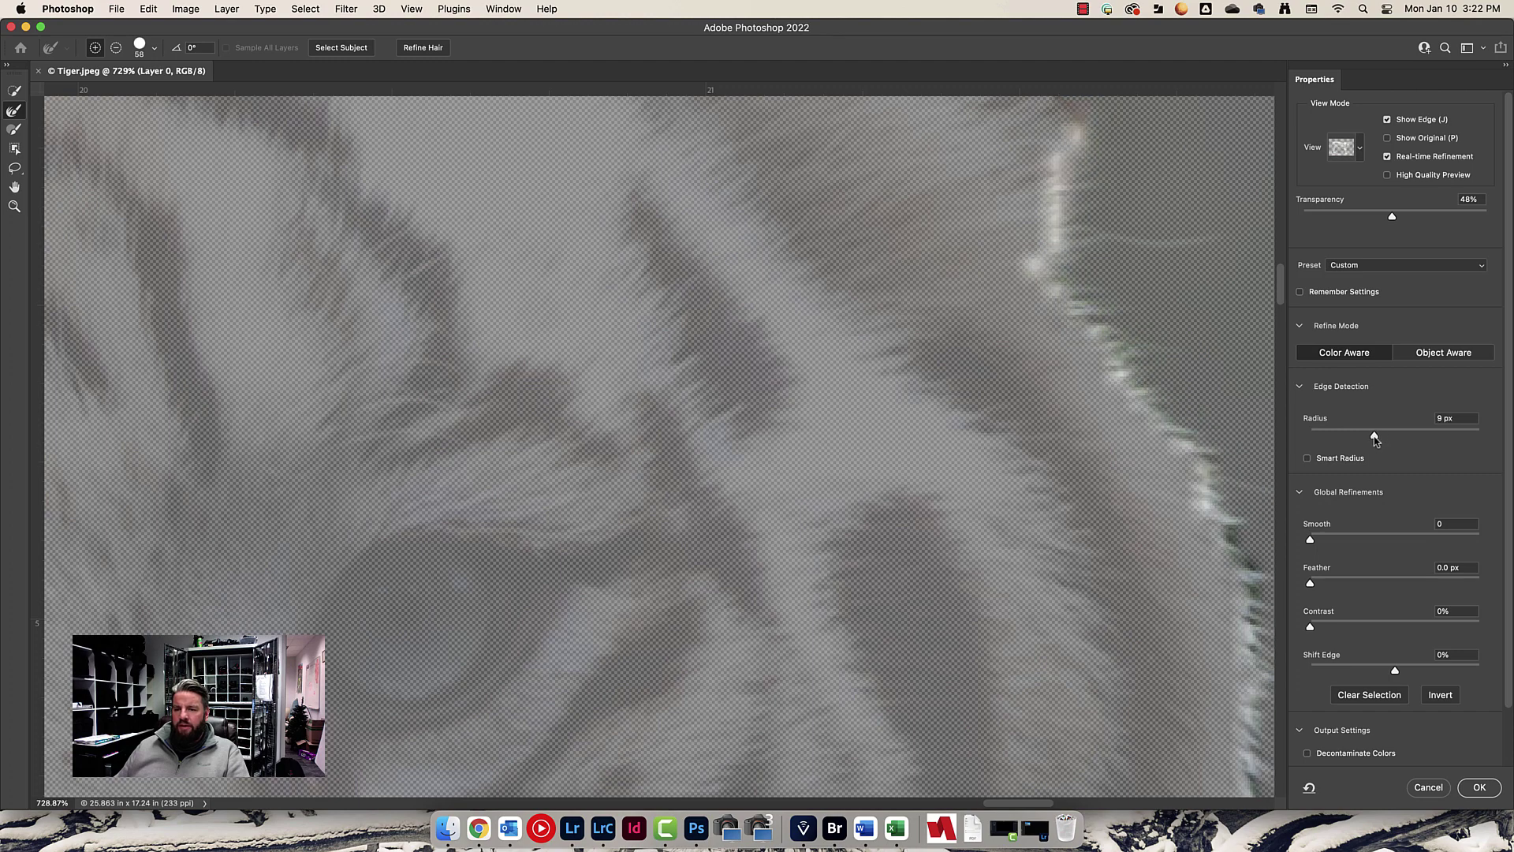
left_click(1449, 426)
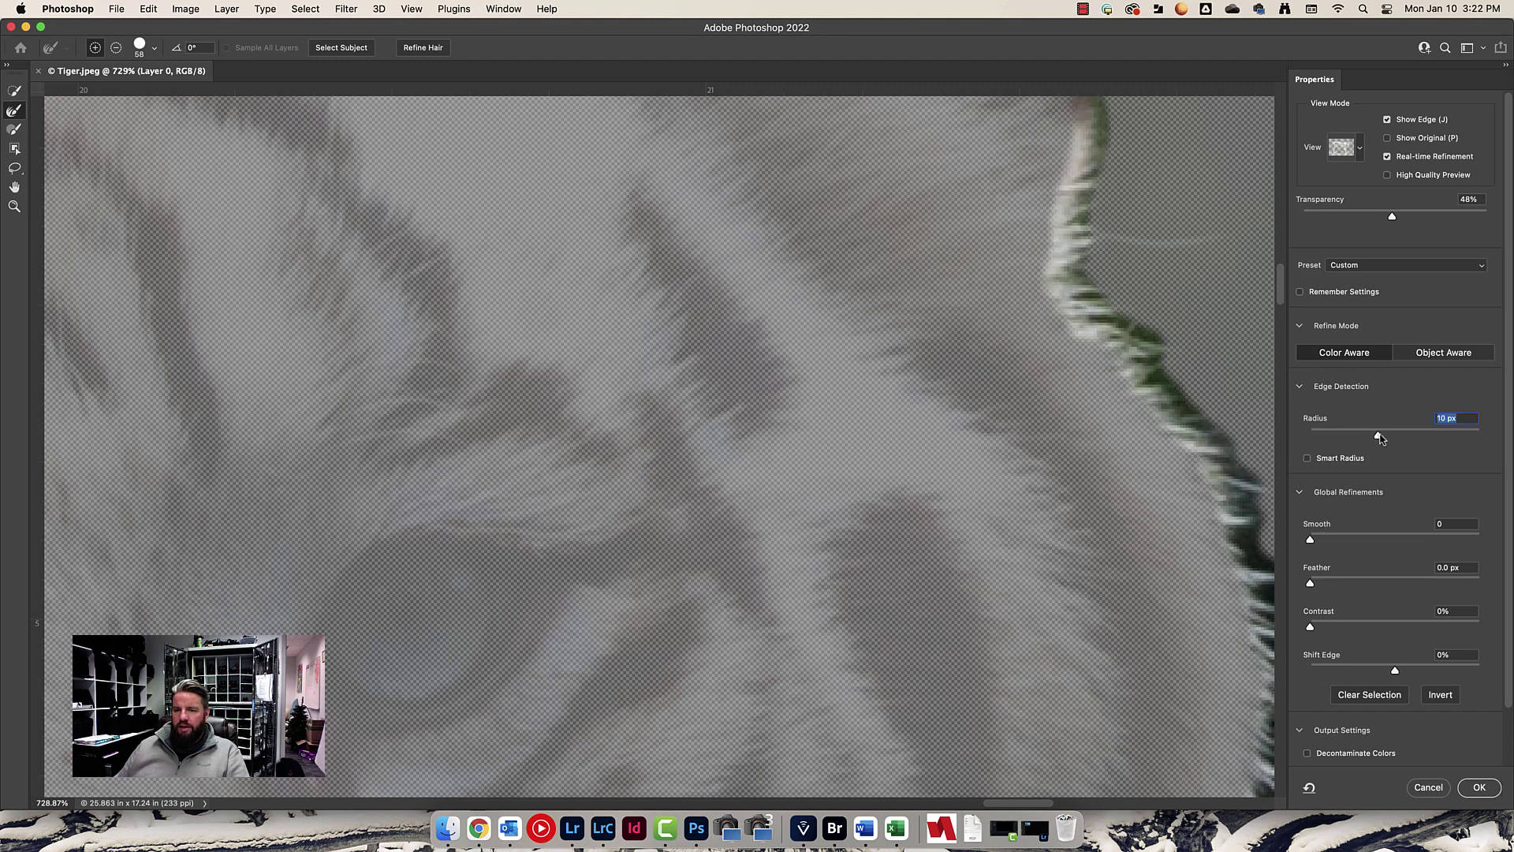
left_click_drag(1380, 438, 1386, 438)
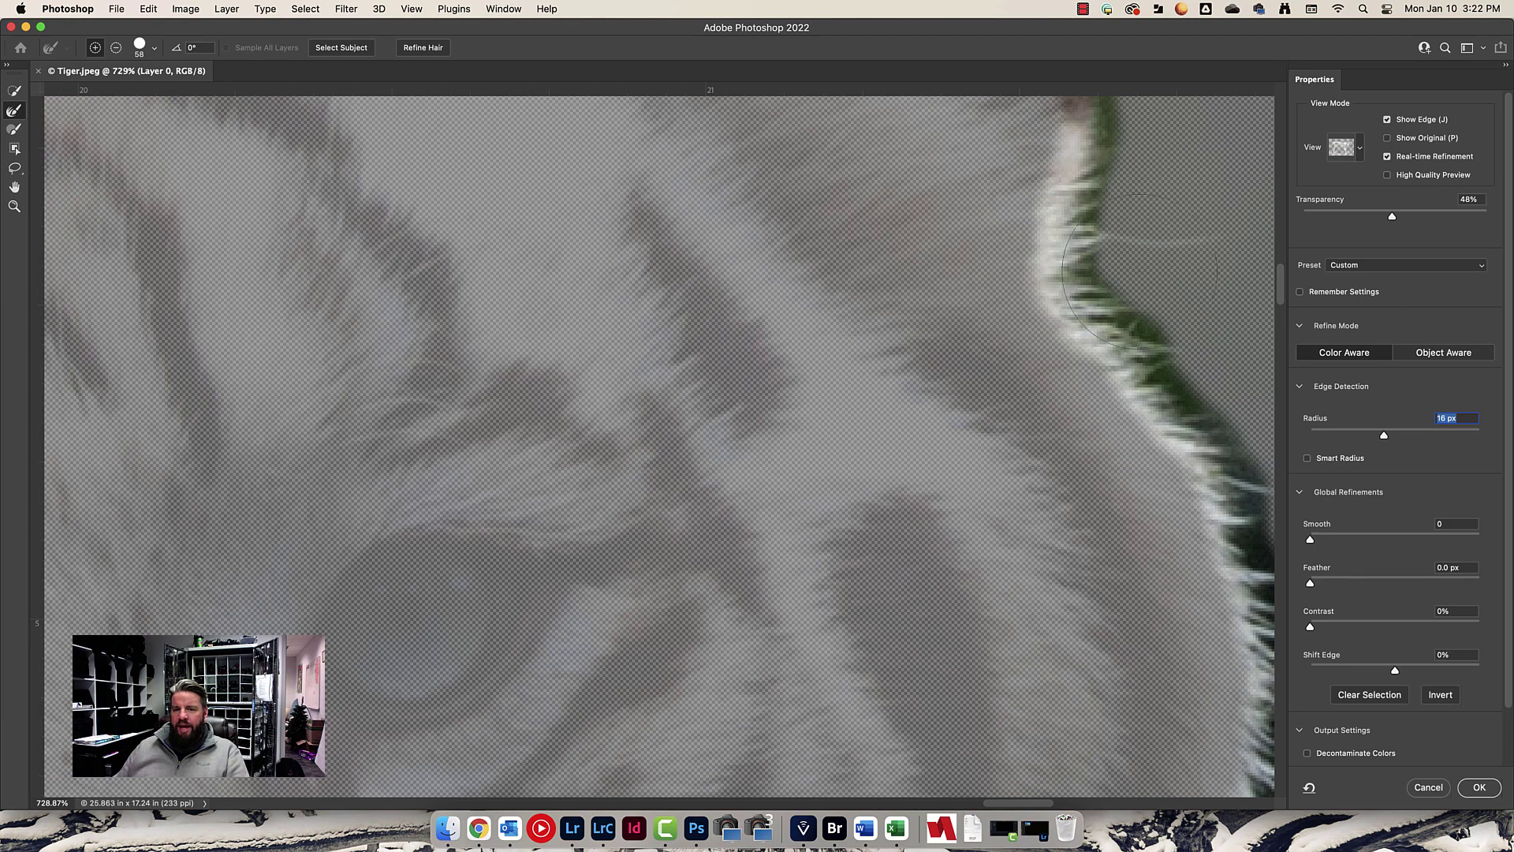
scroll(1112, 351, "down", 10)
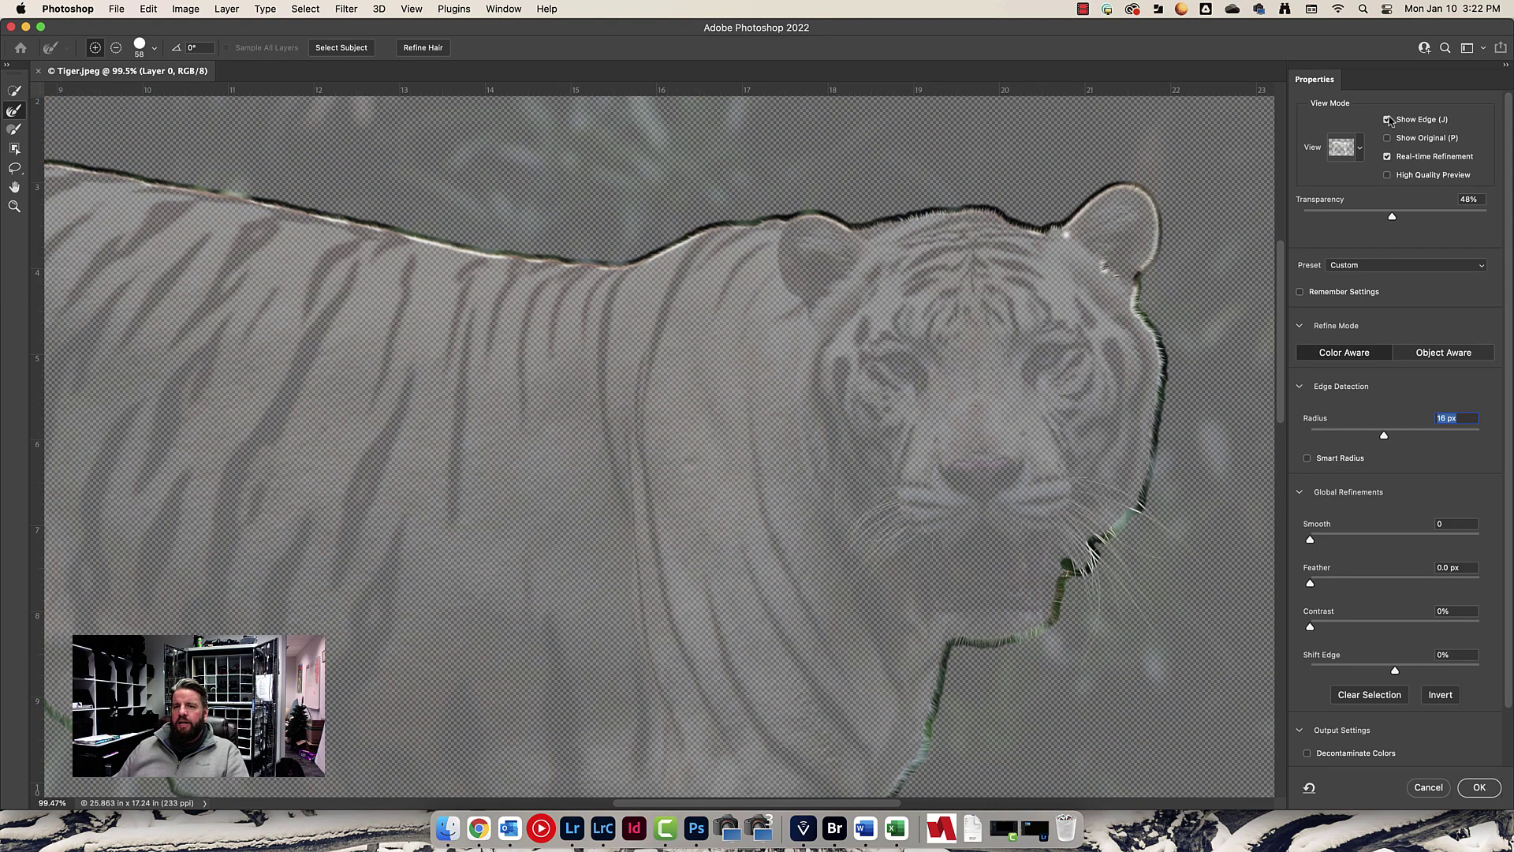
left_click(1388, 121)
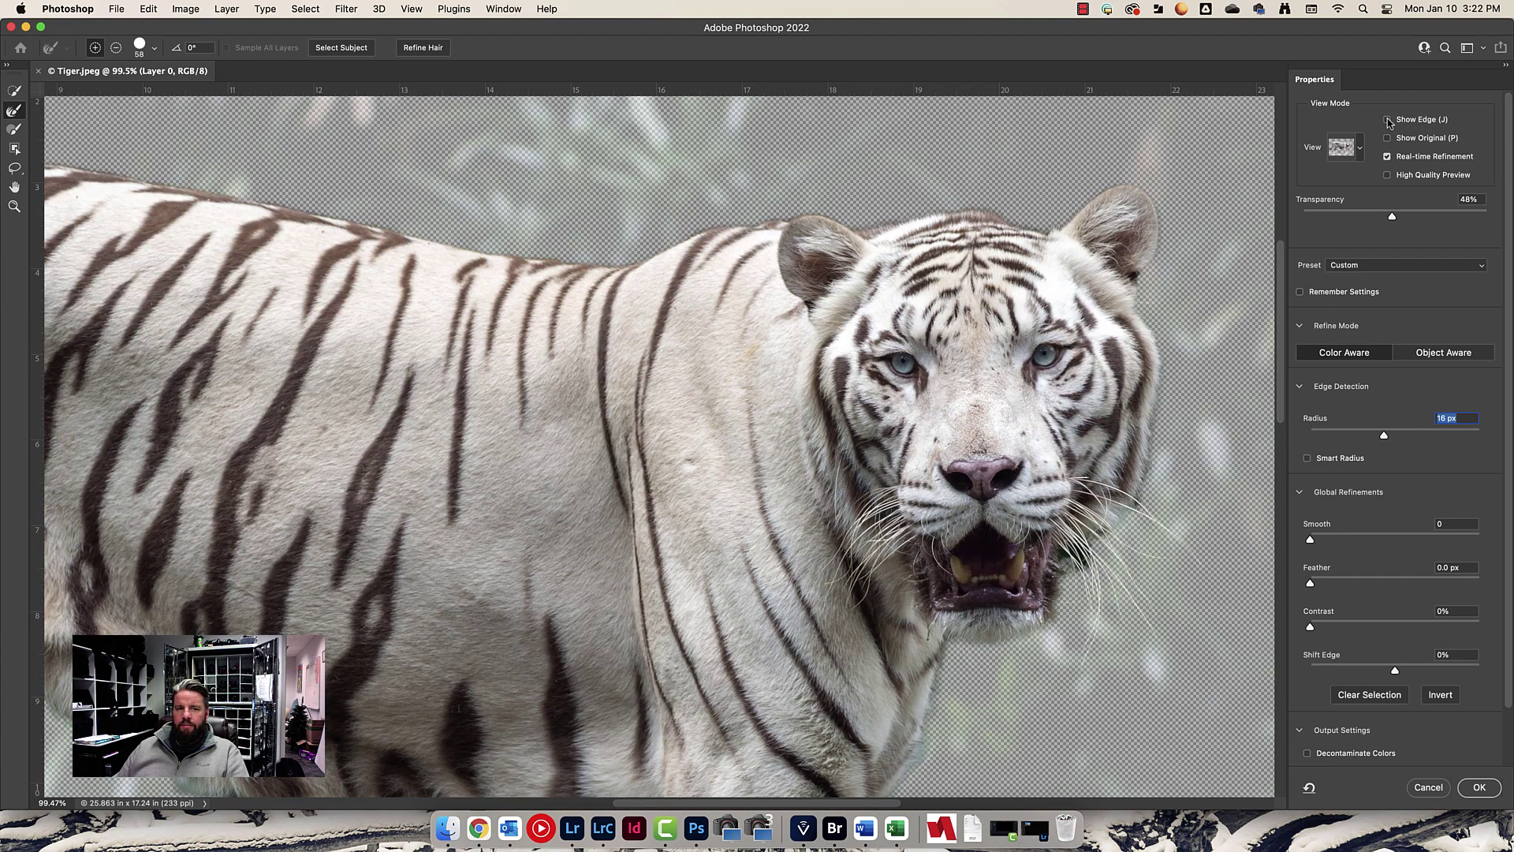
Turn Show Edge on to check the detection band around the tiger, and turn it off again.
left_click(1388, 121)
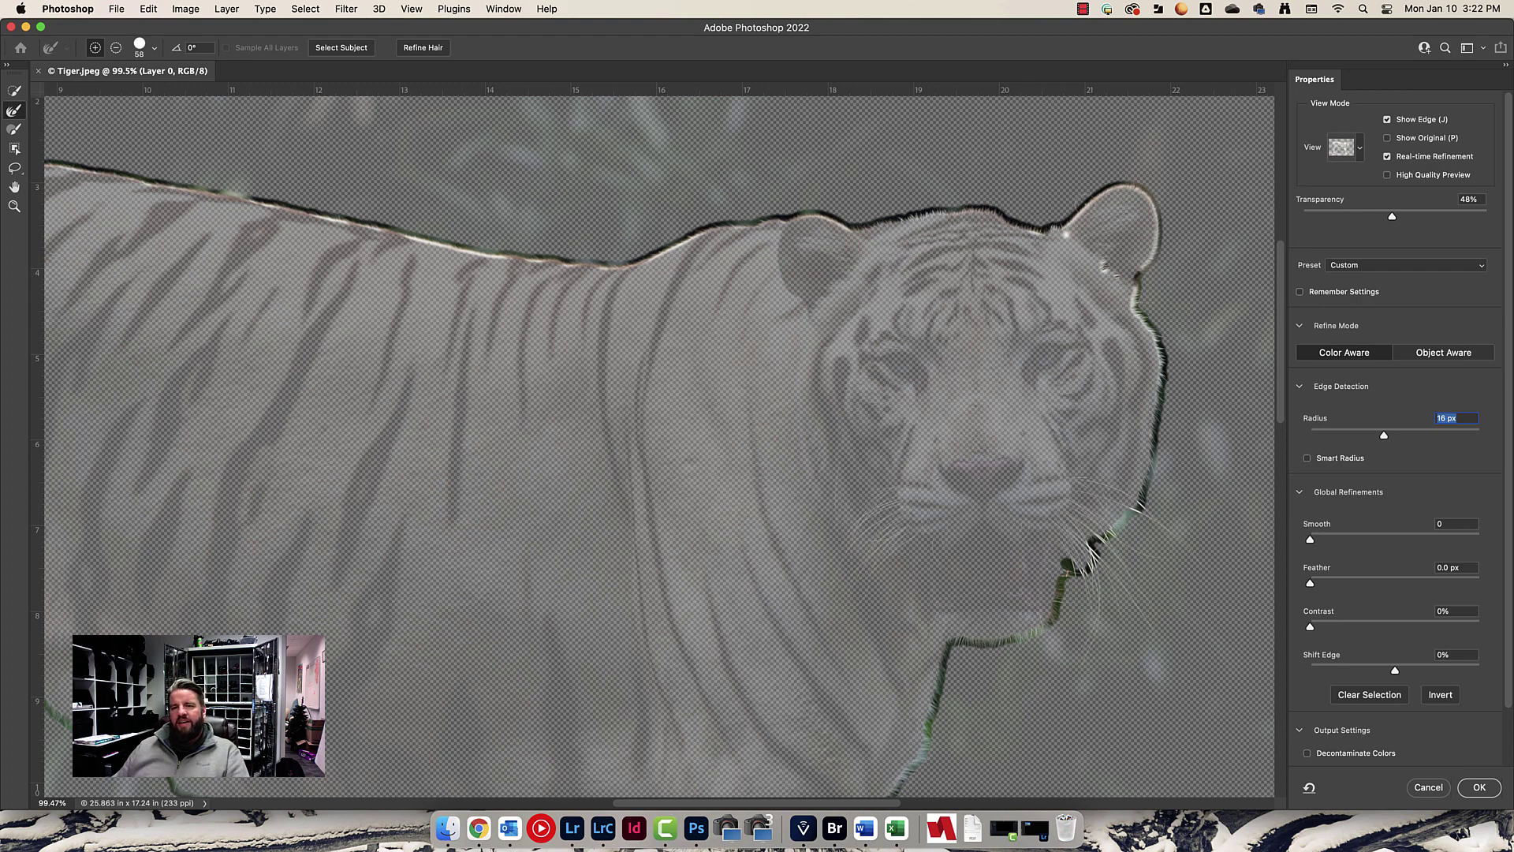
left_click(1388, 120)
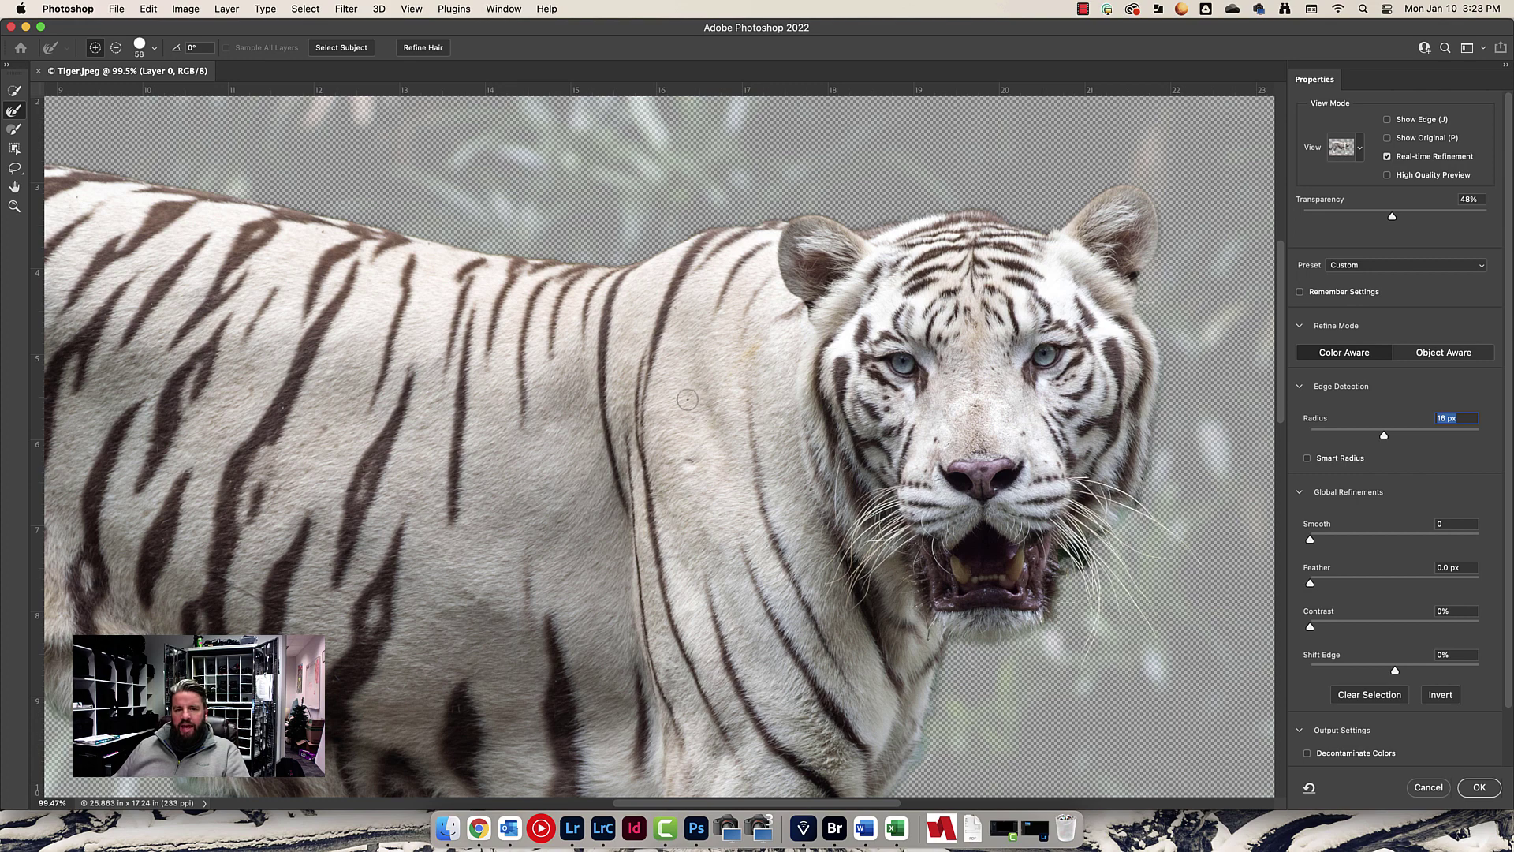
Refine the leftover background between the tiger's tail base and hindquarters with the Refine Edge Brush.
left_click_drag(565, 378, 839, 427)
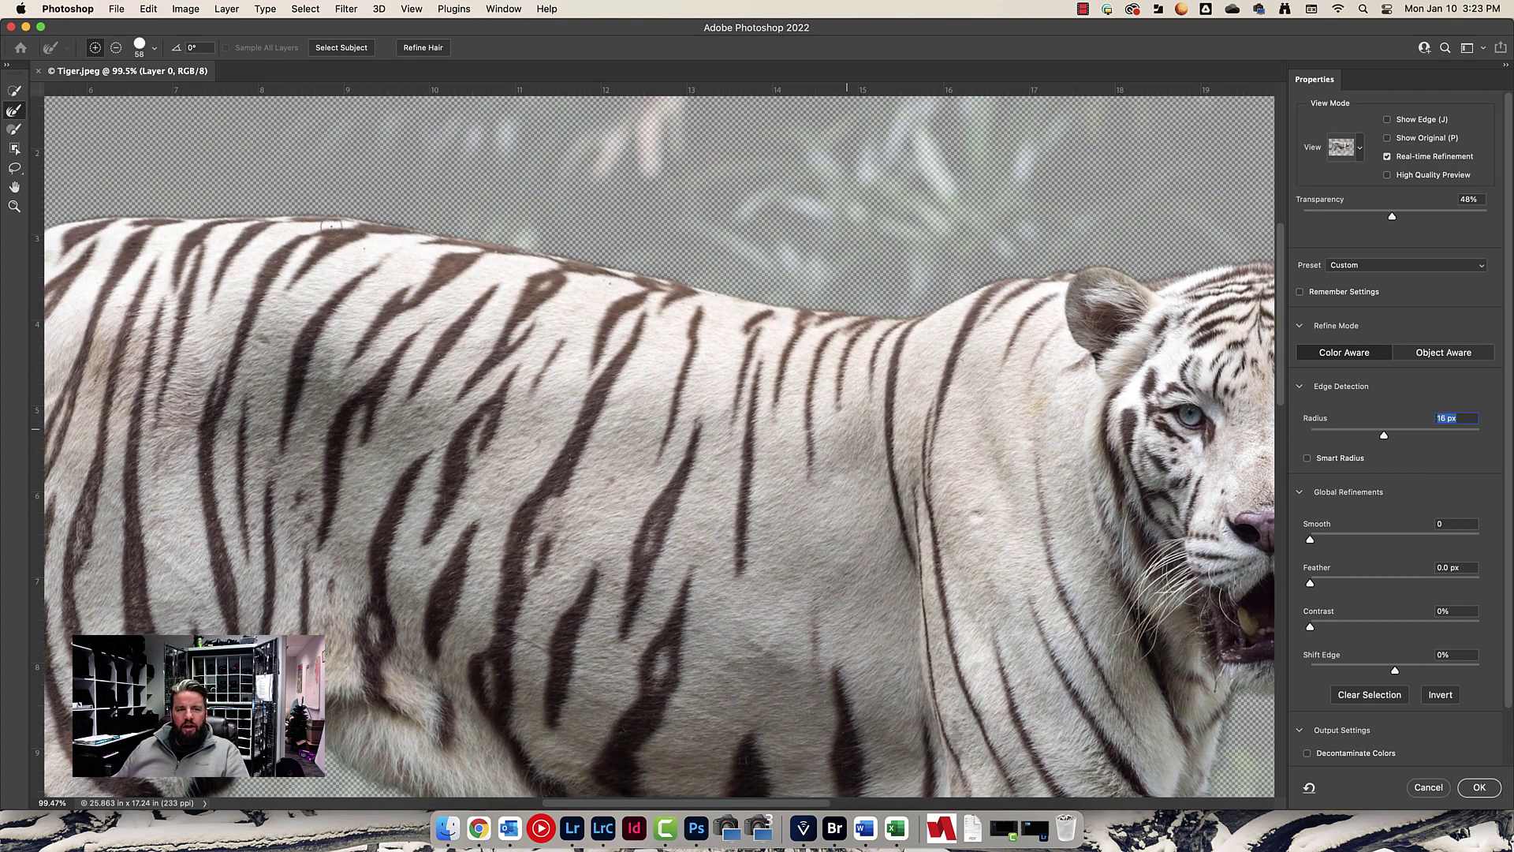
left_click_drag(300, 251, 754, 249)
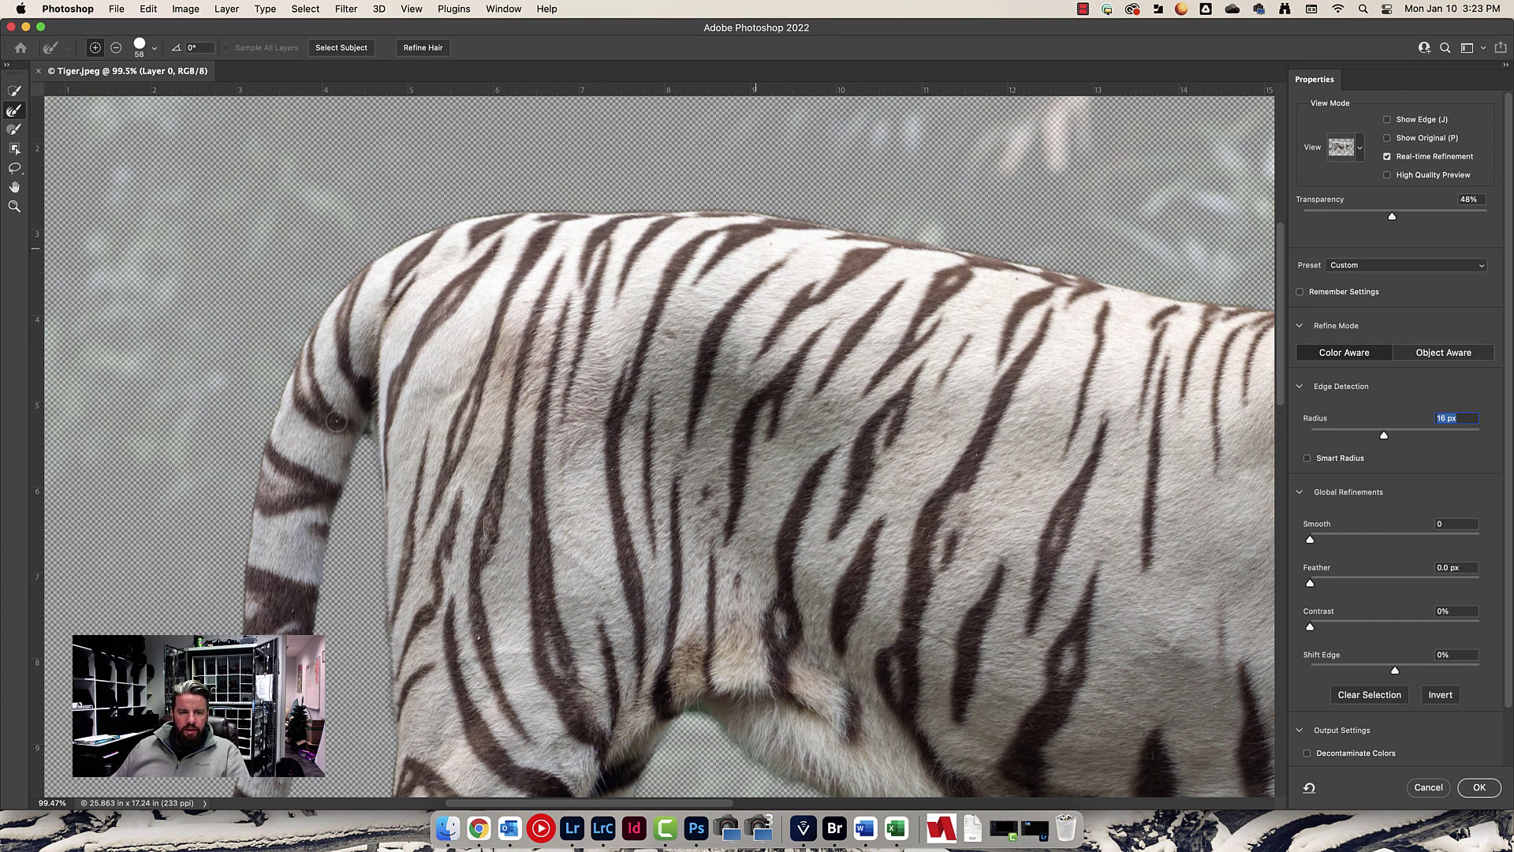
left_click_drag(391, 509, 427, 287)
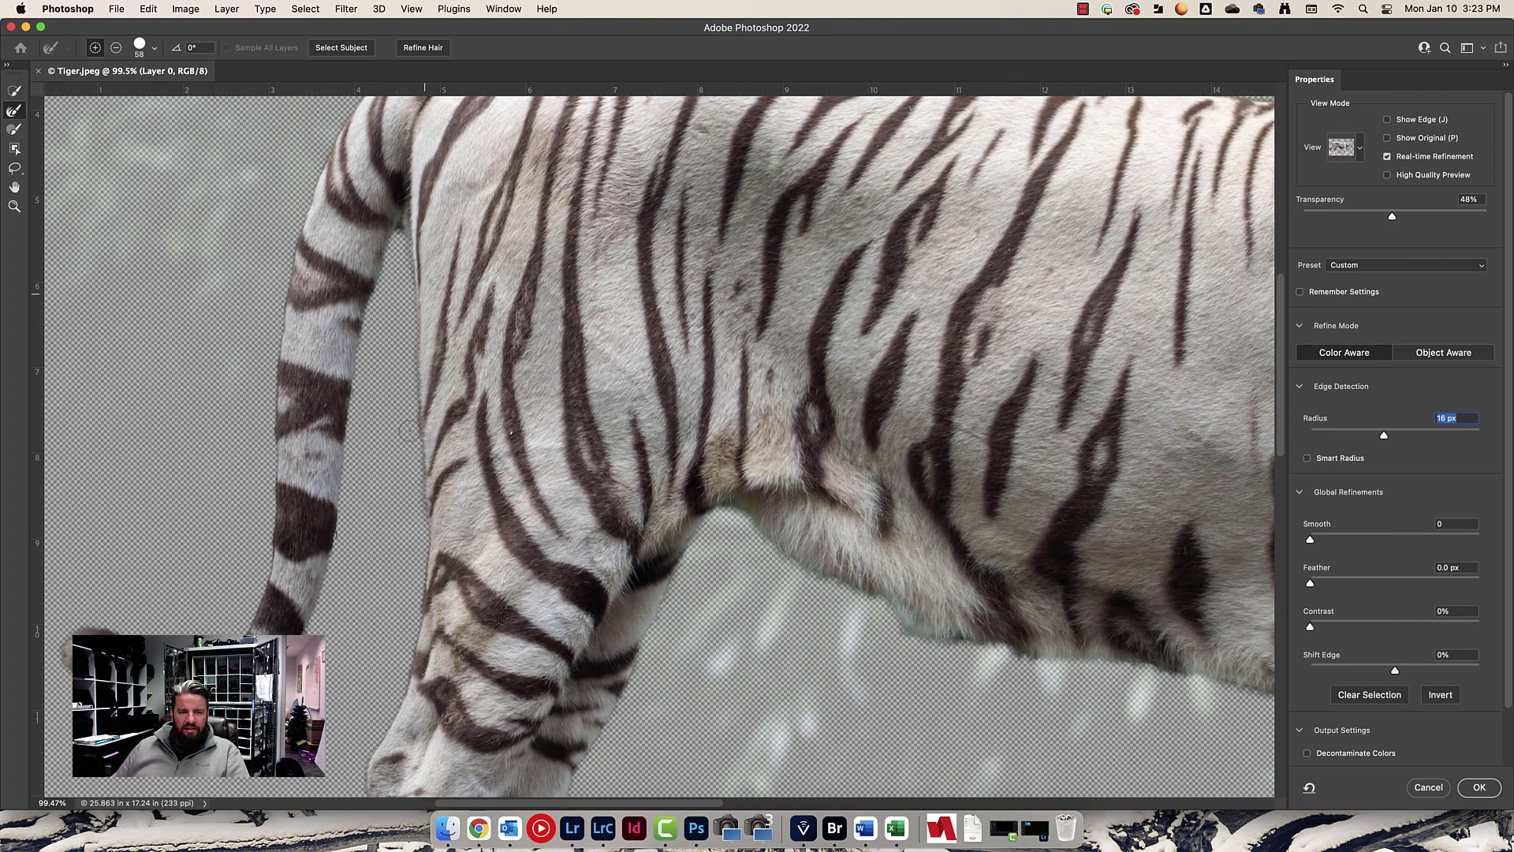
left_click(396, 219)
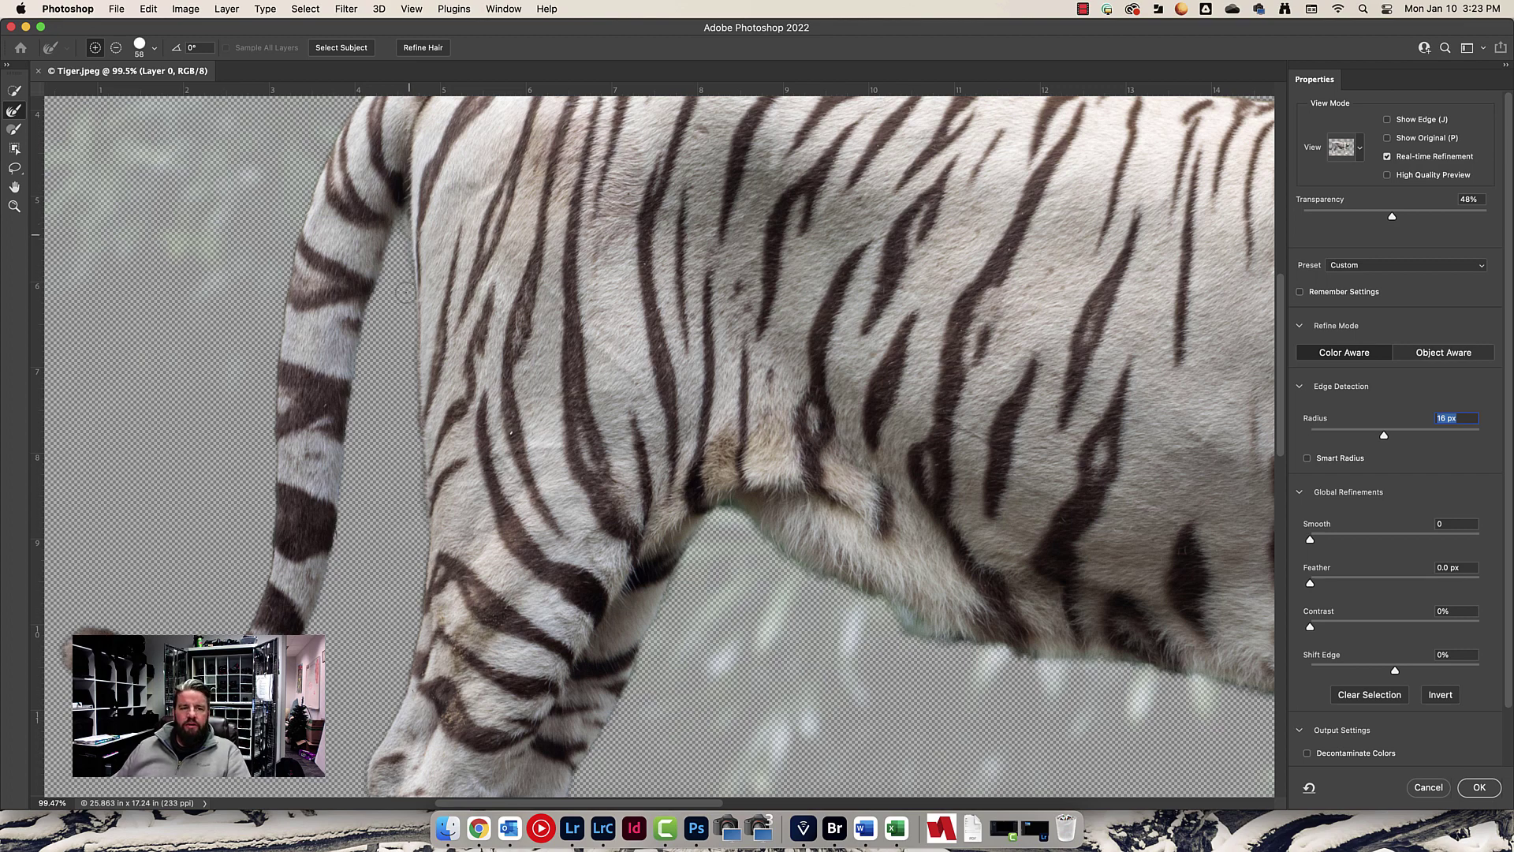
Try larger and smaller Refine Edge Brush sizes over the hind leg edge and settle on 44 px.
scroll(404, 292, "up", 5)
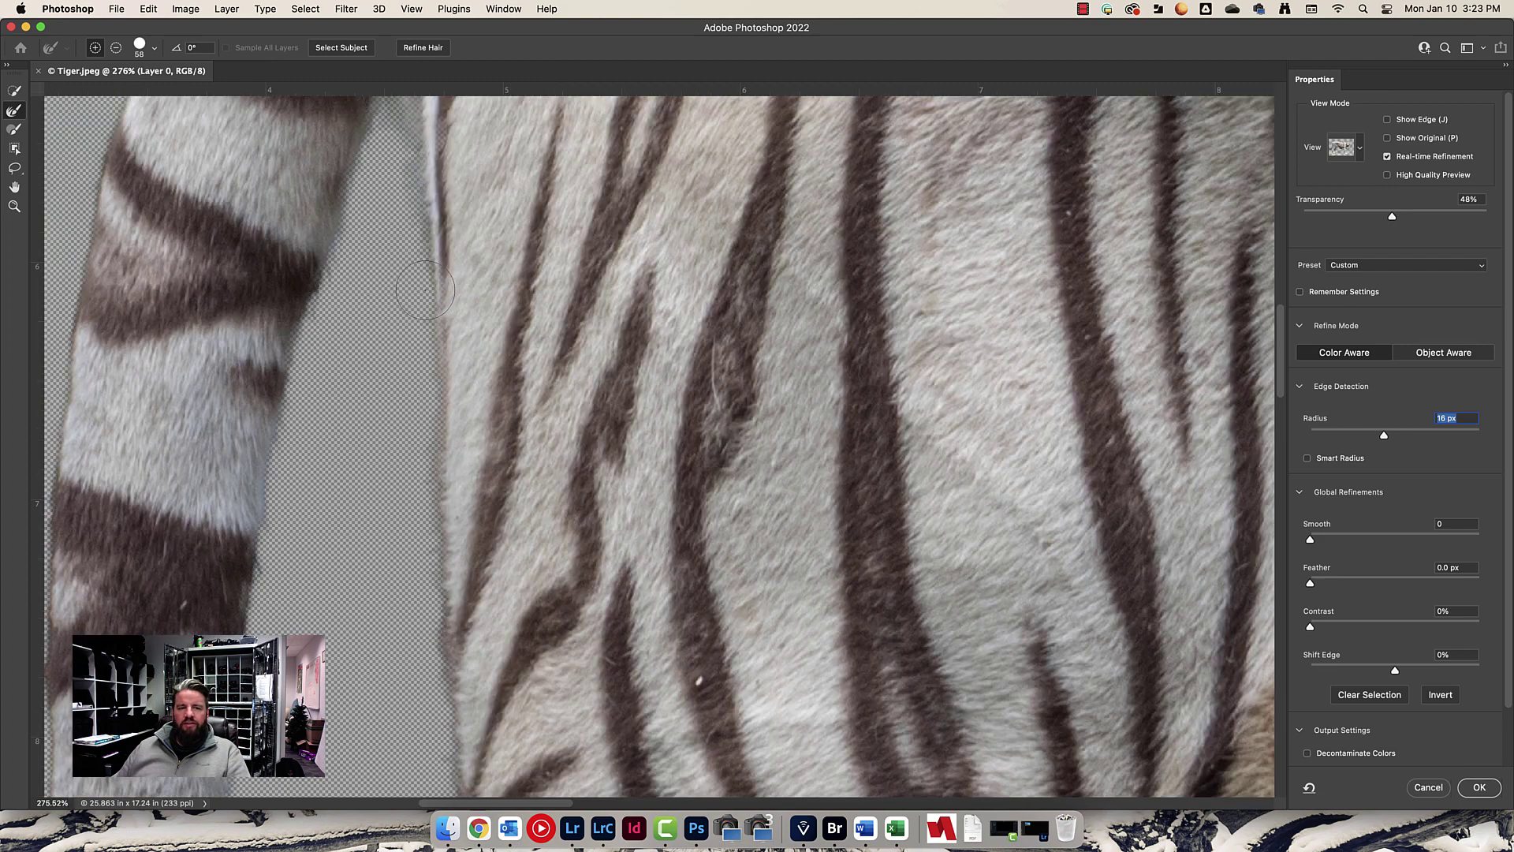
left_click_drag(424, 292, 598, 292)
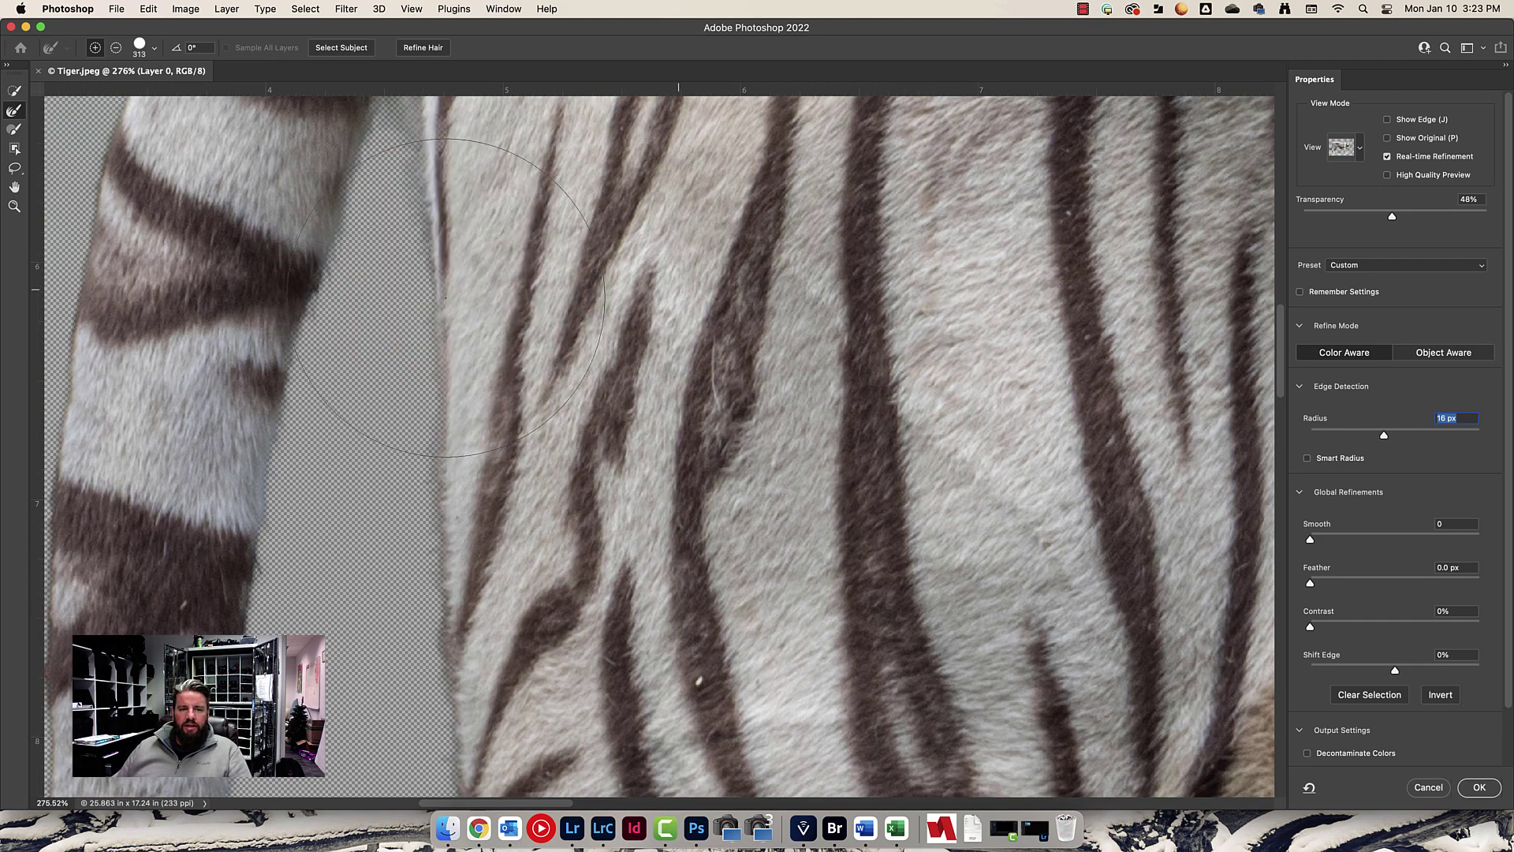
scroll(437, 288, "down", 3)
left_click_drag(437, 290, 289, 290)
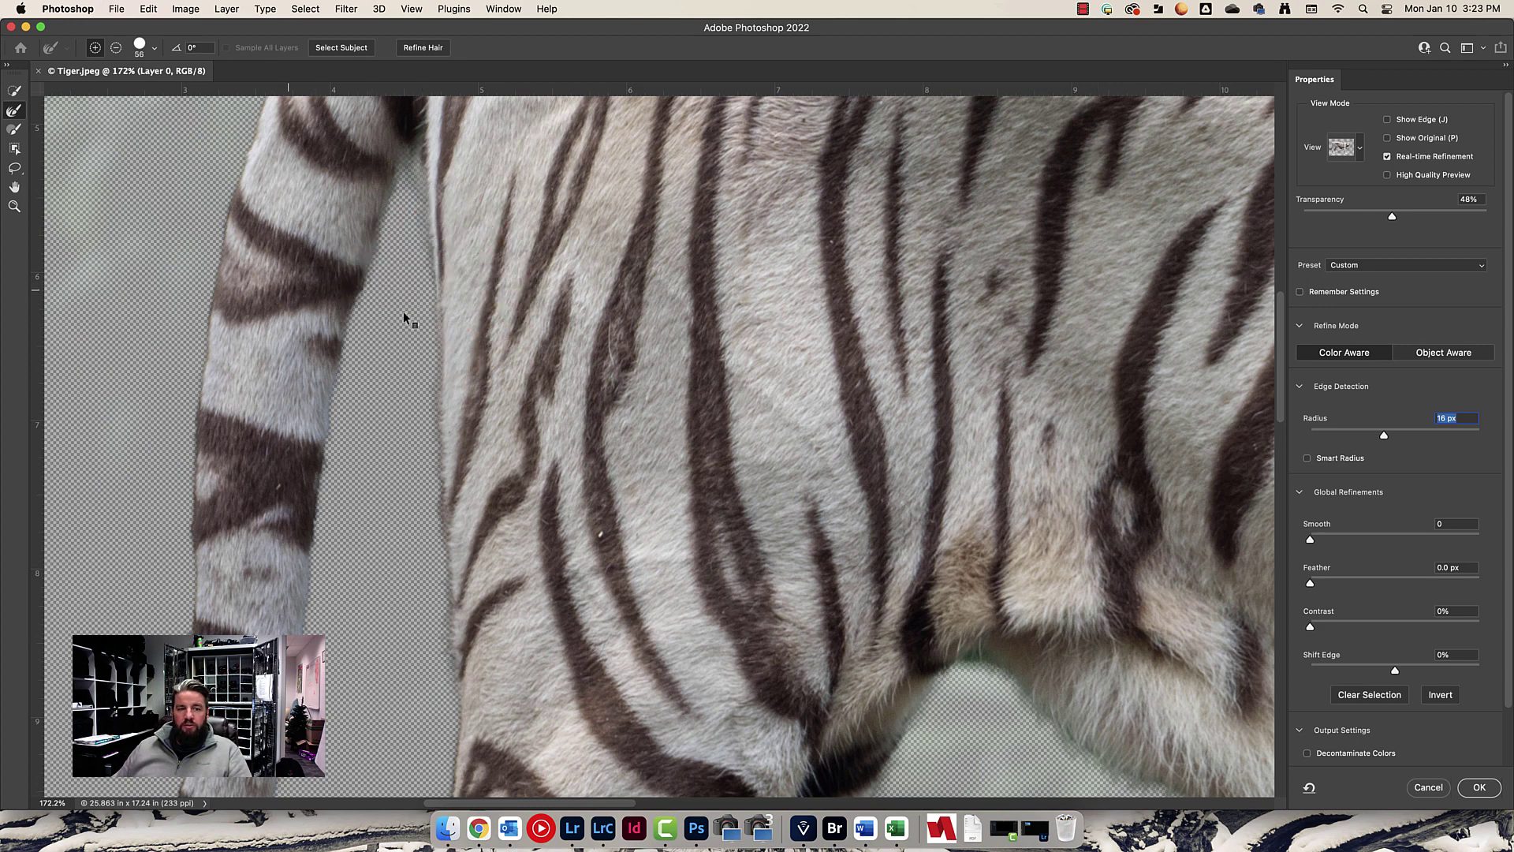
mouse_move(410, 316)
left_mouse_down()
mouse_move(543, 315)
mouse_move(406, 308)
left_mouse_up()
Paint the Refine Edge Brush down the back edge of the tiger's hind leg.
left_click_drag(420, 201, 426, 294)
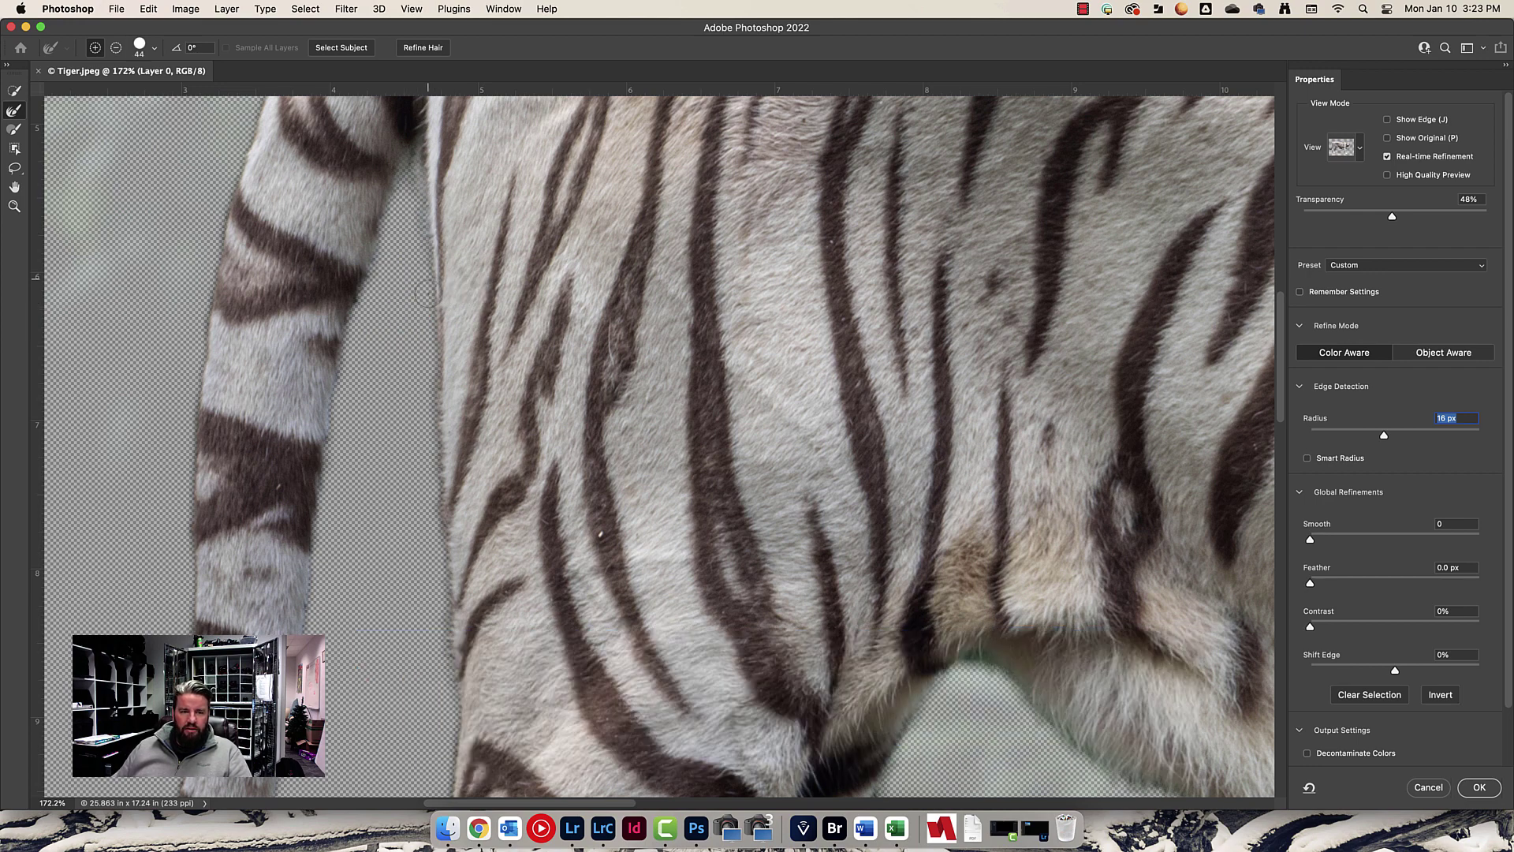
mouse_move(430, 347)
left_mouse_down()
mouse_move(438, 488)
mouse_move(441, 215)
left_mouse_up()
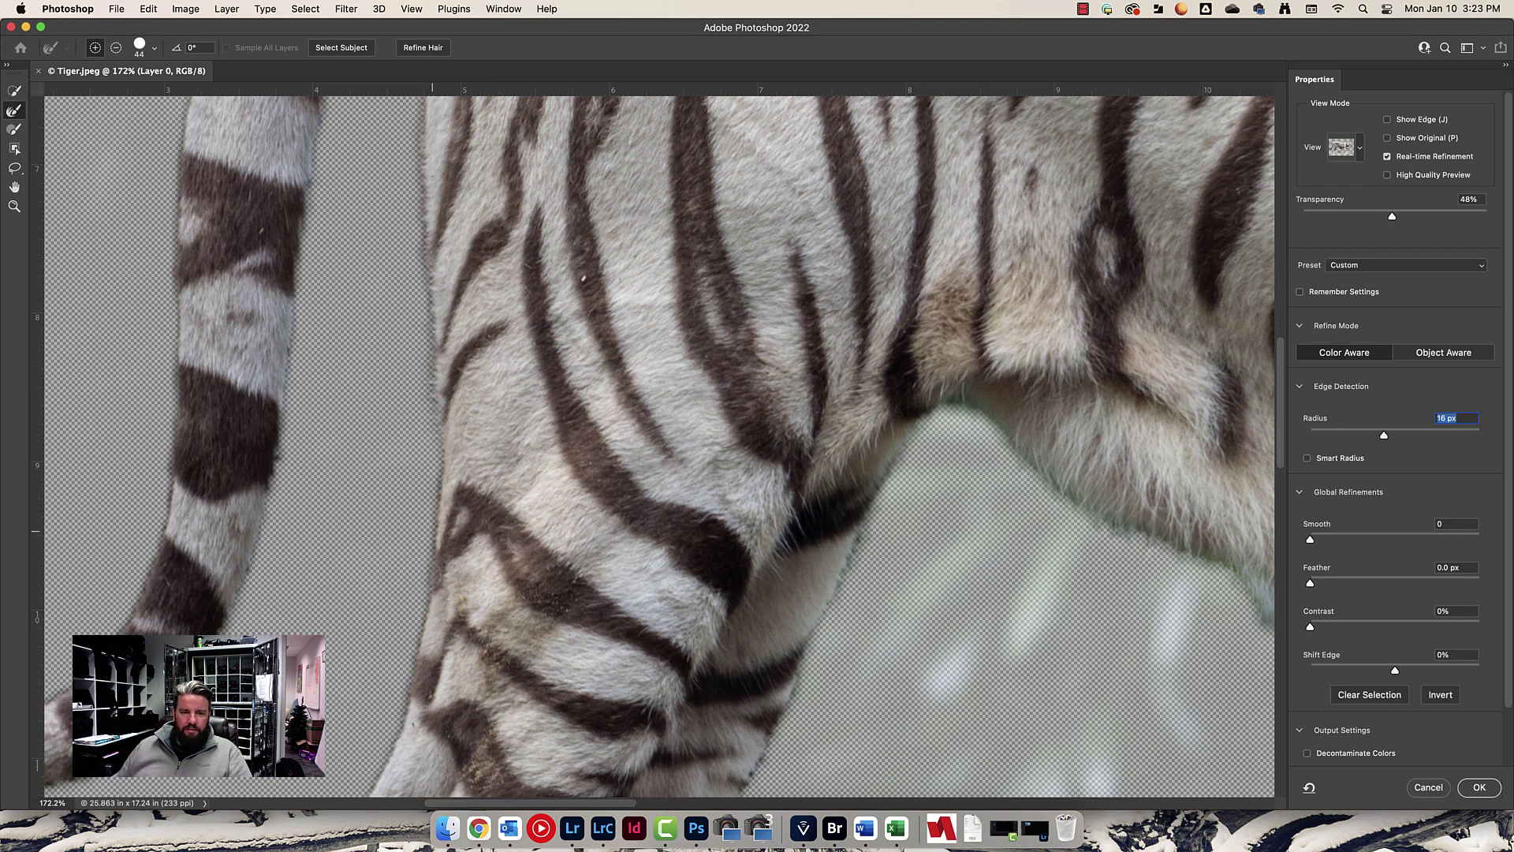
left_click_drag(432, 530, 481, 408)
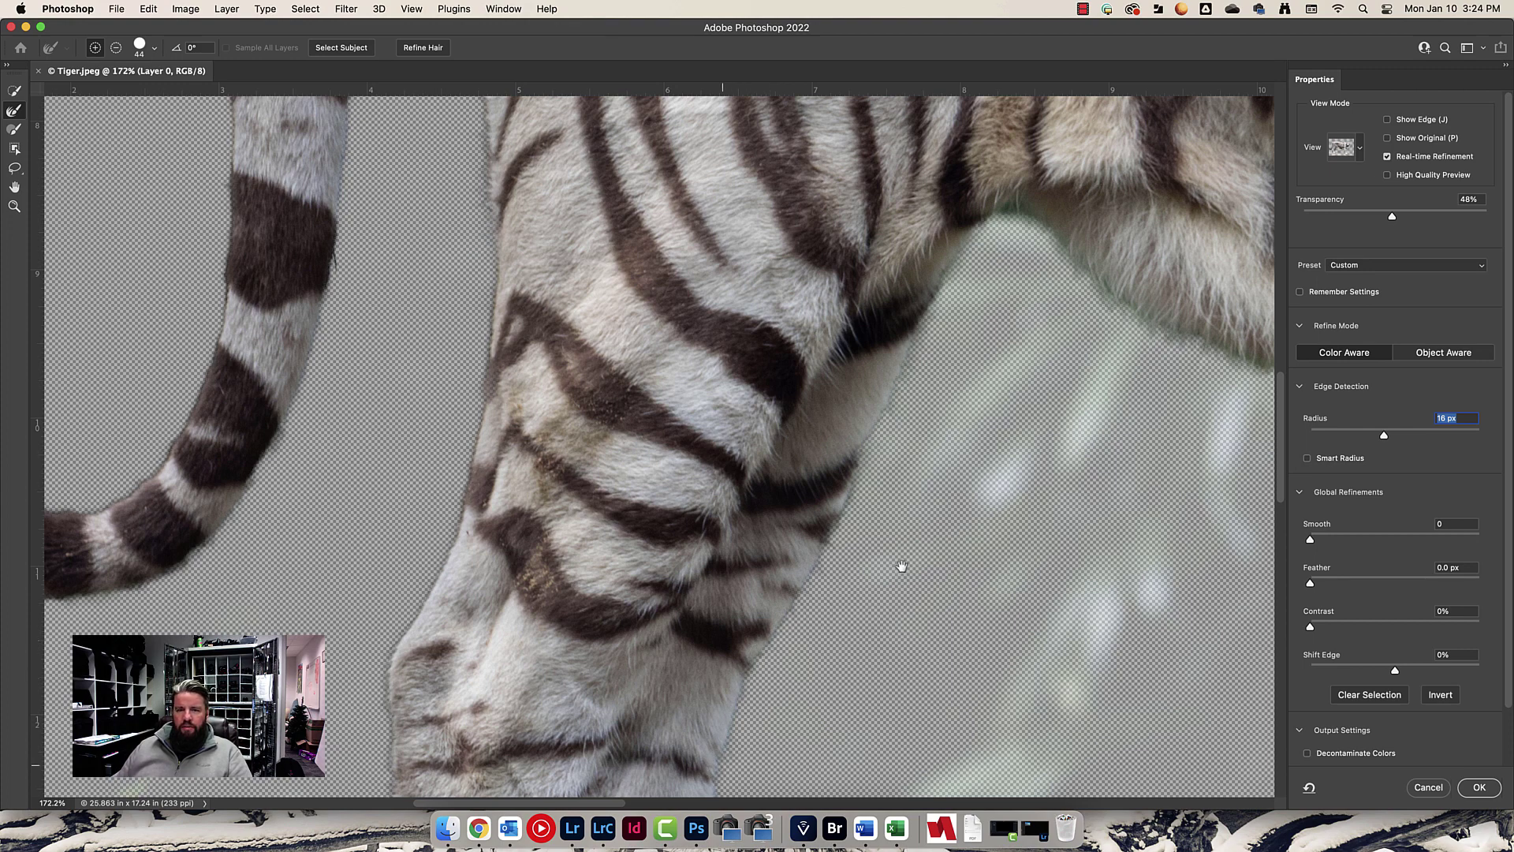
Refine the fur edge along the tiger's belly, from the inner hind leg to the front leg.
key("space")
mouse_move(902, 564)
left_mouse_down()
mouse_move(704, 590)
mouse_move(603, 568)
left_mouse_up()
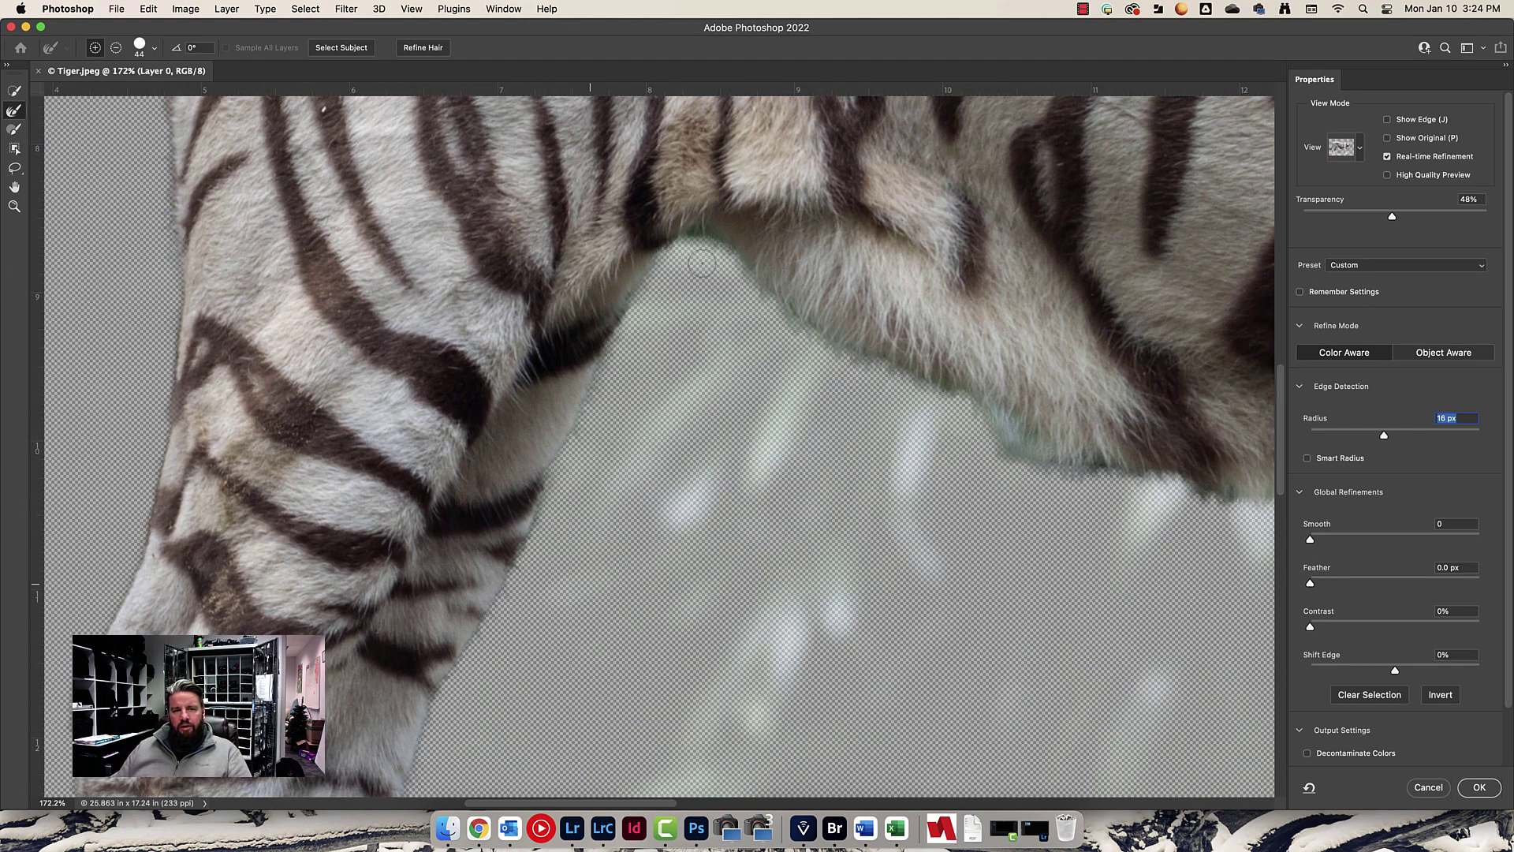
left_click_drag(690, 246, 718, 246)
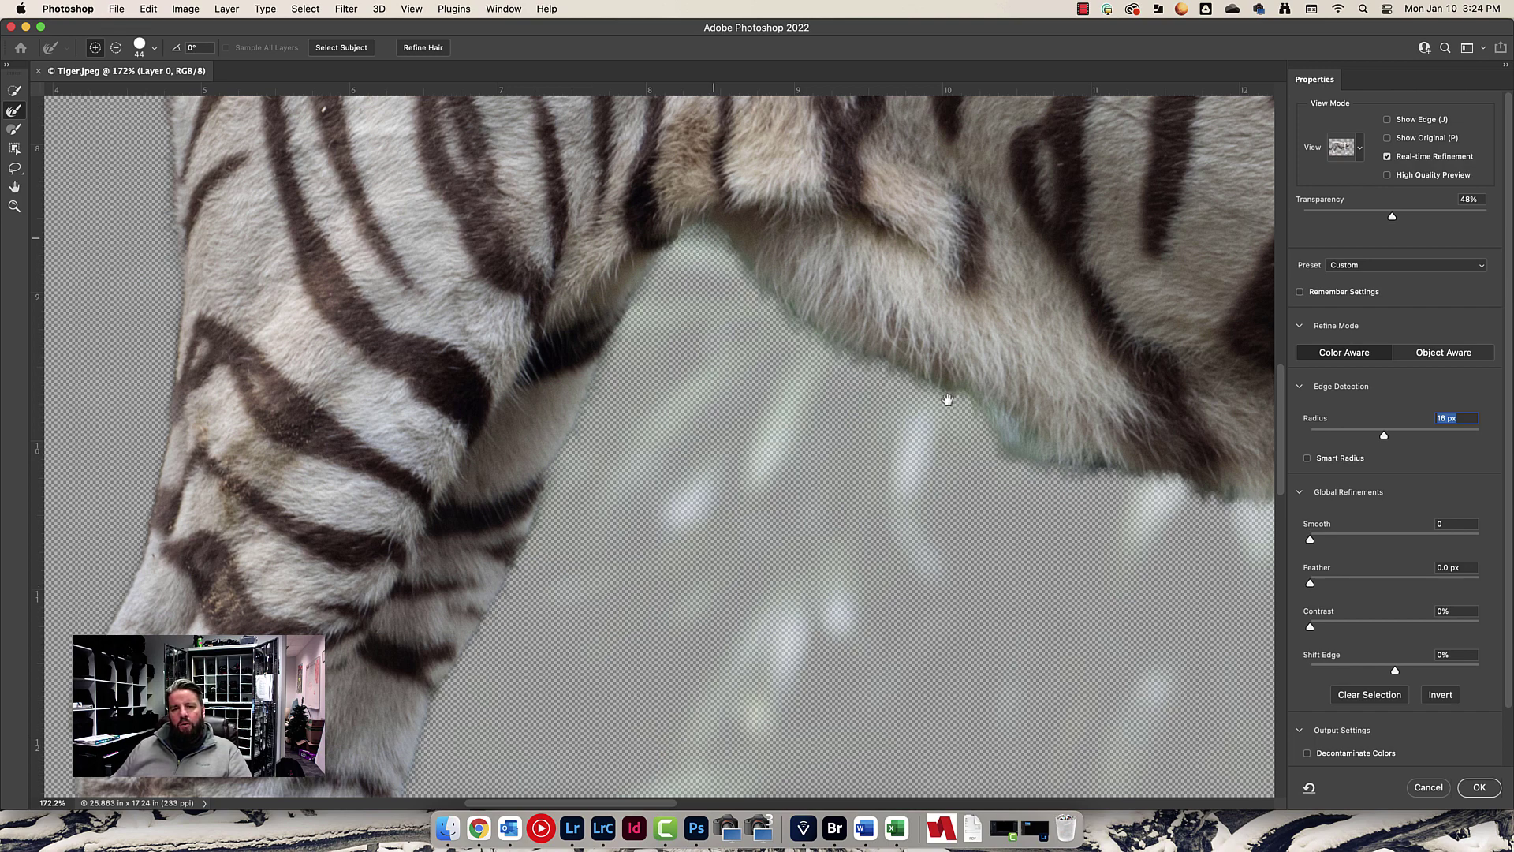
left_click_drag(948, 400, 699, 331)
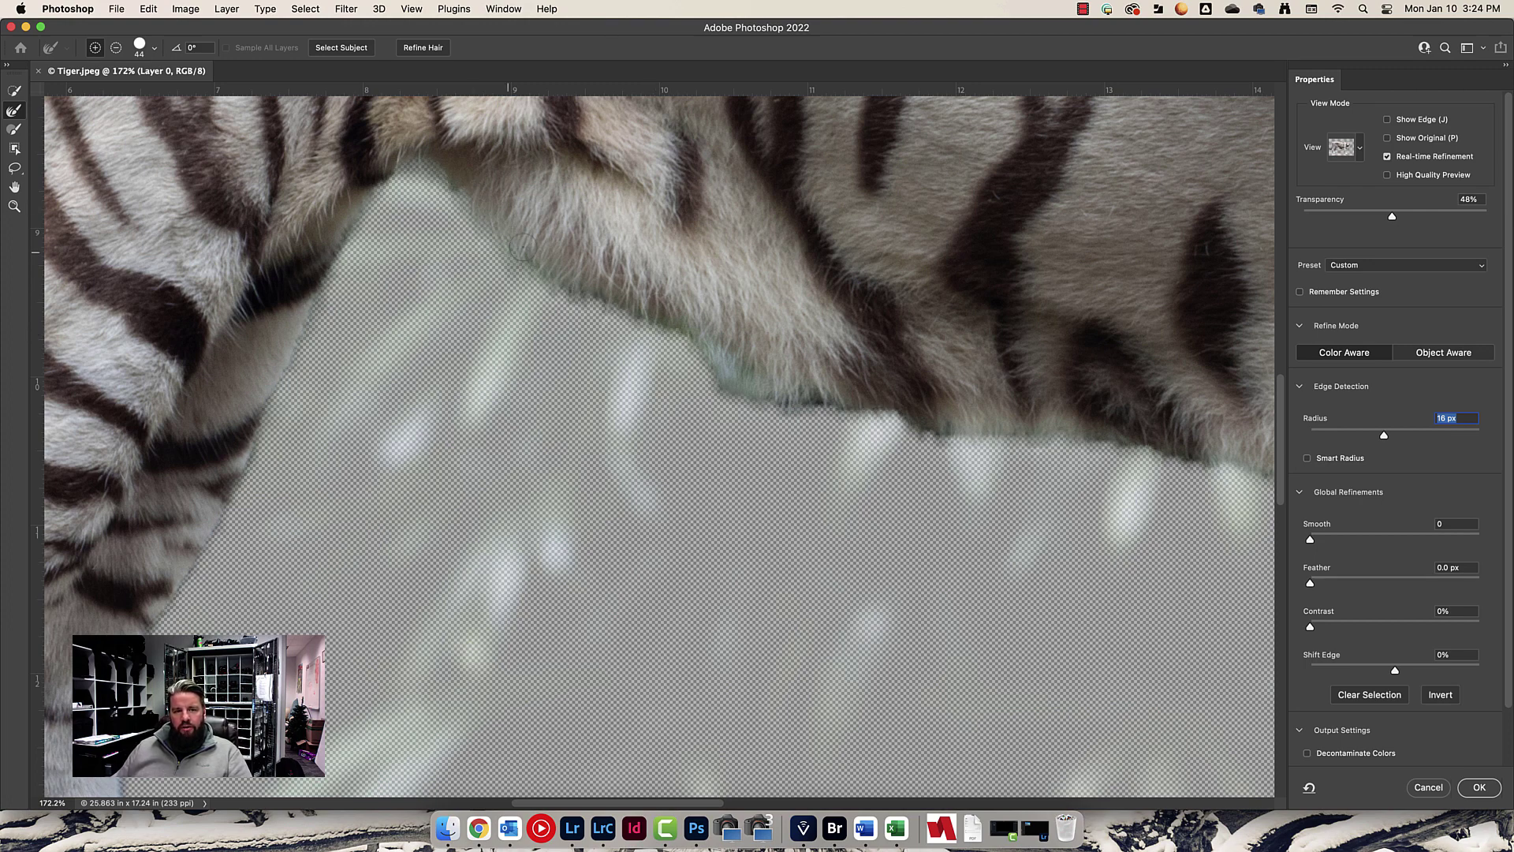
mouse_move(522, 247)
left_mouse_down()
mouse_move(564, 298)
mouse_move(574, 284)
mouse_move(717, 333)
mouse_move(725, 405)
mouse_move(771, 377)
mouse_move(726, 408)
mouse_move(714, 383)
mouse_move(718, 403)
mouse_move(824, 409)
mouse_move(595, 384)
left_mouse_up()
mouse_move(724, 388)
left_mouse_down()
mouse_move(854, 409)
mouse_move(631, 363)
left_mouse_up()
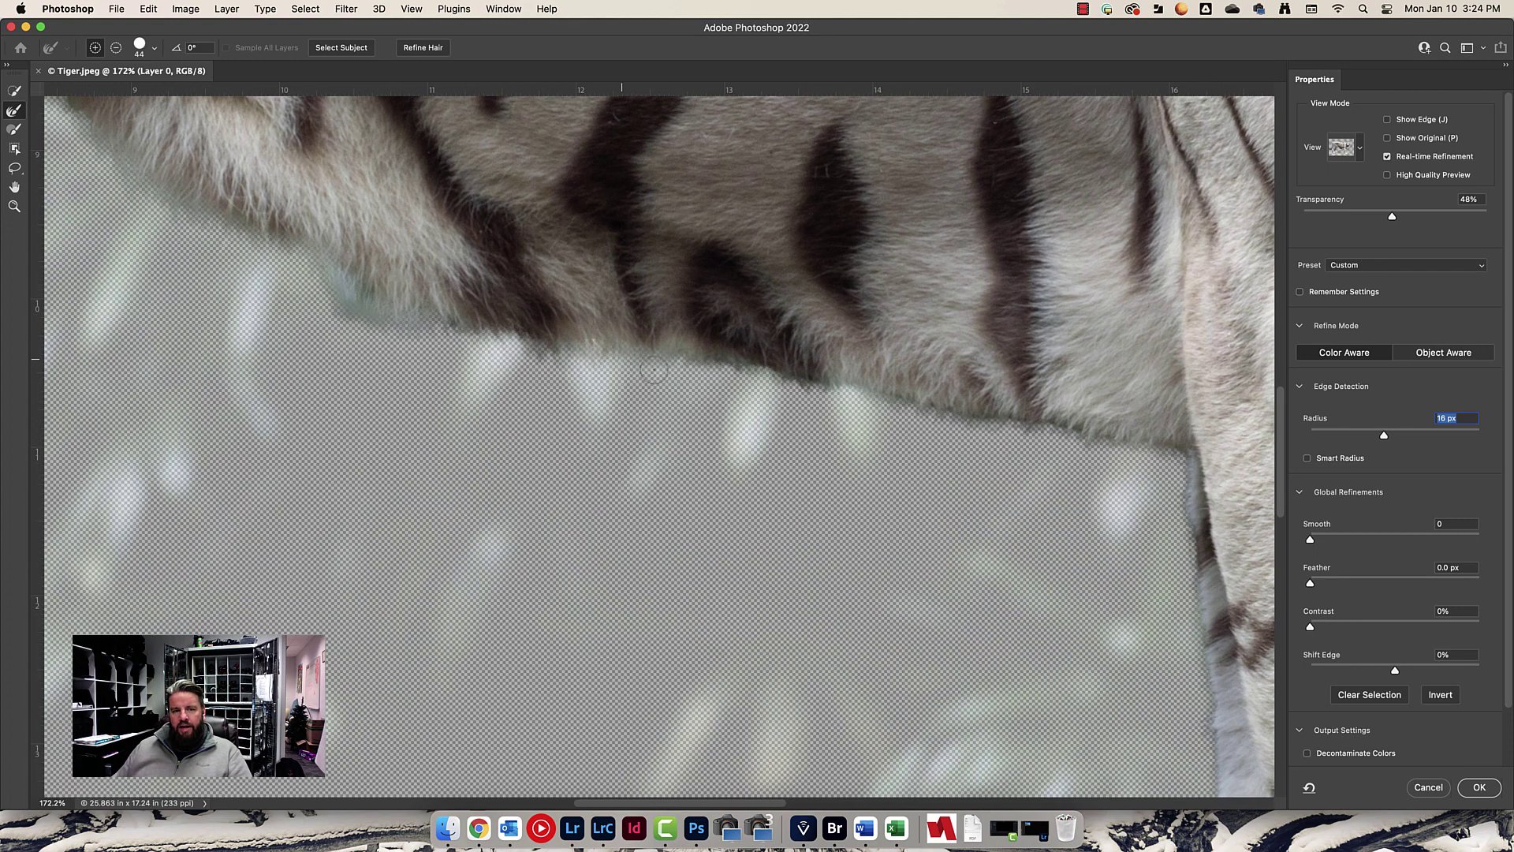
left_click_drag(801, 375, 1164, 445)
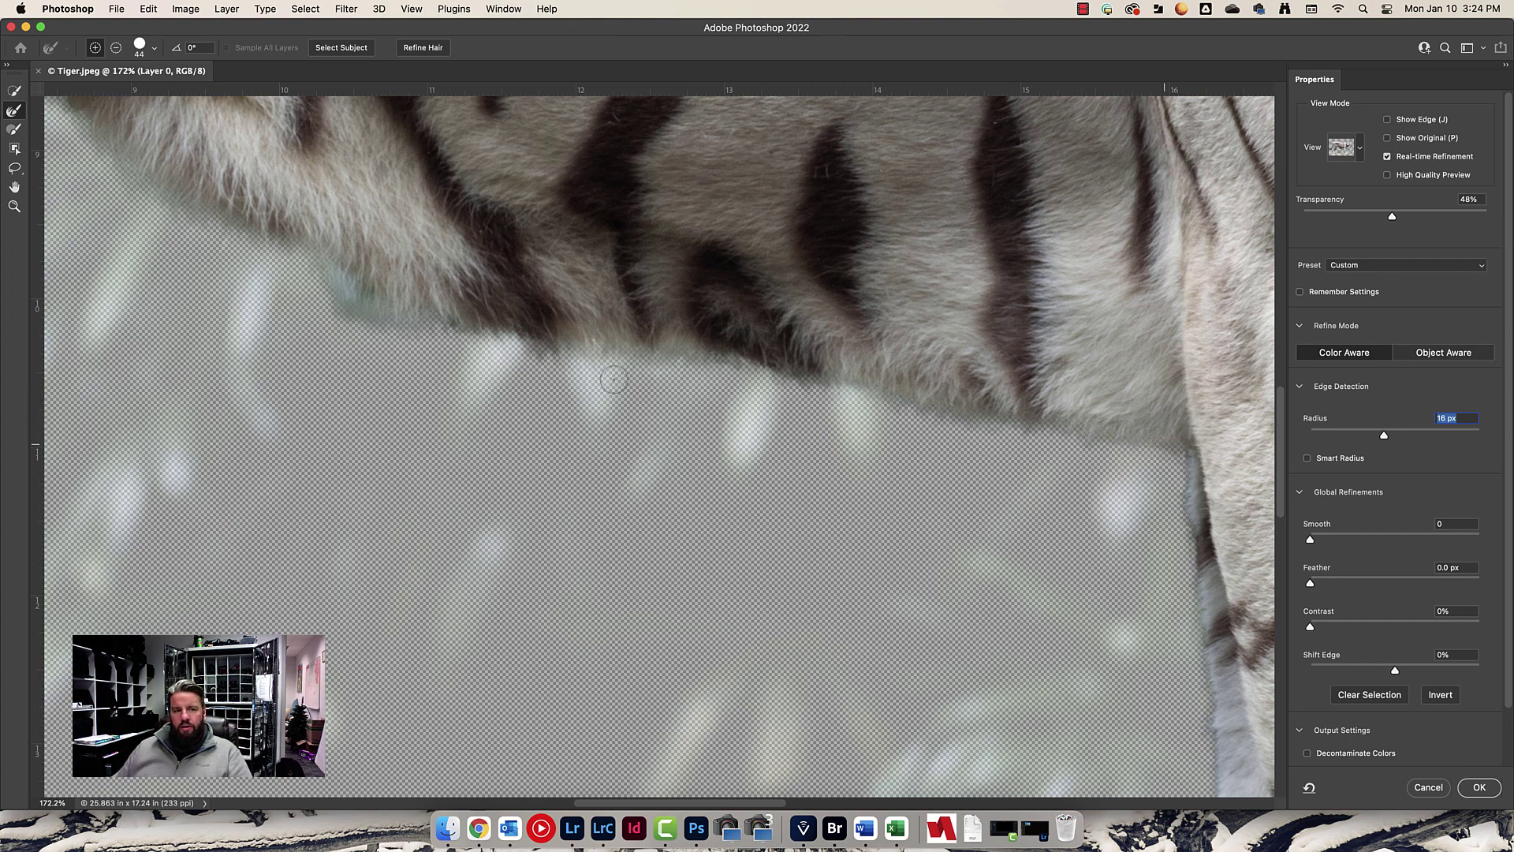
Refine the rear edge of the tiger's front legs from the belly down toward the paws.
scroll(844, 463, "down", 6)
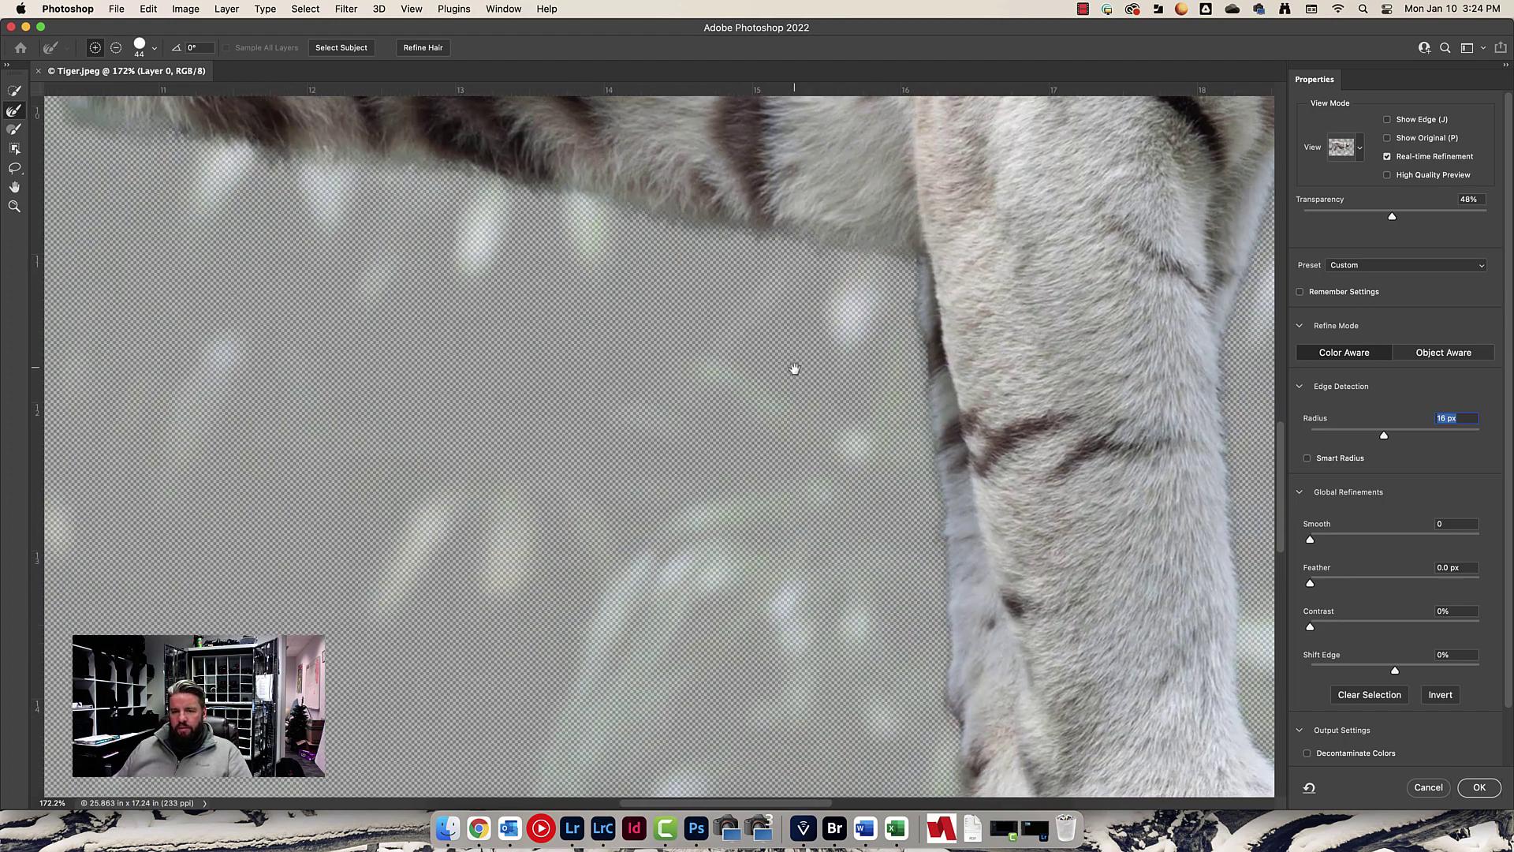
scroll(836, 372, "up", 3)
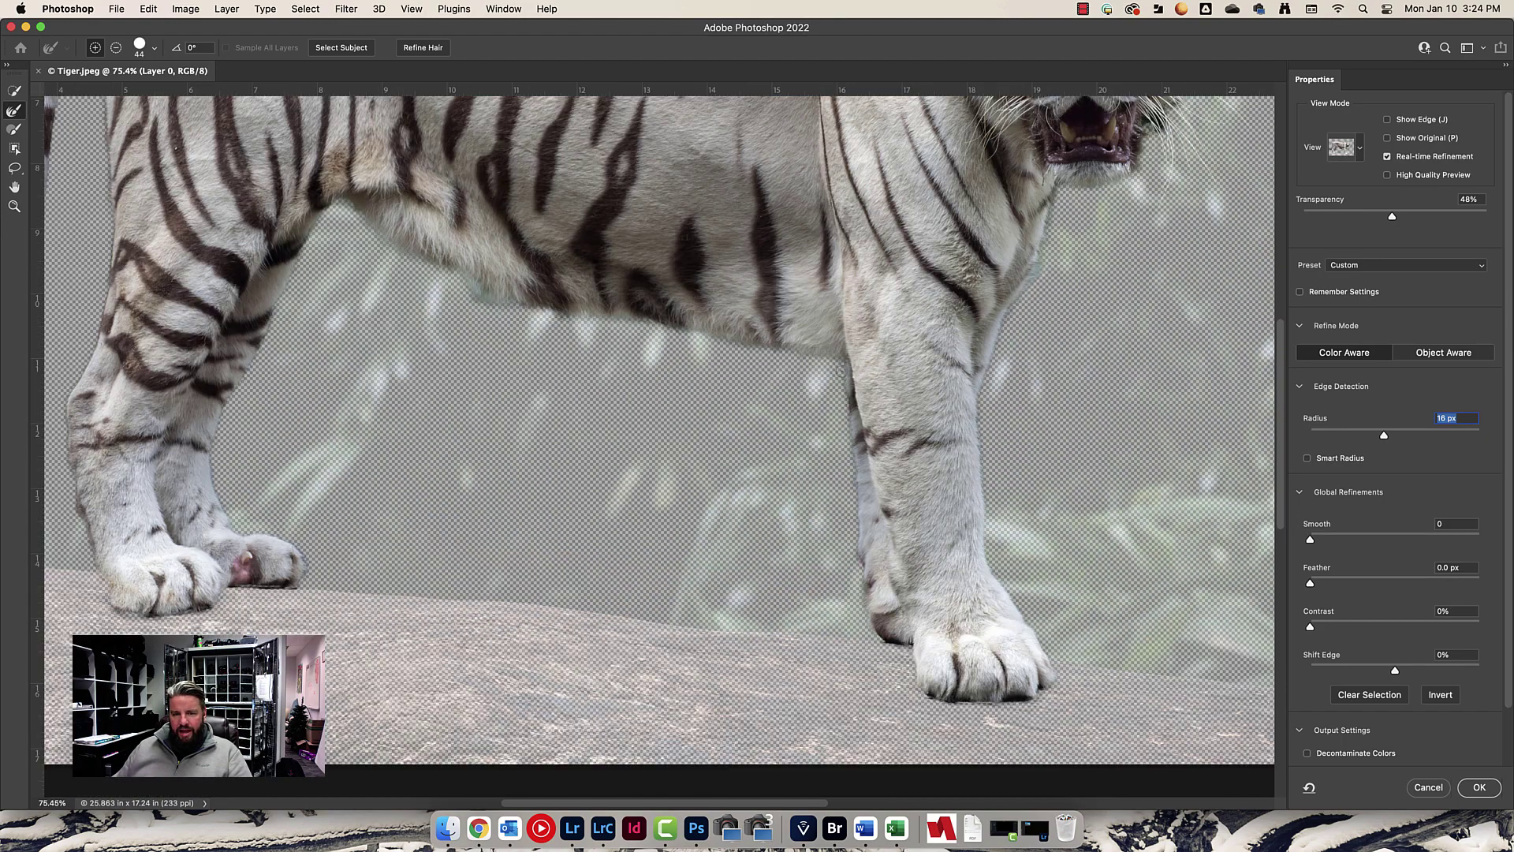
scroll(846, 371, "up", 5)
left_click_drag(864, 339, 865, 590)
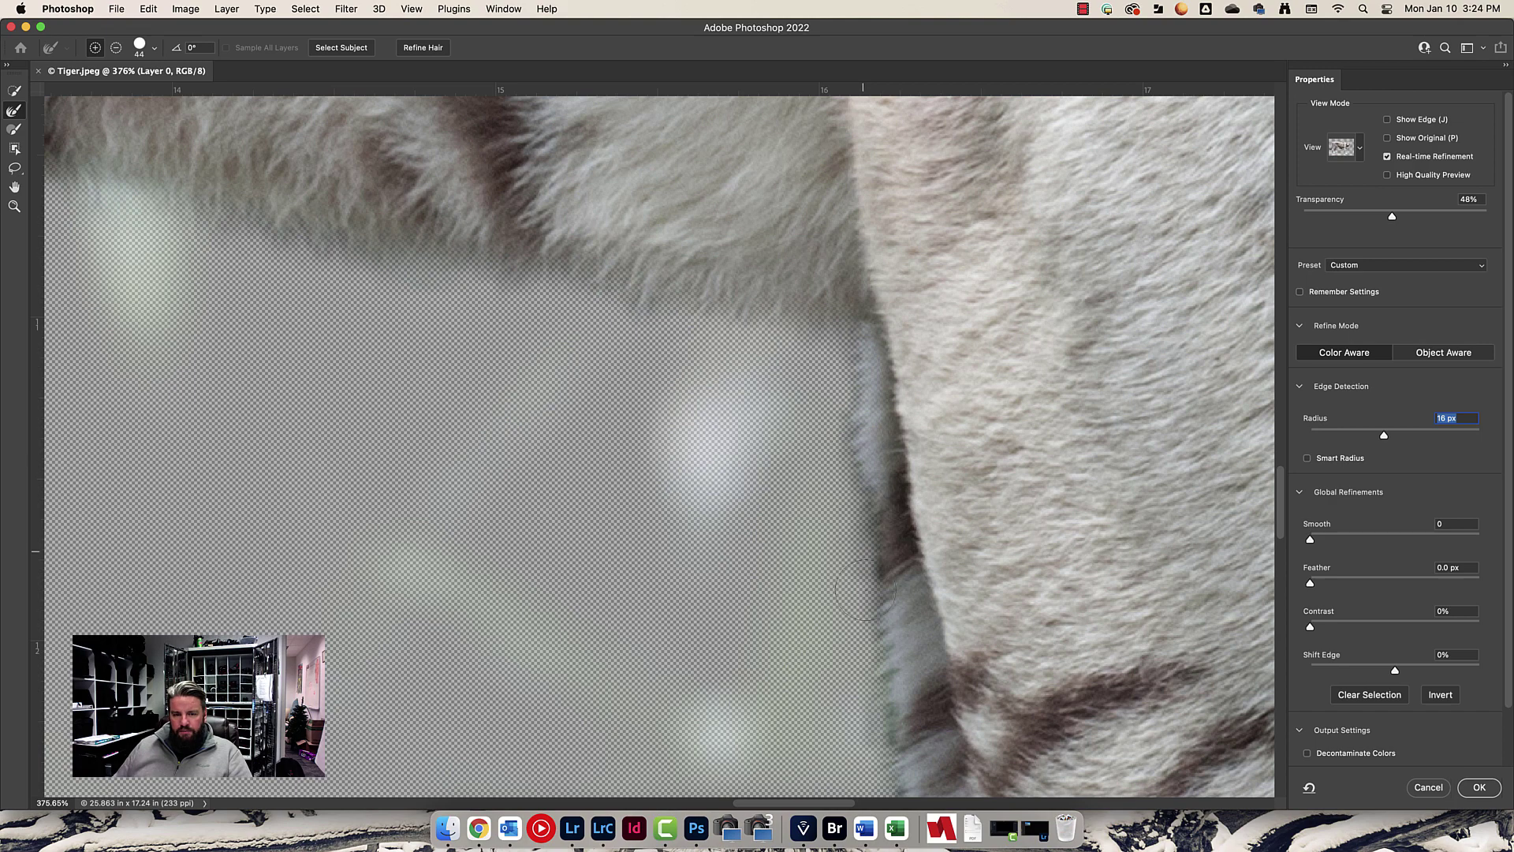
scroll(867, 600, "down", 2)
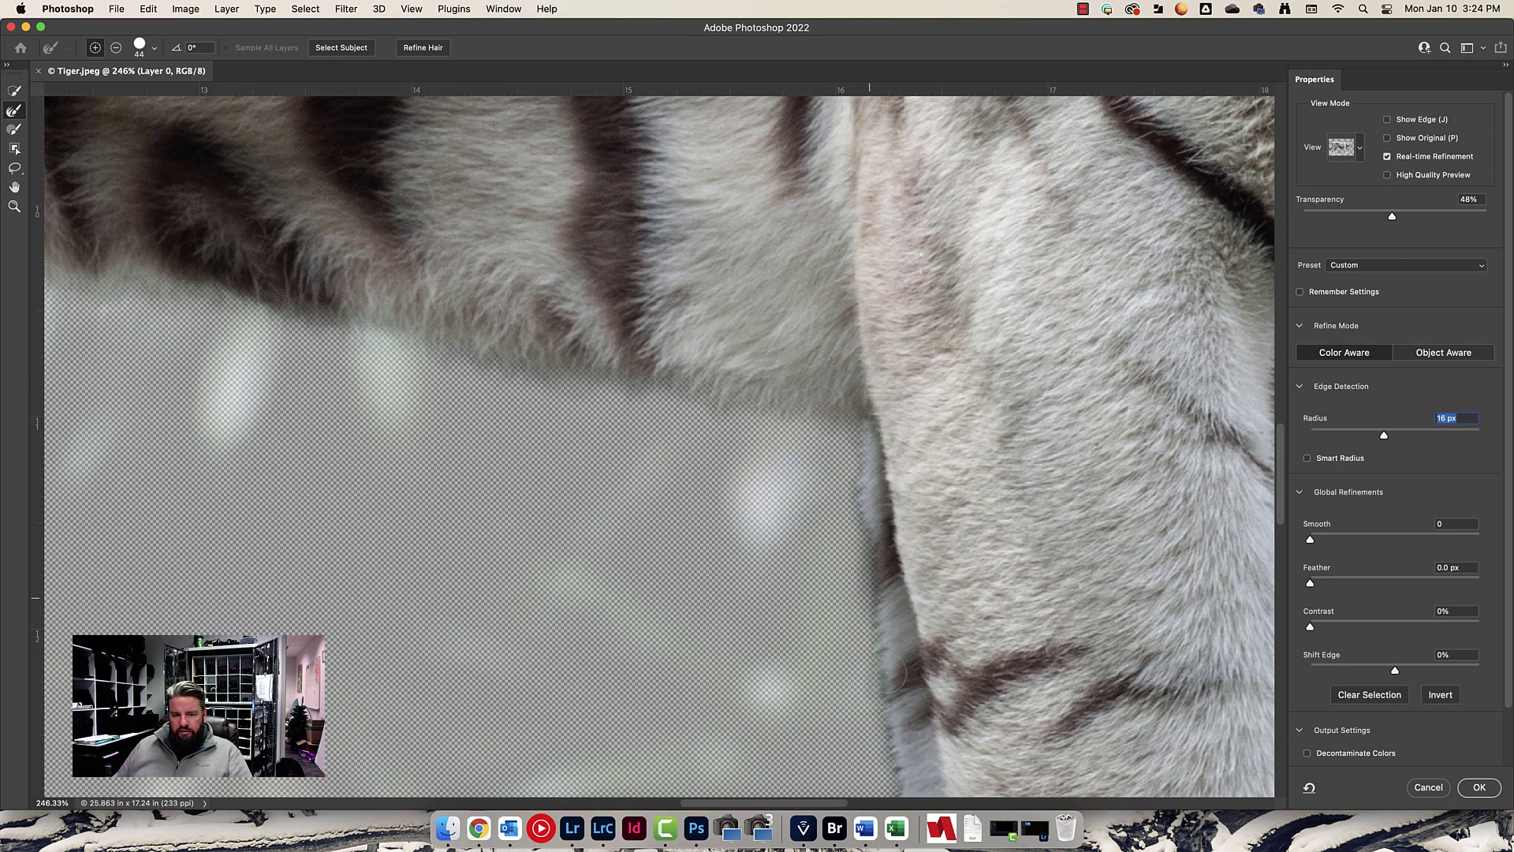
scroll(824, 453, "down", 8)
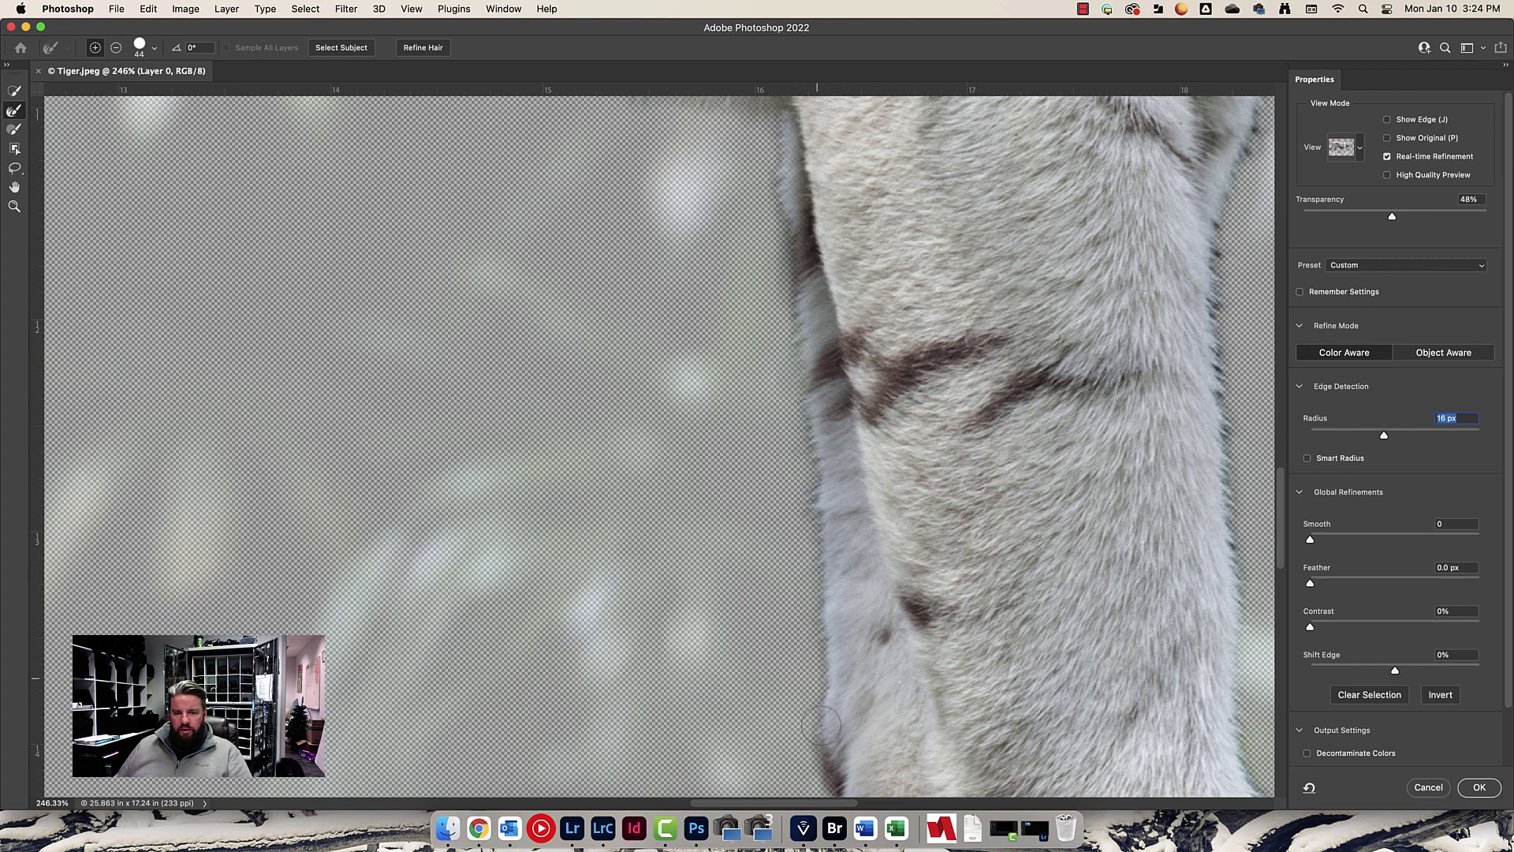
Refine the forward edge of the front leg and continue up the chest to the chin.
scroll(900, 487, "right", 6)
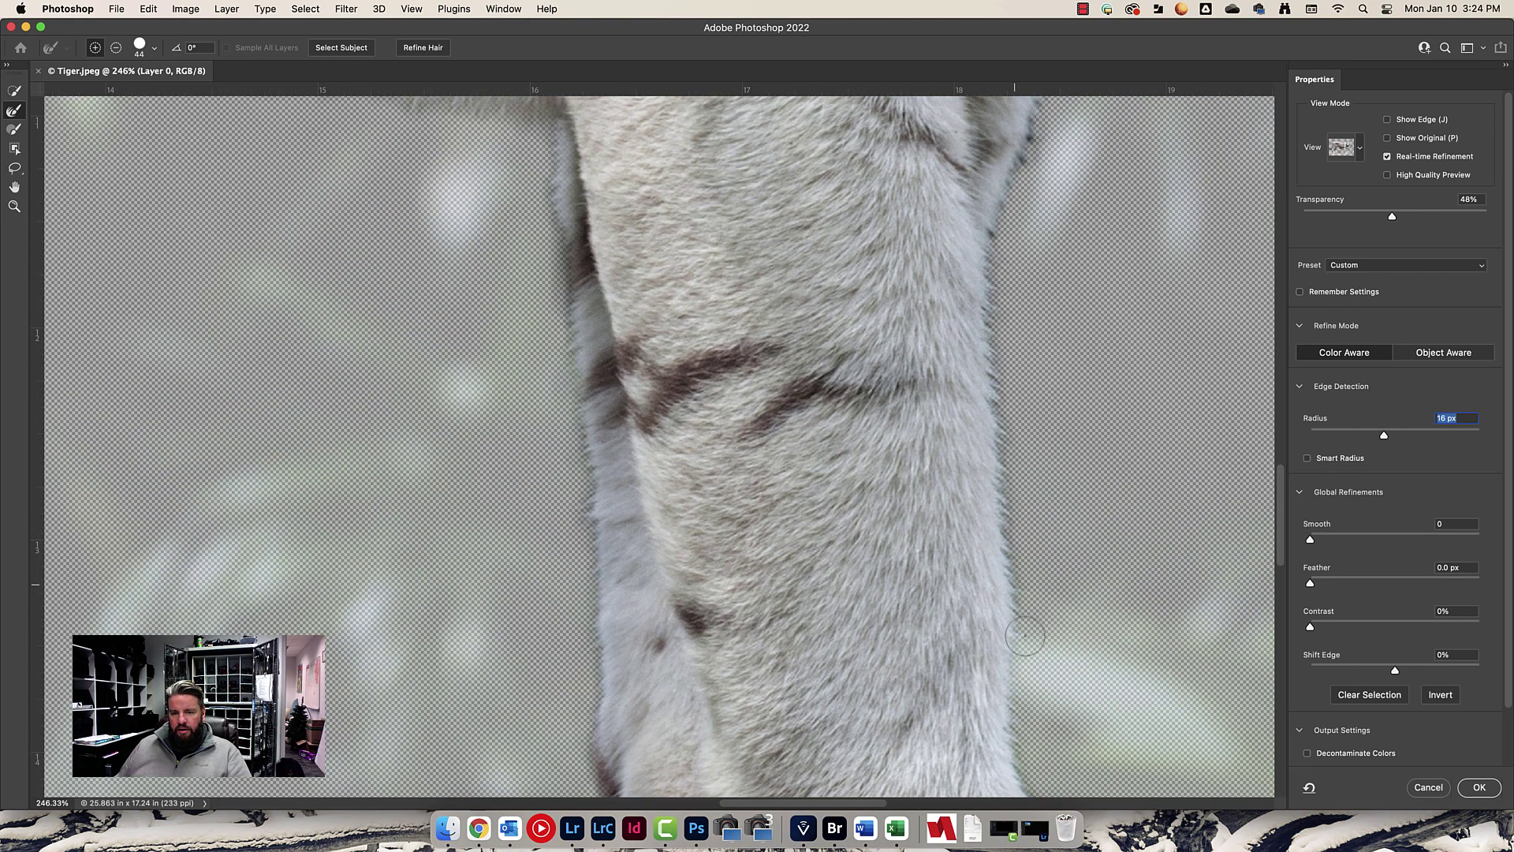
mouse_move(1004, 298)
left_mouse_down()
mouse_move(860, 540)
mouse_move(944, 400)
mouse_move(897, 454)
mouse_move(875, 279)
mouse_move(738, 504)
mouse_move(688, 690)
left_mouse_up()
mouse_move(798, 429)
left_mouse_down()
mouse_move(907, 234)
mouse_move(873, 278)
mouse_move(899, 256)
mouse_move(811, 450)
mouse_move(824, 281)
mouse_move(818, 323)
mouse_move(601, 492)
left_mouse_up()
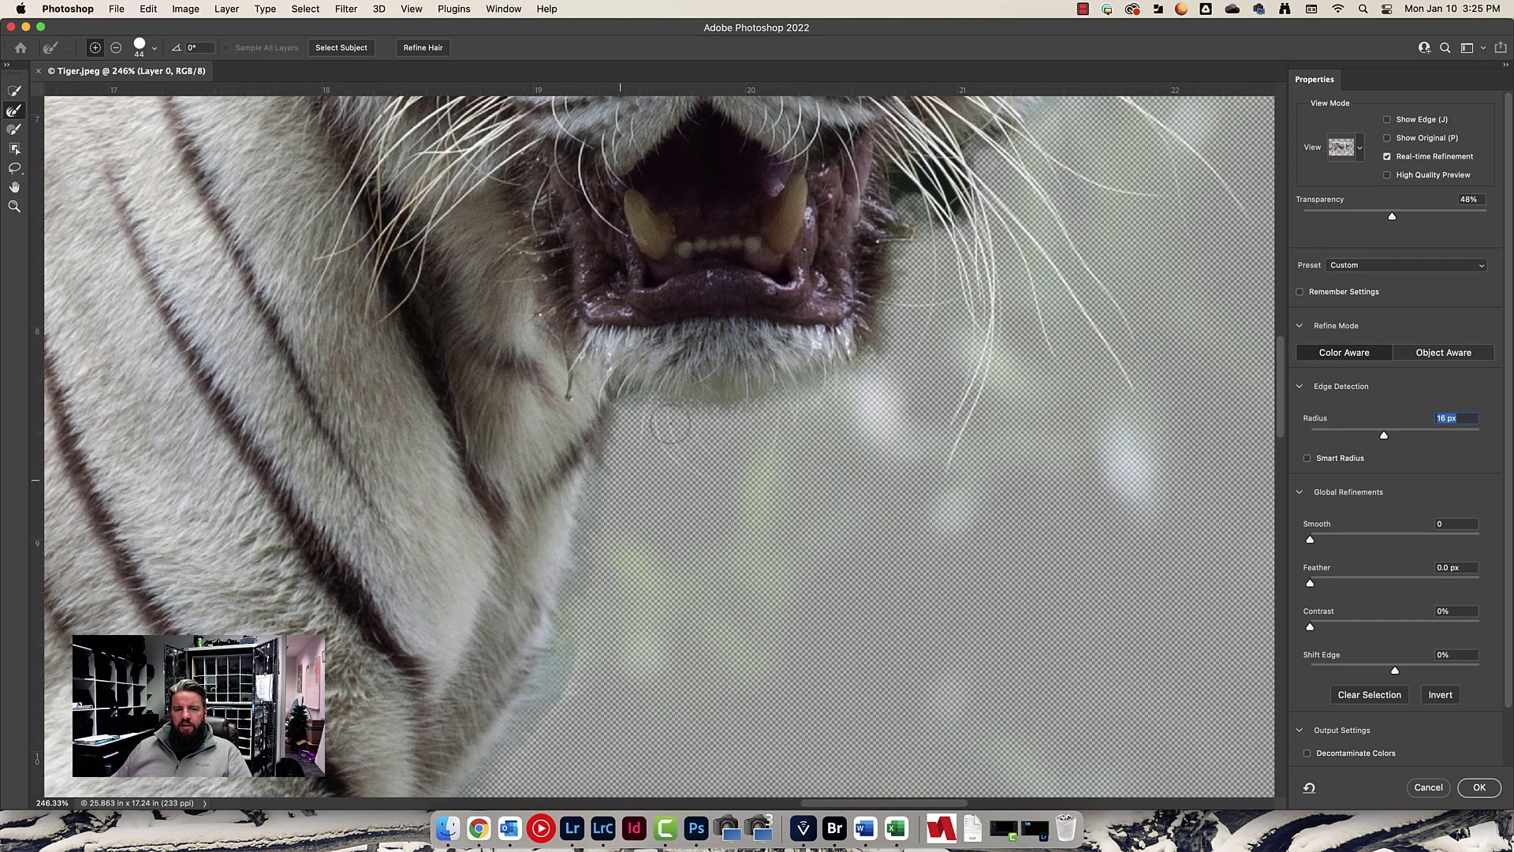
Reduce the Refine Edge Brush to 14 px and paint over the fine whiskers below the tiger's chin.
scroll(719, 391, "up", 2)
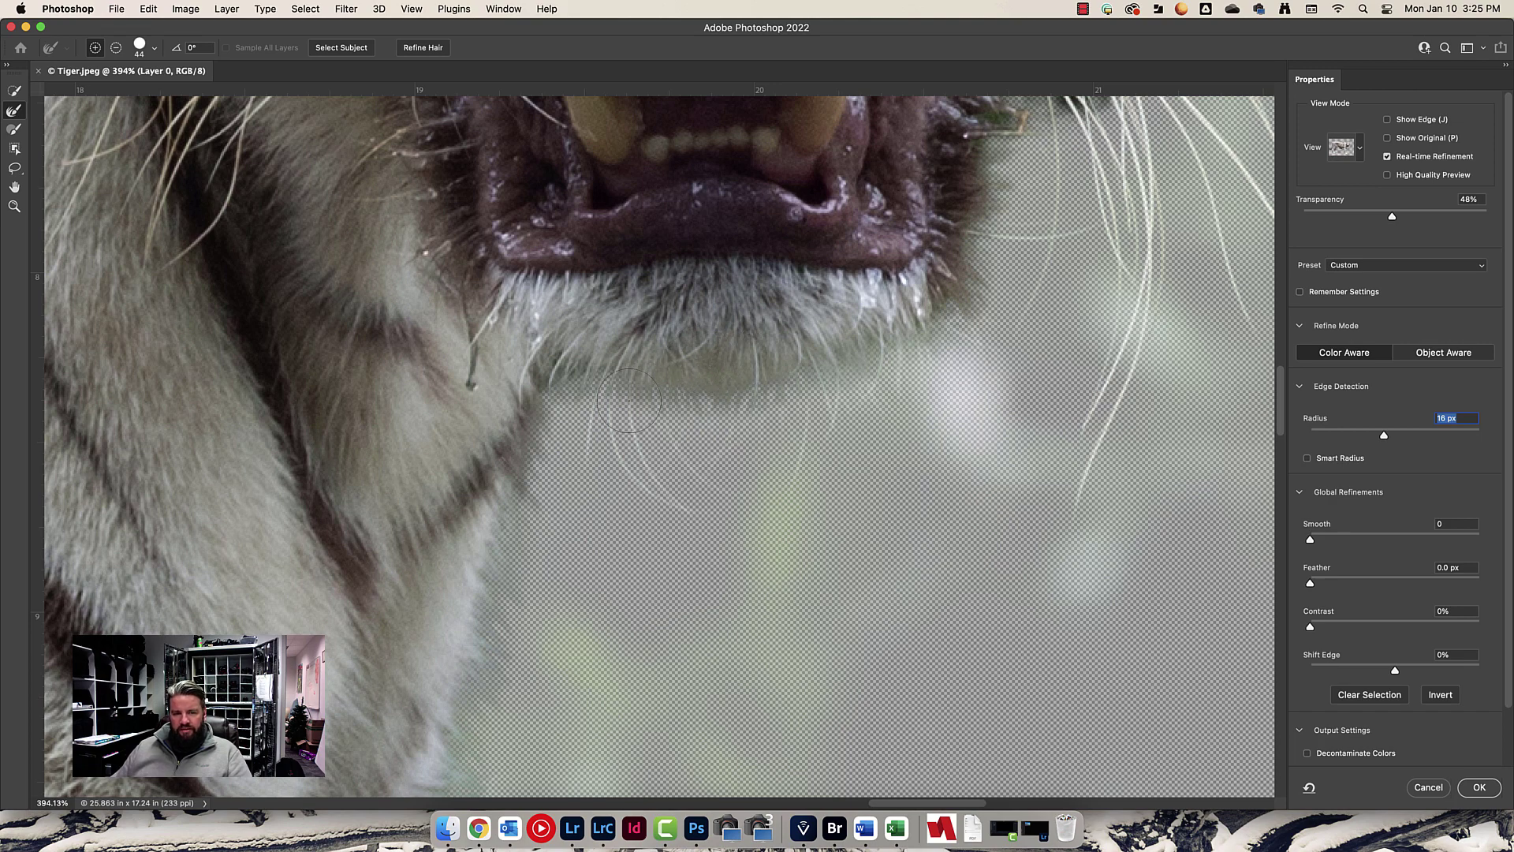
scroll(629, 400, "up", 2)
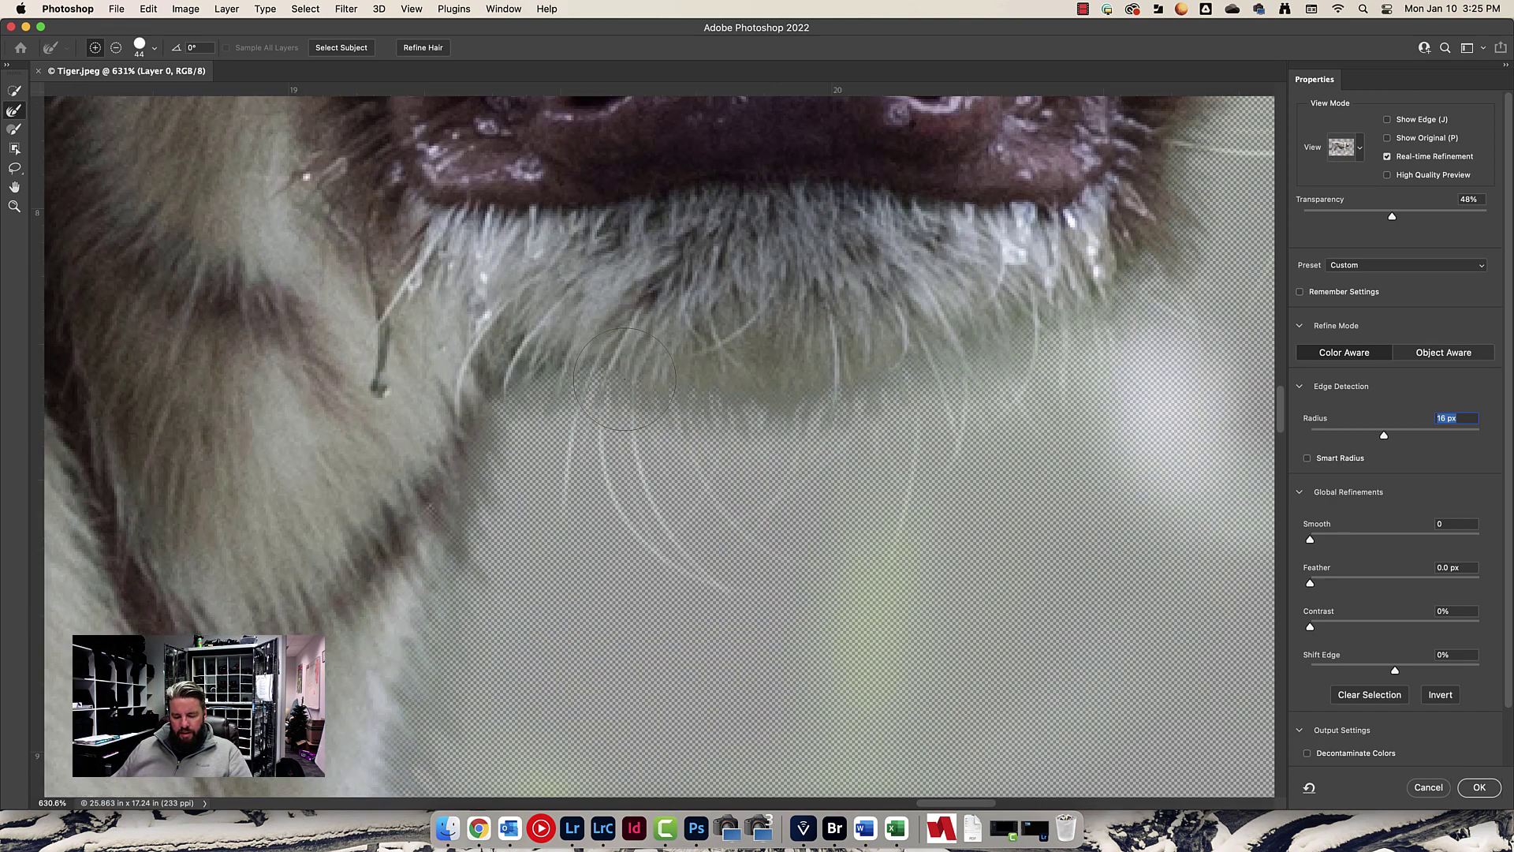
mouse_move(629, 381)
left_mouse_down()
mouse_move(604, 381)
mouse_move(676, 377)
left_mouse_up()
left_click(645, 385)
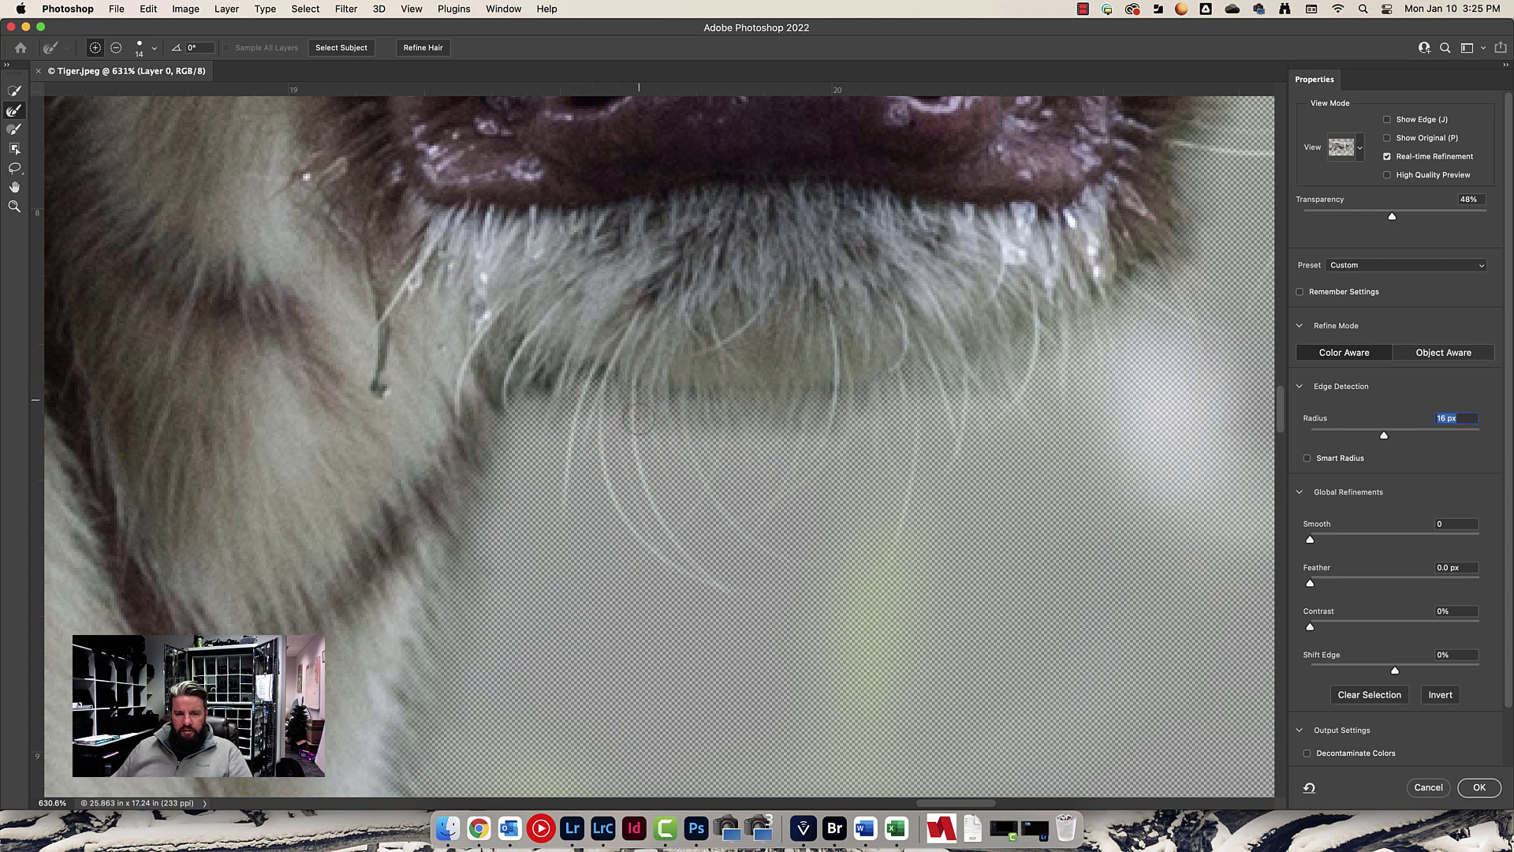
left_click(605, 393)
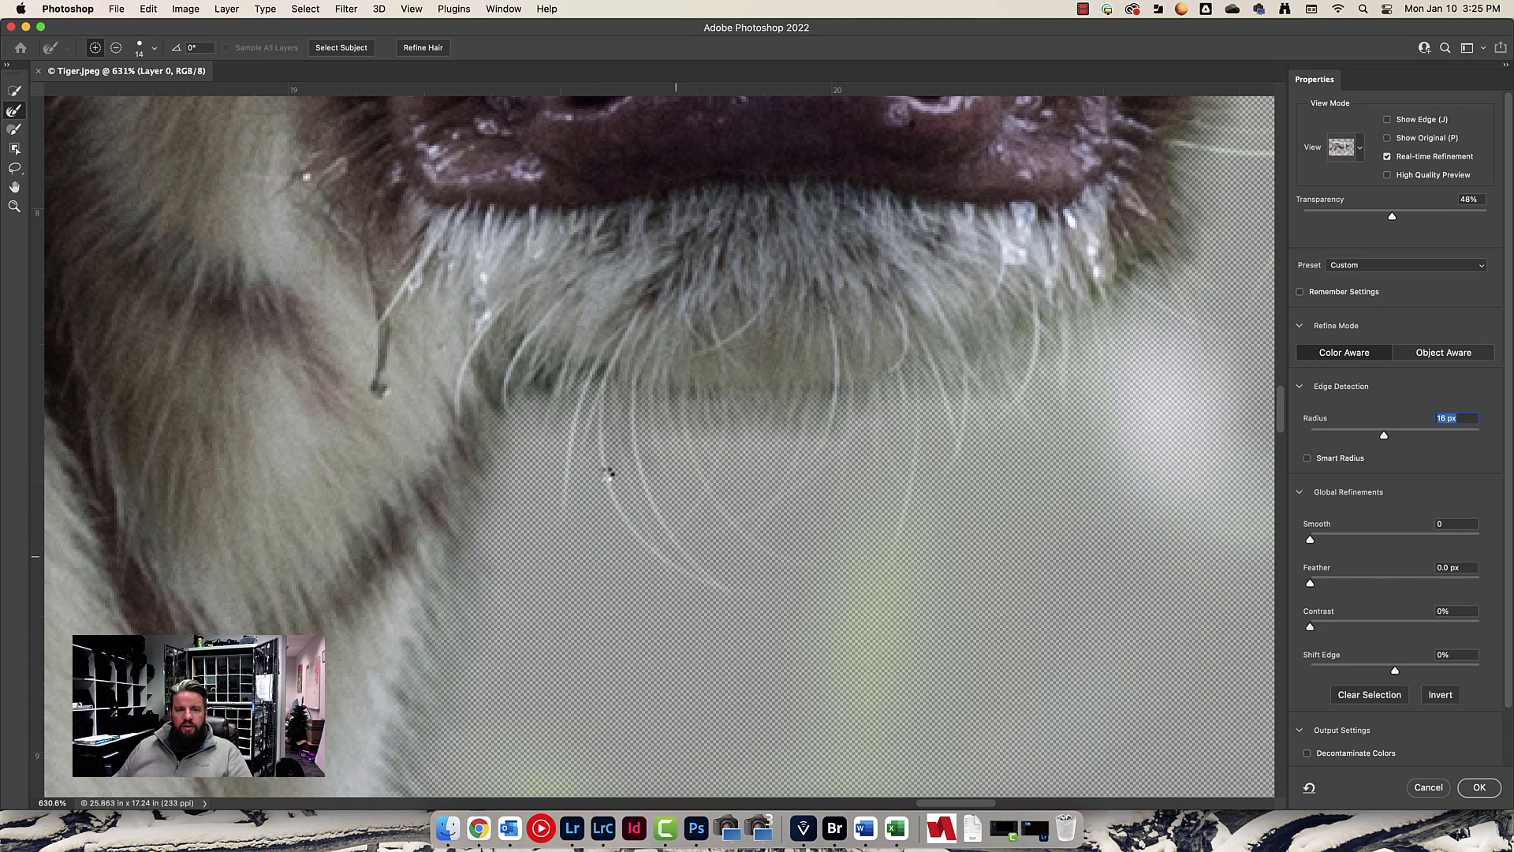
left_click(585, 401)
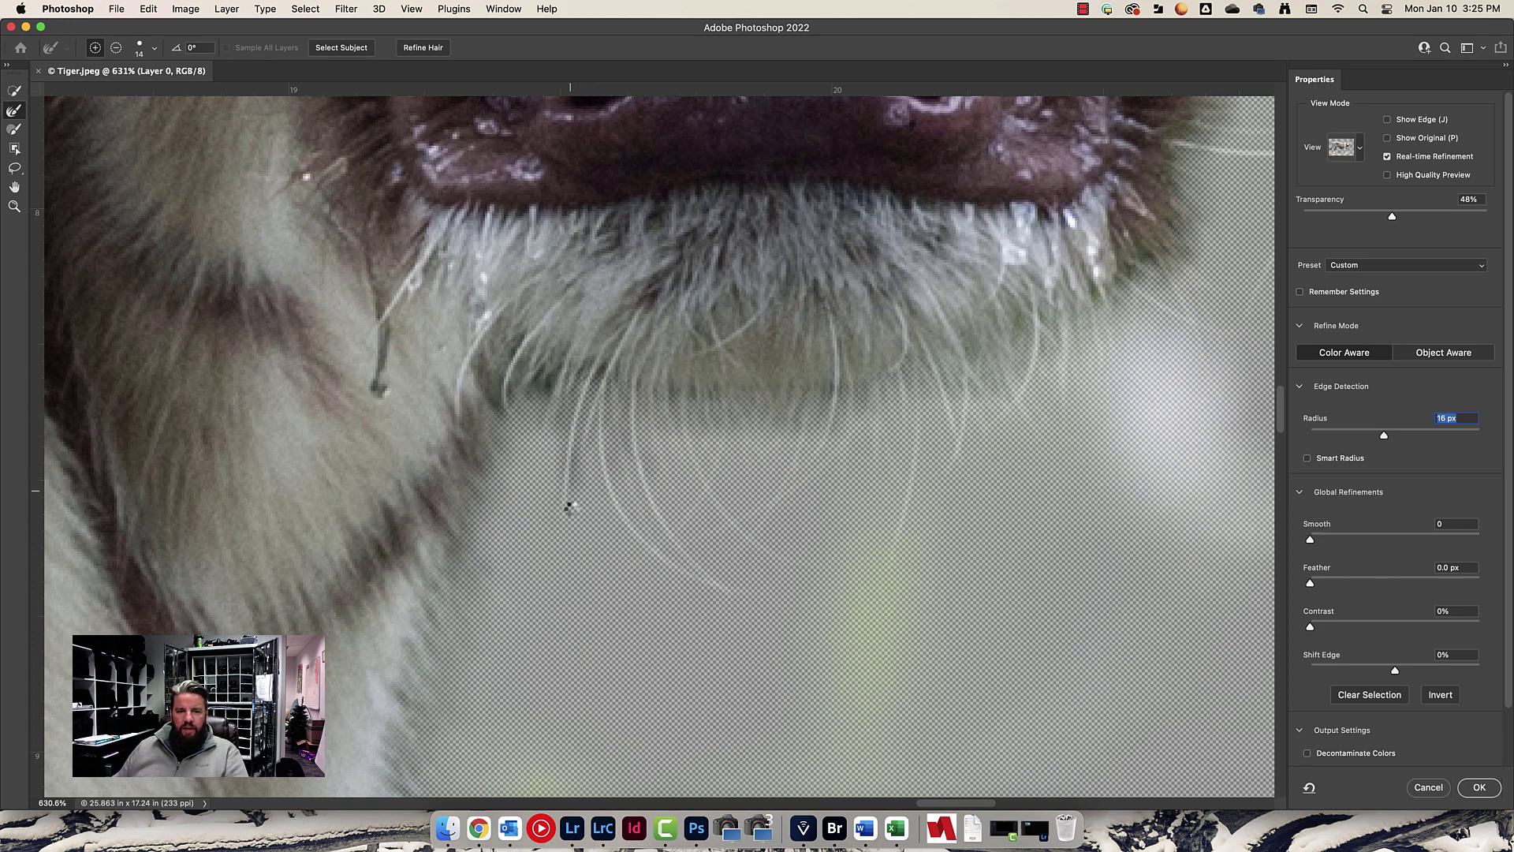
left_click_drag(568, 502, 677, 400)
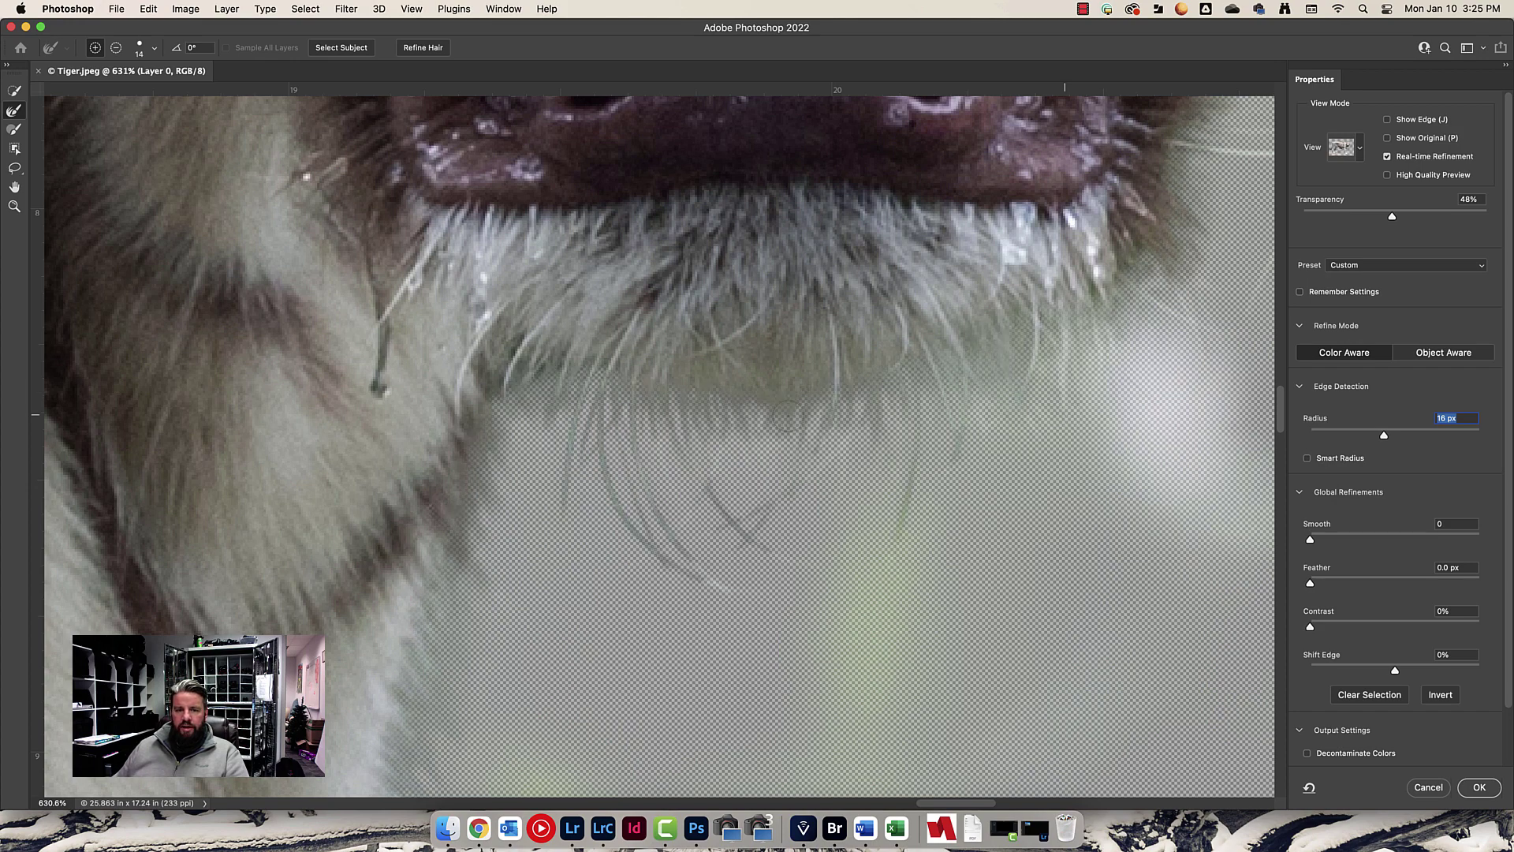
Refine the fur and background gaps behind the whiskers beside the mouth, enlarging the brush to 47 px.
left_click_drag(949, 306, 652, 507)
left_click_drag(830, 329, 720, 434)
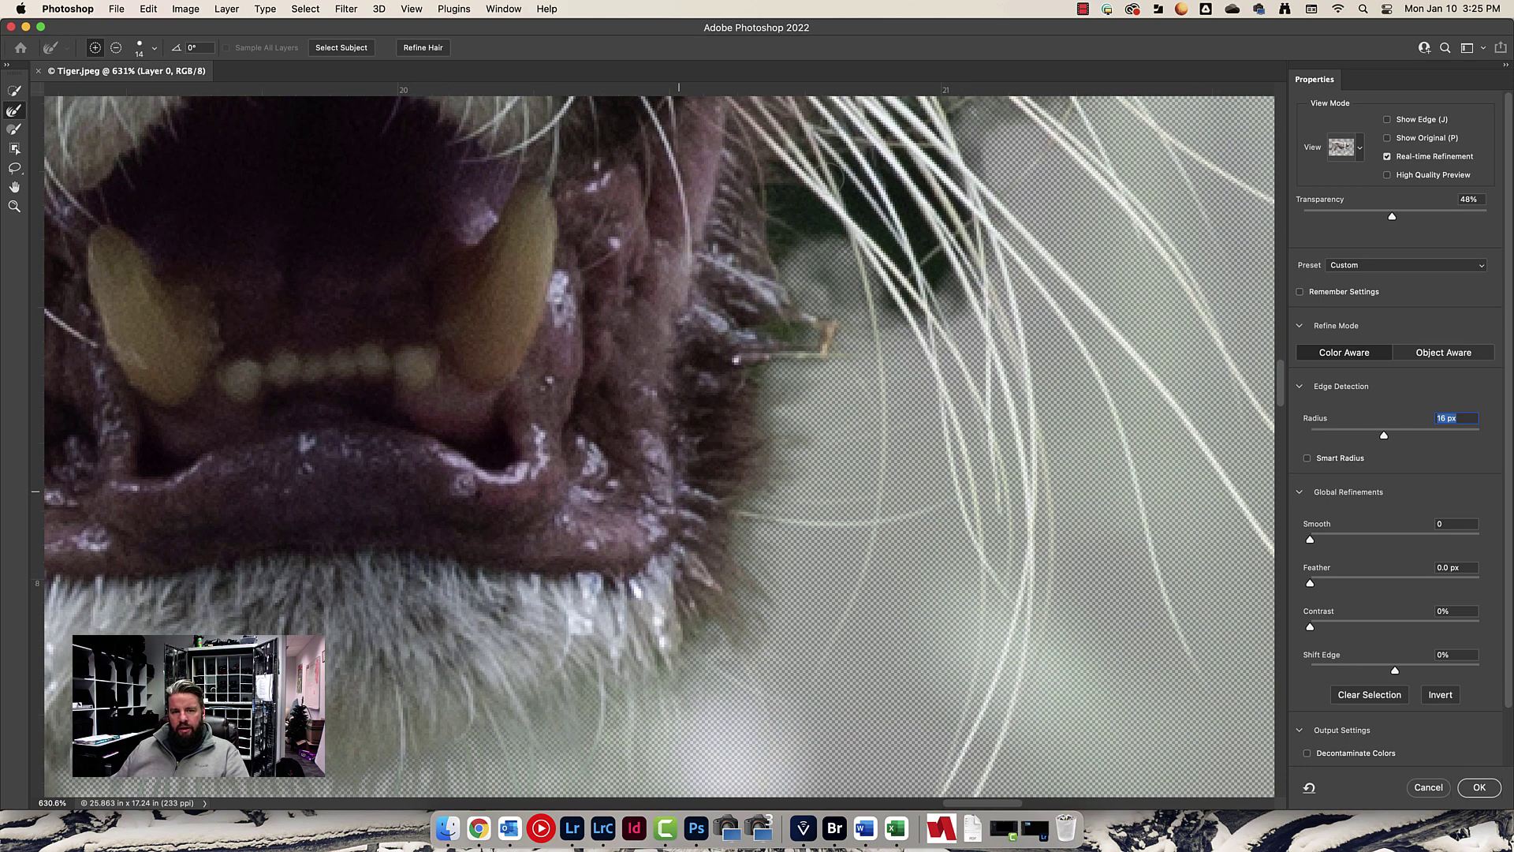
mouse_move(891, 189)
left_mouse_down()
mouse_move(956, 187)
mouse_move(915, 217)
mouse_move(885, 347)
mouse_move(915, 426)
mouse_move(844, 339)
mouse_move(780, 355)
mouse_move(710, 505)
mouse_move(846, 420)
mouse_move(769, 308)
left_mouse_up()
mouse_move(934, 221)
left_mouse_down()
mouse_move(1018, 205)
mouse_move(856, 395)
mouse_move(991, 365)
left_mouse_up()
scroll(991, 365, "up", 5)
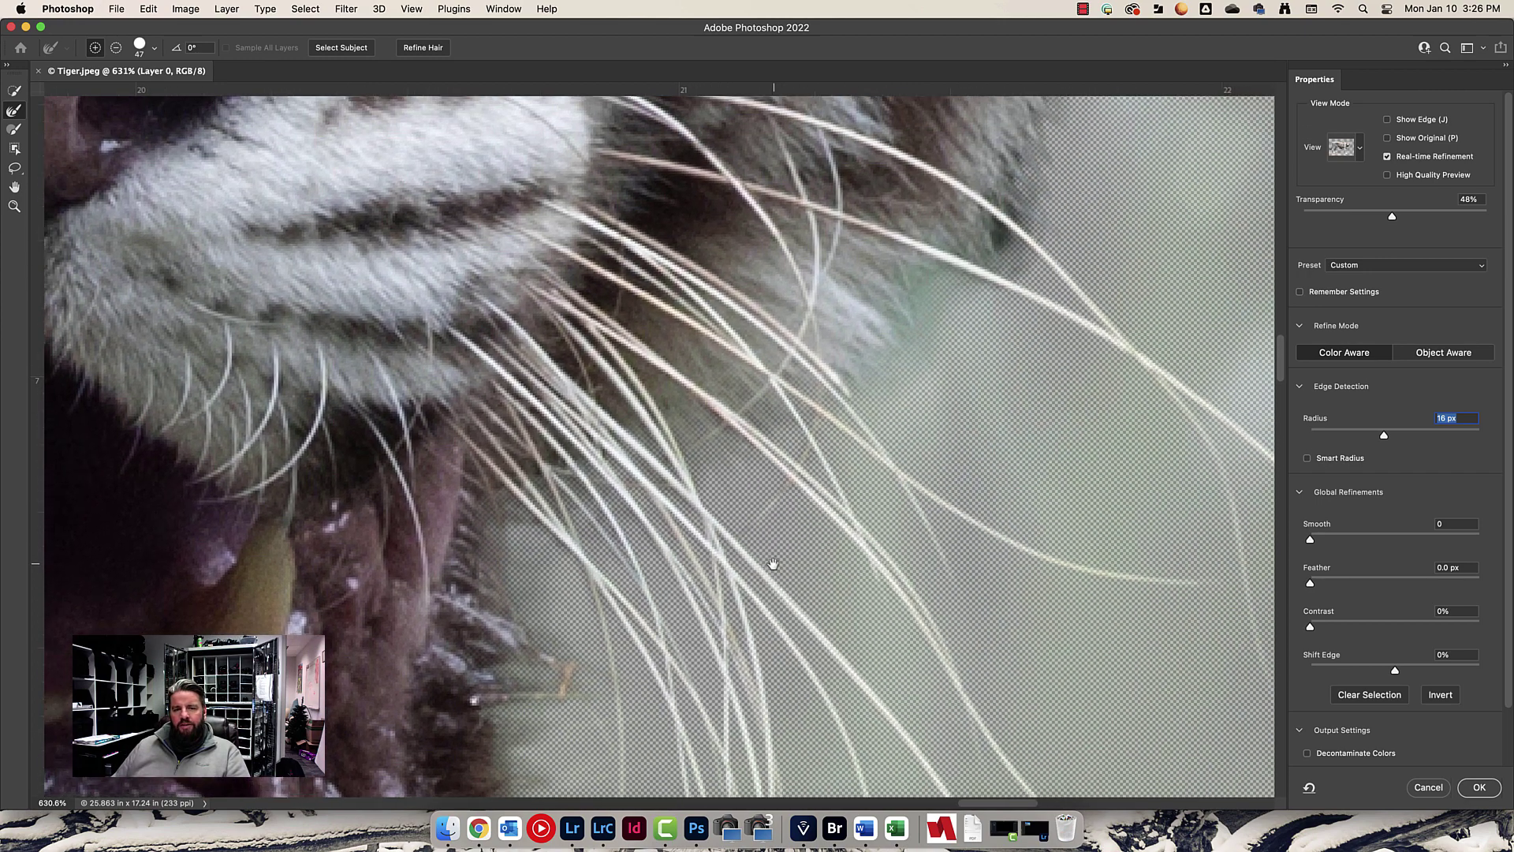
Brush the cheek fur edge beside and above the long whiskers to refine the selection there.
mouse_move(908, 288)
left_mouse_down()
mouse_move(1009, 220)
mouse_move(973, 287)
left_mouse_up()
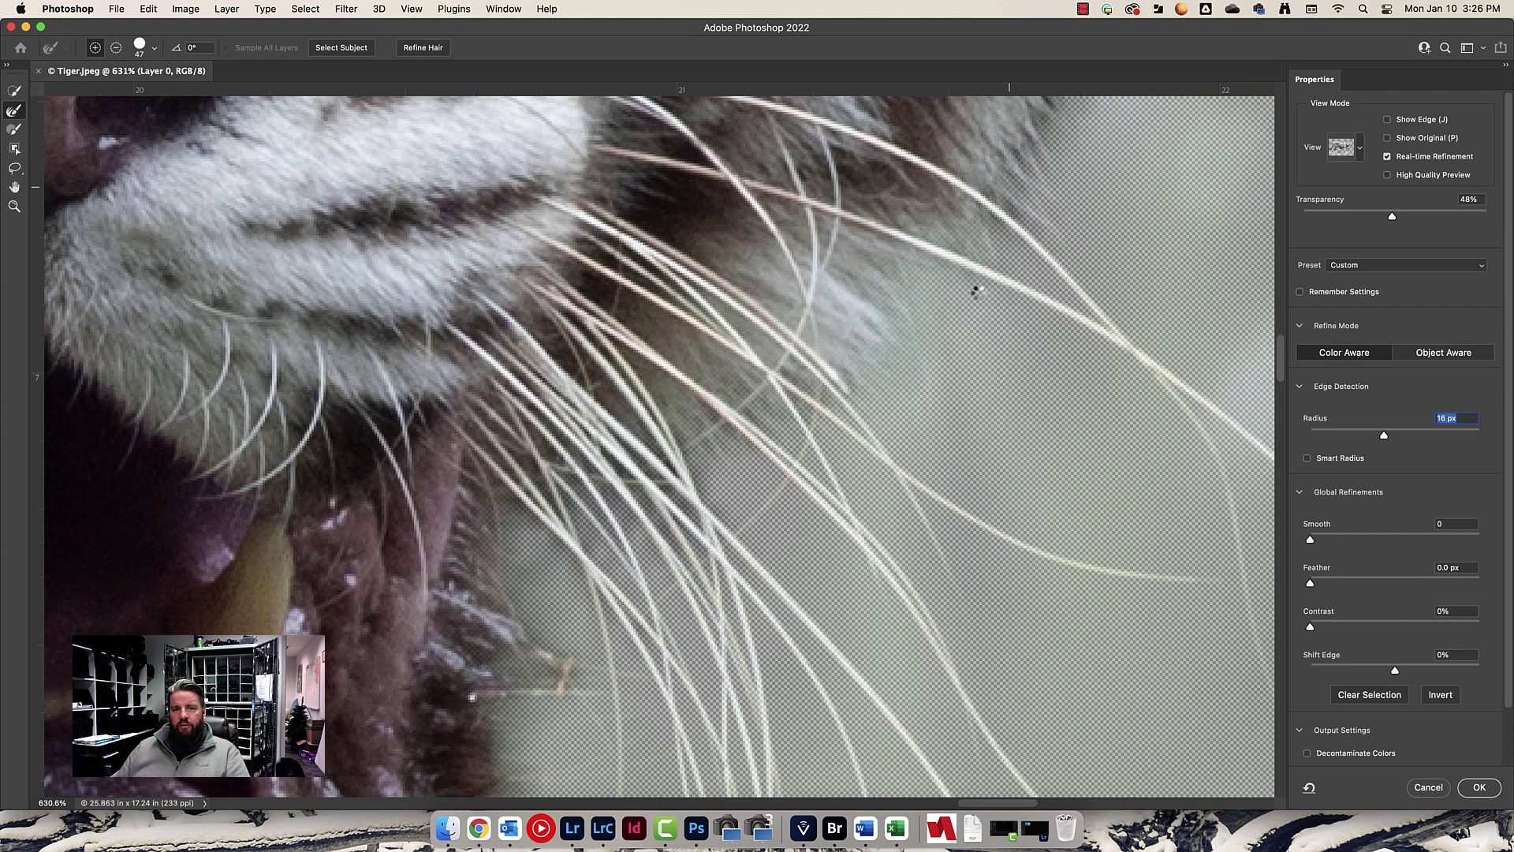
scroll(973, 287, "up", 5)
mouse_move(803, 476)
left_mouse_down()
mouse_move(838, 421)
mouse_move(877, 247)
mouse_move(859, 355)
left_mouse_up()
scroll(862, 355, "up", 2)
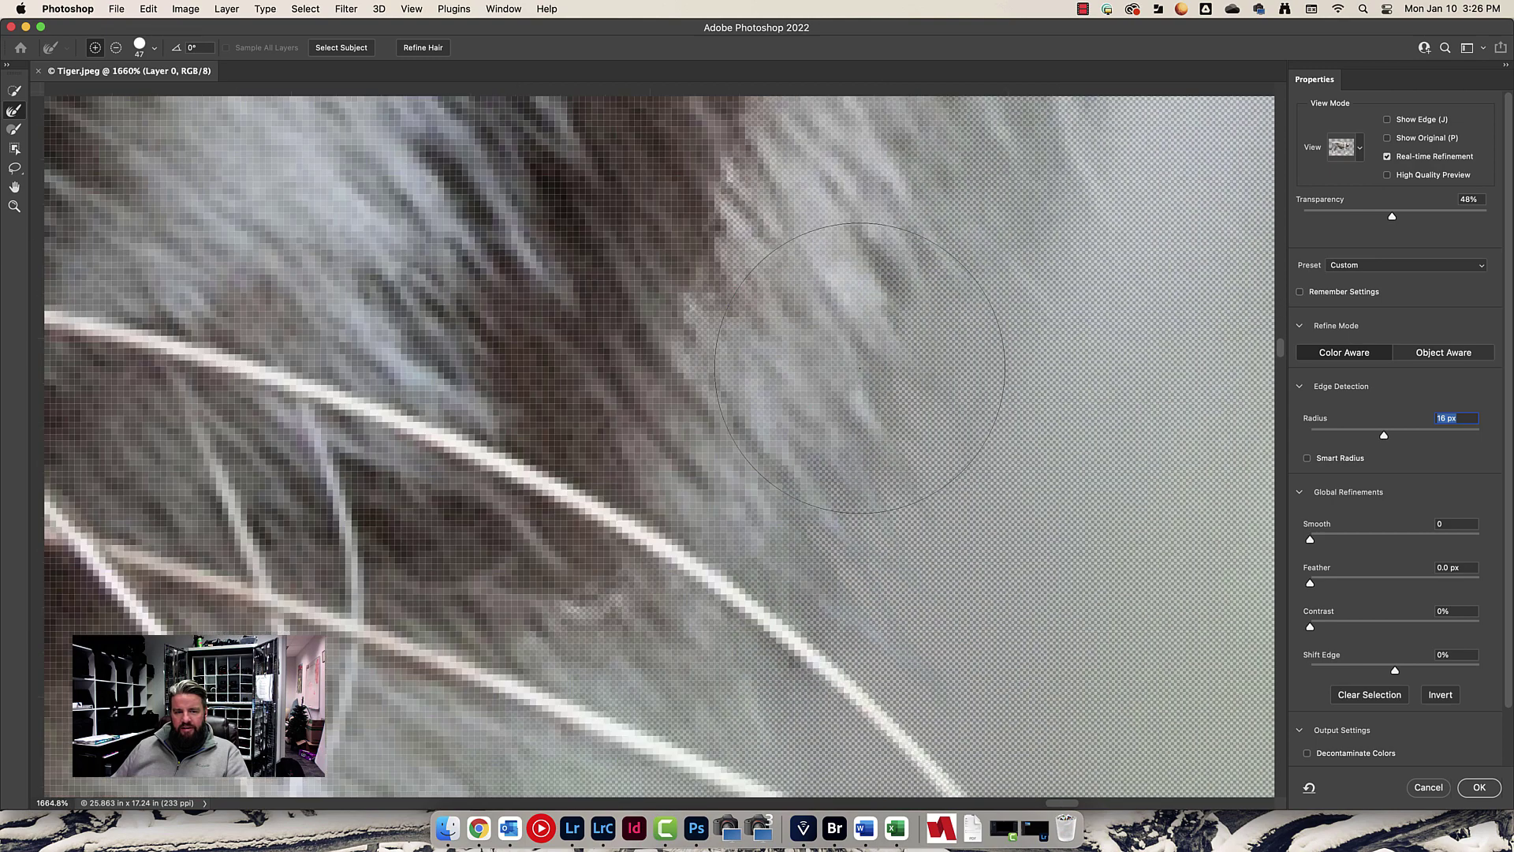
scroll(856, 372, "down", 5)
left_click_drag(848, 431, 915, 248)
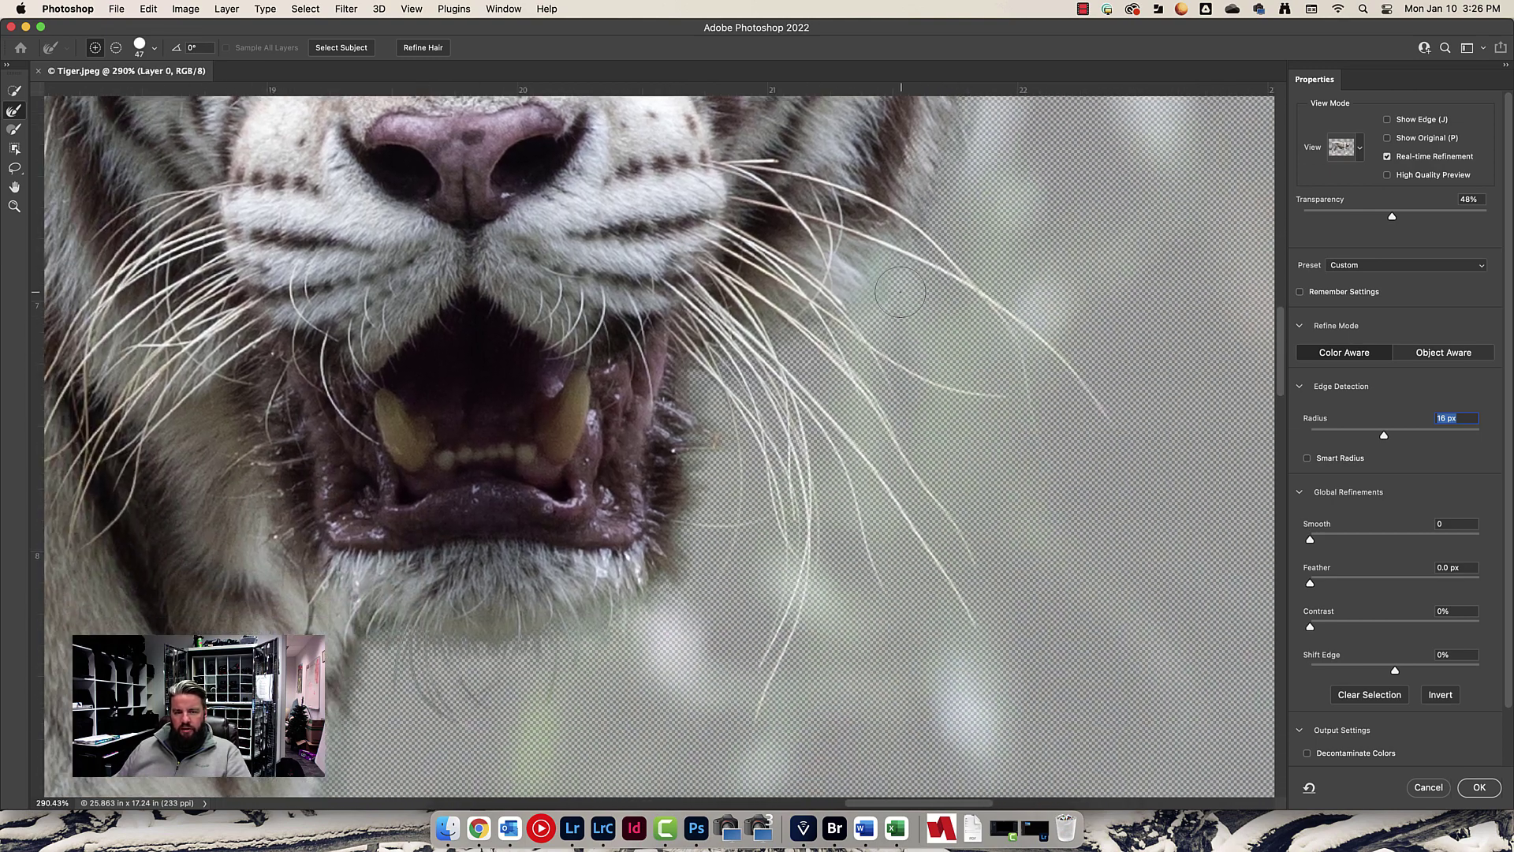
With the Refine Edge Brush at 16 px and the view transparency at 85%, paint along the long outer whiskers beside the cheek.
left_click_drag(866, 335, 837, 336)
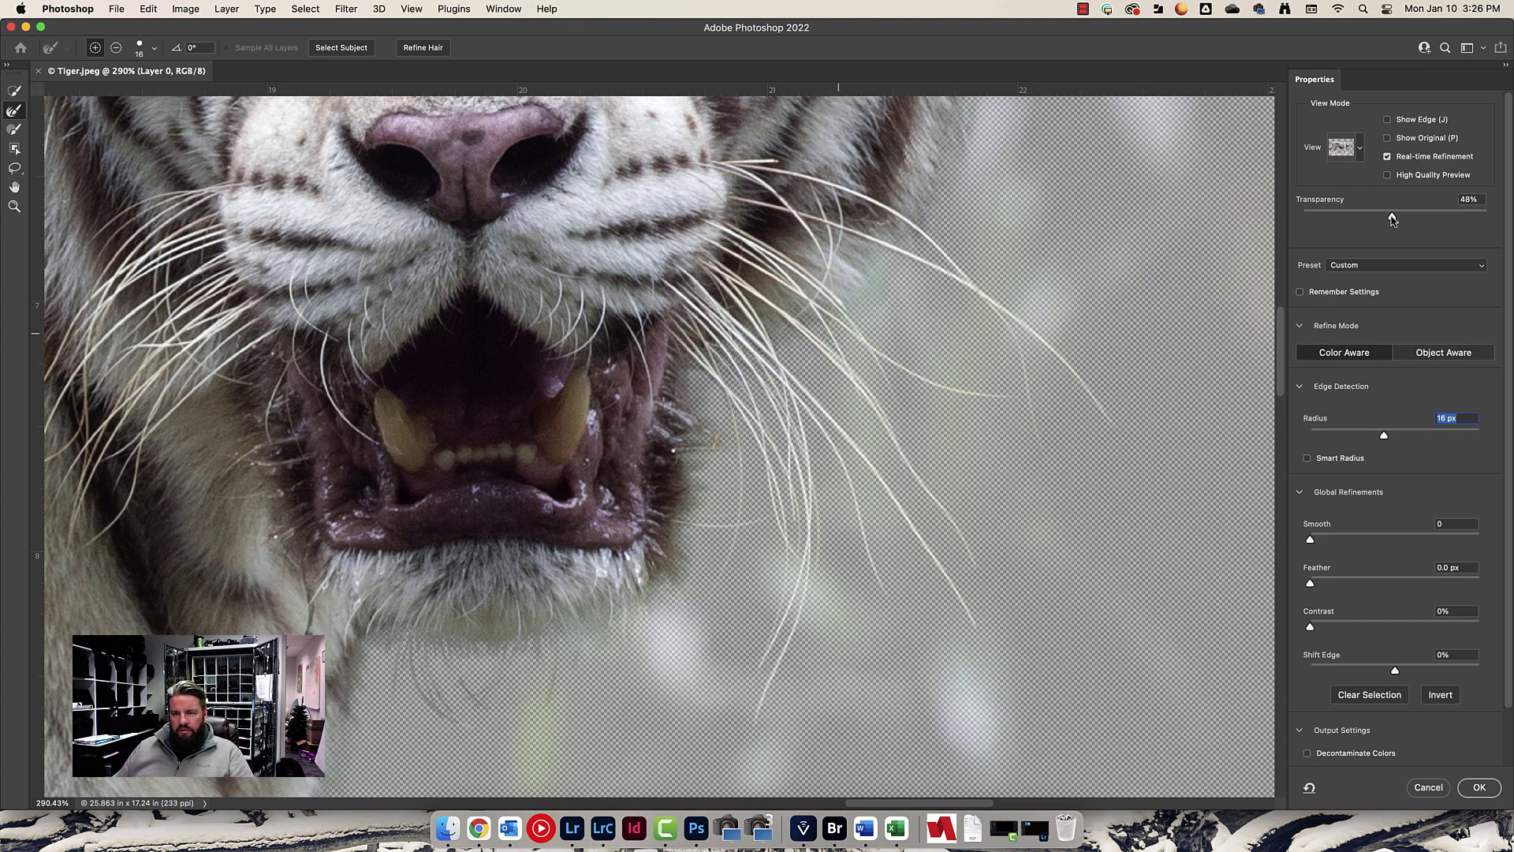
left_click_drag(1403, 220, 1461, 218)
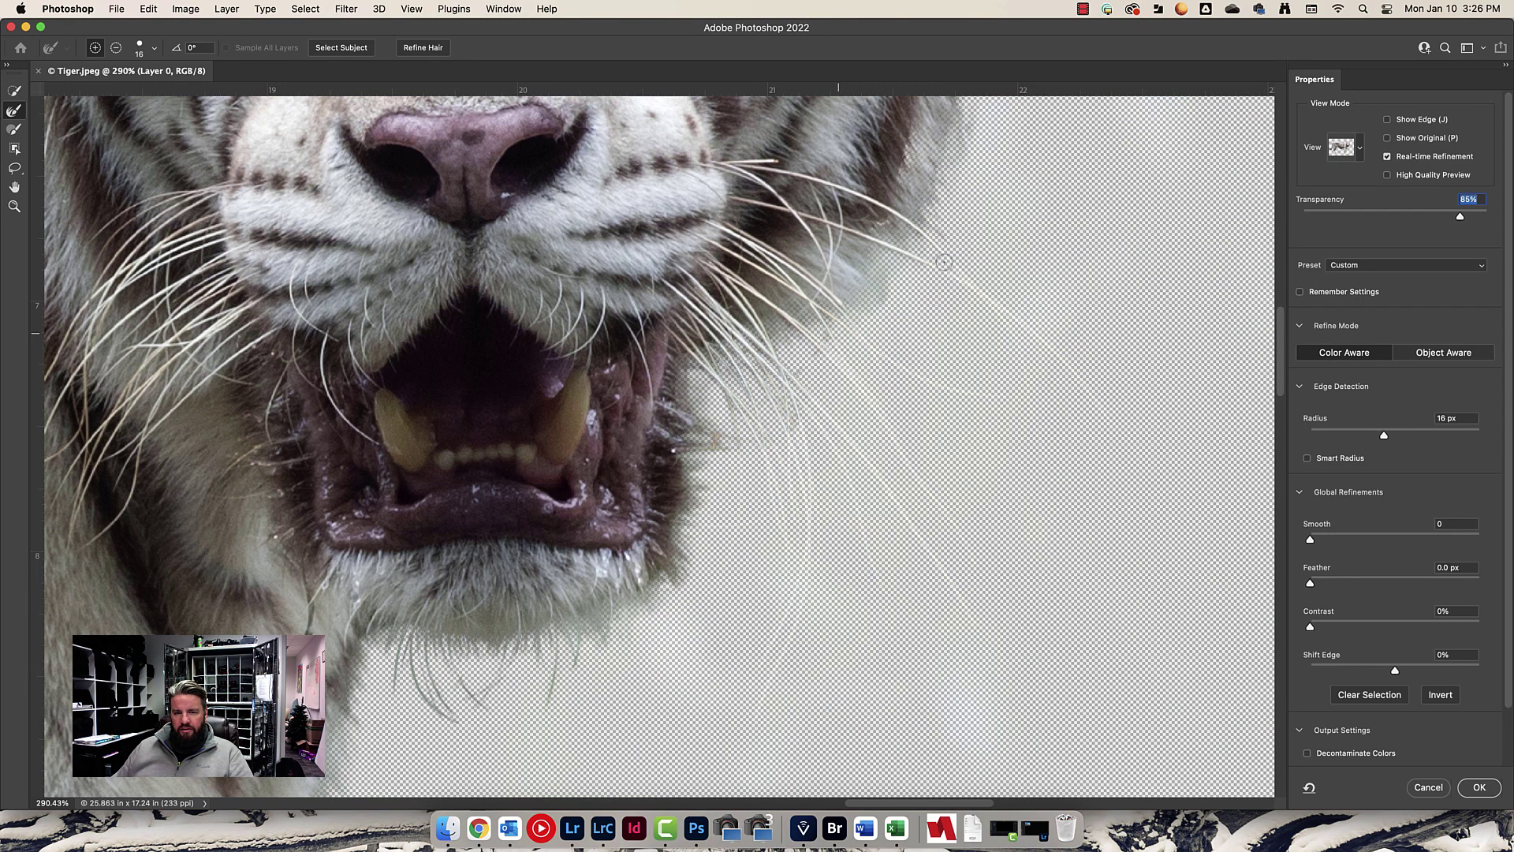
scroll(944, 262, "up", 3)
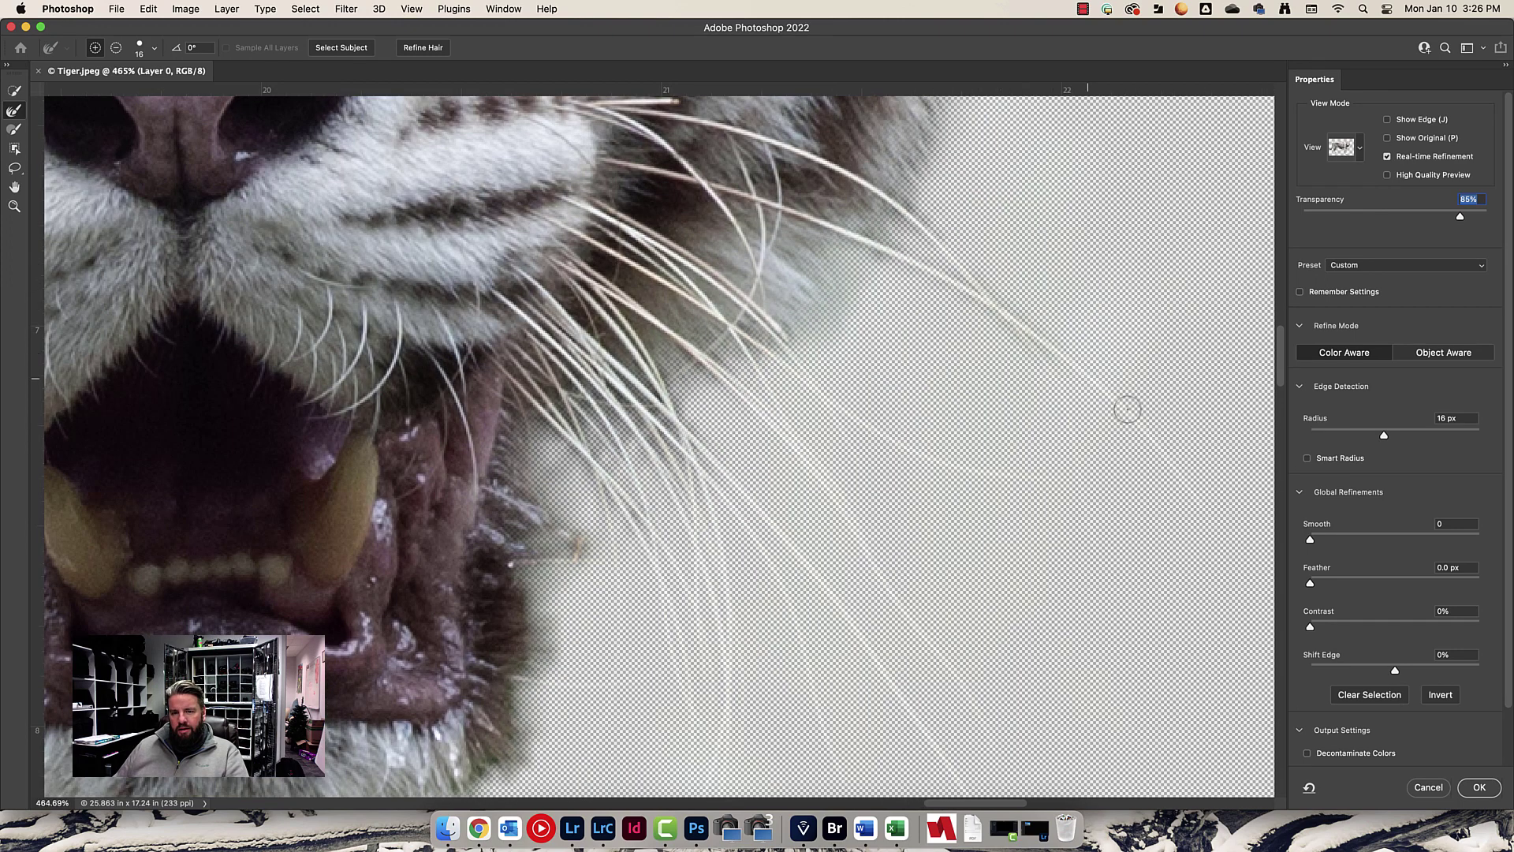
left_click_drag(1128, 409, 1212, 513)
mouse_move(1083, 402)
left_mouse_down()
mouse_move(973, 284)
mouse_move(996, 298)
left_mouse_up()
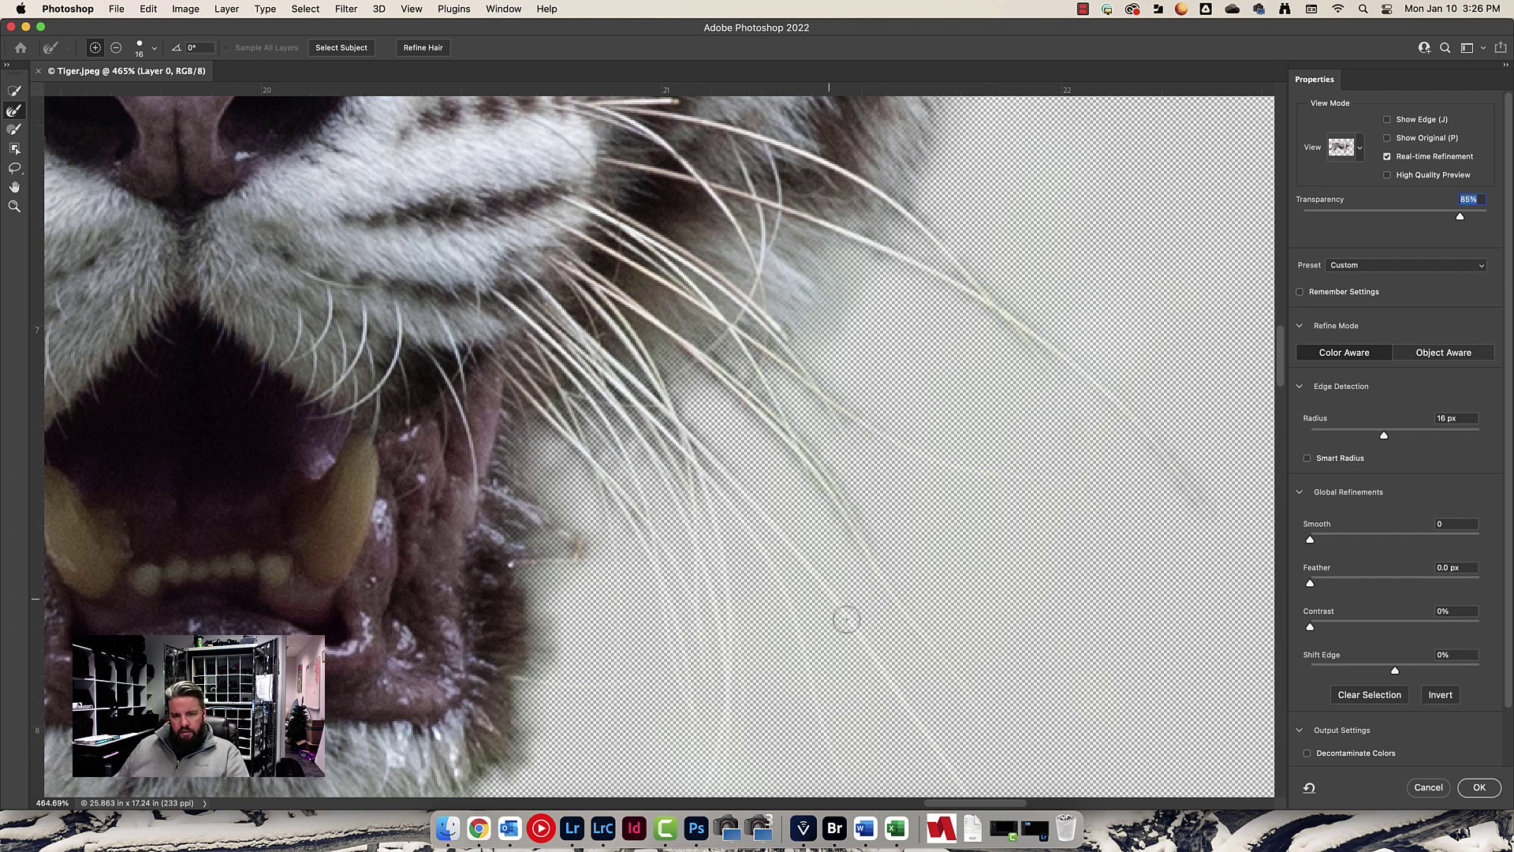
left_click_drag(846, 619, 958, 781)
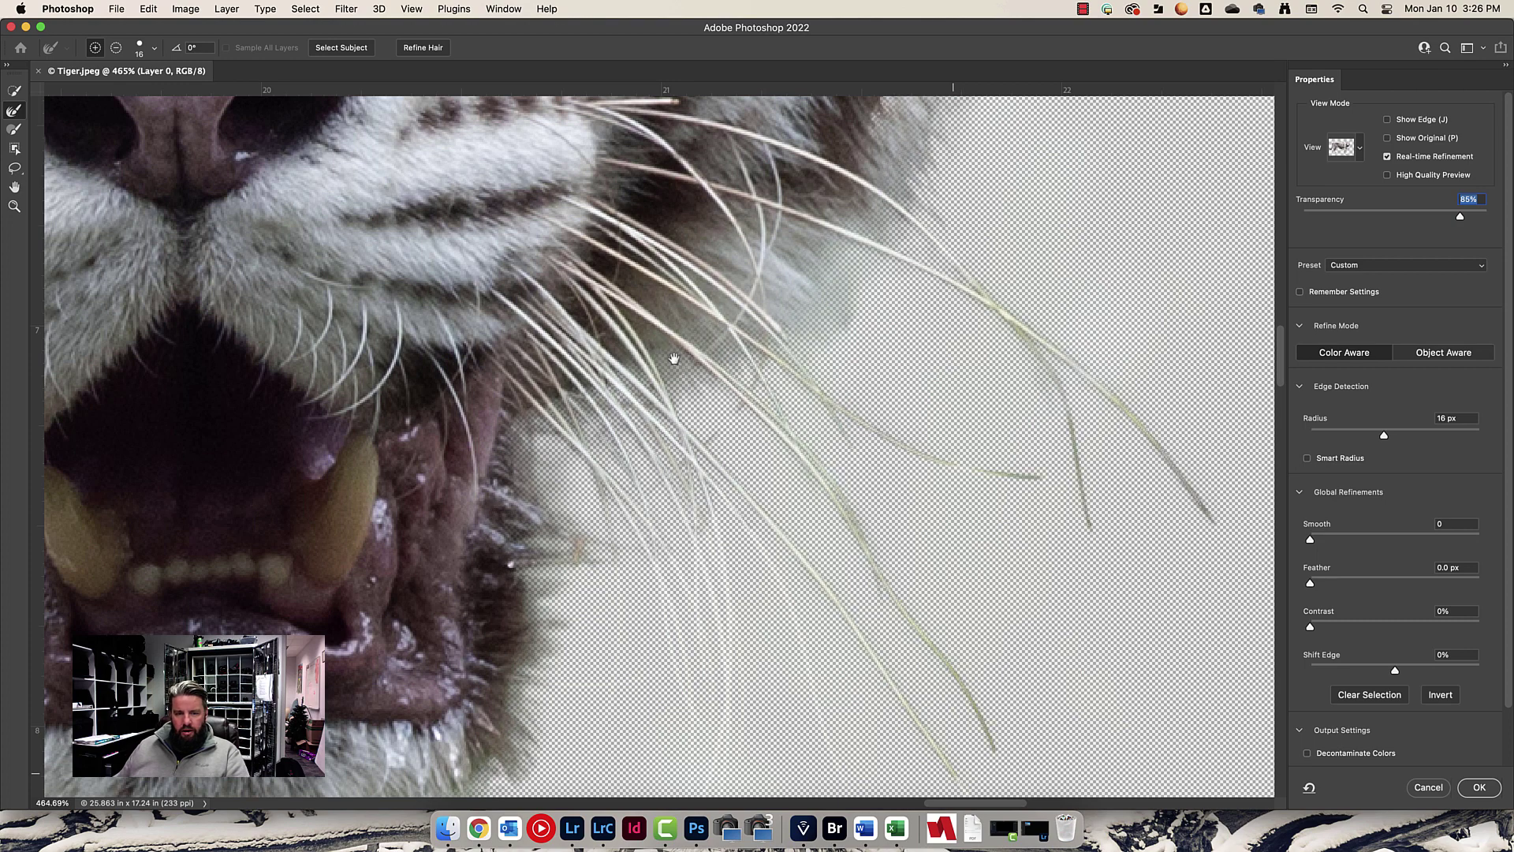
Paint over the remaining lower whiskers beside the mouth, following them to their tips, including the ones crossing beside the chin.
scroll(686, 315, "down", 3)
scroll(686, 316, "right", 1)
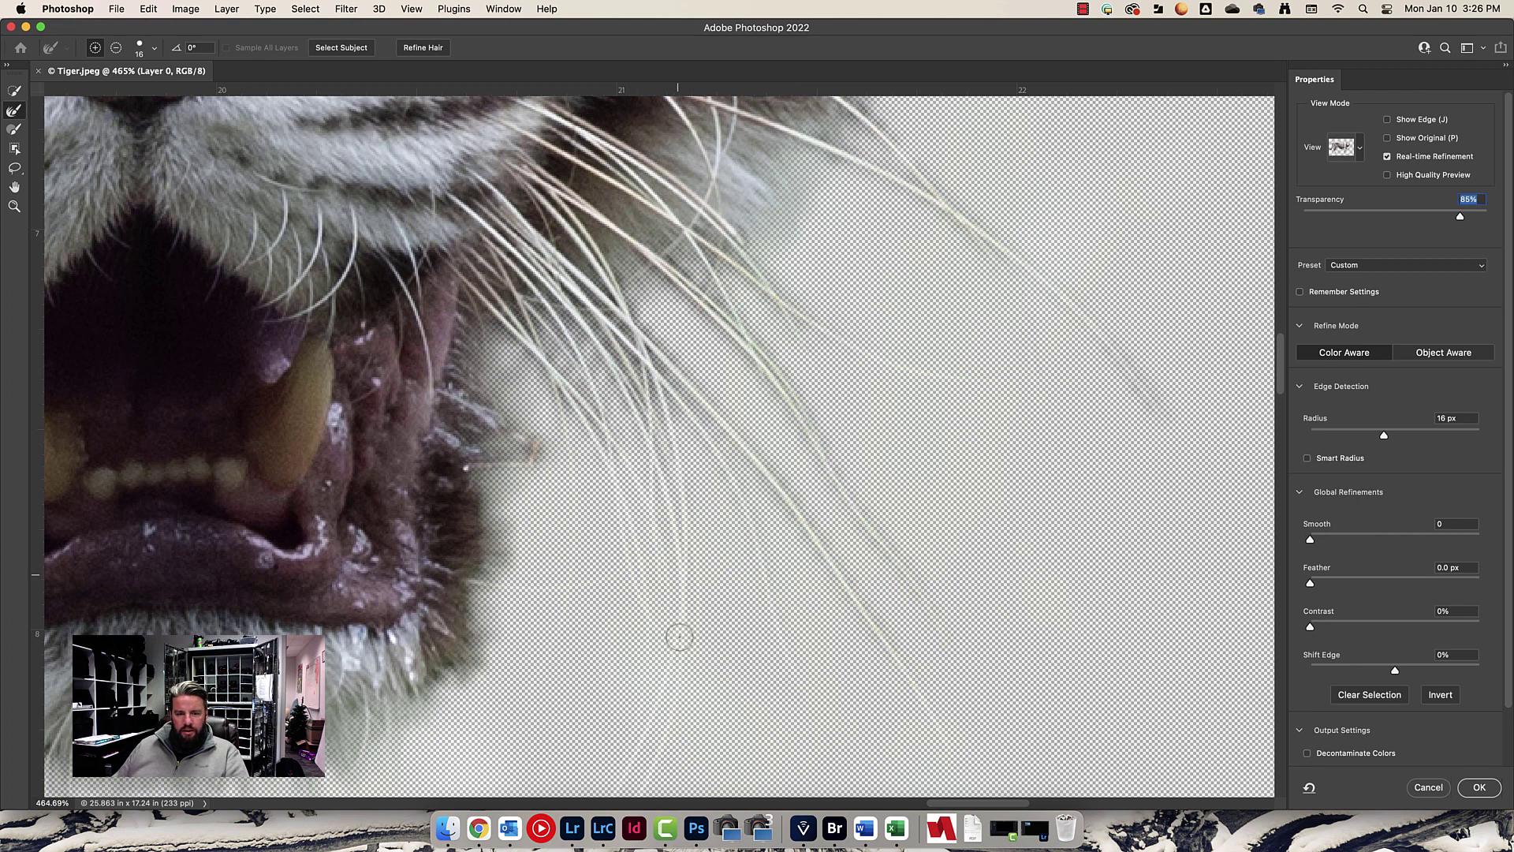
scroll(709, 497, "down", 3)
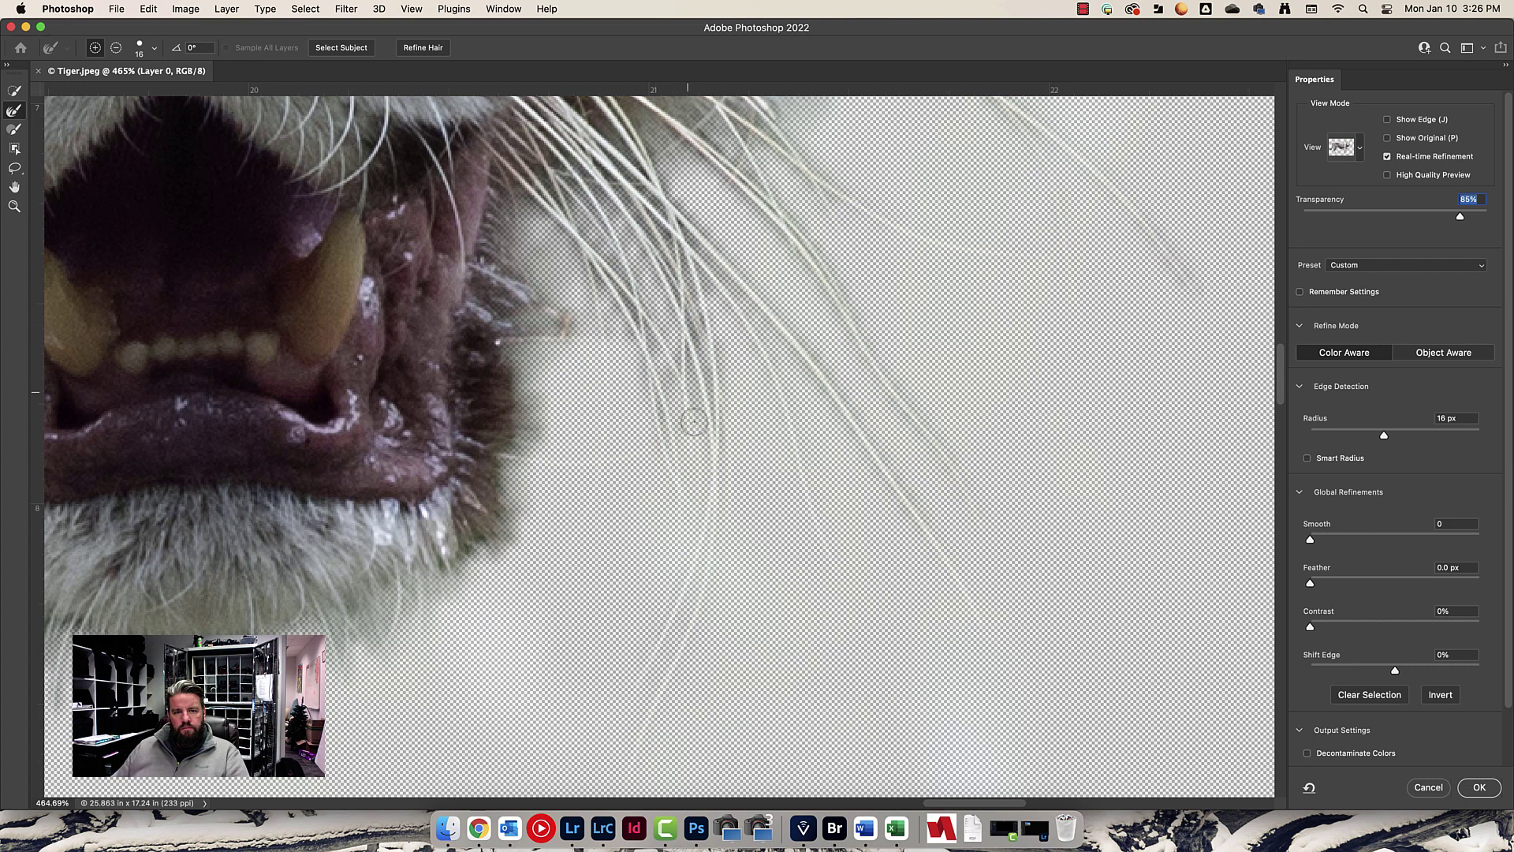
left_click_drag(505, 457, 654, 450)
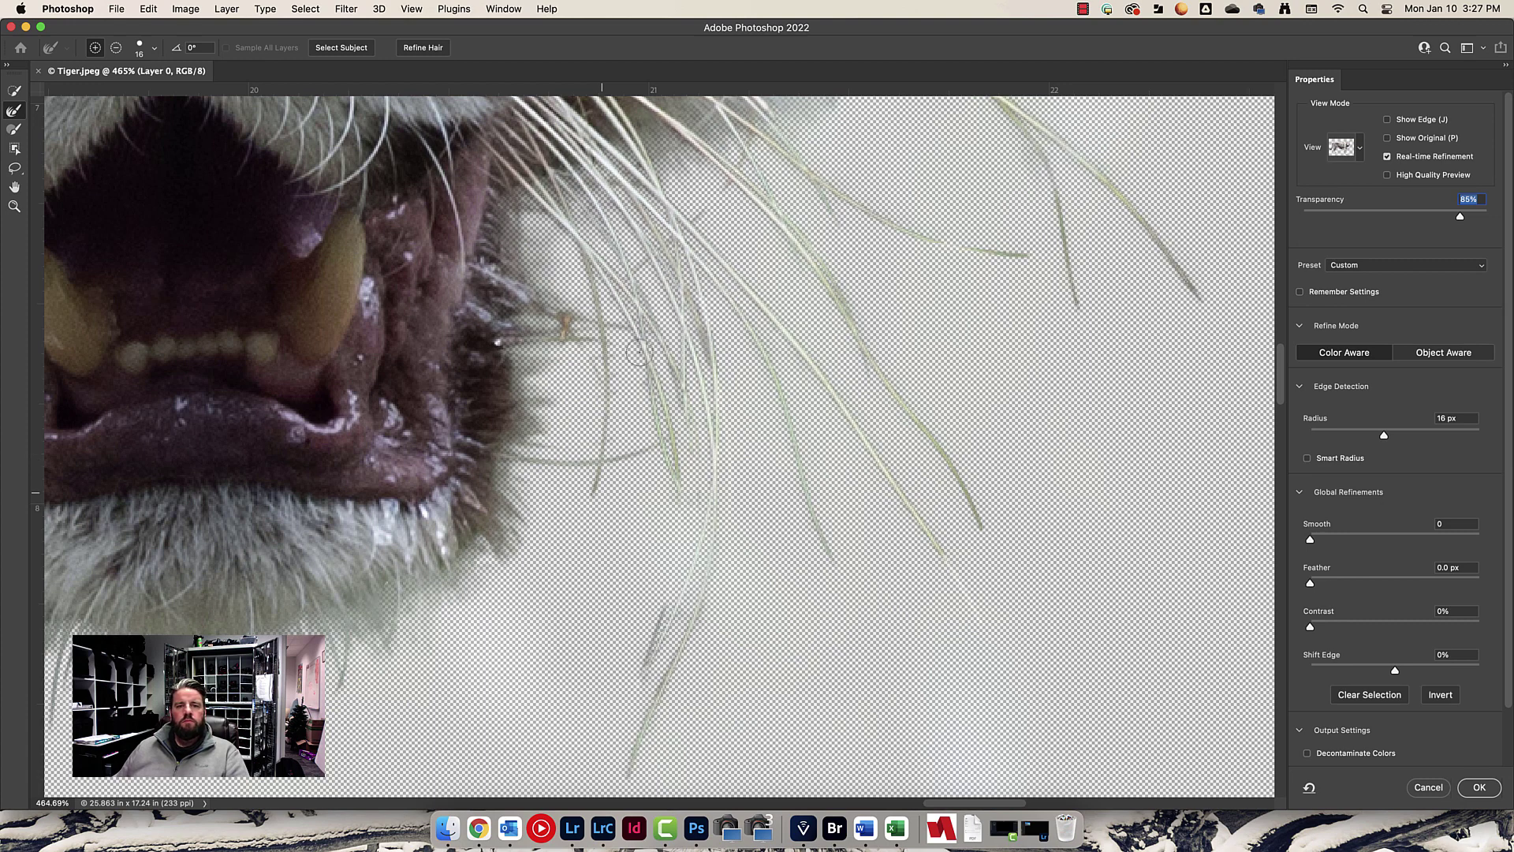
Check the cutout for leftover background from the chin to the belly, and activate the Brush tool for the patch under the belly.
scroll(729, 281, "down", 5)
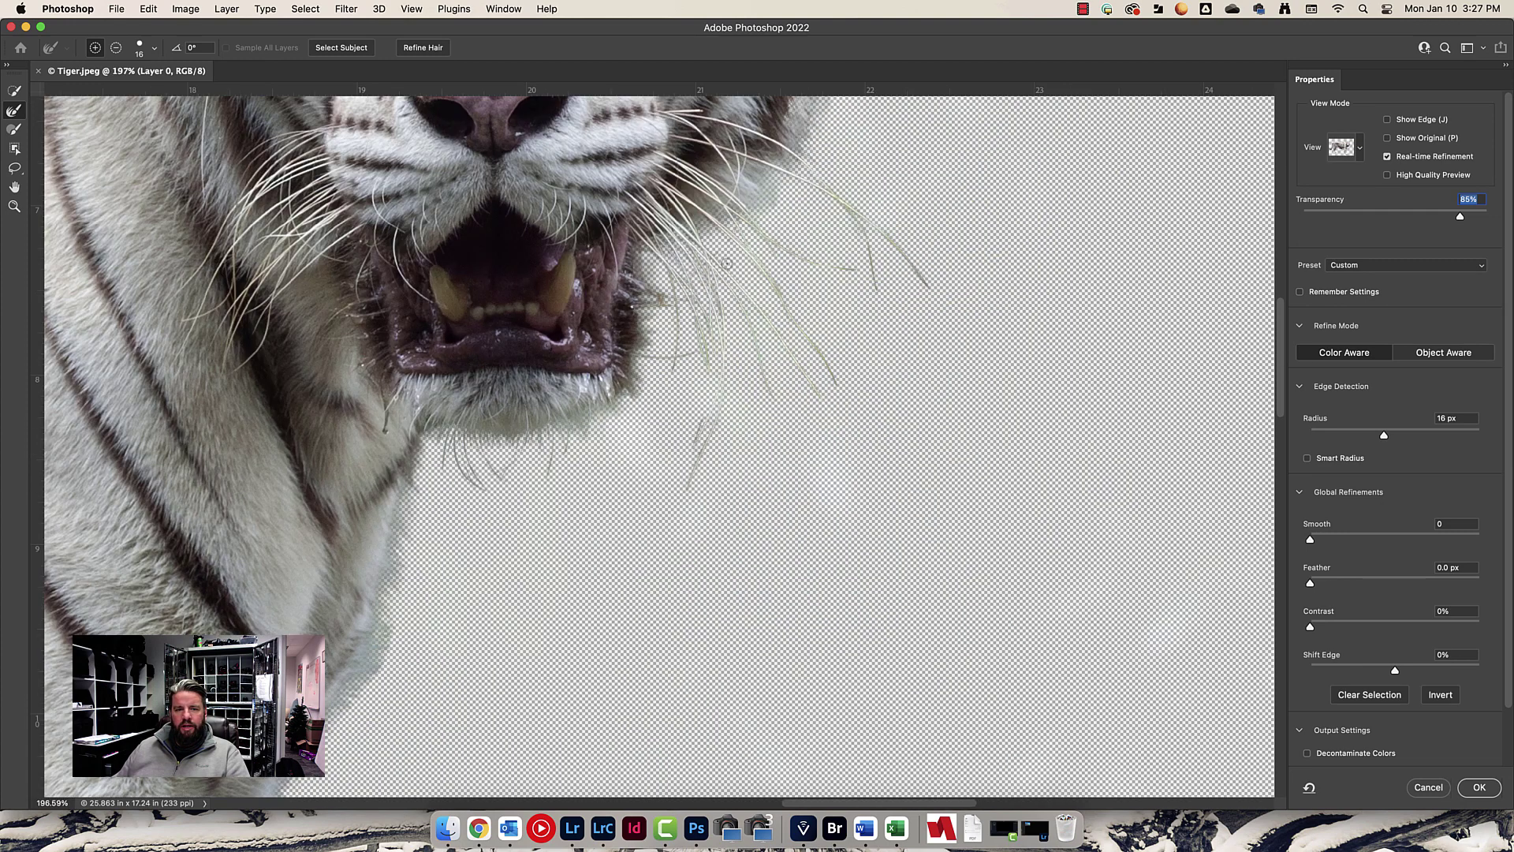
scroll(716, 364, "up", 3)
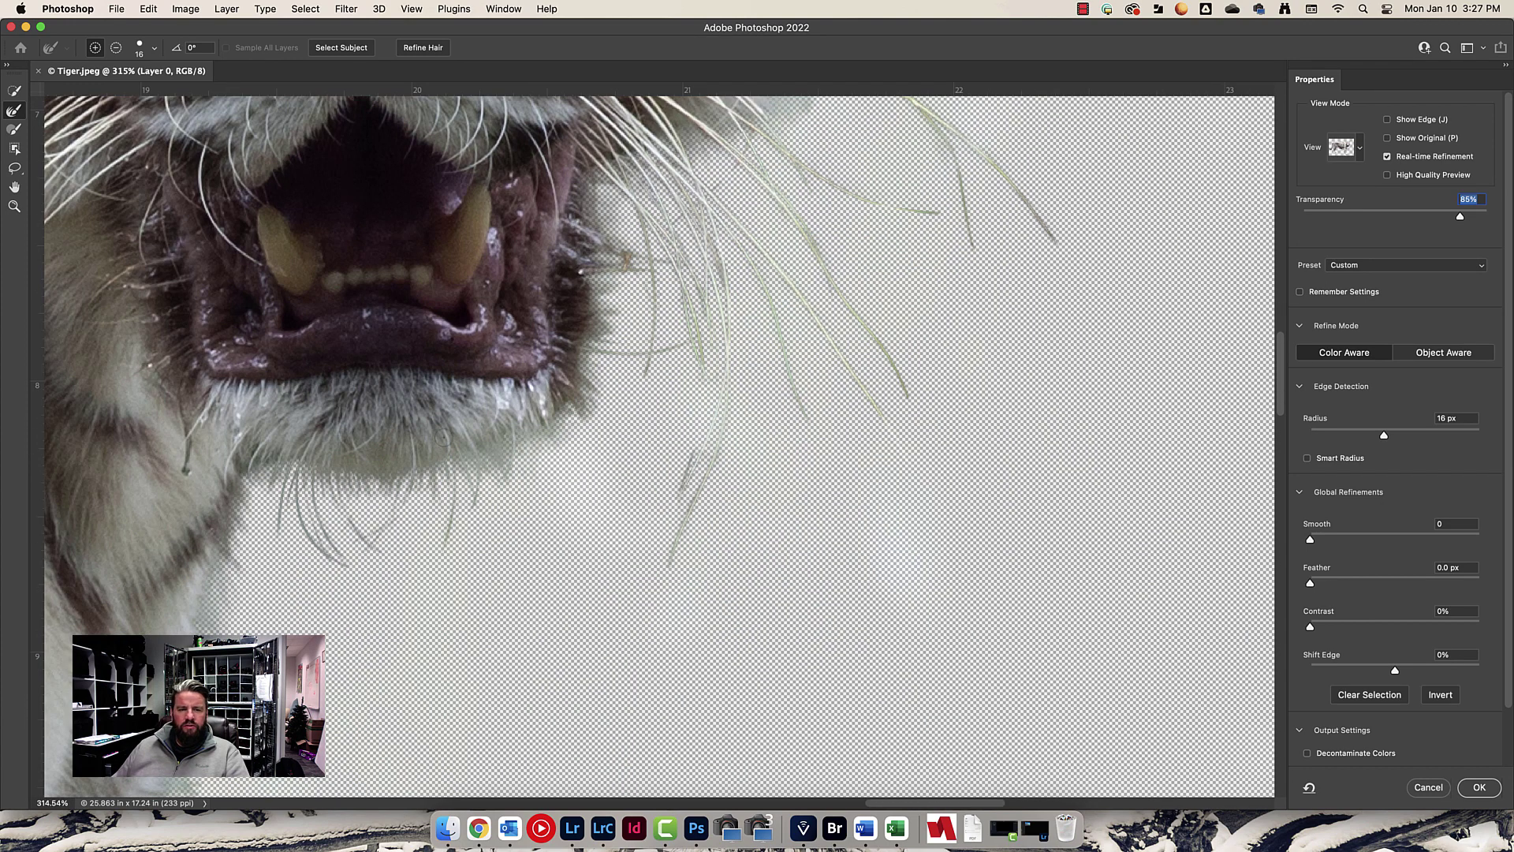
scroll(370, 450, "down", 10)
scroll(371, 442, "left", 5)
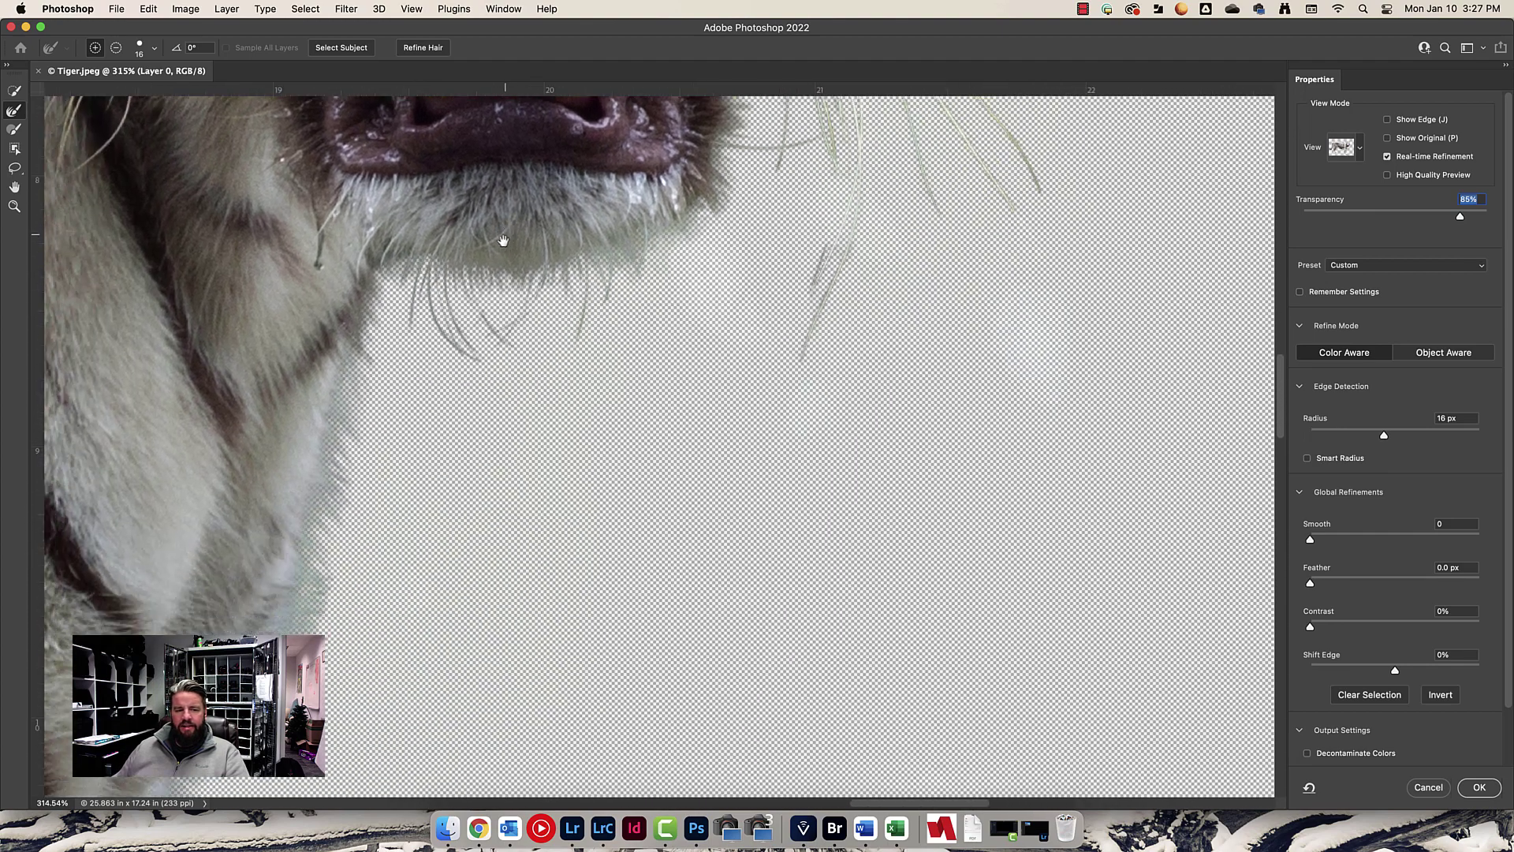
scroll(415, 337, "down", 10)
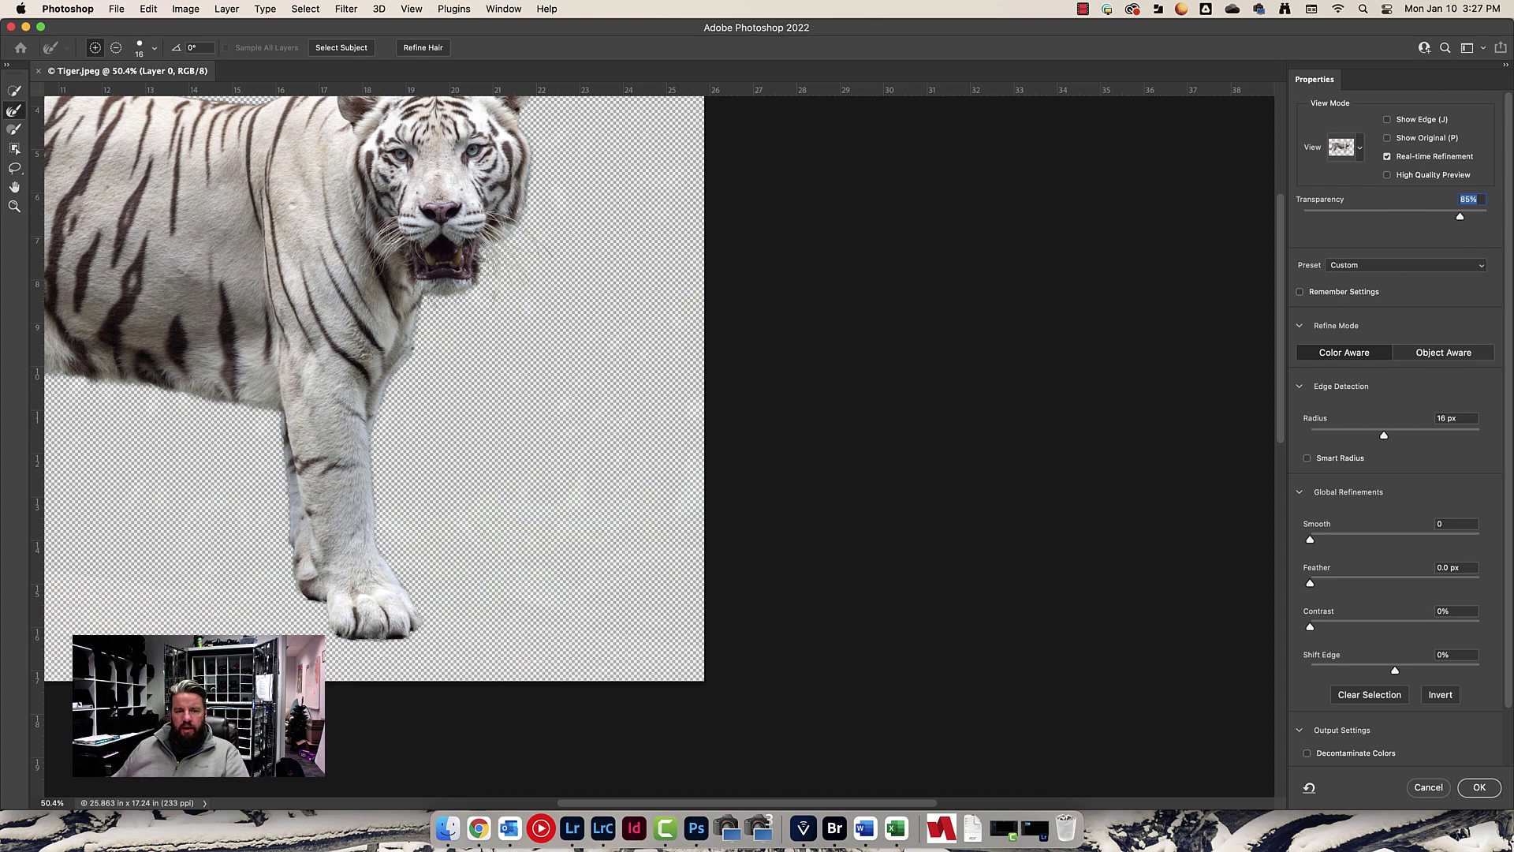
left_click_drag(404, 353, 801, 379)
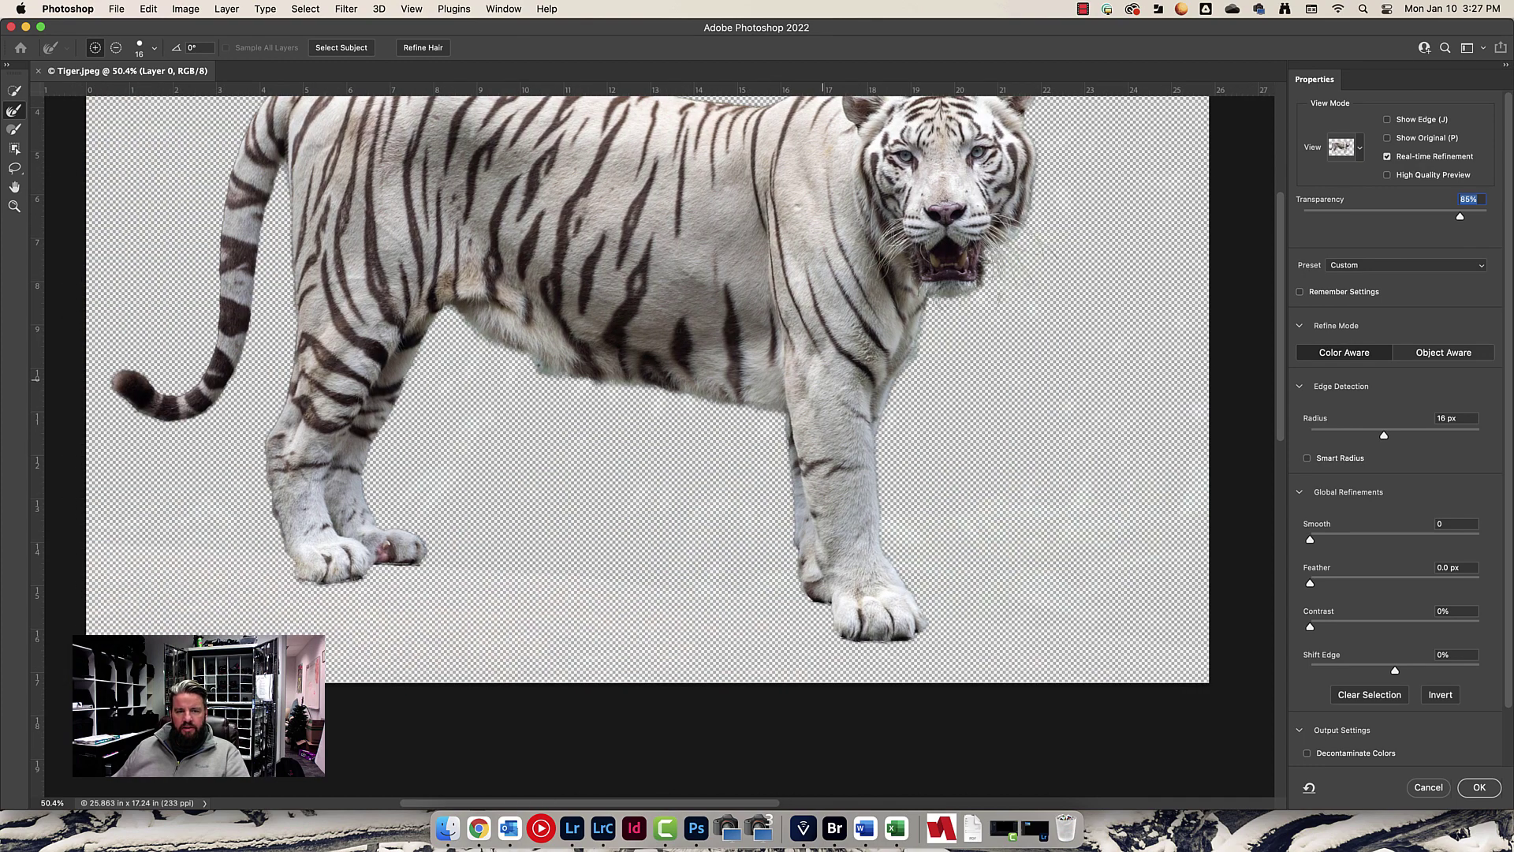
scroll(543, 363, "up", 5)
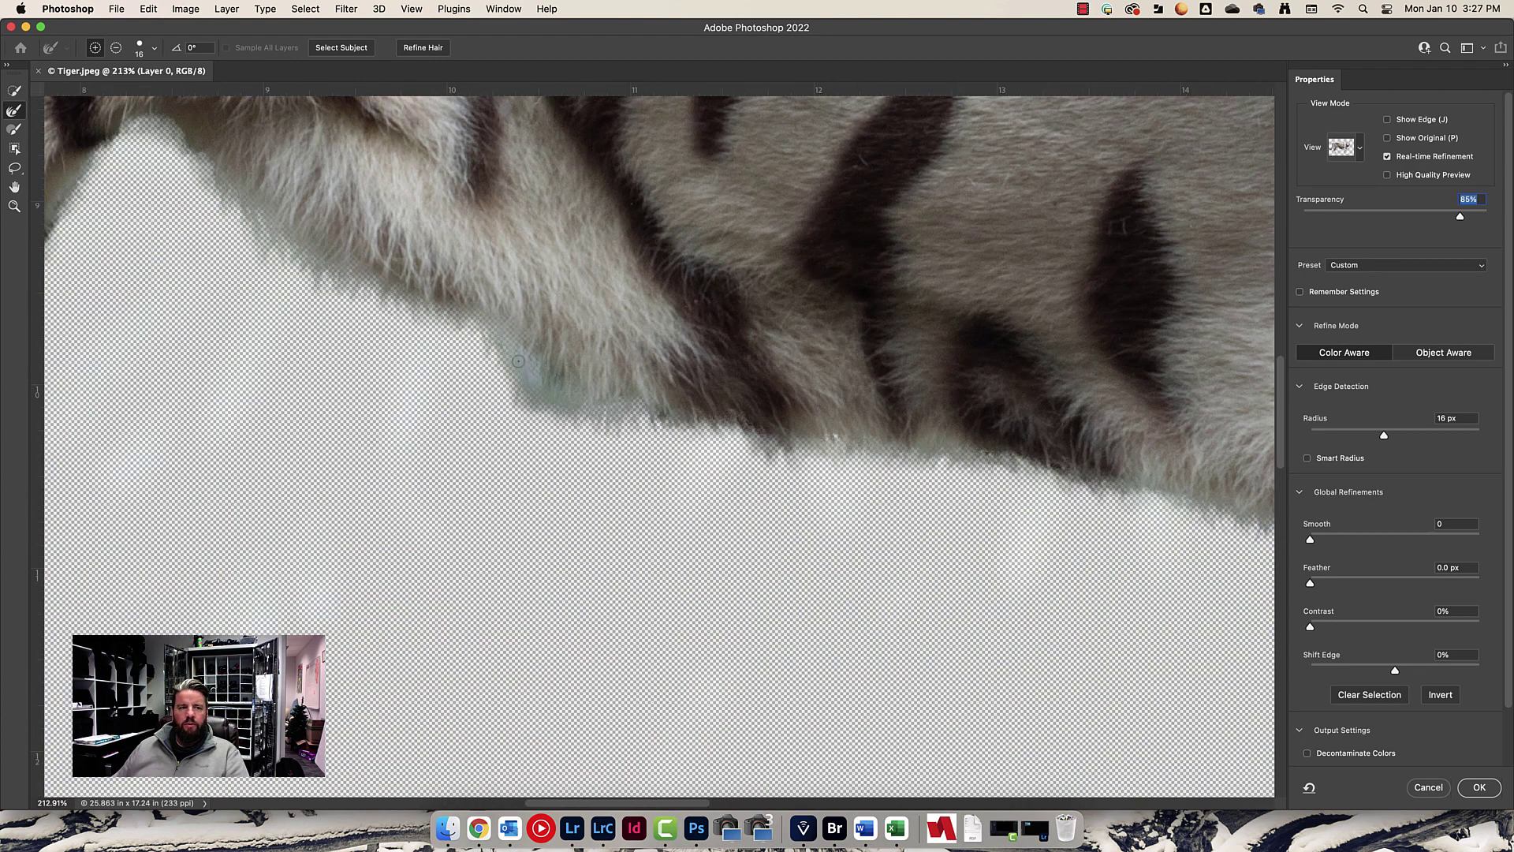
key("b")
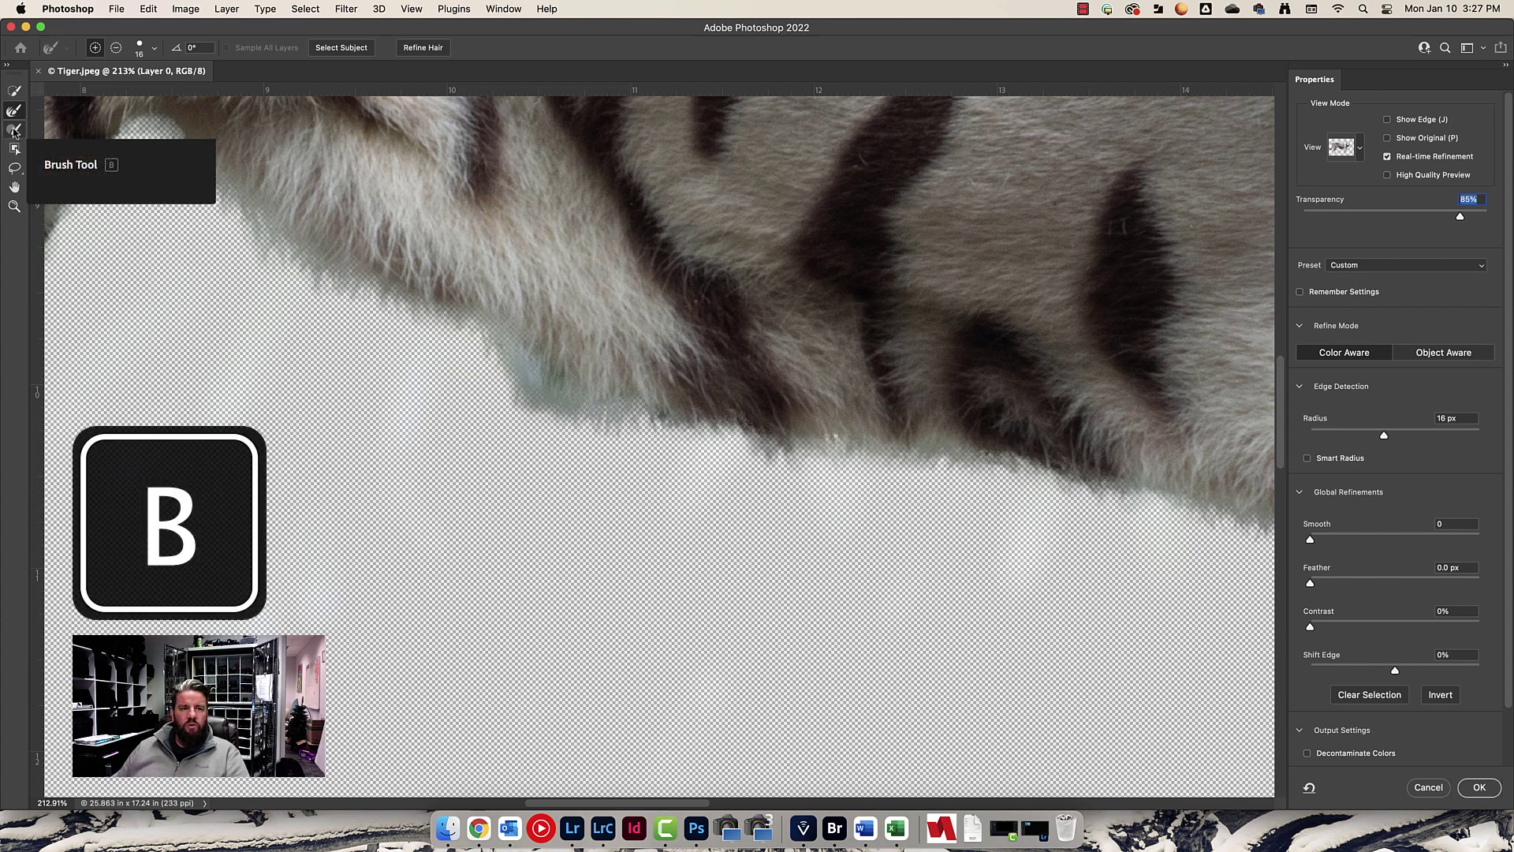
left_click(14, 130)
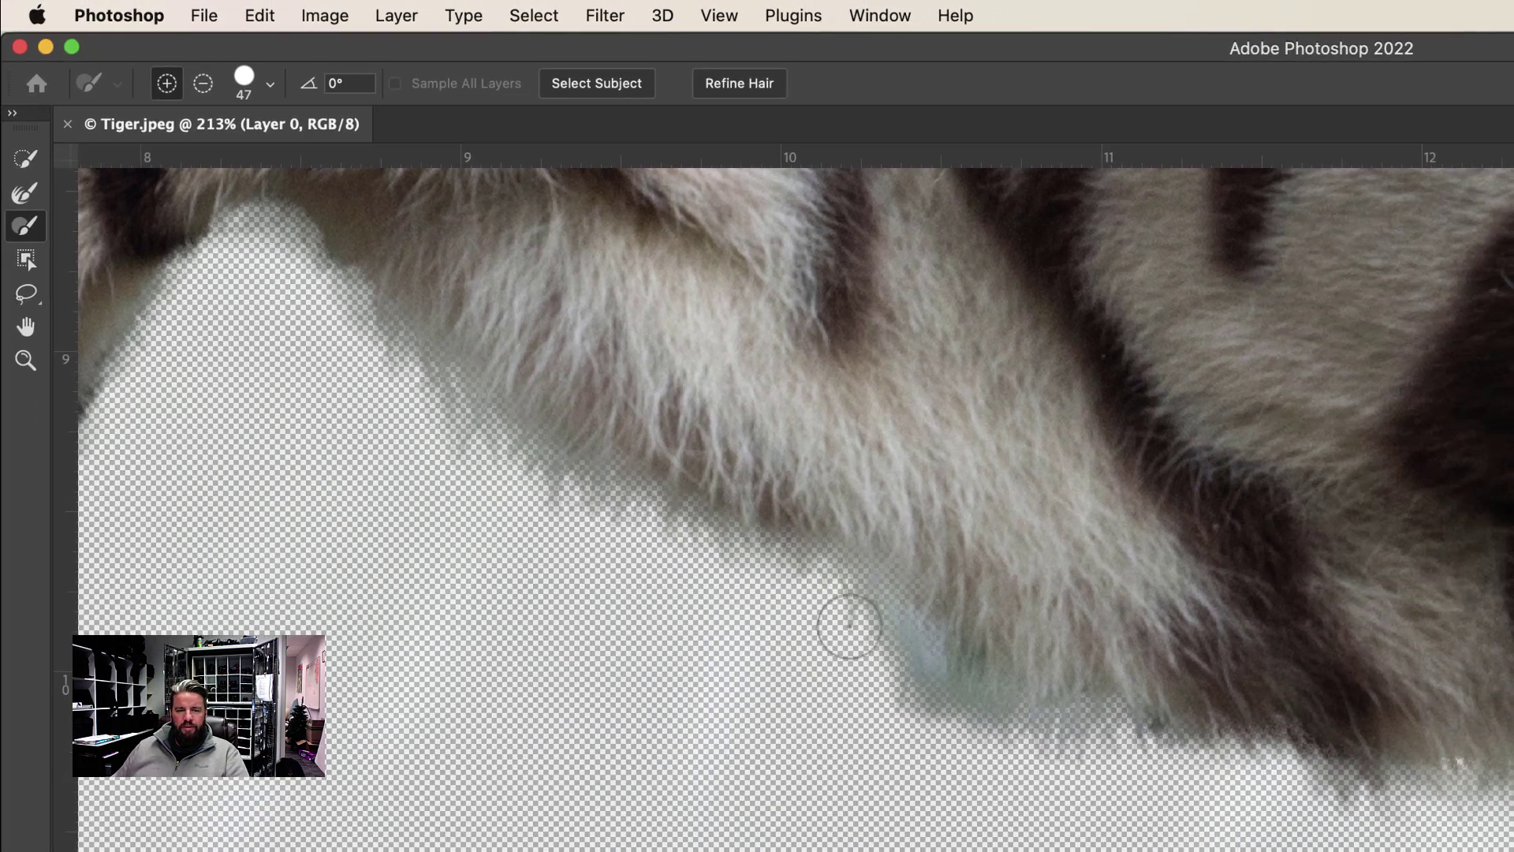
Try adding and subtracting selection area along the belly edge with the 47 px Brush tool, and undo the strokes.
mouse_move(845, 623)
left_mouse_down()
mouse_move(963, 748)
mouse_move(891, 661)
left_mouse_up()
mouse_move(903, 718)
left_mouse_down()
mouse_move(986, 717)
mouse_move(1104, 753)
mouse_move(986, 781)
left_mouse_up()
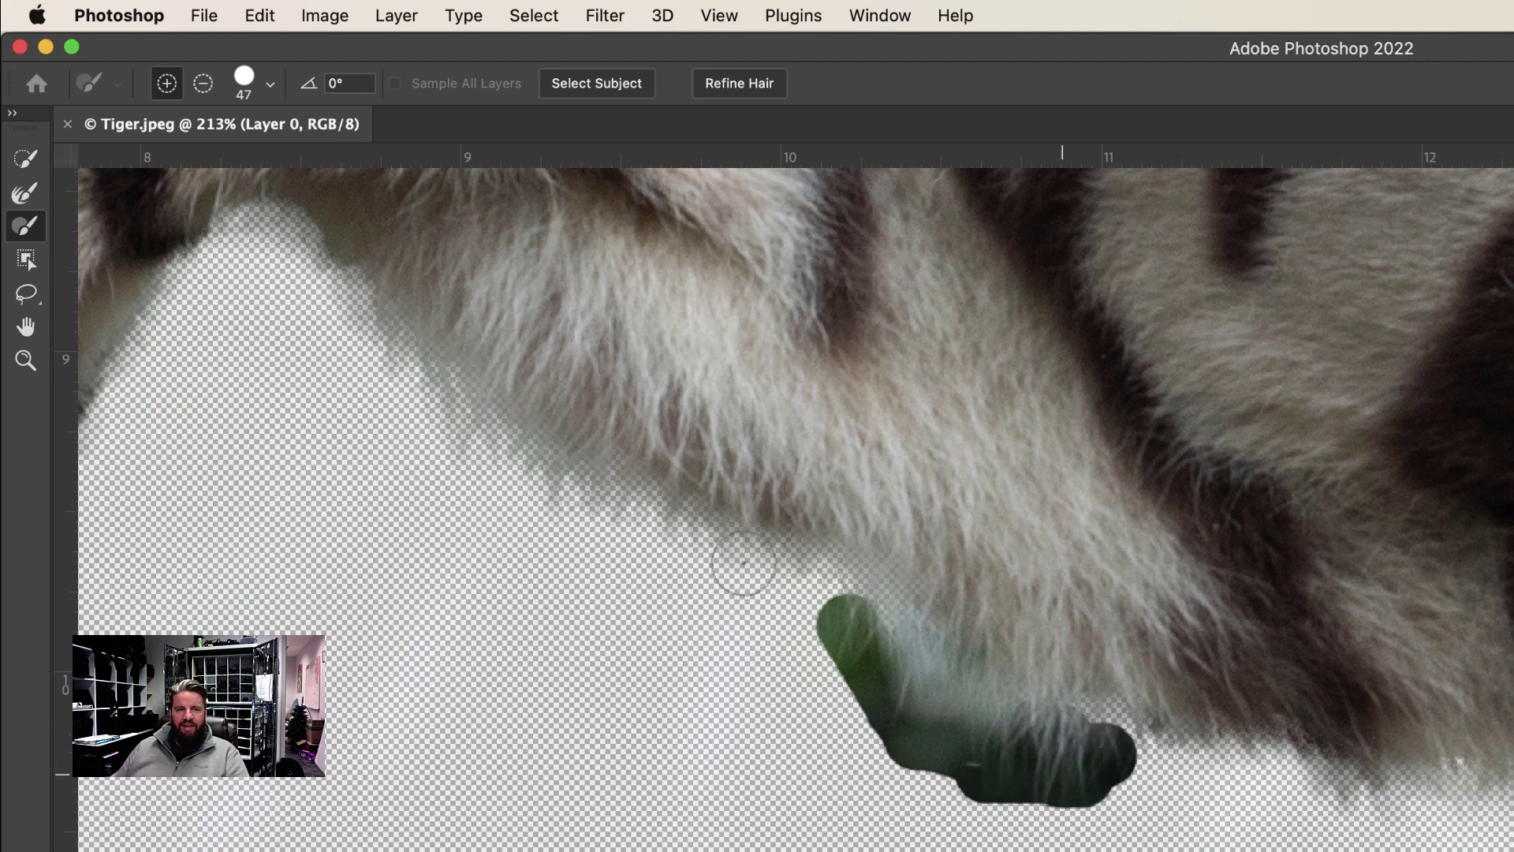
left_click(203, 83)
mouse_move(783, 625)
left_mouse_down()
mouse_move(840, 618)
mouse_move(989, 728)
mouse_move(1099, 745)
mouse_move(837, 695)
mouse_move(1043, 798)
mouse_move(1129, 790)
mouse_move(1001, 787)
mouse_move(918, 751)
mouse_move(826, 657)
mouse_move(1051, 778)
left_mouse_up()
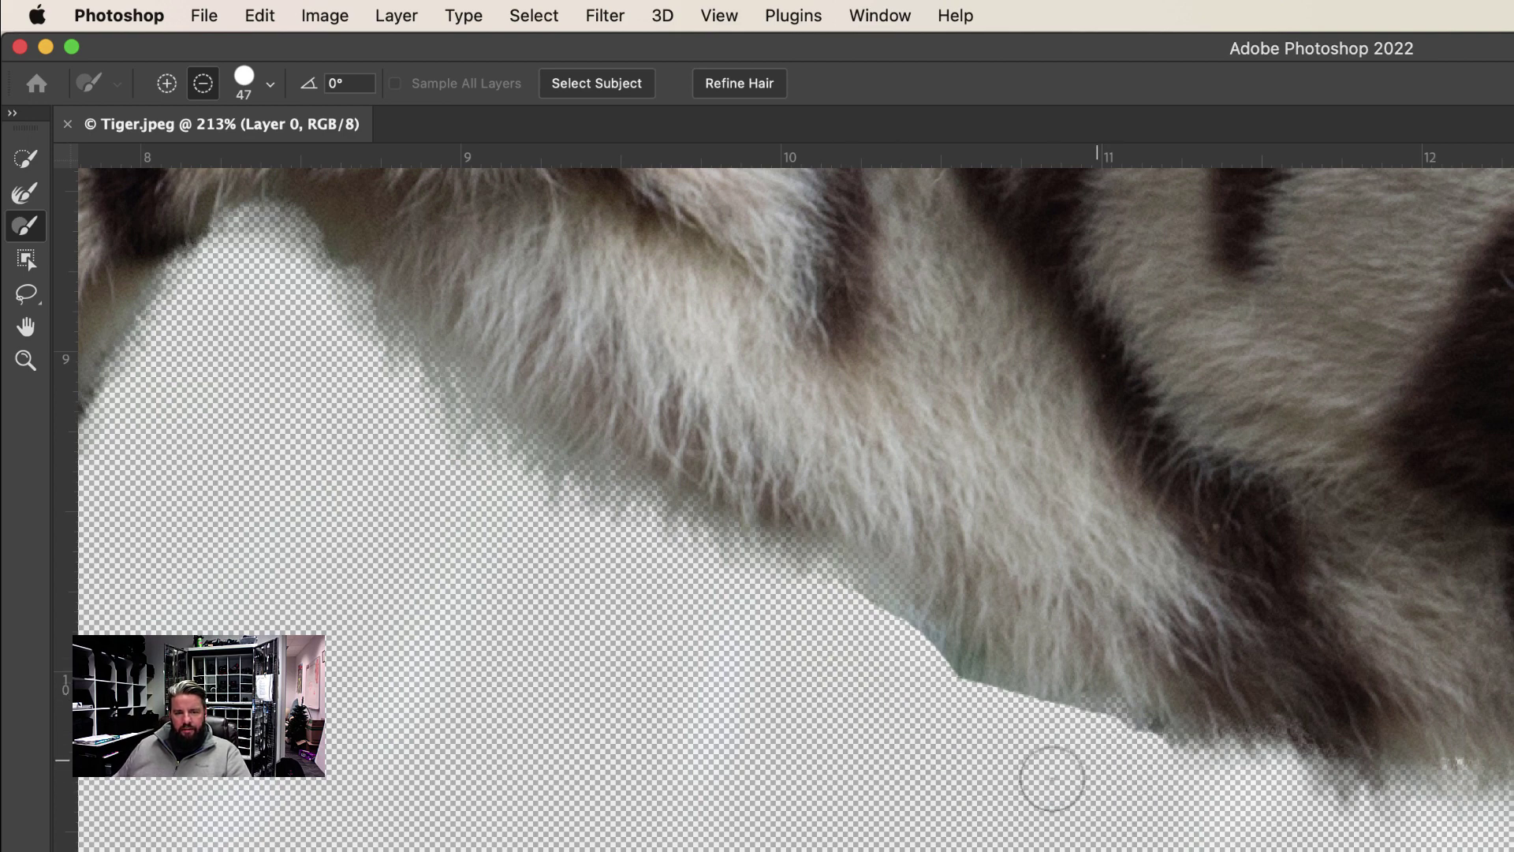
key("super+z")
key("super+z")
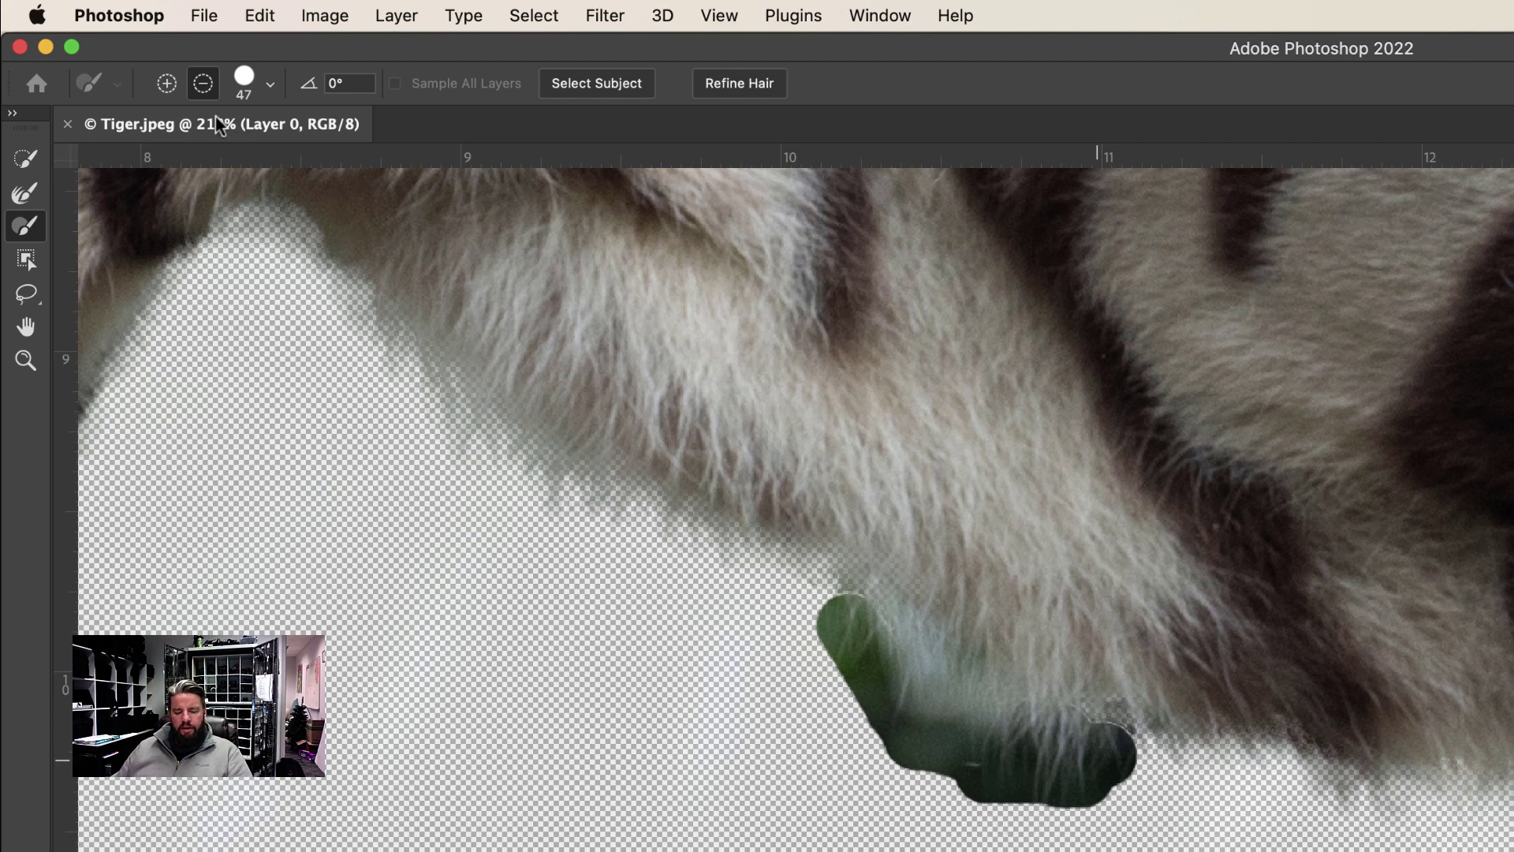
key("super+z")
Subtract the leftover background patch under the belly with the Brush tool, and restore the fur edge there with the Refine Edge Brush.
left_click(166, 84)
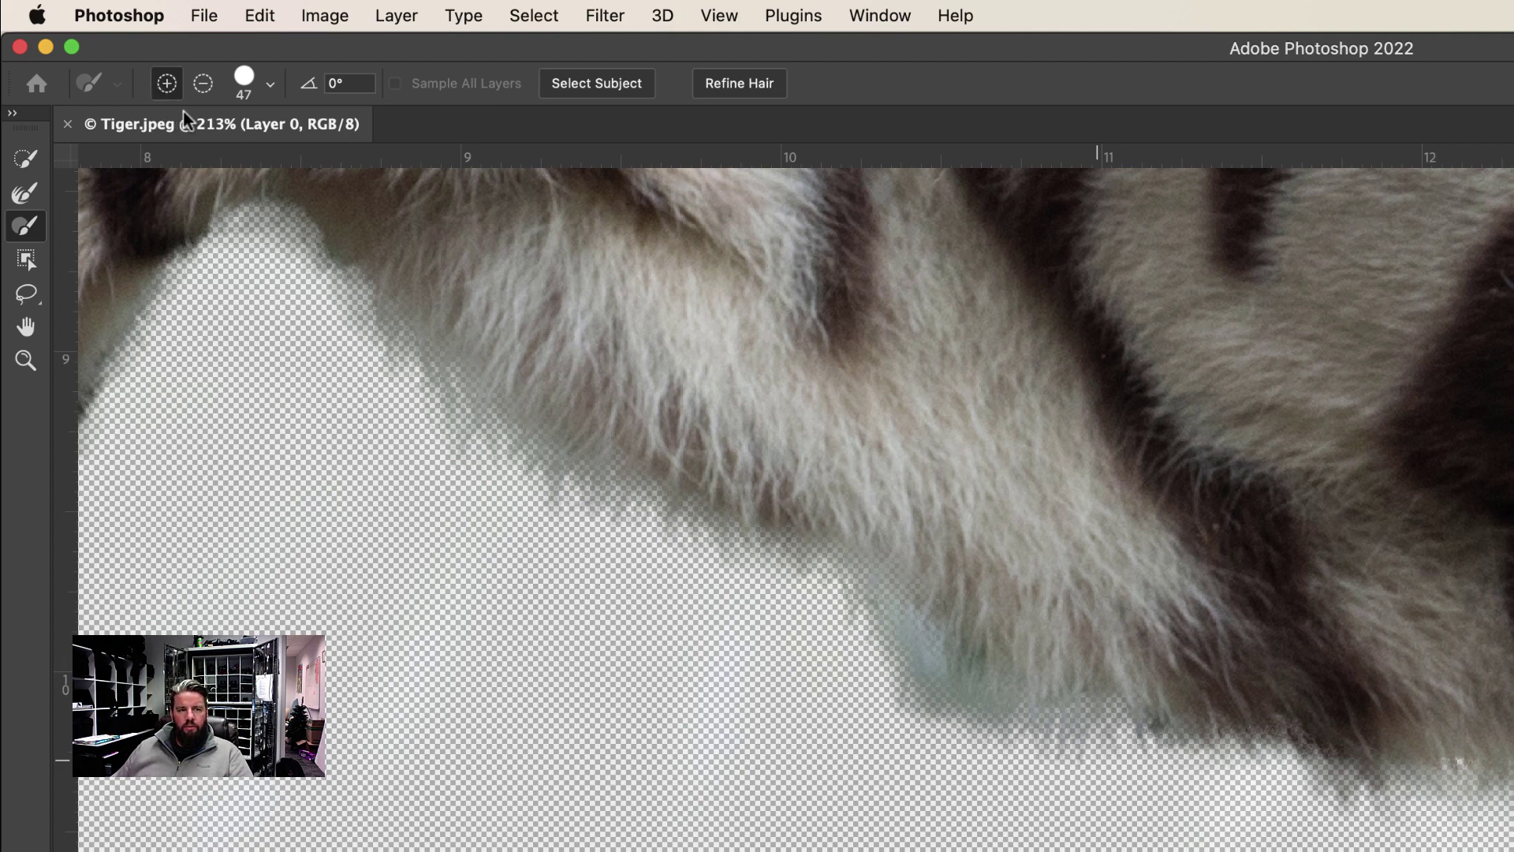
key("alt")
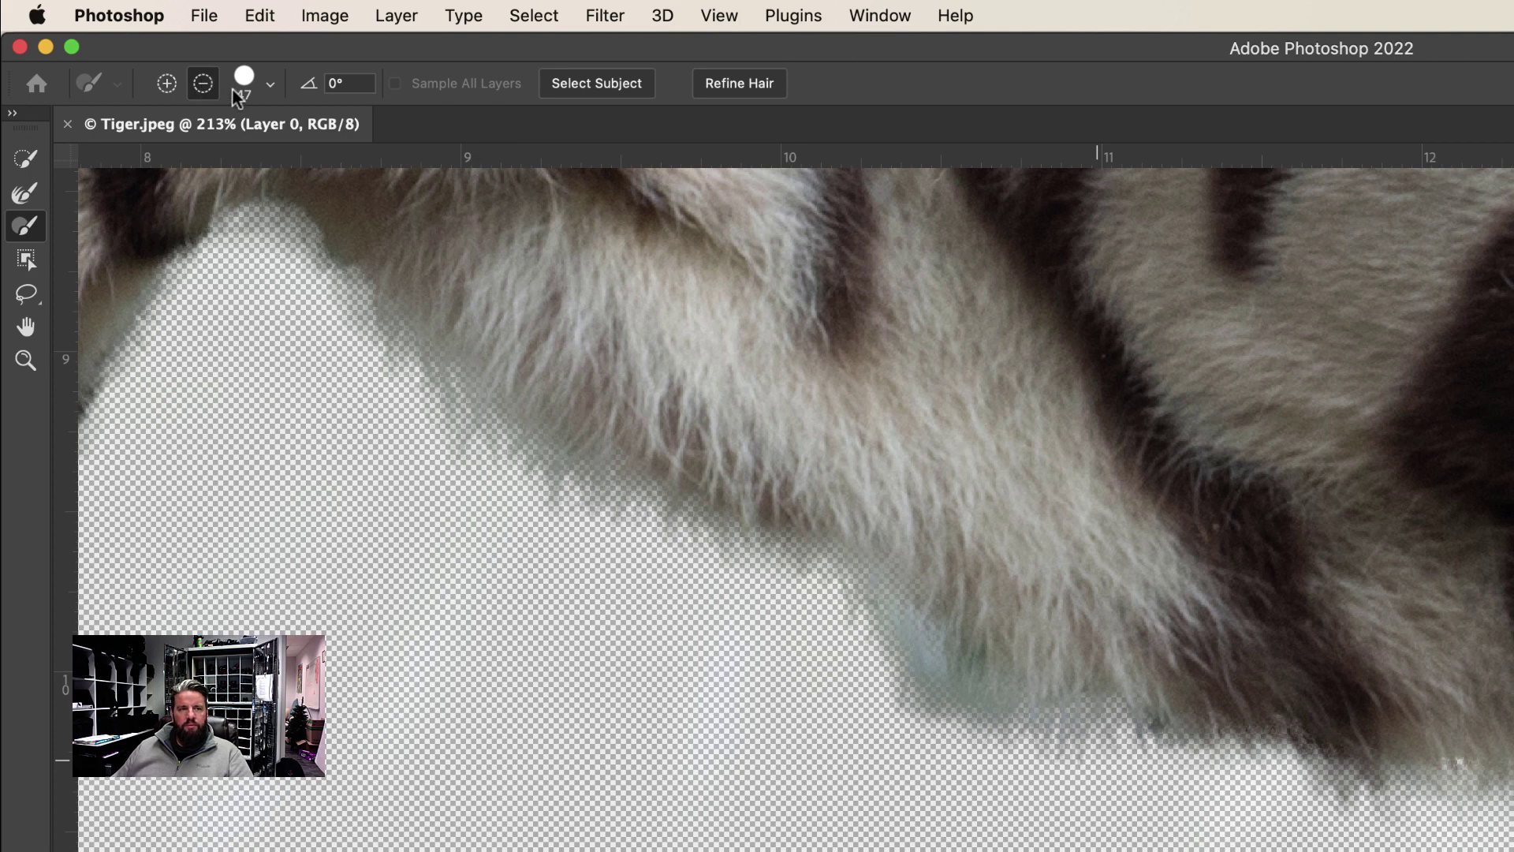
key("alt")
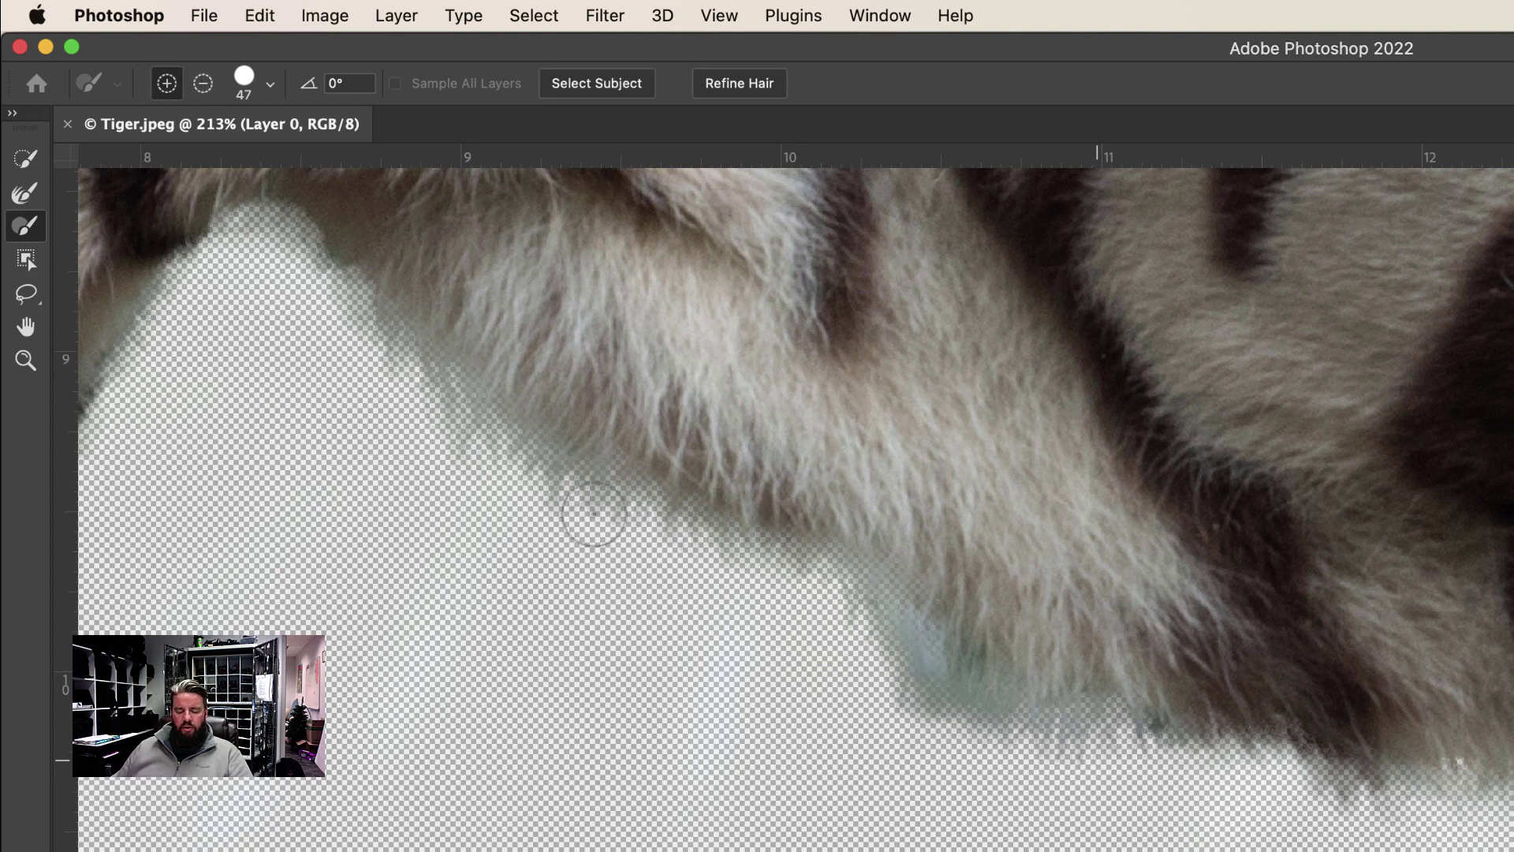
key("alt")
mouse_move(825, 608)
left_mouse_down()
mouse_move(990, 699)
mouse_move(1115, 726)
left_mouse_up()
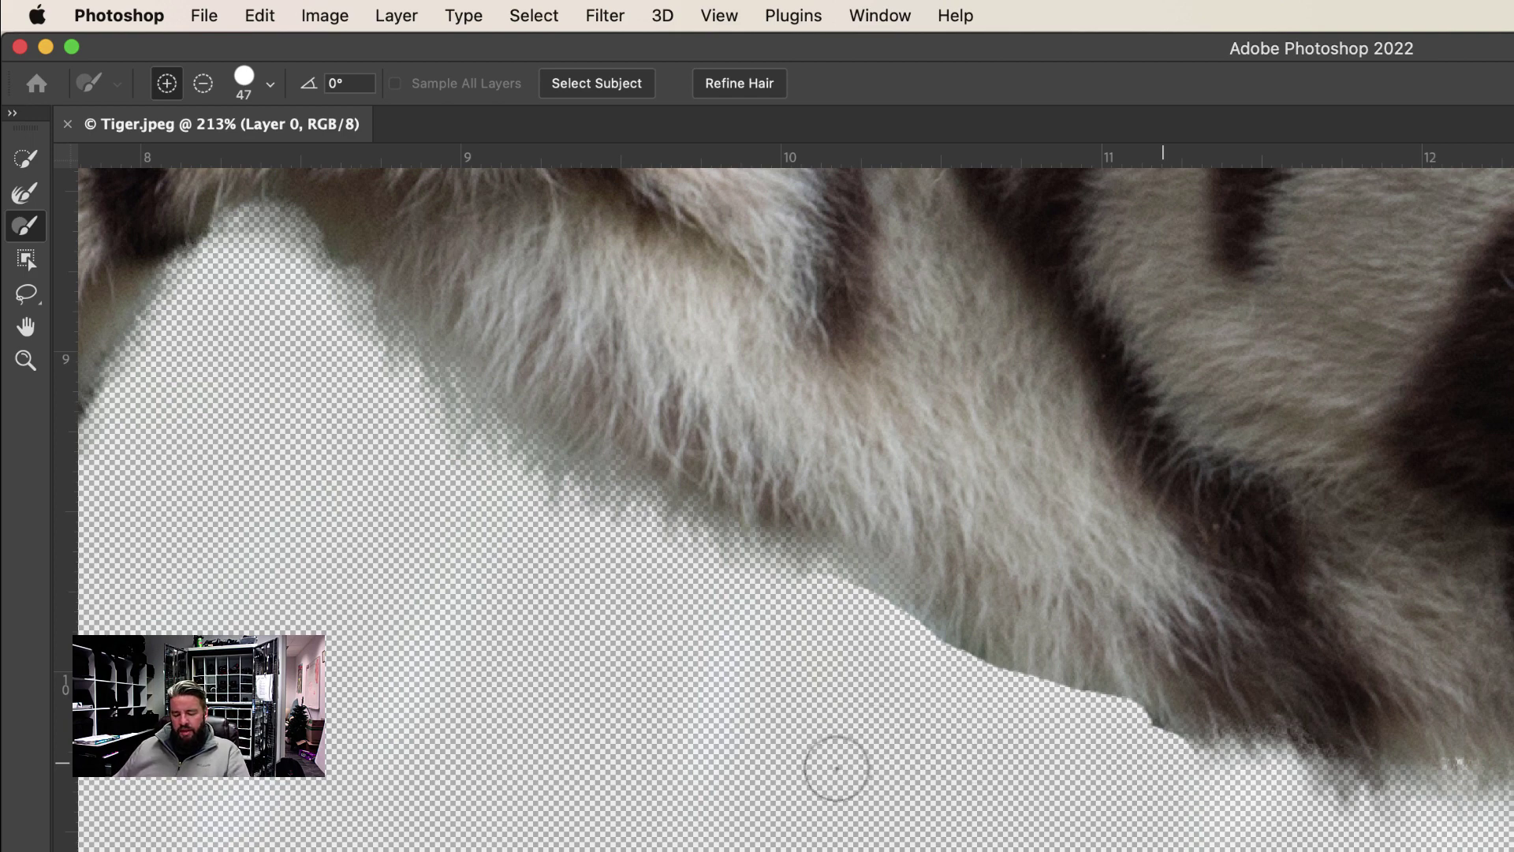
key("r")
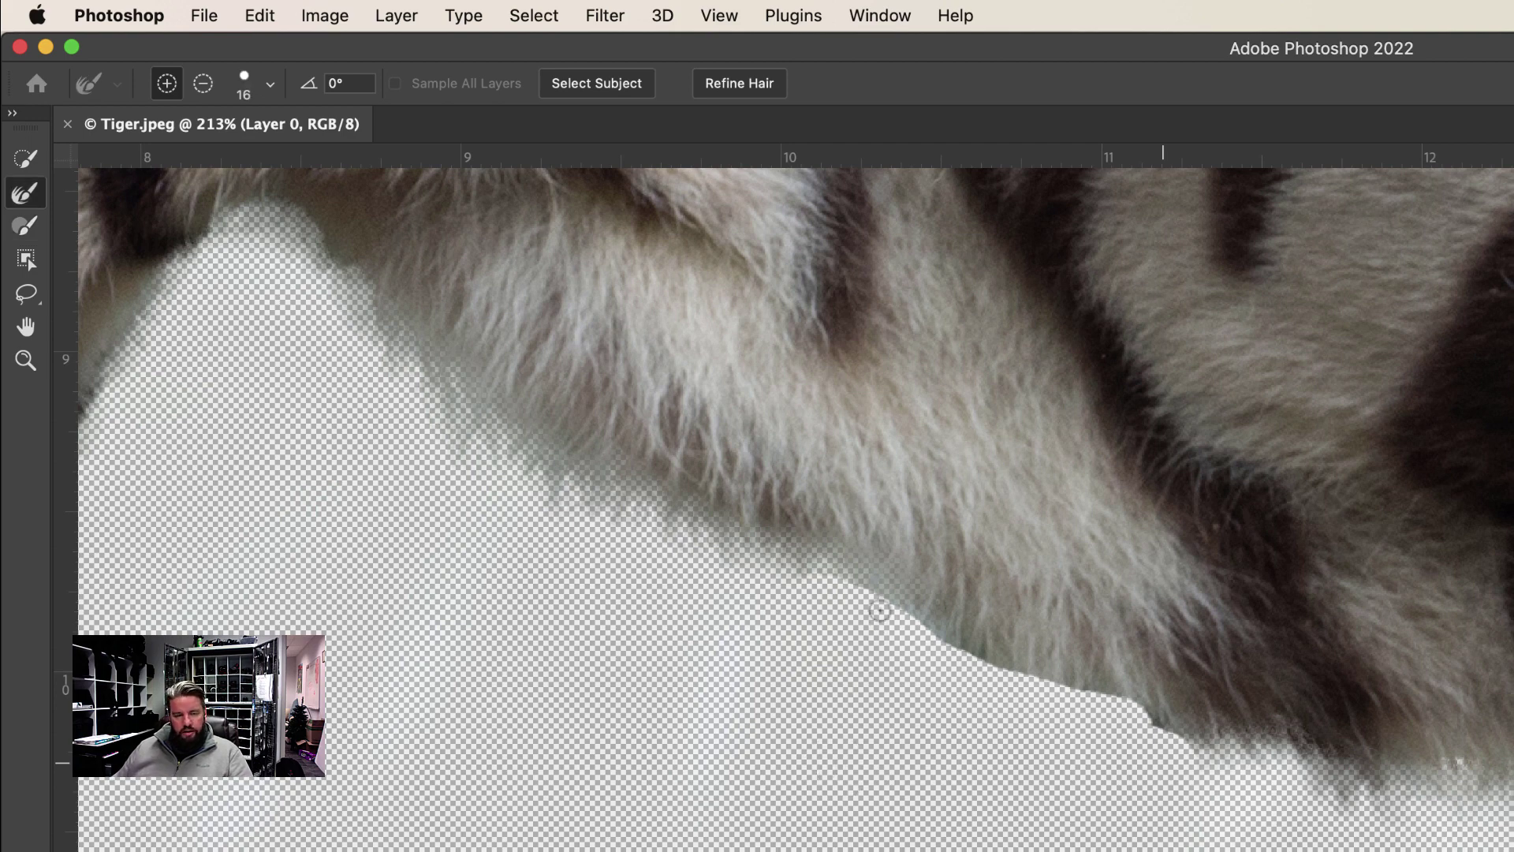
mouse_move(880, 611)
left_mouse_down()
mouse_move(906, 618)
mouse_move(830, 564)
mouse_move(1041, 662)
mouse_move(1217, 719)
left_mouse_up()
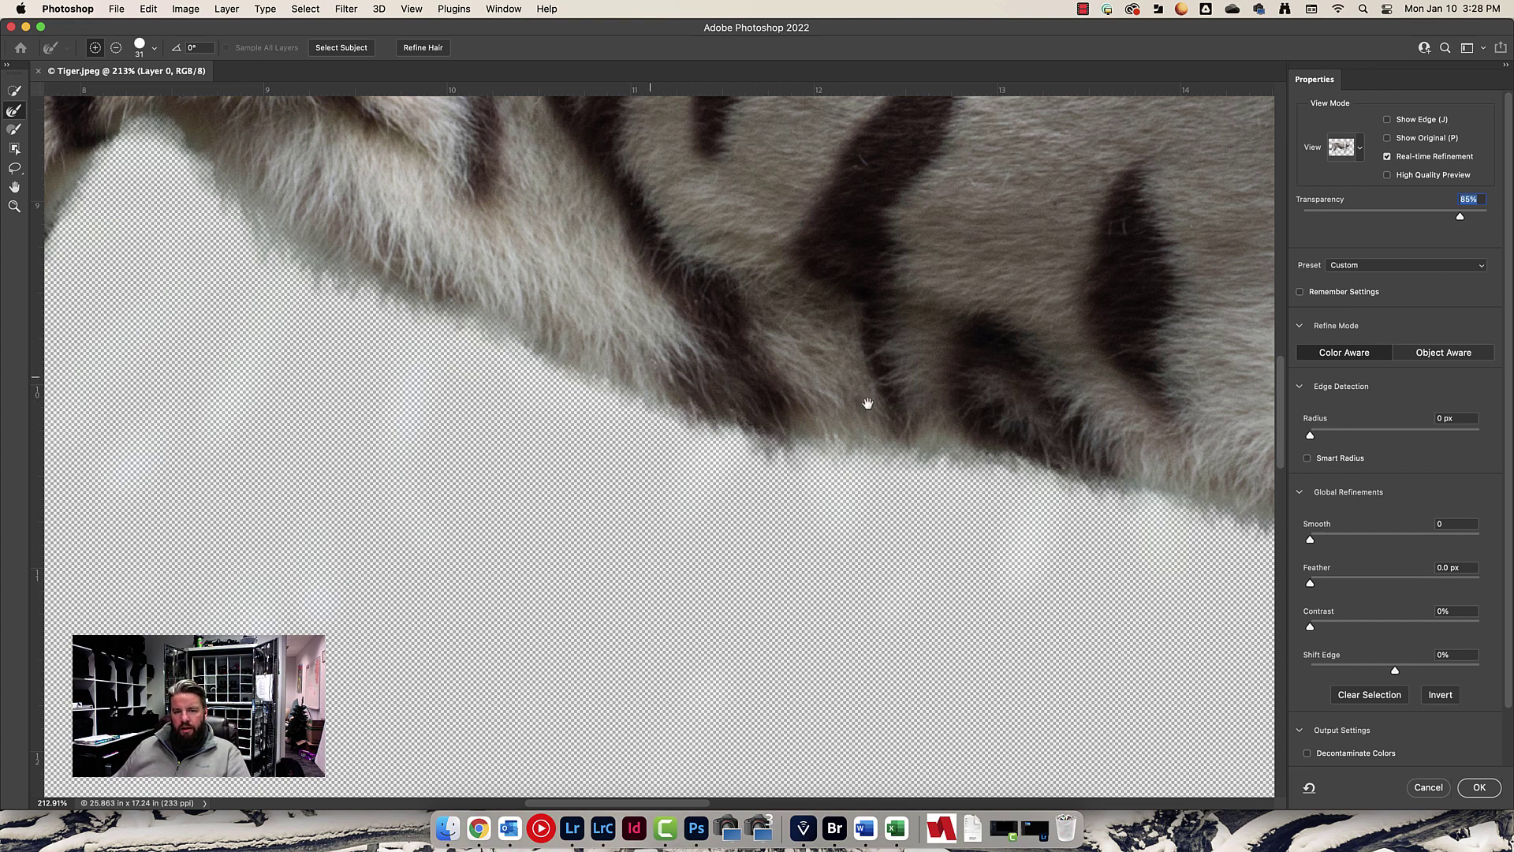
Subtract the leftover background from the chest edge with the 47 px Brush tool, and refine the fur there with the 31 px Refine Edge Brush.
scroll(868, 403, "right", 15)
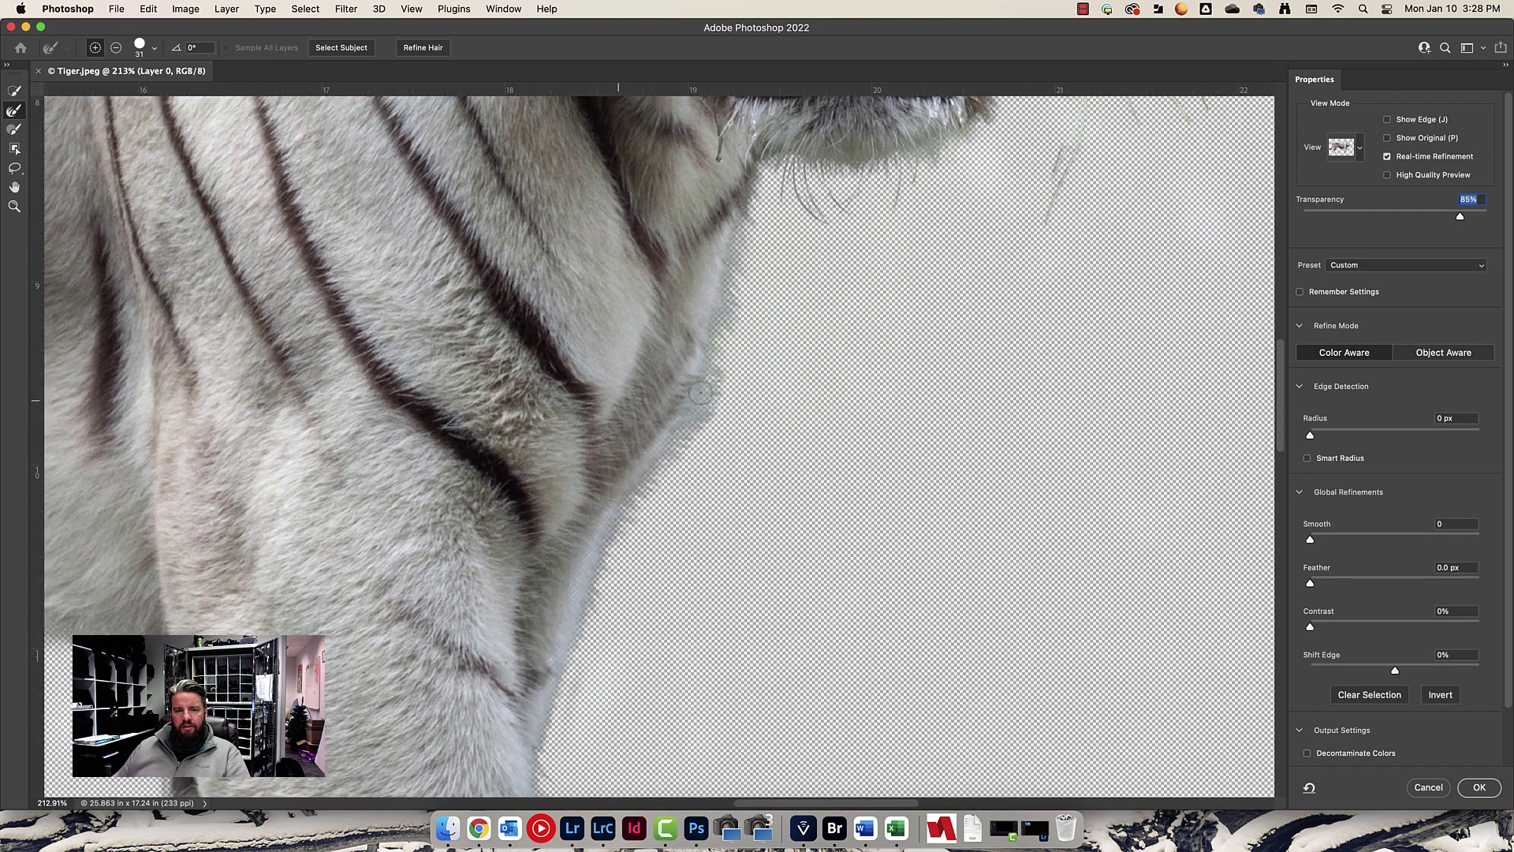
key("b")
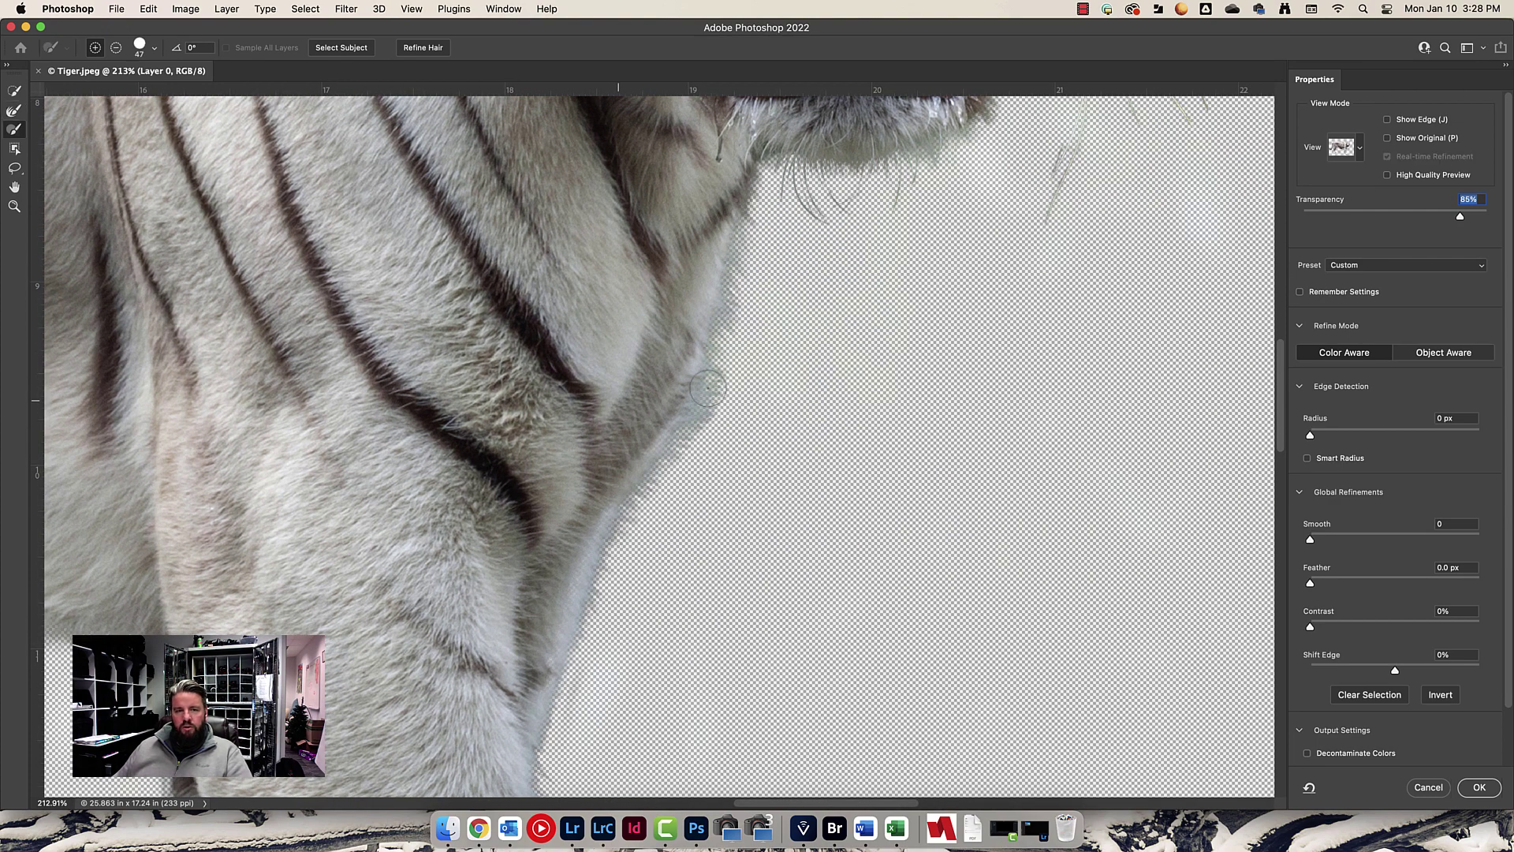
key("alt")
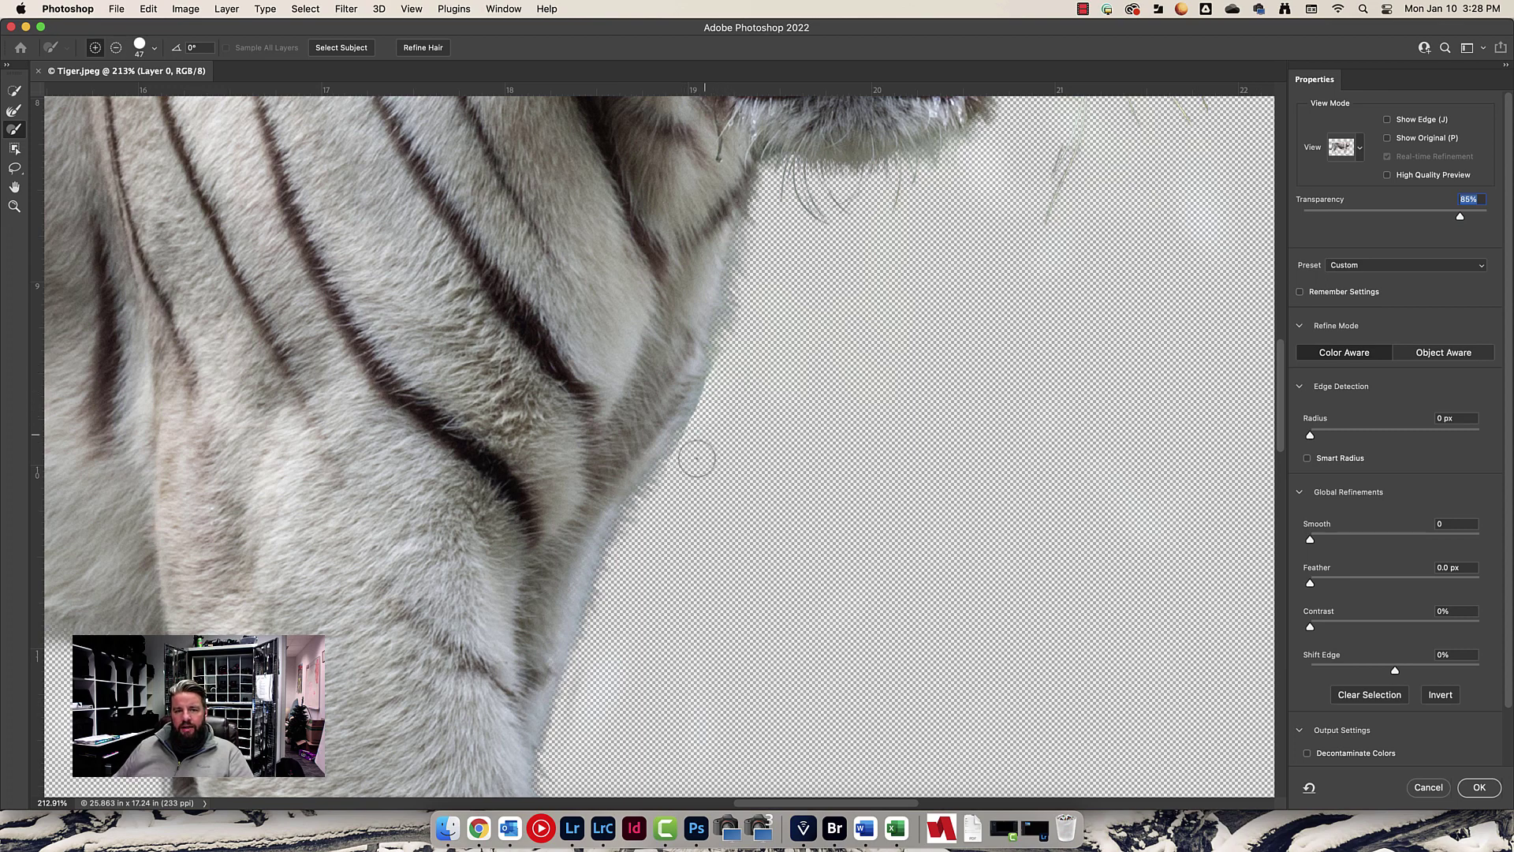
key("b")
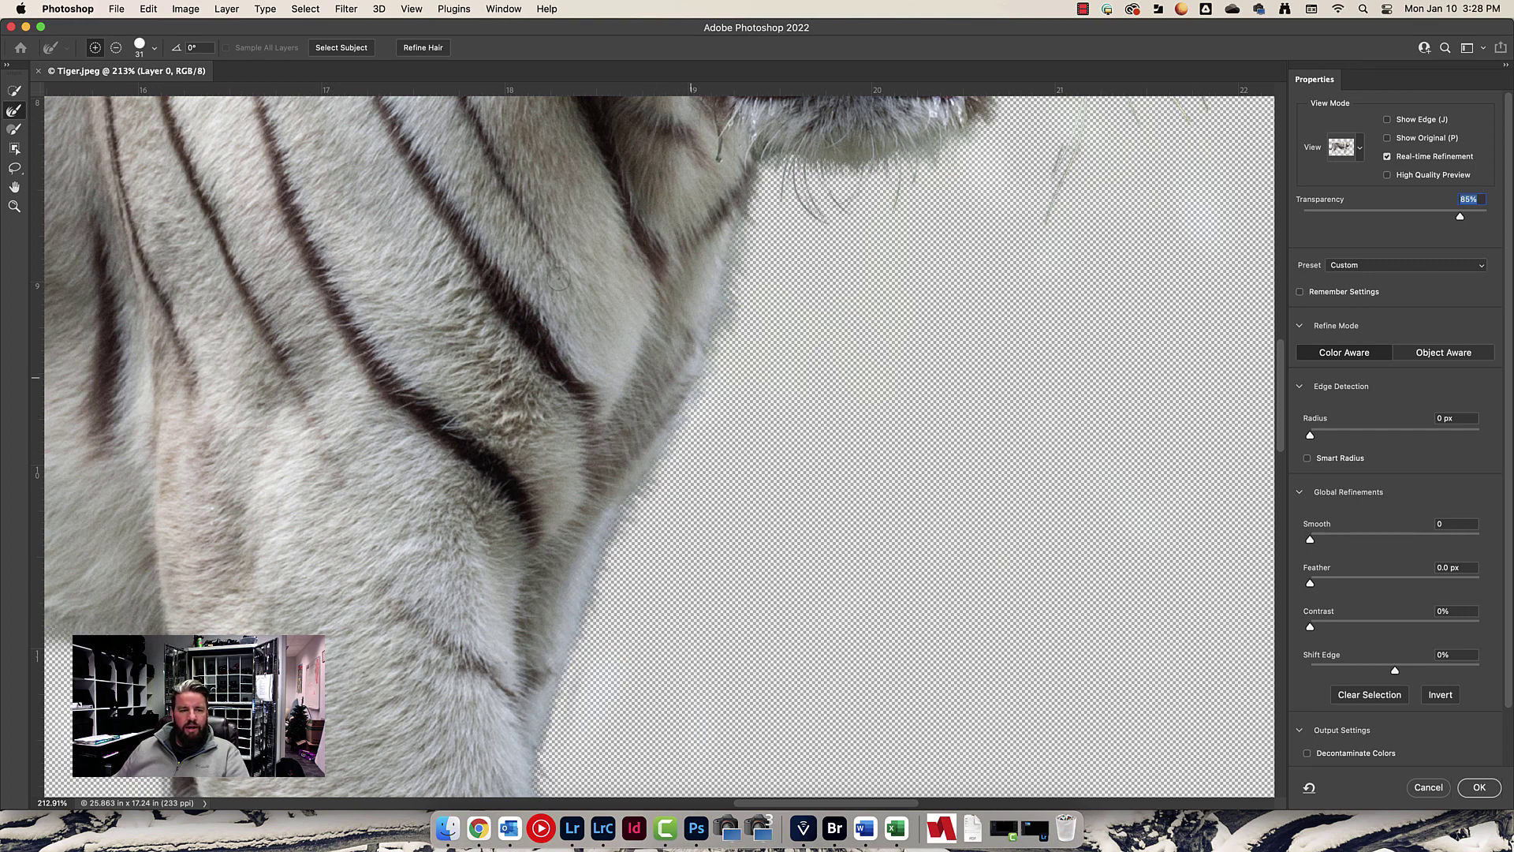
Switch the view mode to Black & White to examine the mask around the tiger's head and ear.
left_click_drag(516, 325, 744, 305)
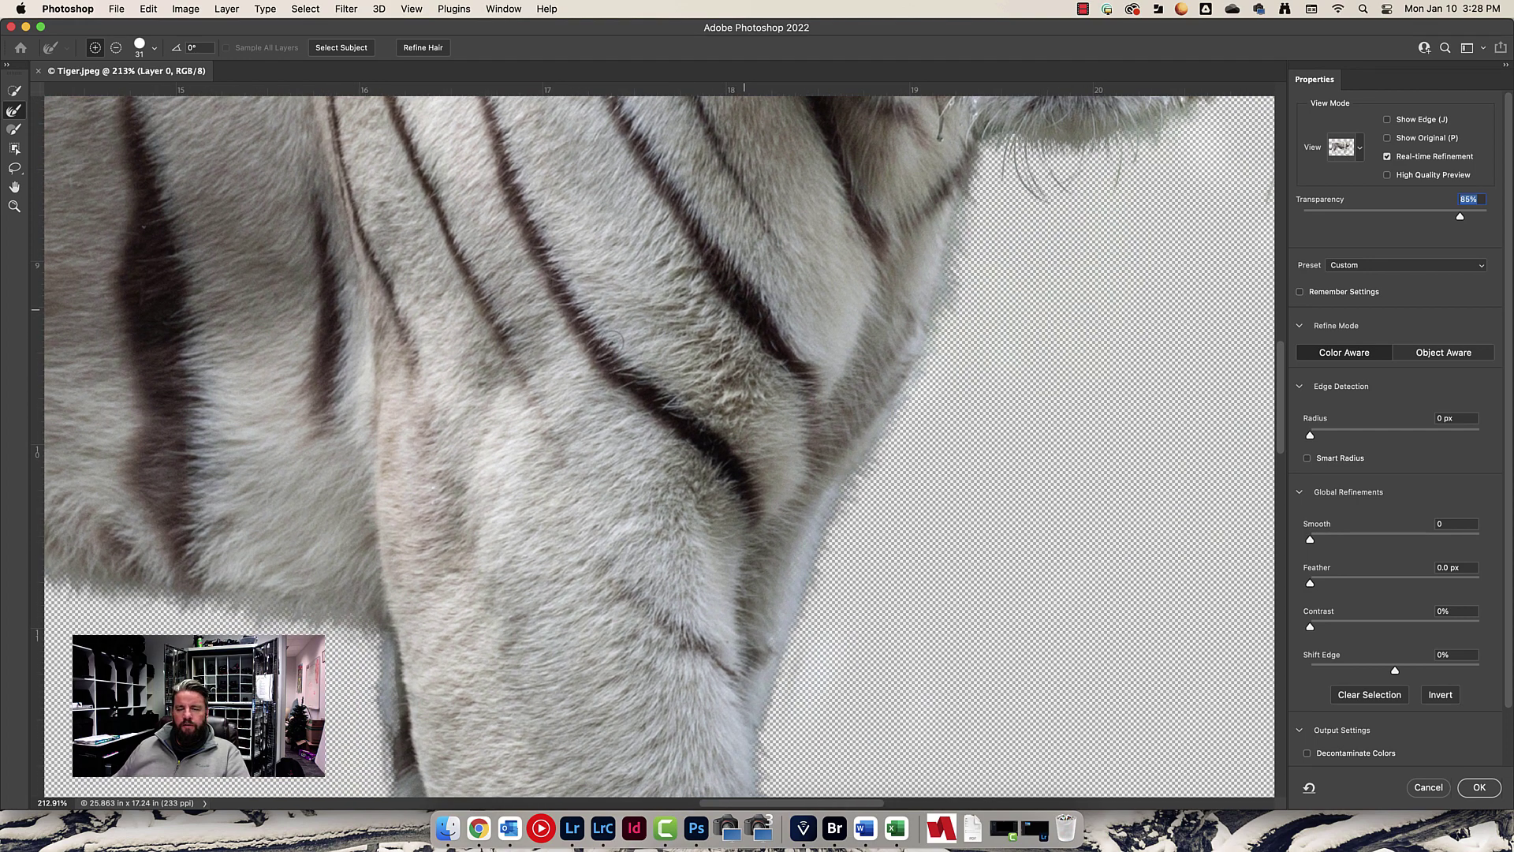
scroll(743, 310, "down", 10)
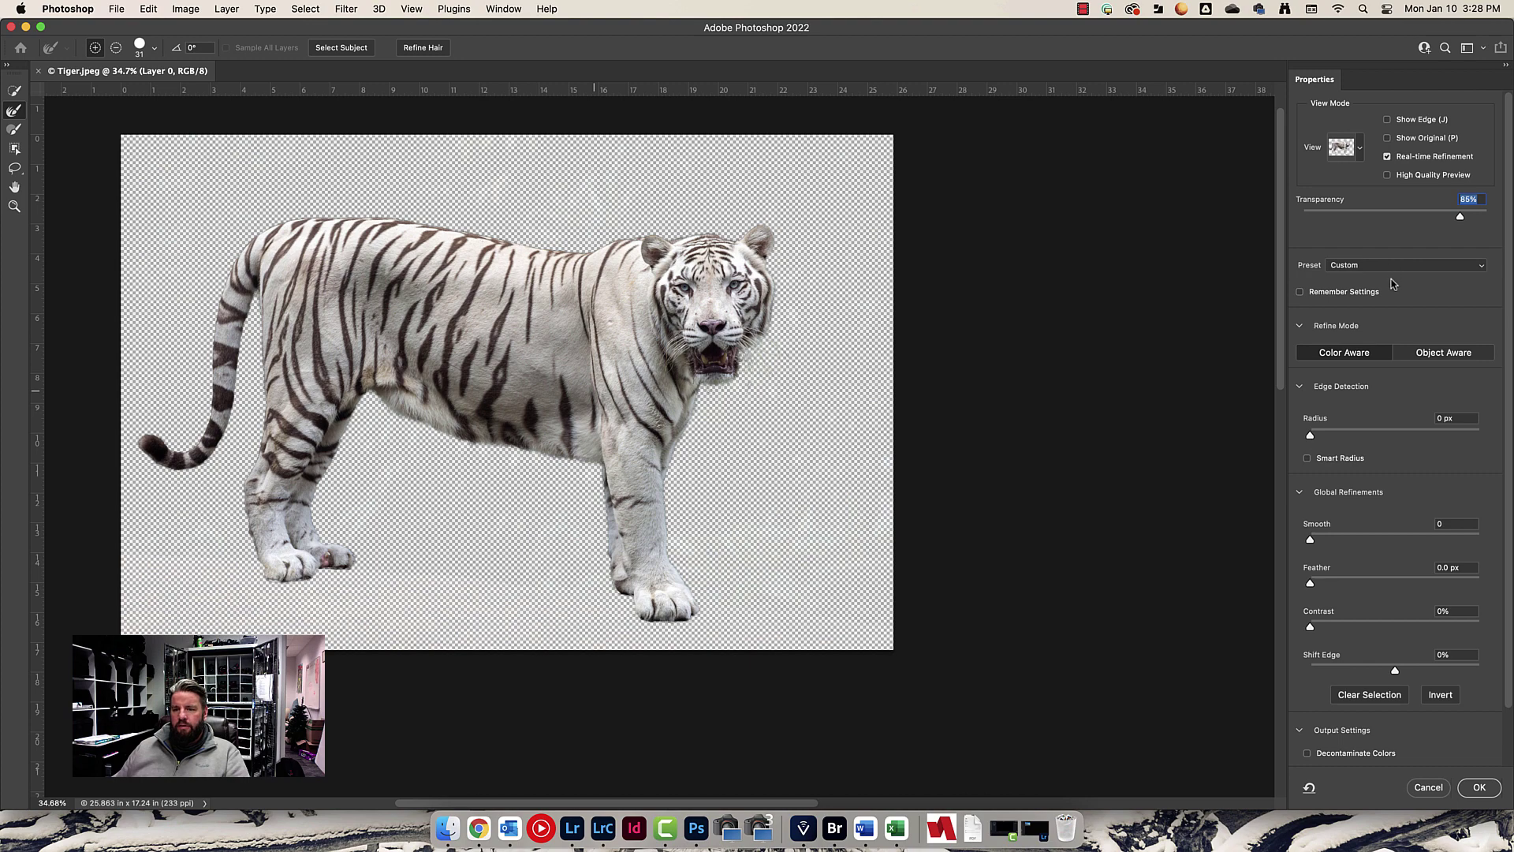
left_click(1361, 150)
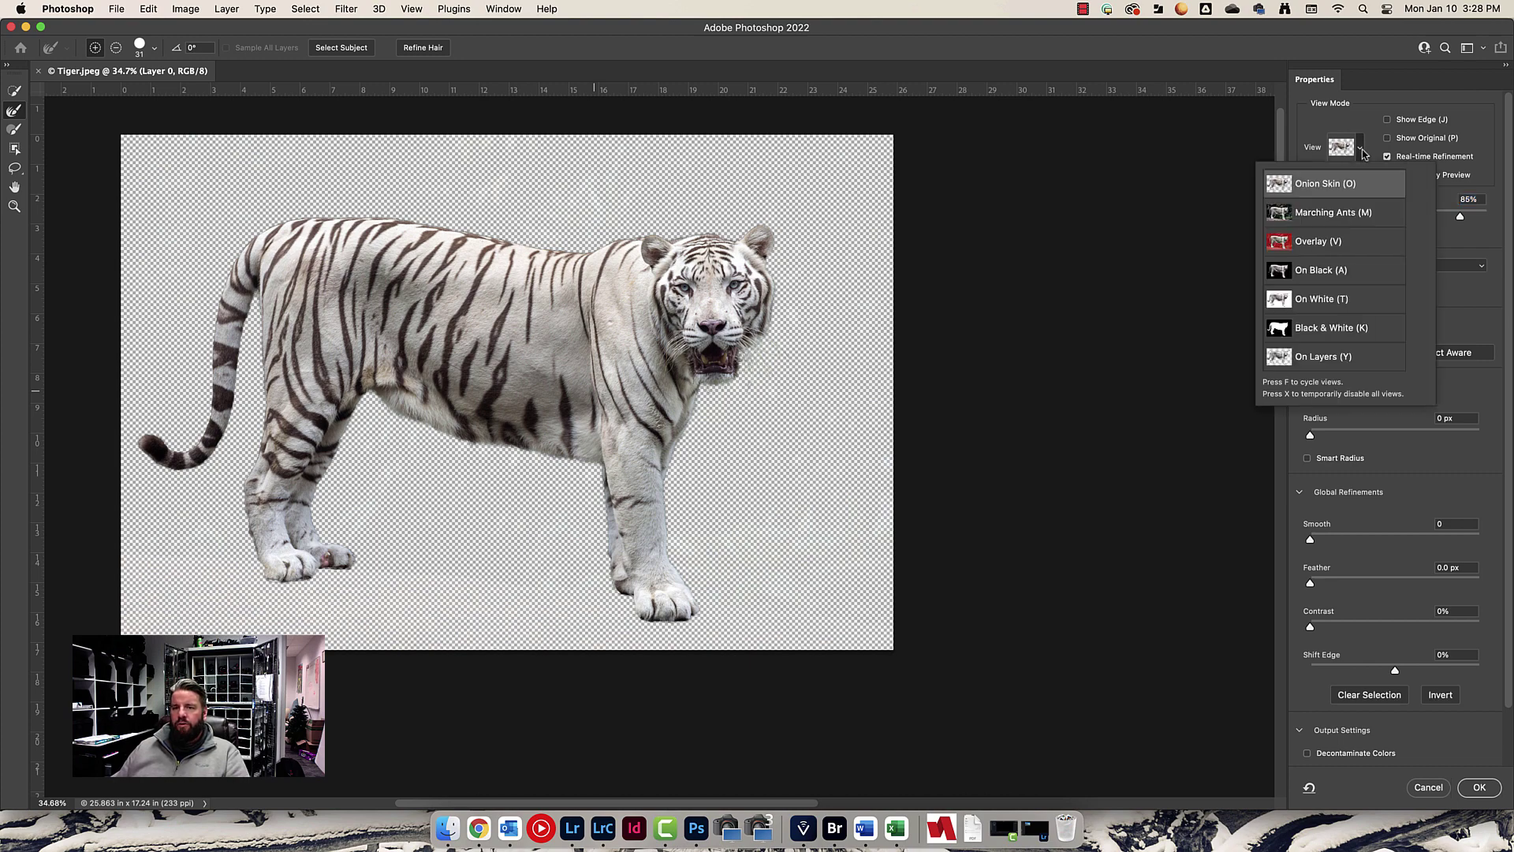
left_click(1331, 332)
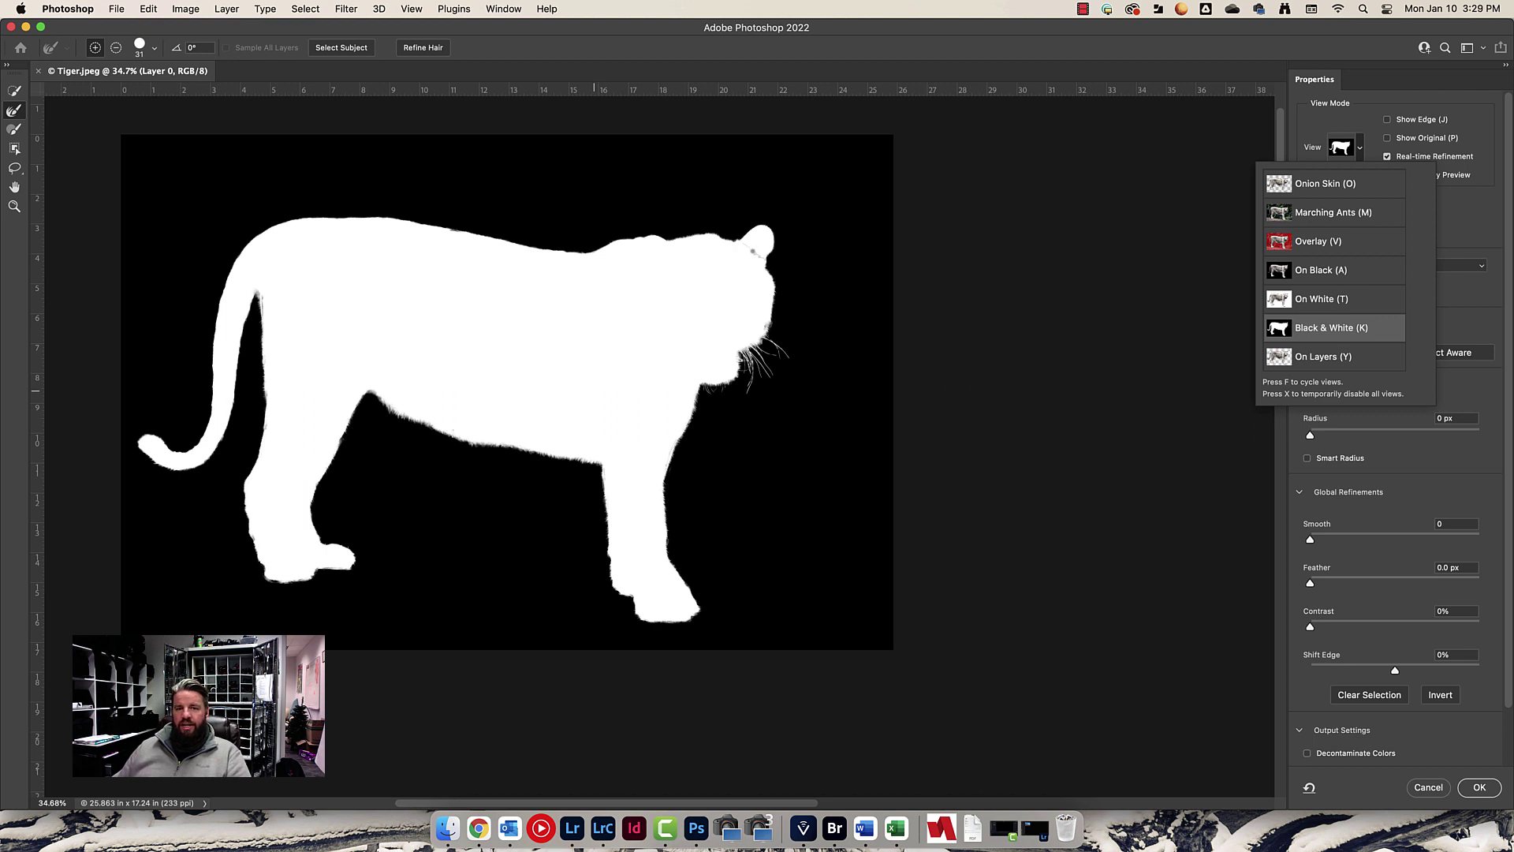
scroll(753, 251, "up", 3)
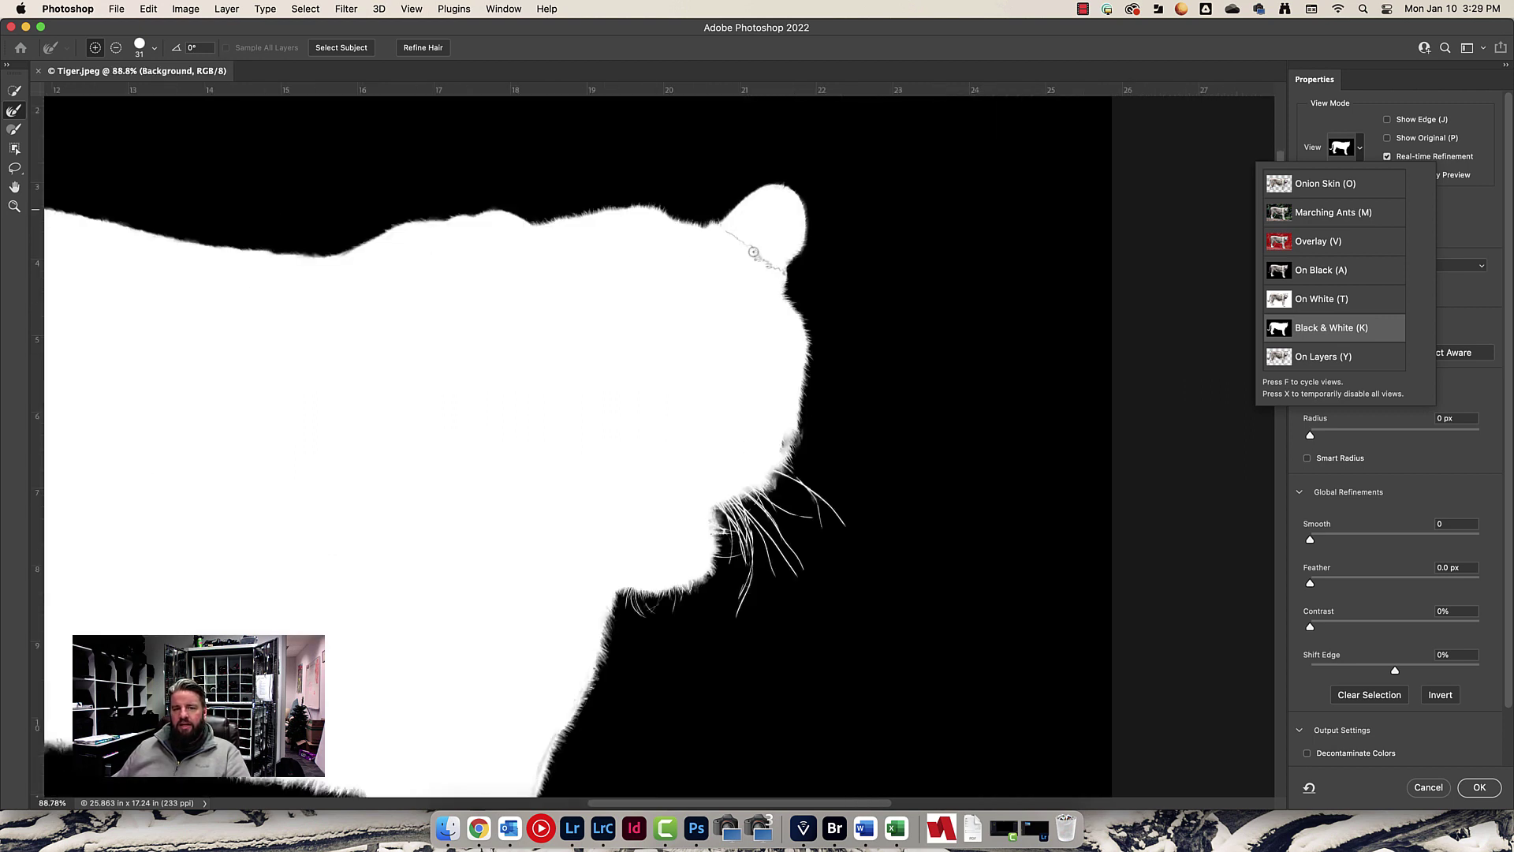
scroll(753, 251, "up", 2)
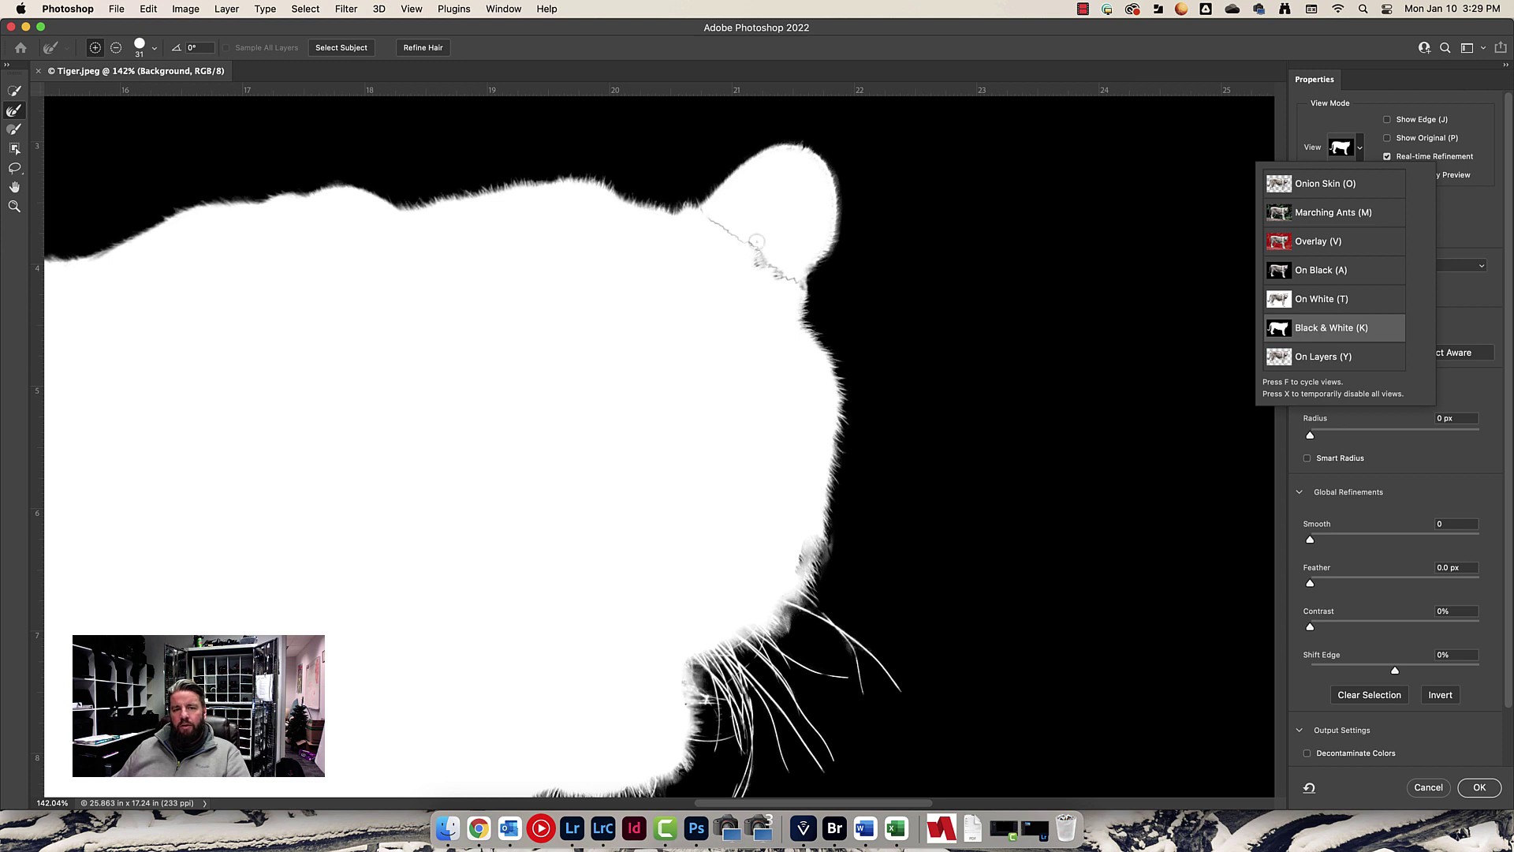
Fill the grey gap across the base of the ear and the grey spot on the cheek edge with the 47 px Brush tool.
key("b")
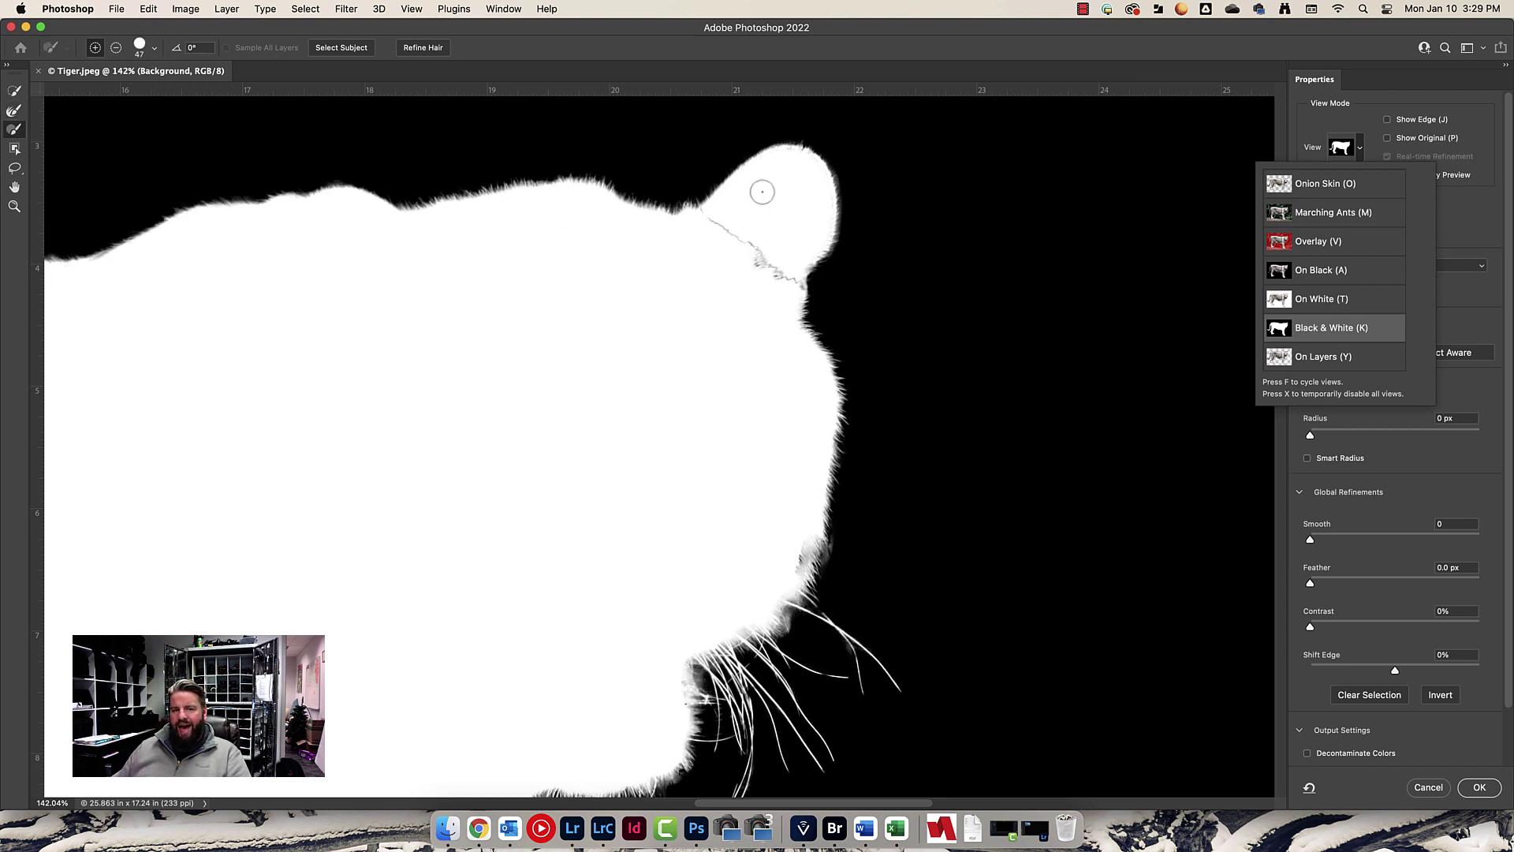
mouse_move(702, 219)
left_mouse_down()
mouse_move(761, 273)
mouse_move(762, 252)
mouse_move(791, 293)
left_mouse_up()
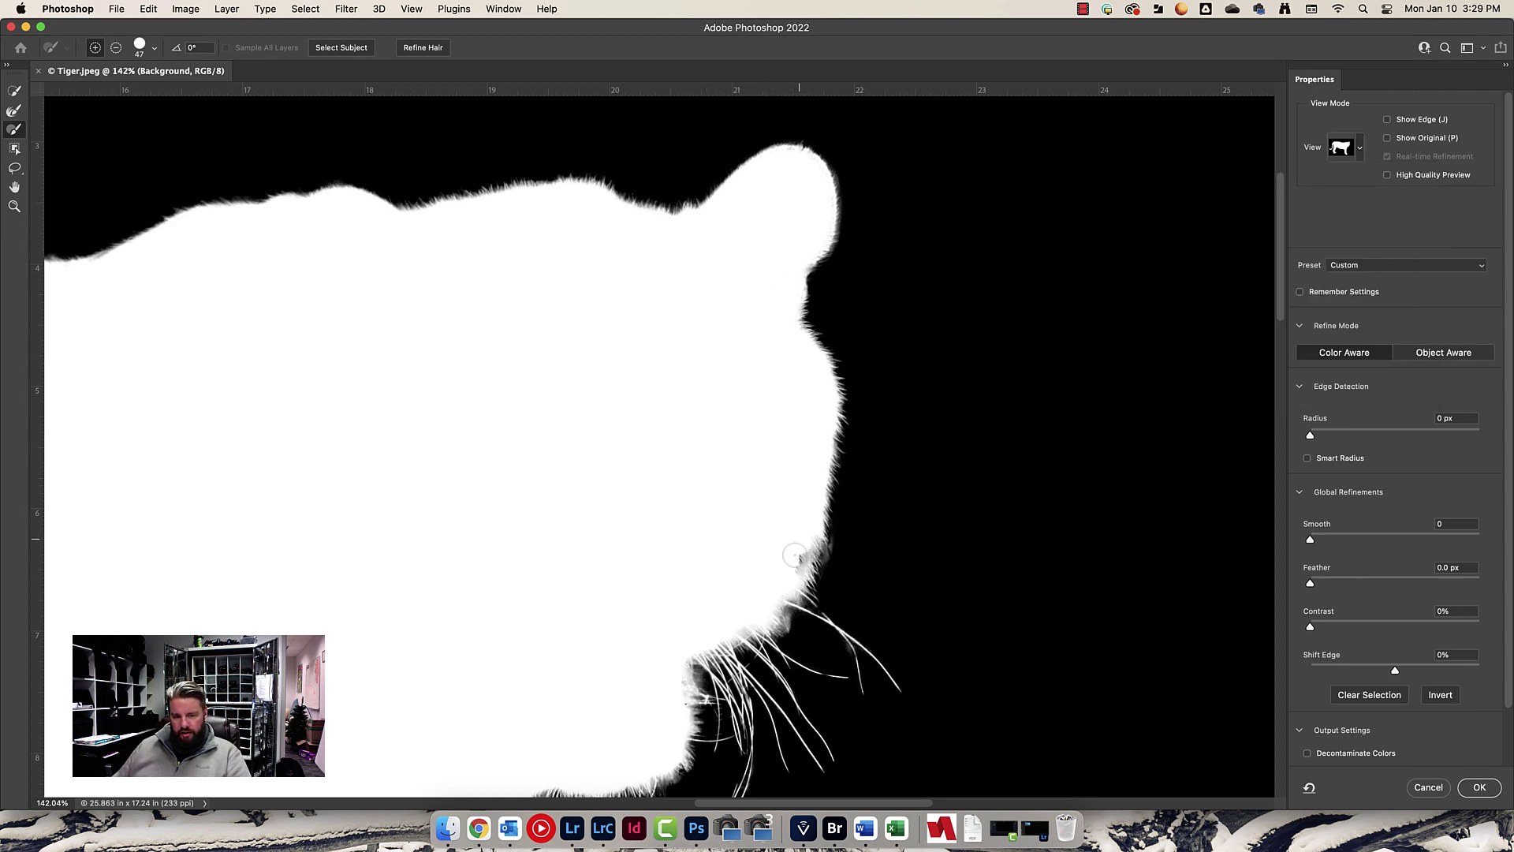
left_click_drag(670, 578, 670, 523)
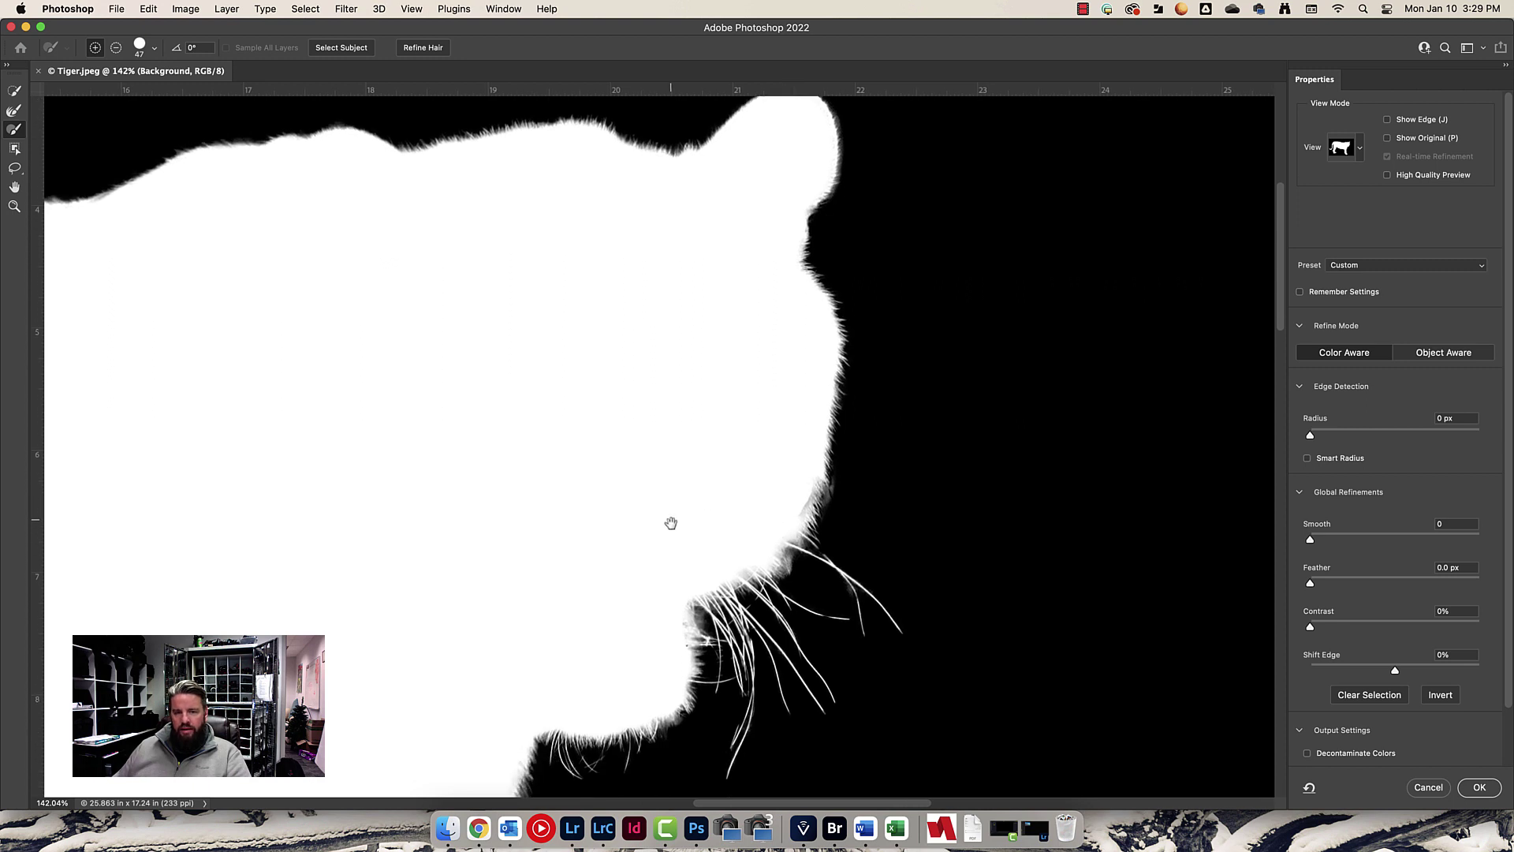
Fill the grey streaks inside the chest edge and subtract the faint residue beside it with the 47 px Brush tool.
scroll(671, 523, "down", 12)
scroll(671, 523, "left", 4)
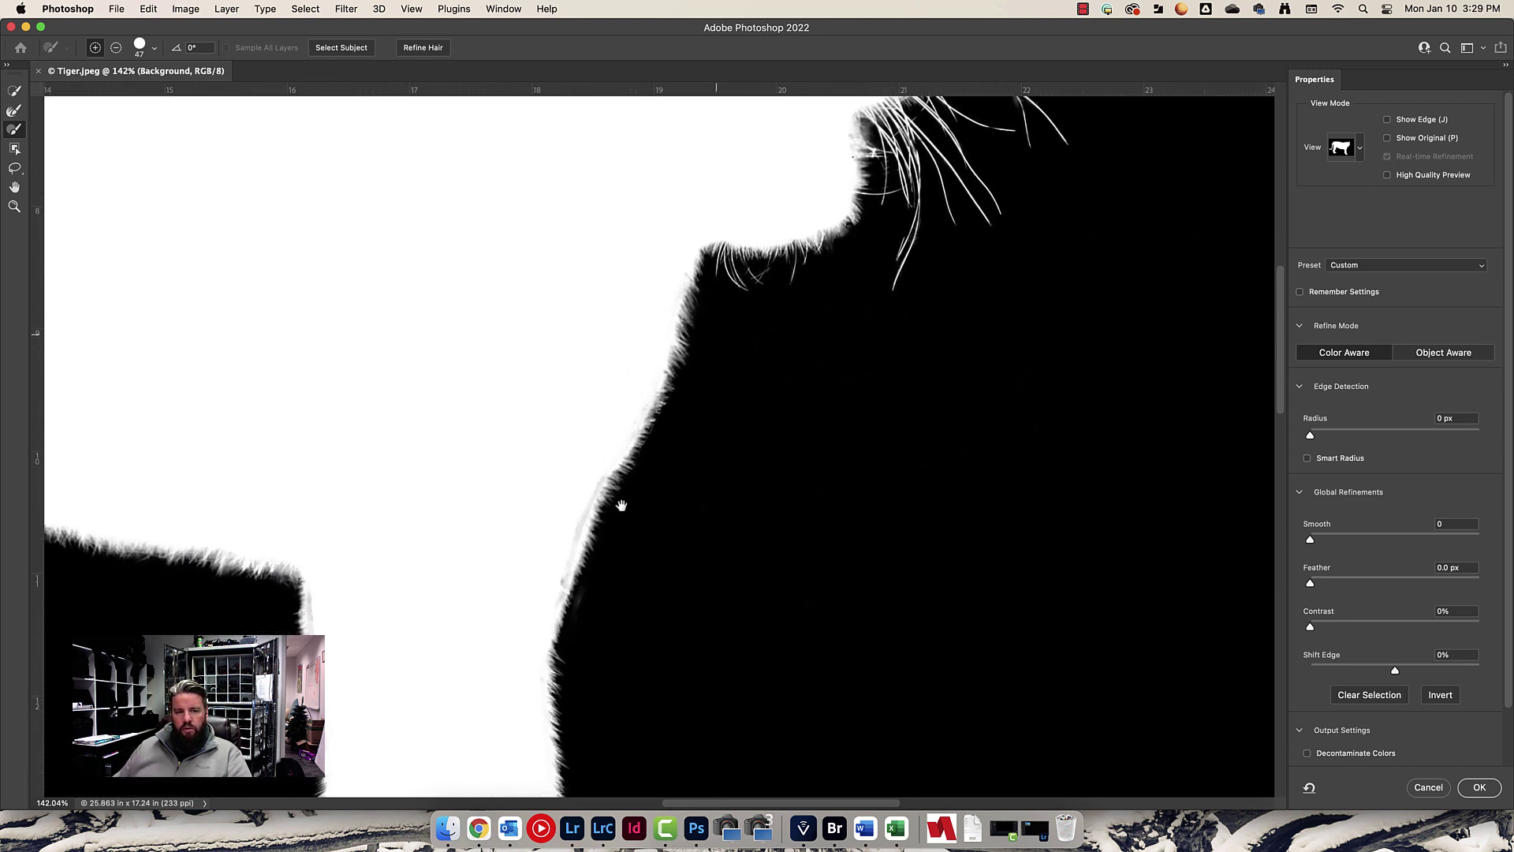
scroll(622, 505, "down", 1)
scroll(621, 504, "left", 1)
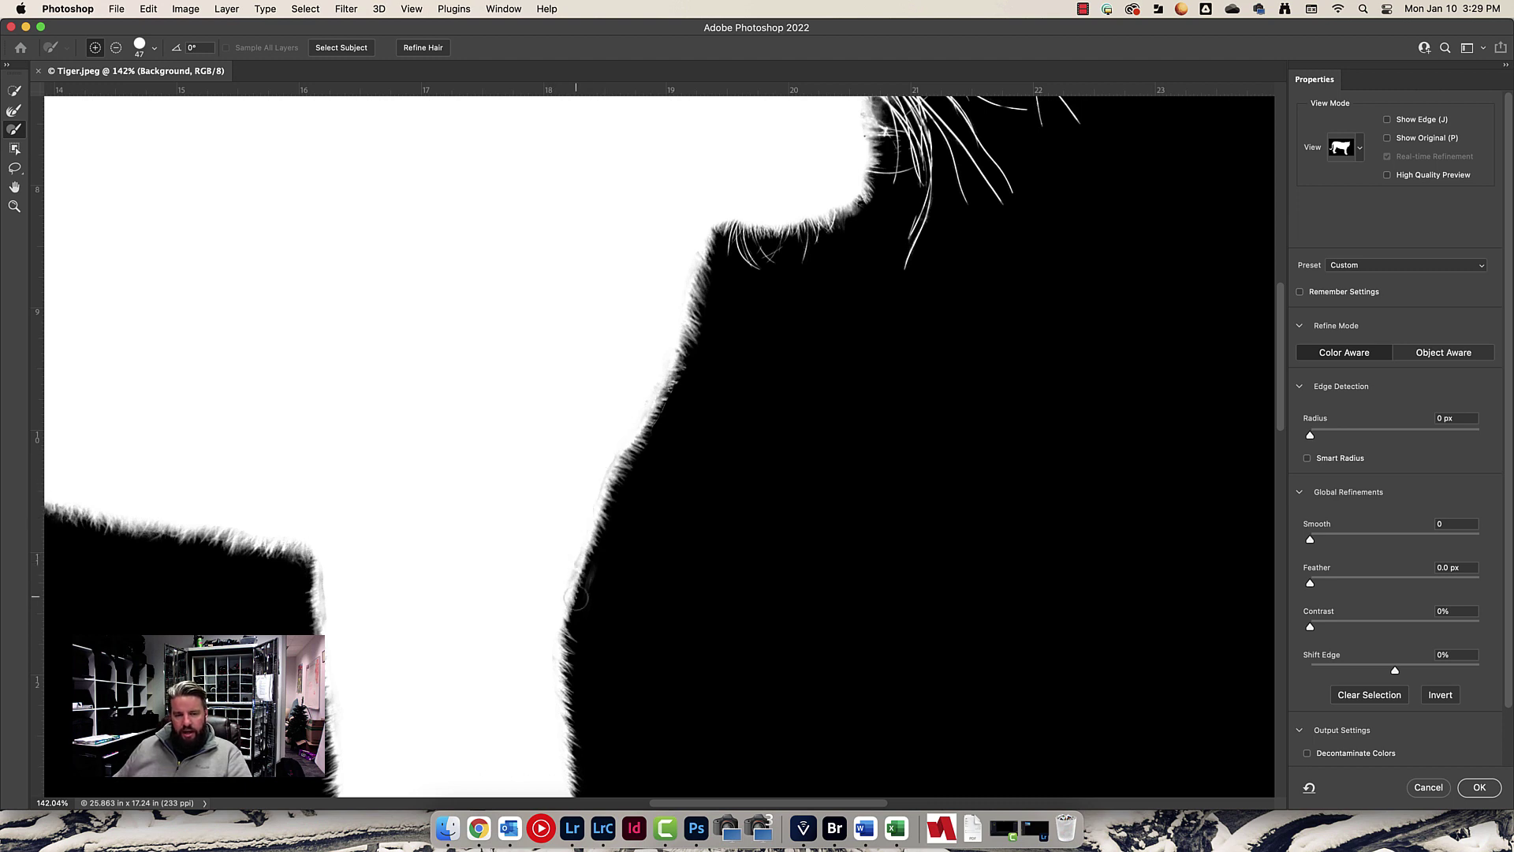
scroll(576, 598, "up", 5)
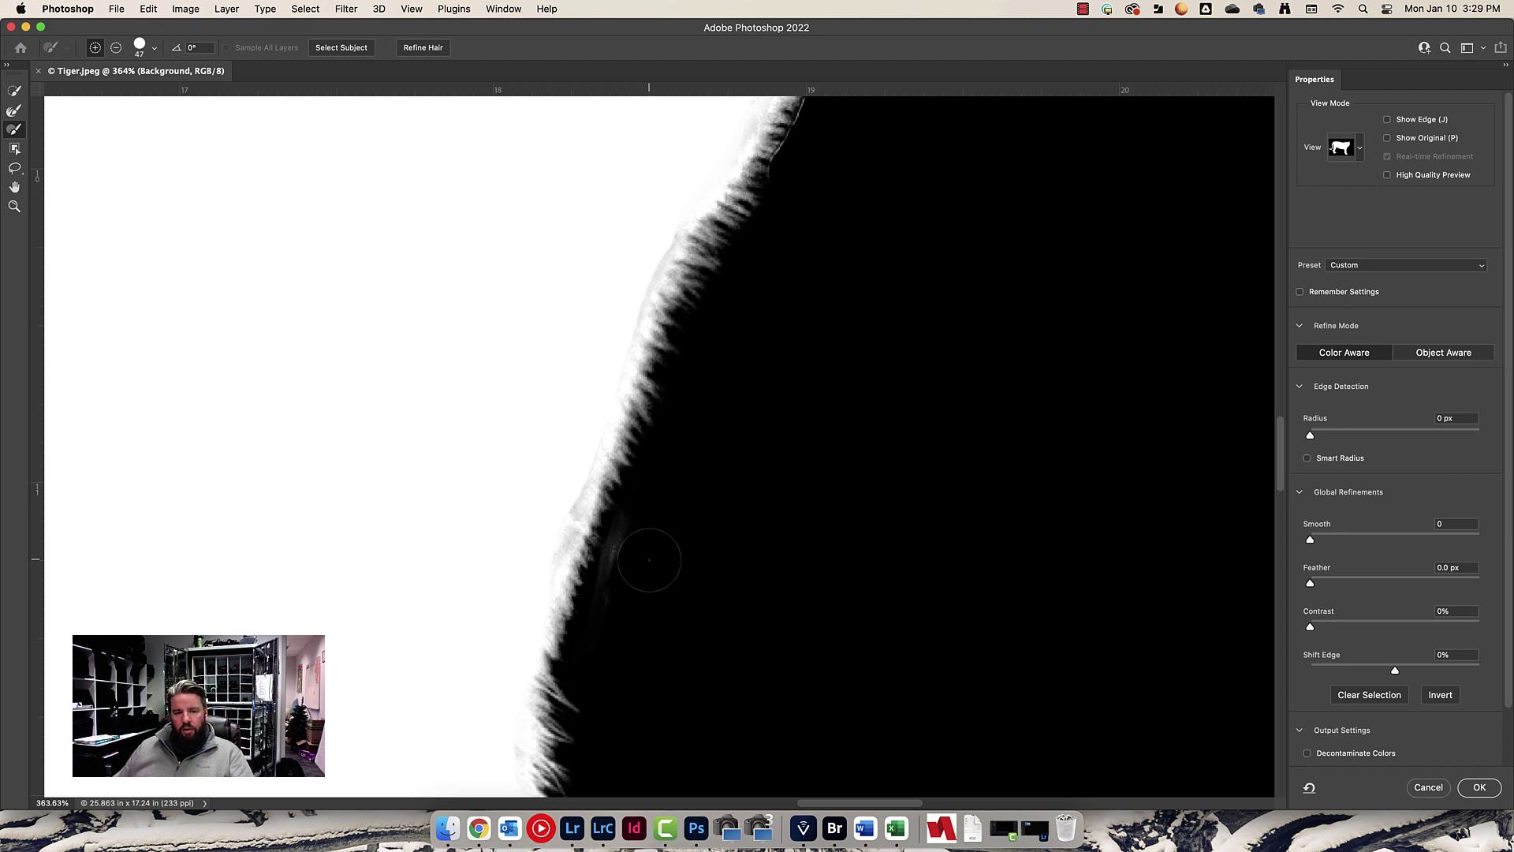
mouse_move(649, 560)
left_mouse_down()
mouse_move(635, 524)
mouse_move(619, 613)
left_mouse_up()
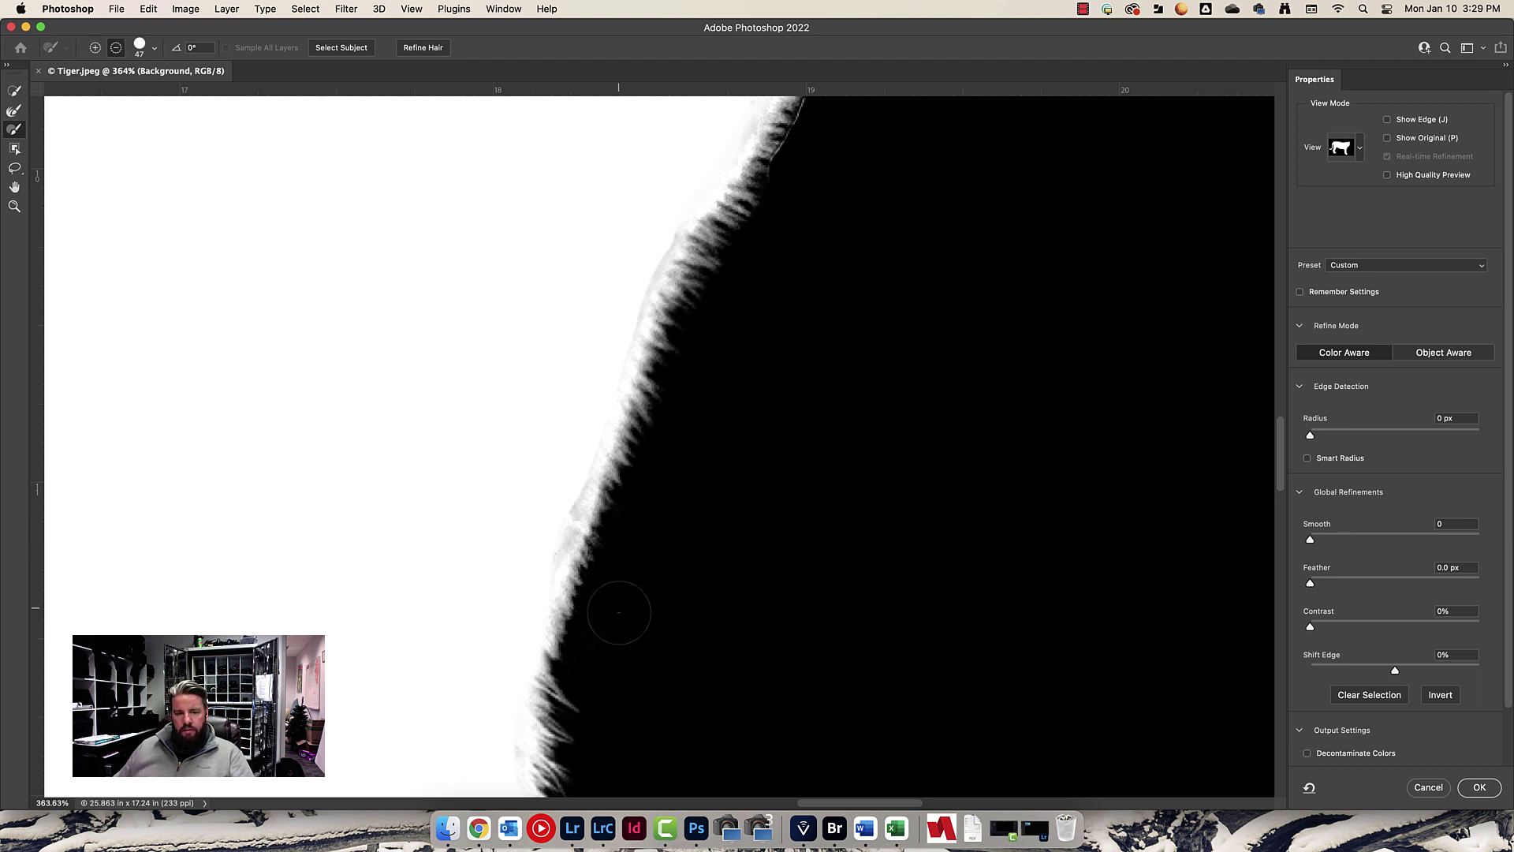
scroll(552, 540, "down", 5)
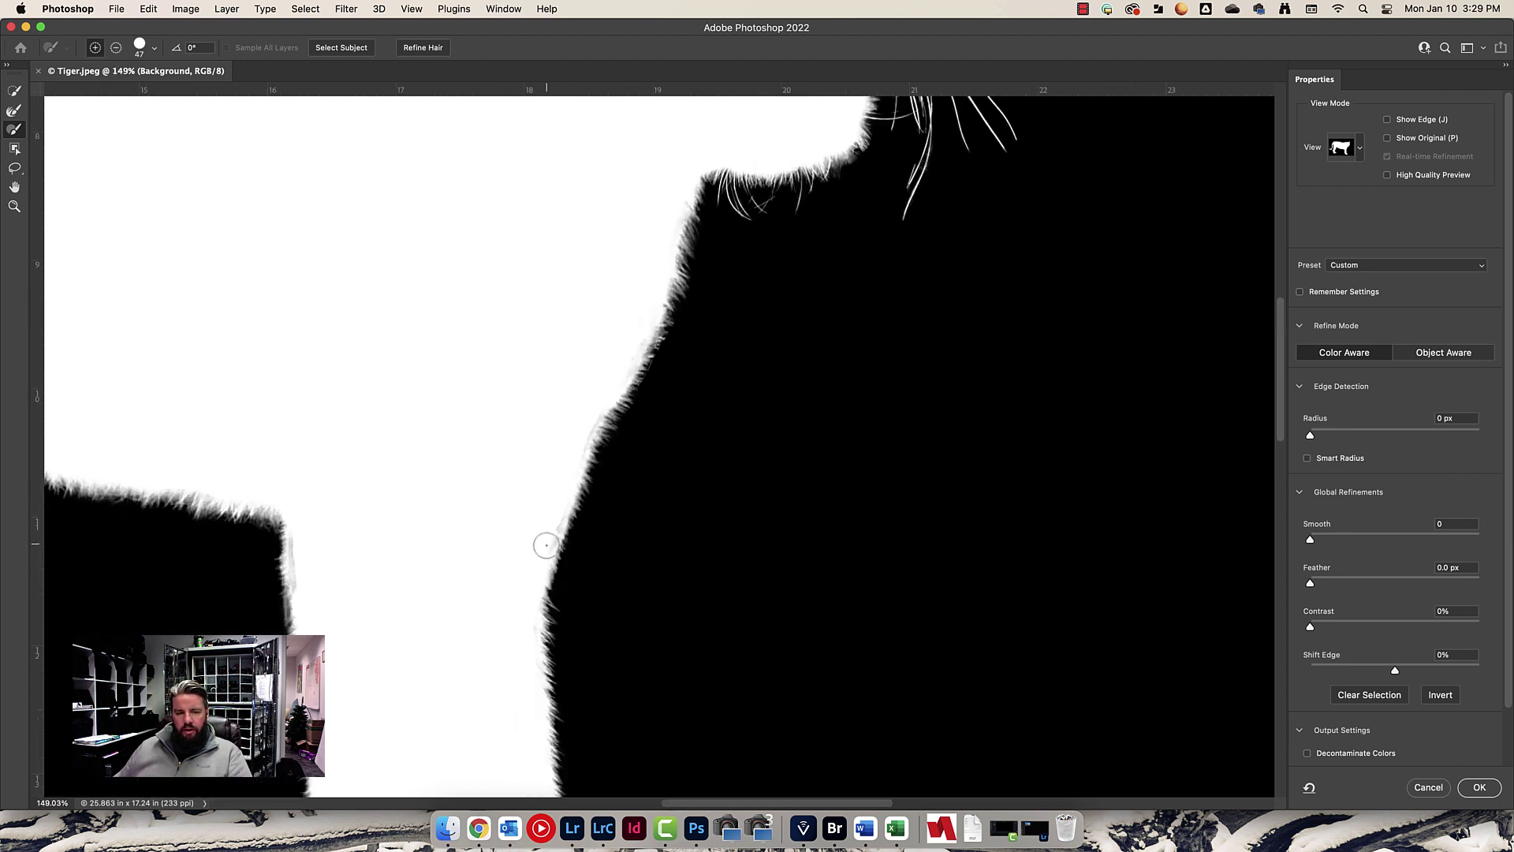
Fill the grey patch on the front leg's inner edge, just below the belly, with the 47 px Brush tool.
scroll(546, 545, "down", 10)
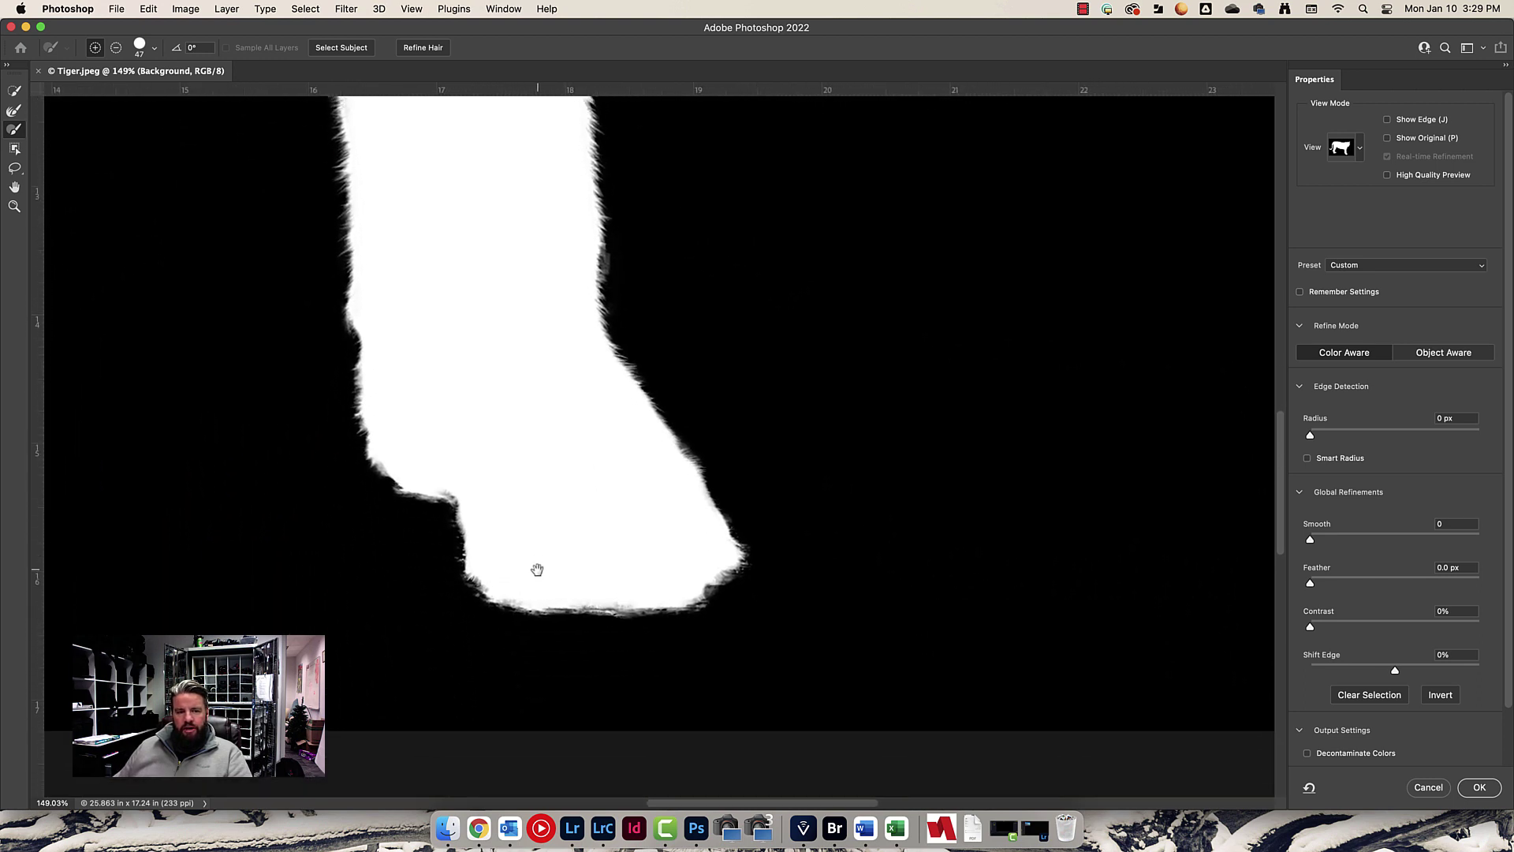
left_click_drag(475, 495, 567, 563)
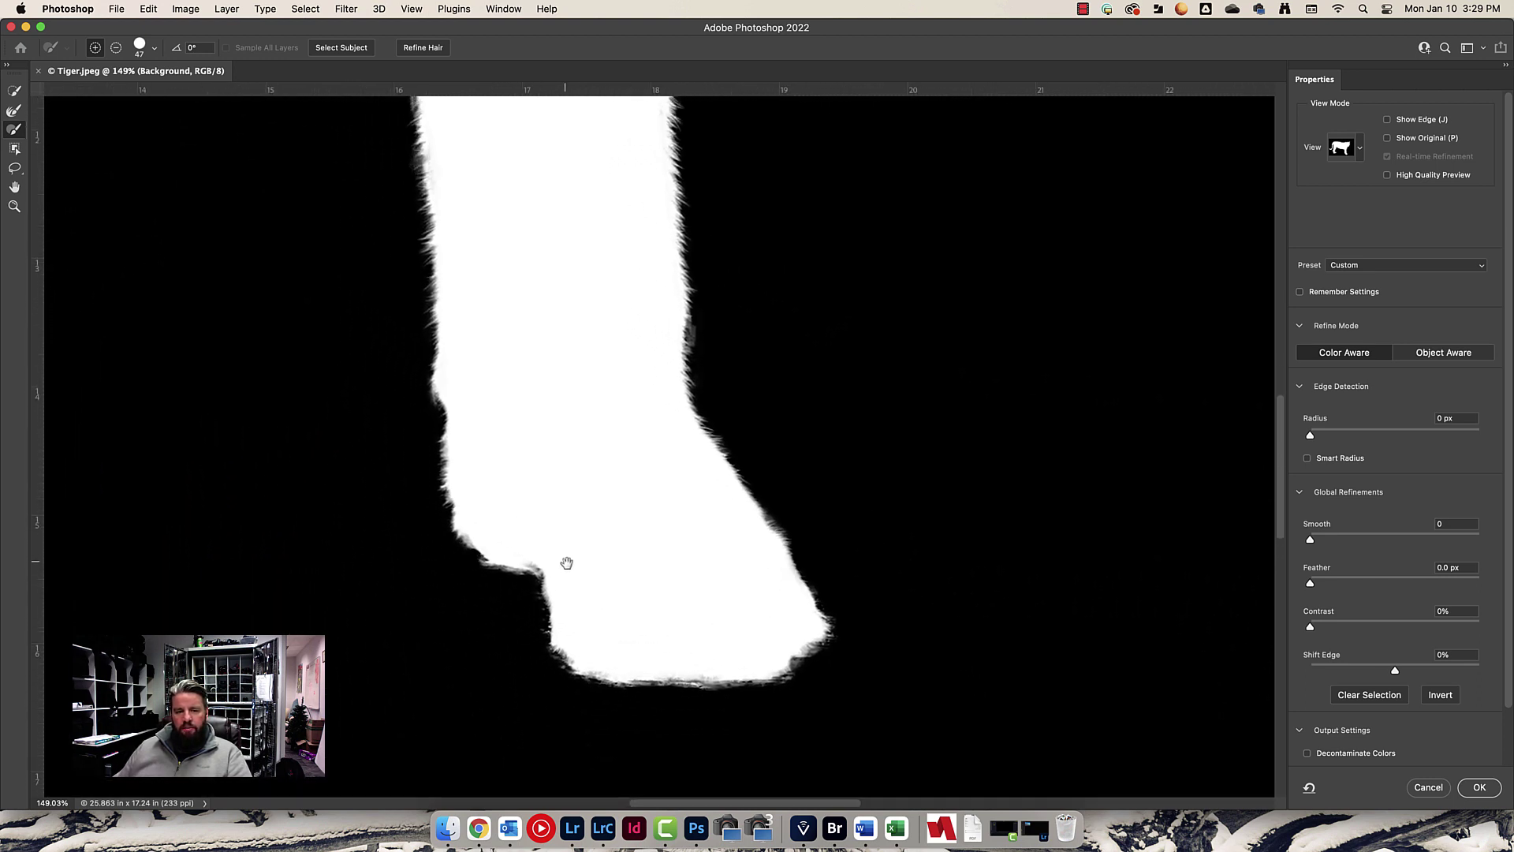
scroll(567, 562, "left", 10)
scroll(567, 562, "up", 6)
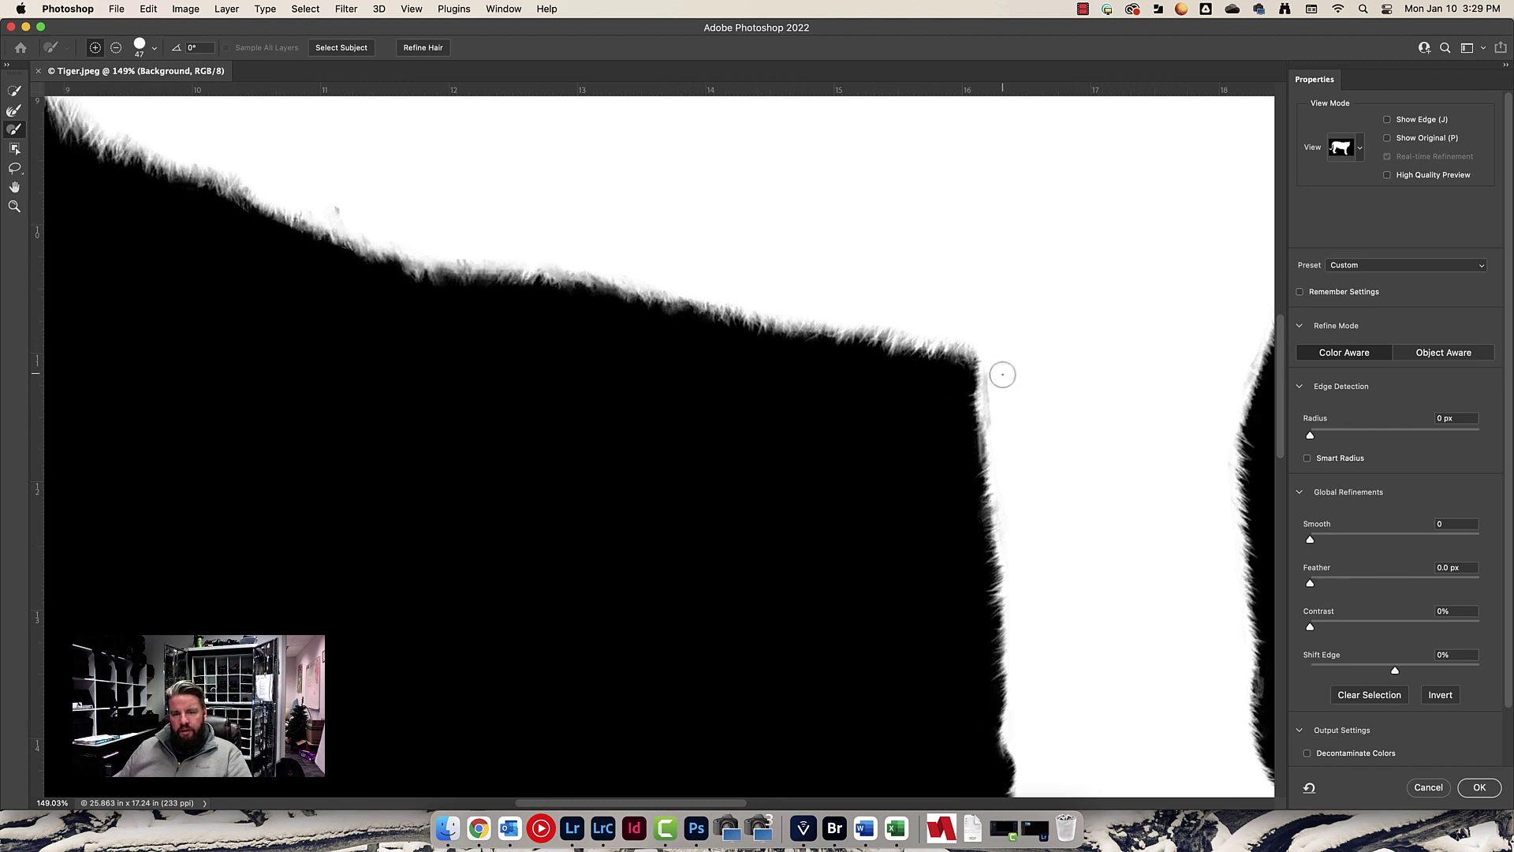
mouse_move(997, 378)
left_mouse_down()
mouse_move(997, 426)
mouse_move(996, 389)
left_mouse_up()
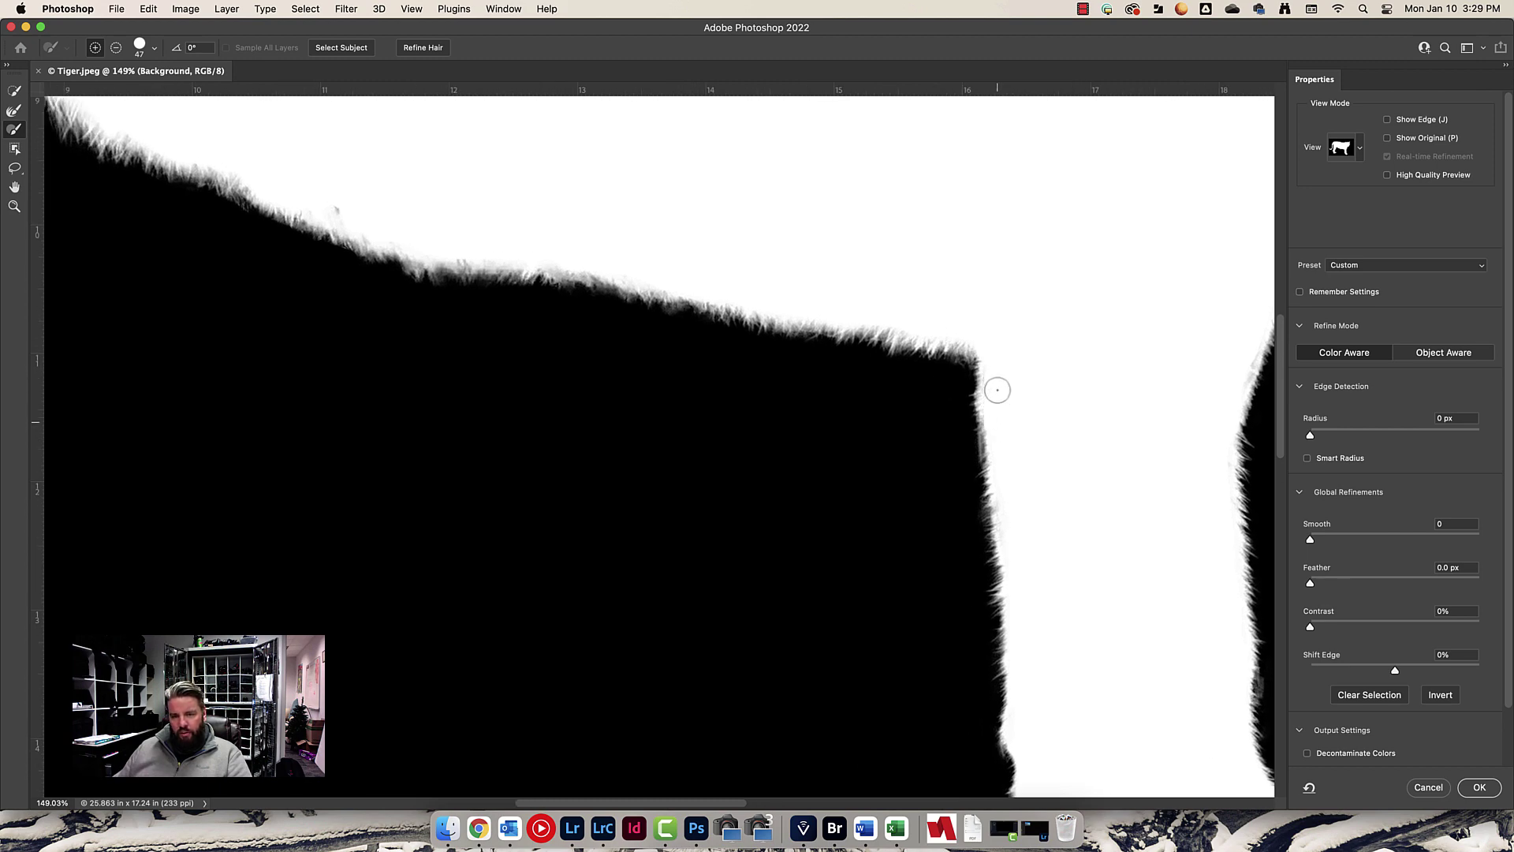
scroll(676, 408, "left", 5)
left_click_drag(470, 395, 722, 384)
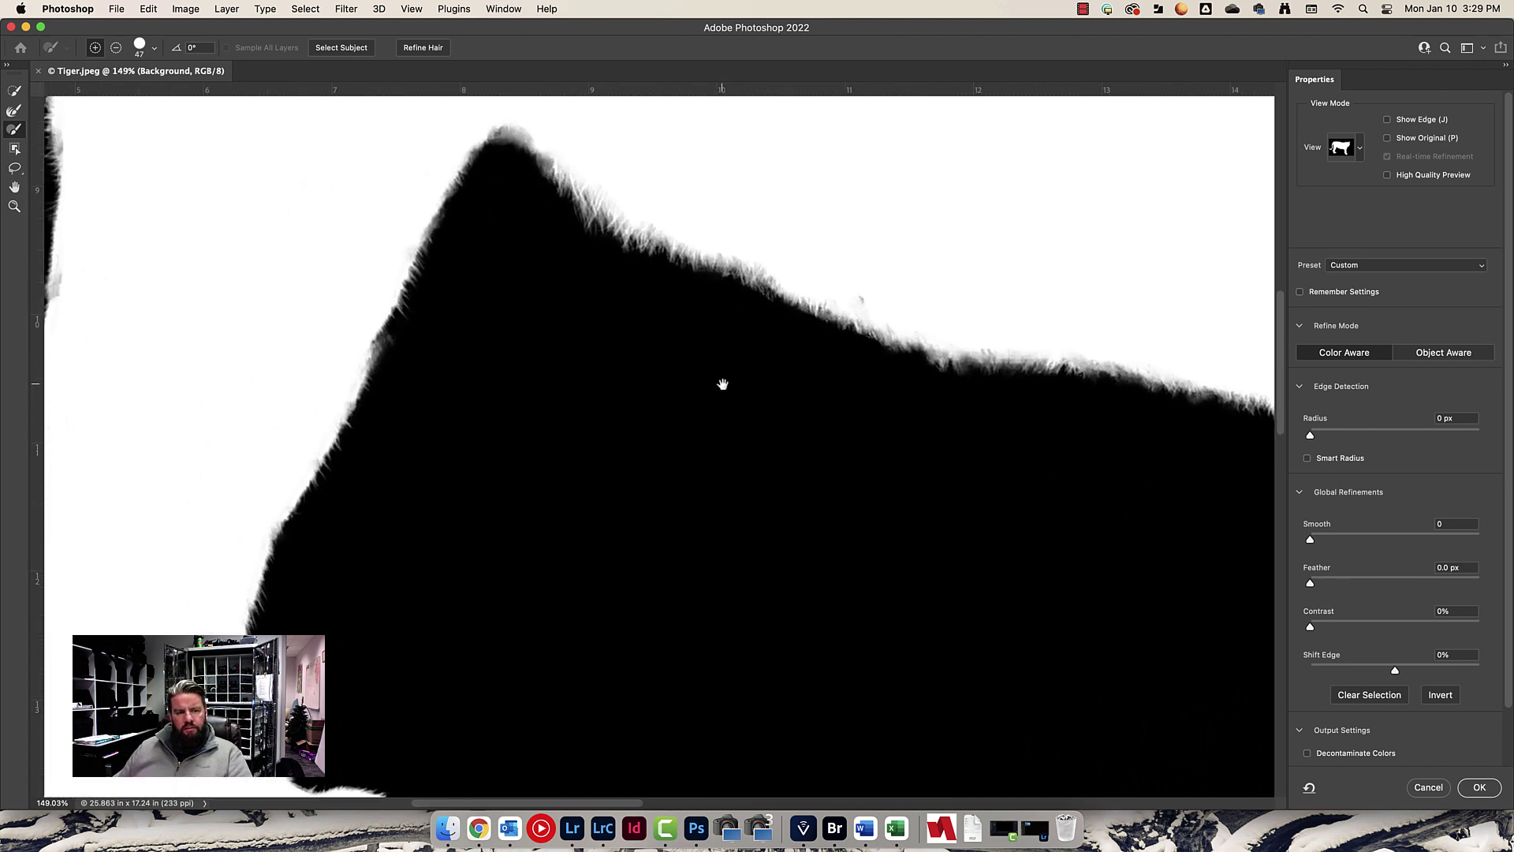
Subtract the grey residue beneath the hind paw with the 47 px Brush tool.
left_click_drag(327, 405, 381, 176)
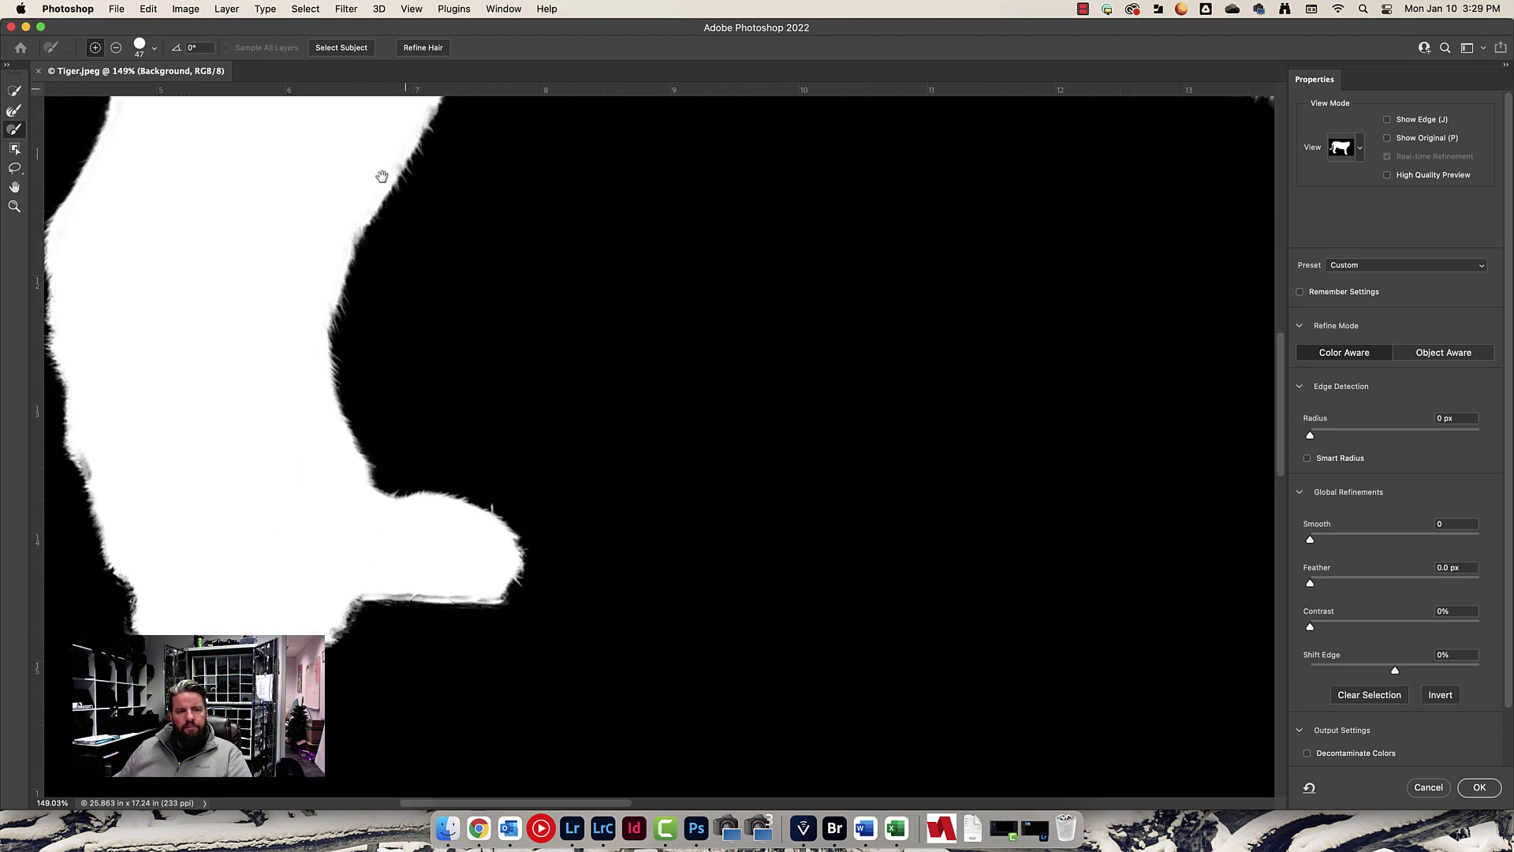
scroll(382, 176, "down", 3)
scroll(381, 176, "left", 1)
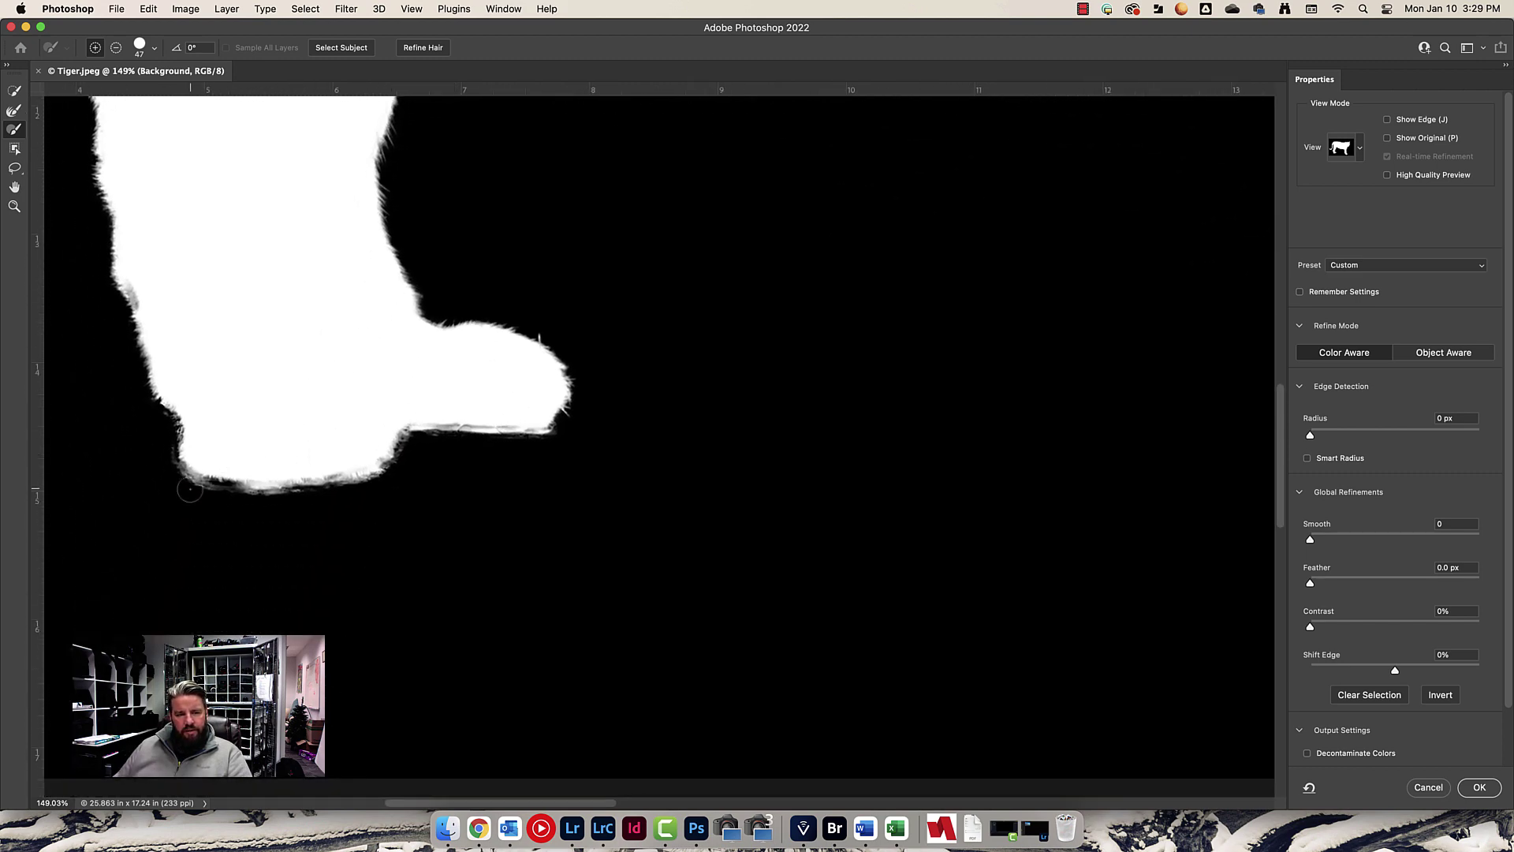
left_click_drag(189, 489, 218, 487)
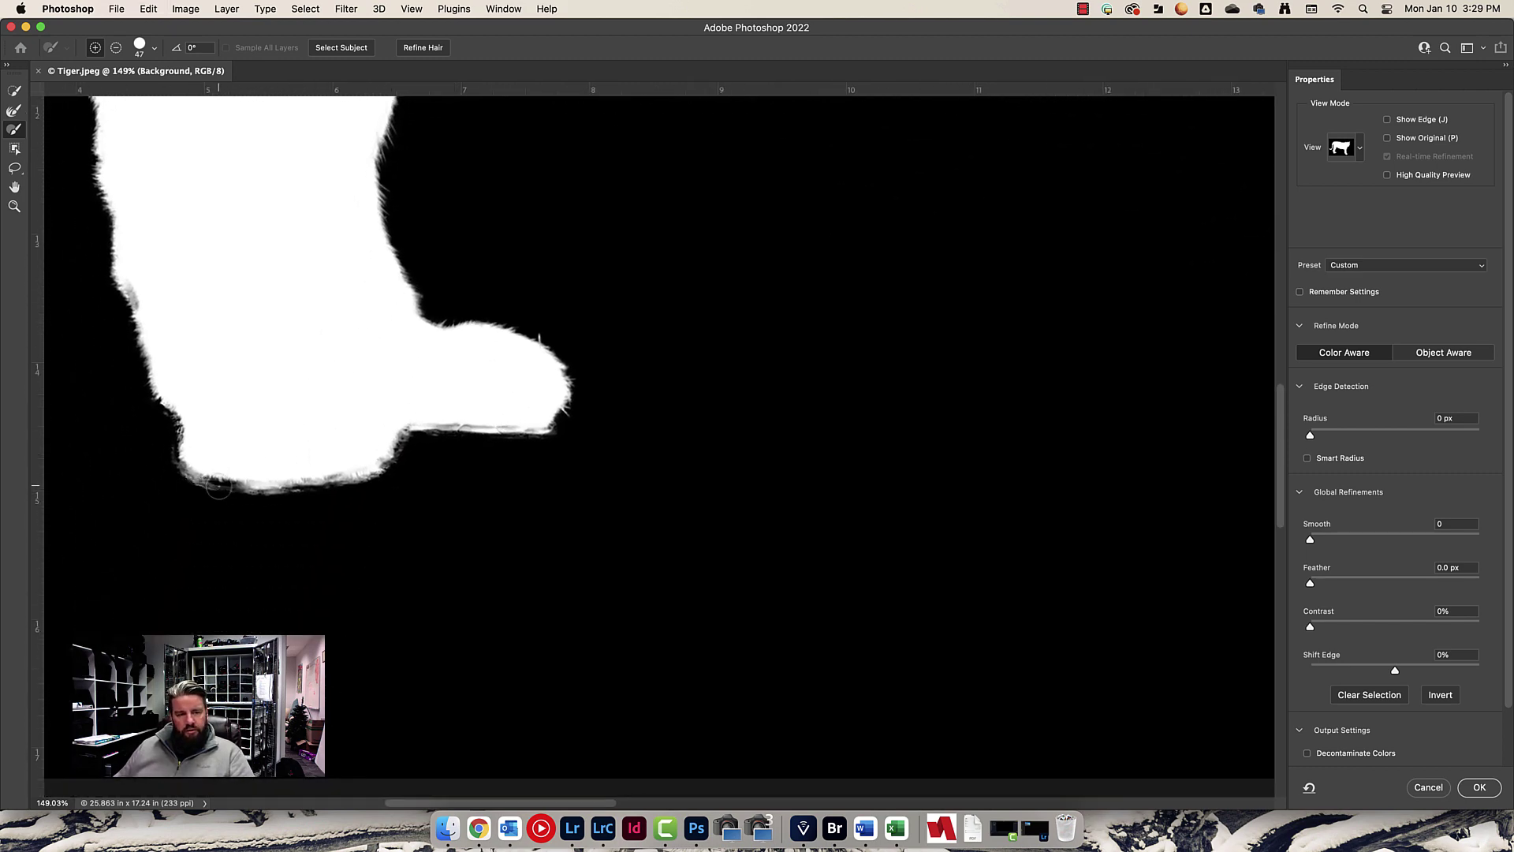
key("alt")
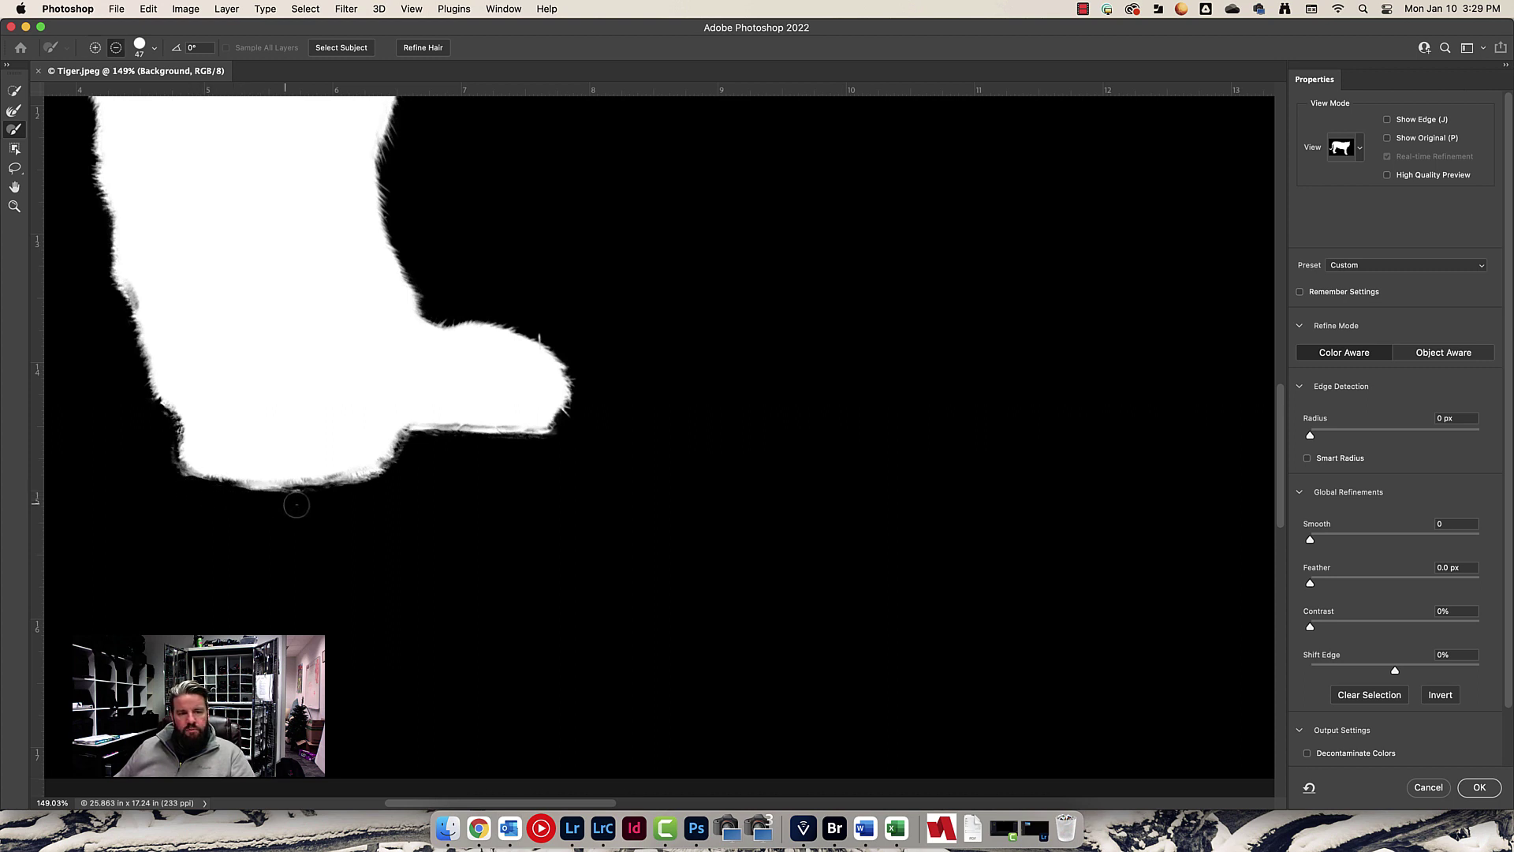
key("space")
mouse_move(130, 406)
left_mouse_down()
mouse_move(237, 449)
mouse_move(328, 535)
left_mouse_up()
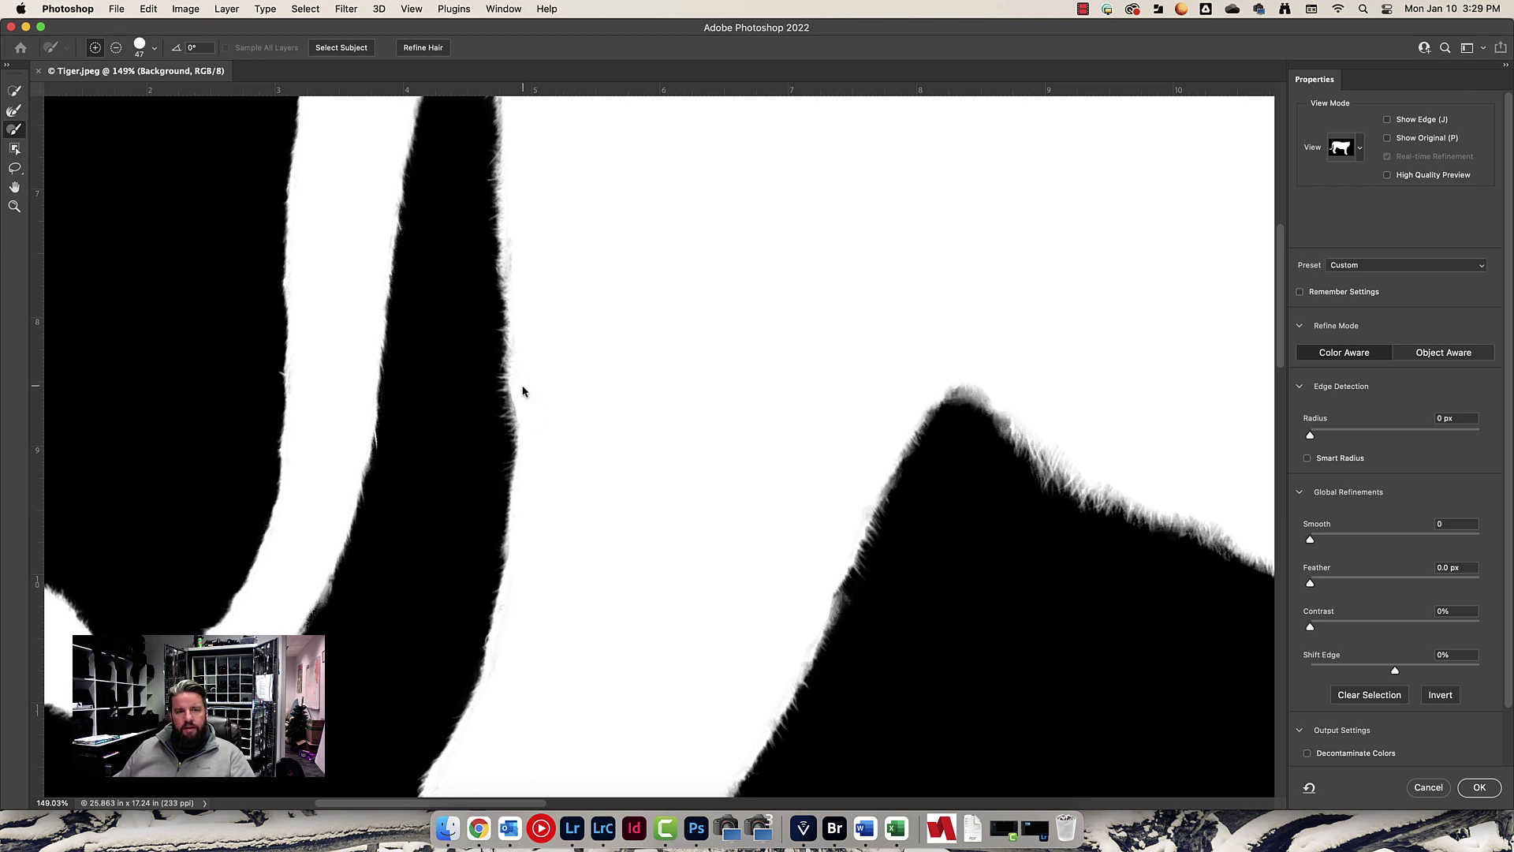
Check the mask along the tail and back, and switch the view mode to Onion Skin.
scroll(523, 387, "down", 5)
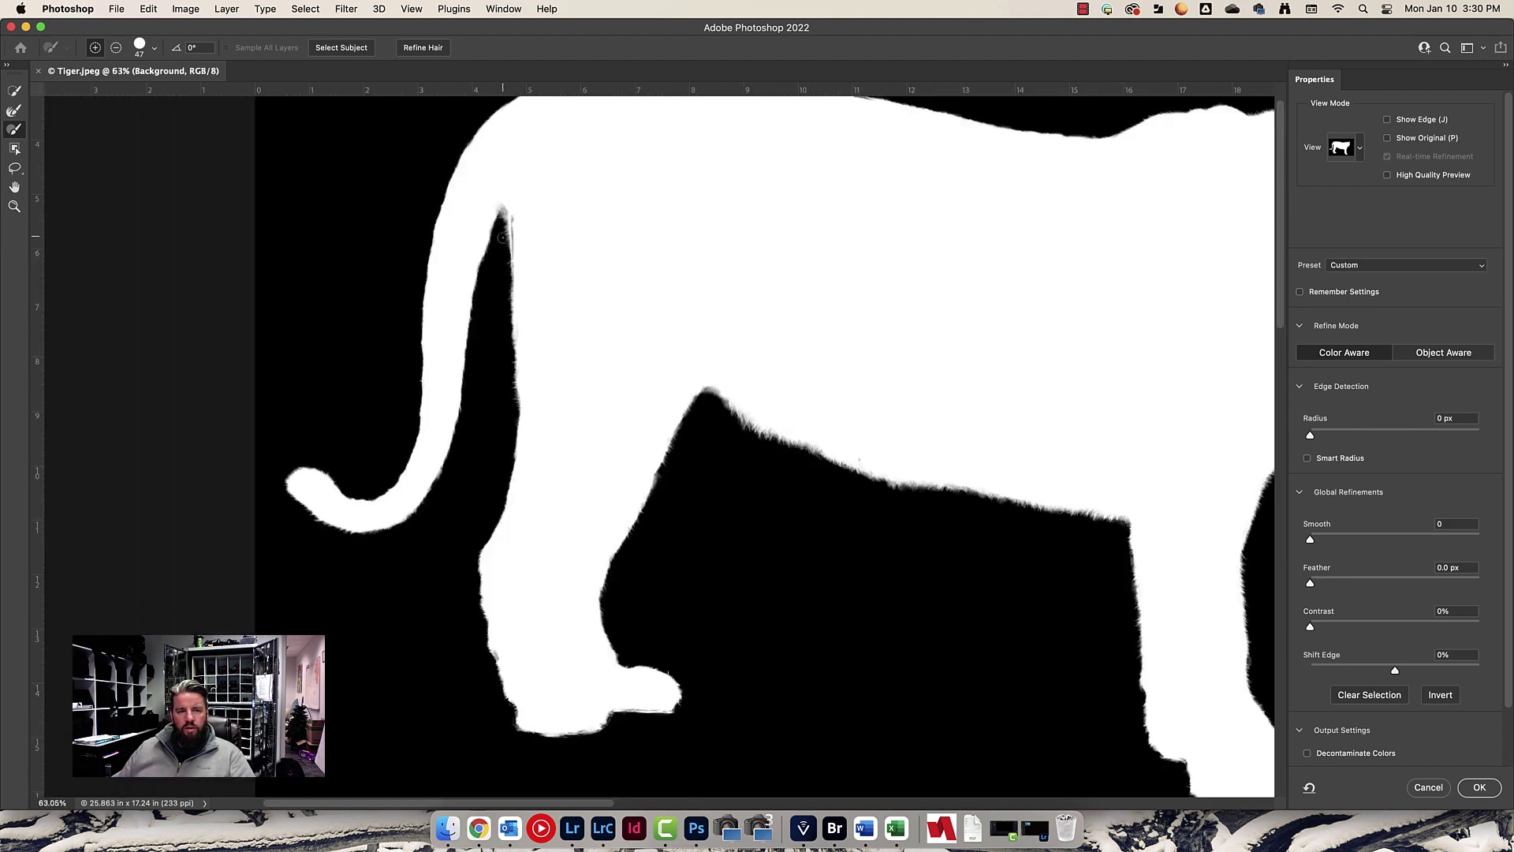
scroll(502, 236, "up", 3)
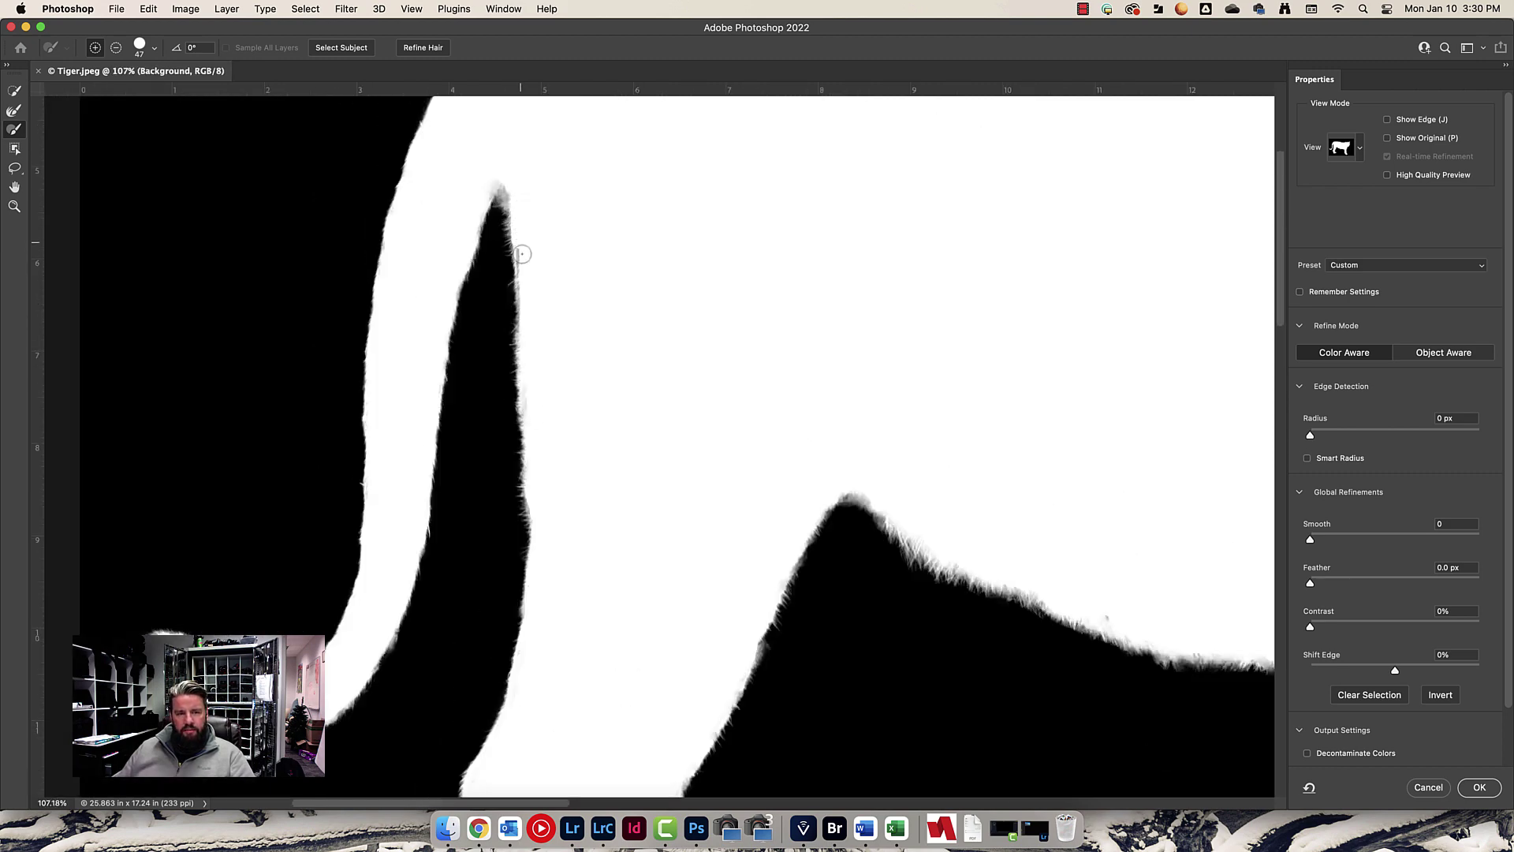
left_click_drag(612, 277, 639, 505)
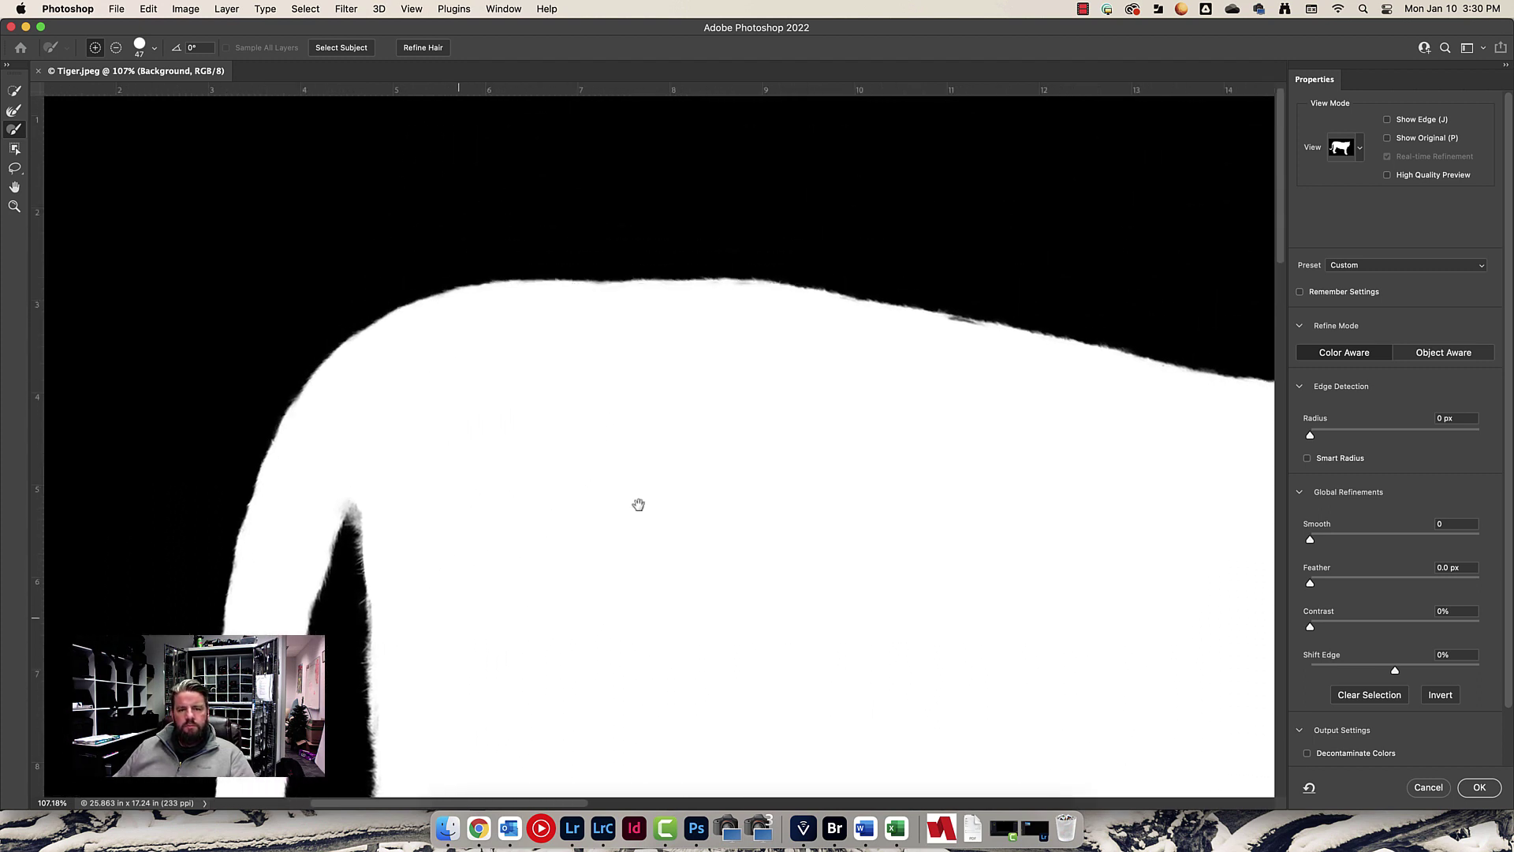
scroll(638, 504, "right", 15)
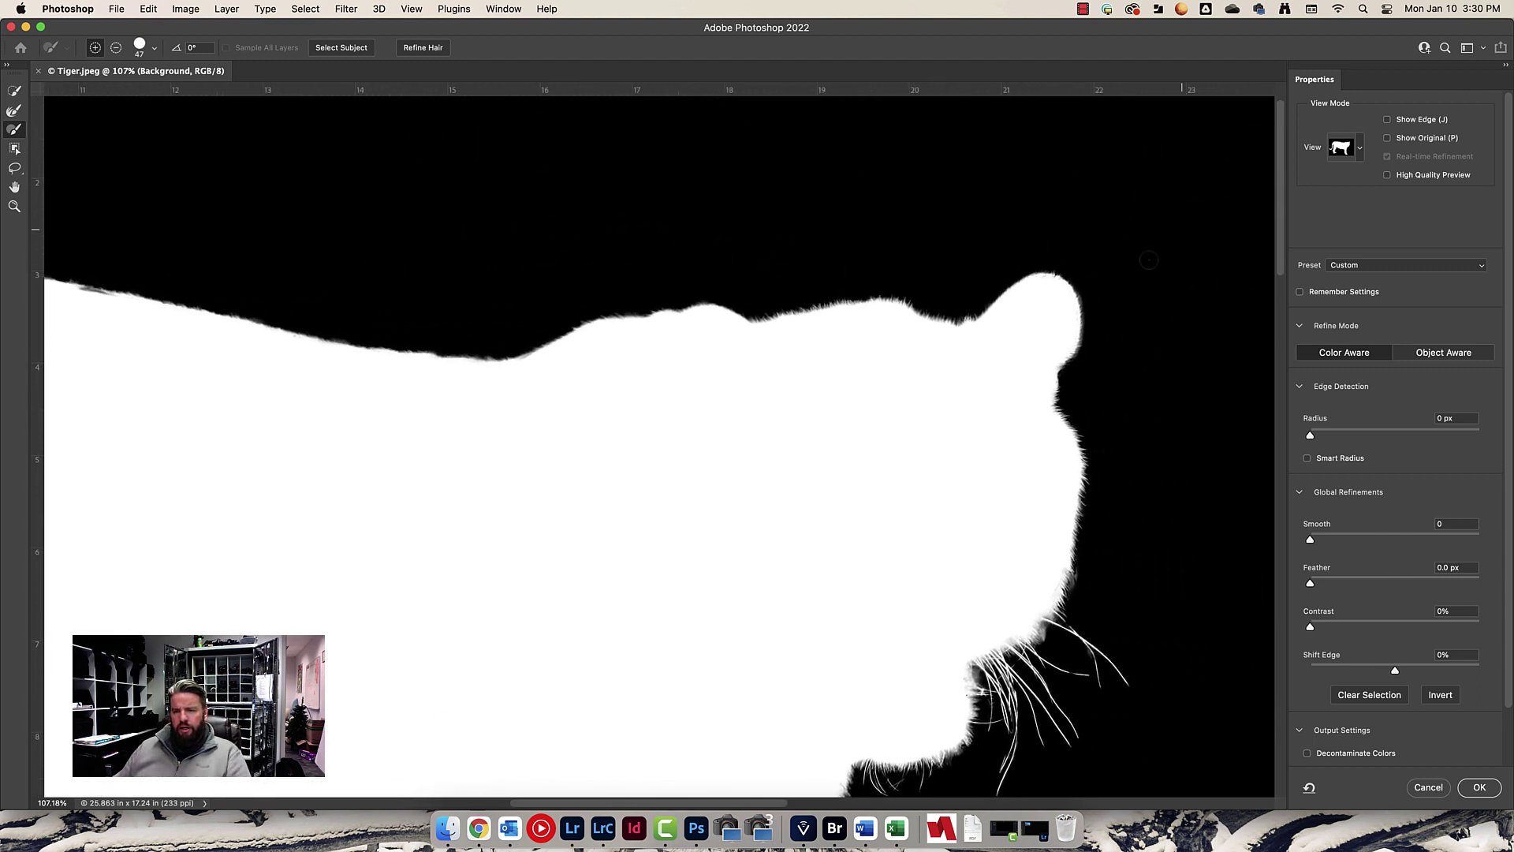
left_click(1359, 148)
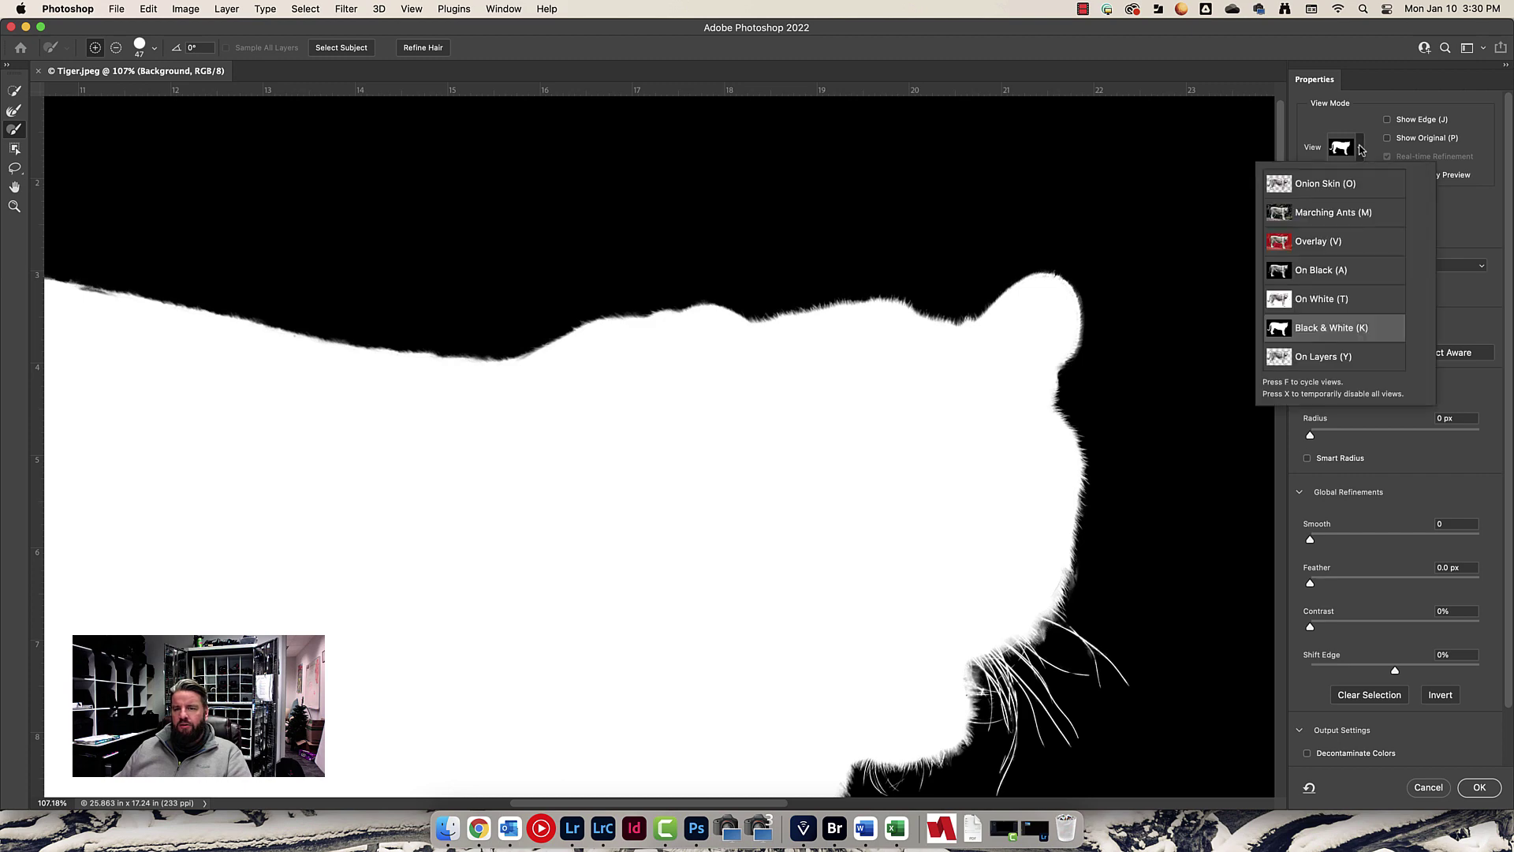
left_click(1334, 185)
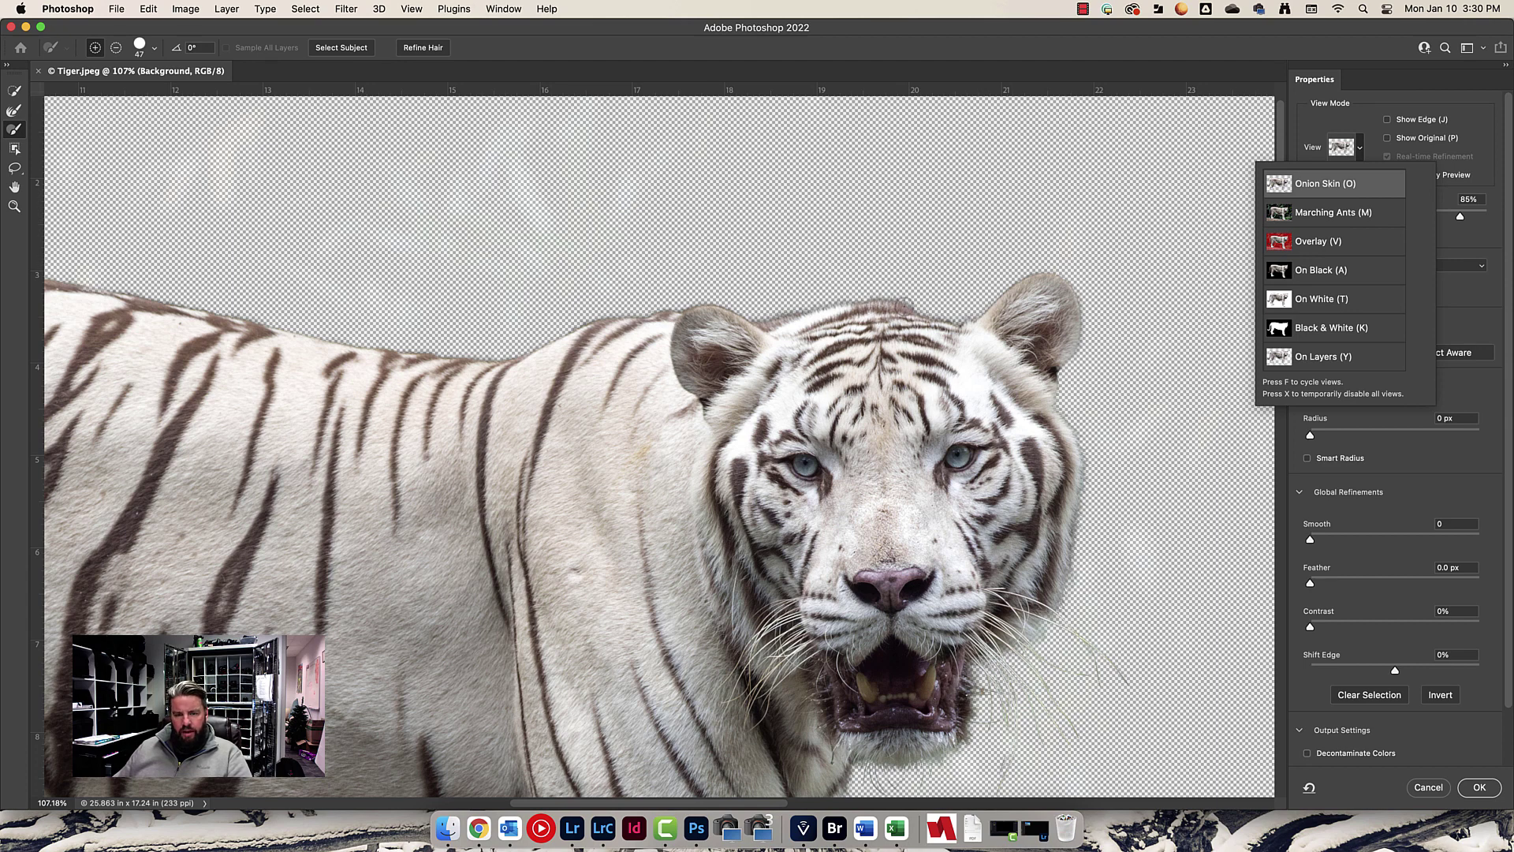
Add the missing area on top of the head with the Brush tool, and refine the fur there with the 31 px Refine Edge Brush.
left_click(872, 302)
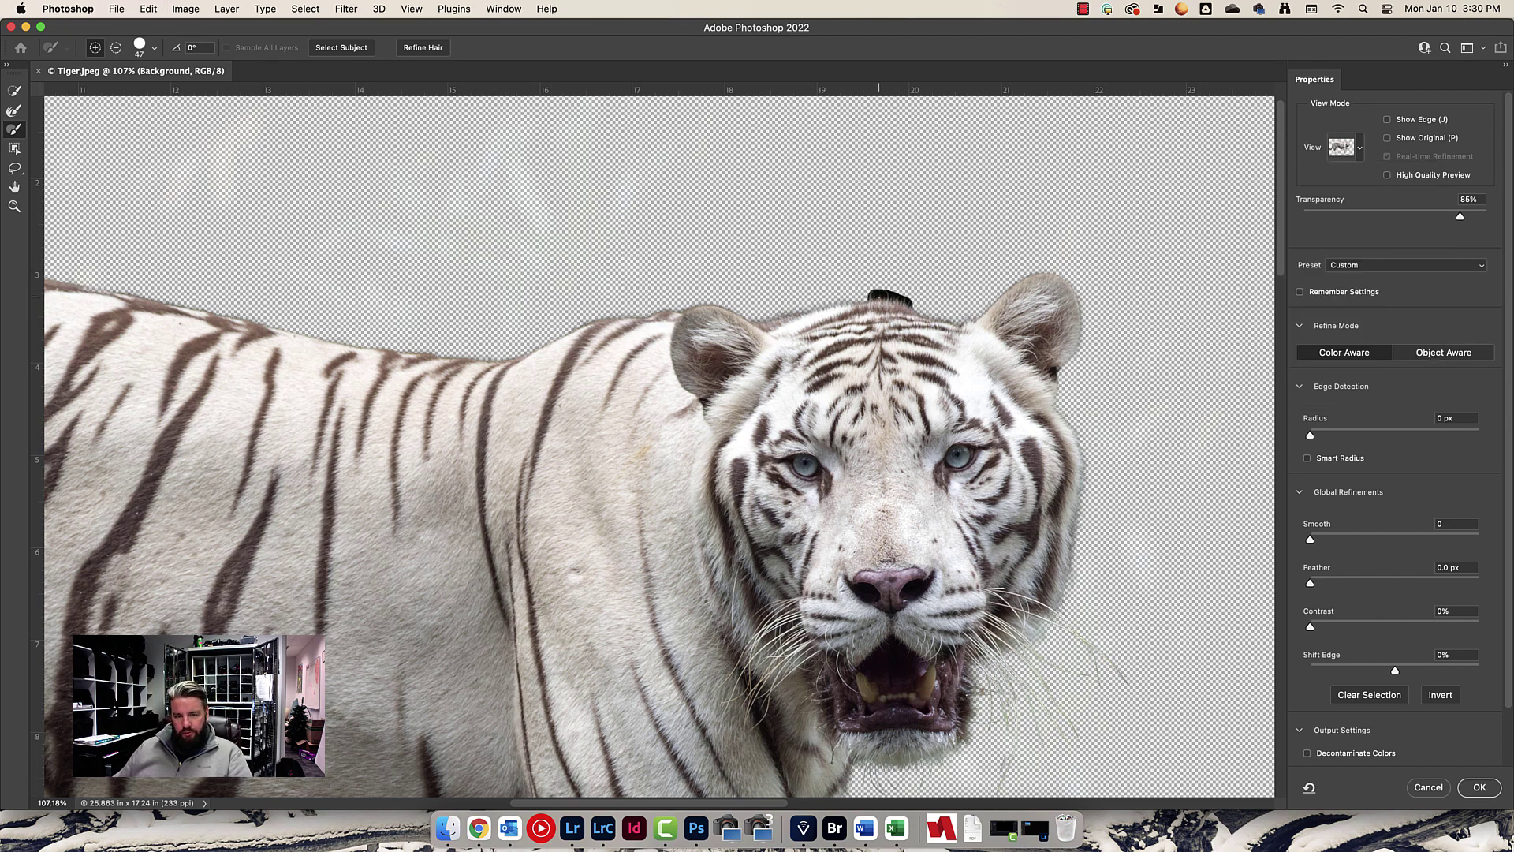
left_click(877, 297)
key("r")
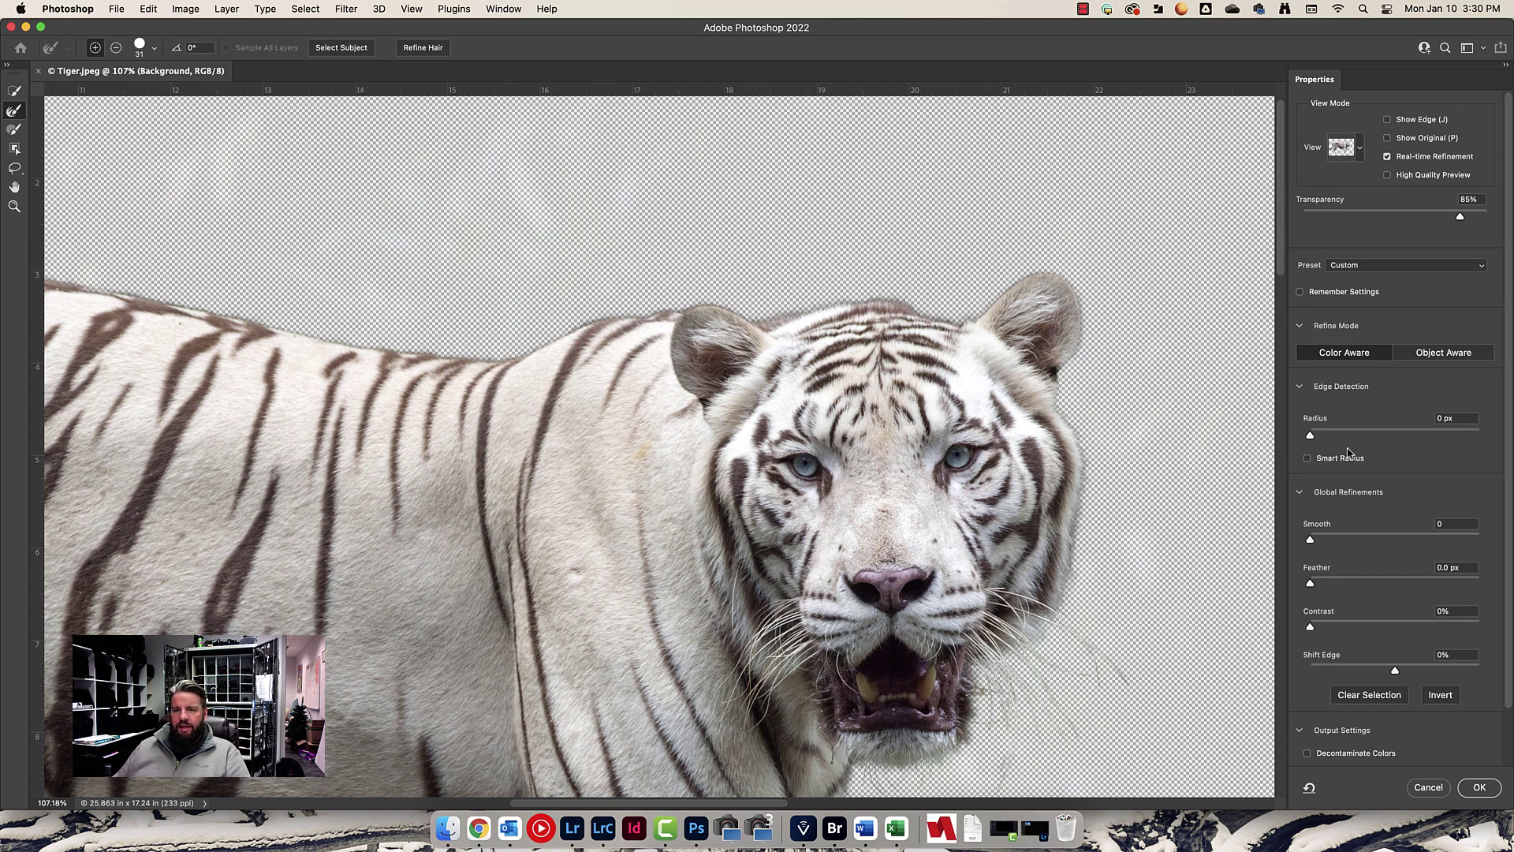
Turn on Decontaminate Colors at 100% to remove background colour from the tiger's fur and whiskers.
scroll(1343, 462, "down", 3)
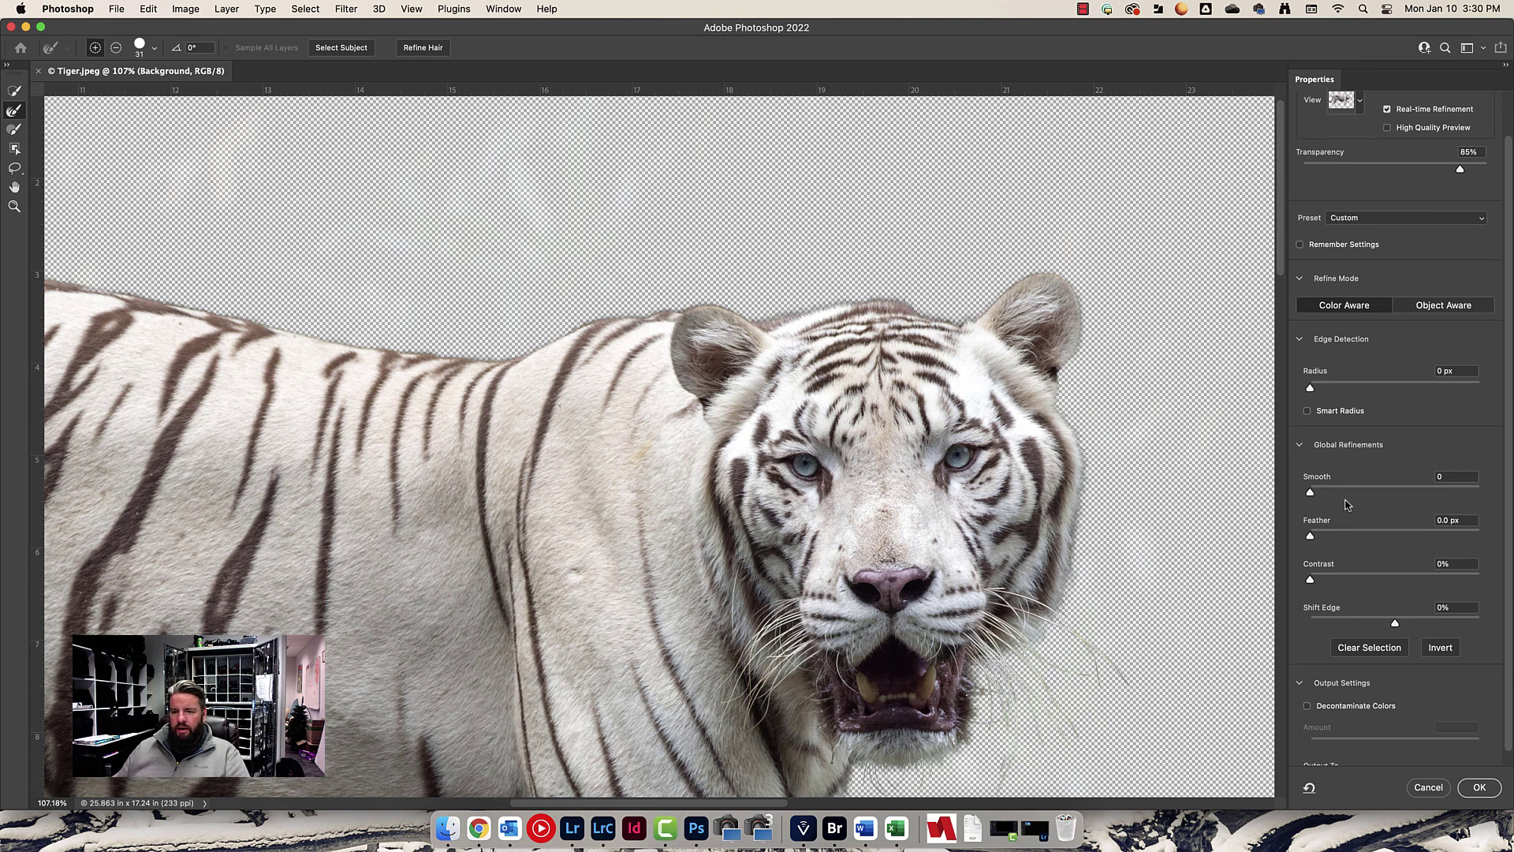
left_click(1307, 706)
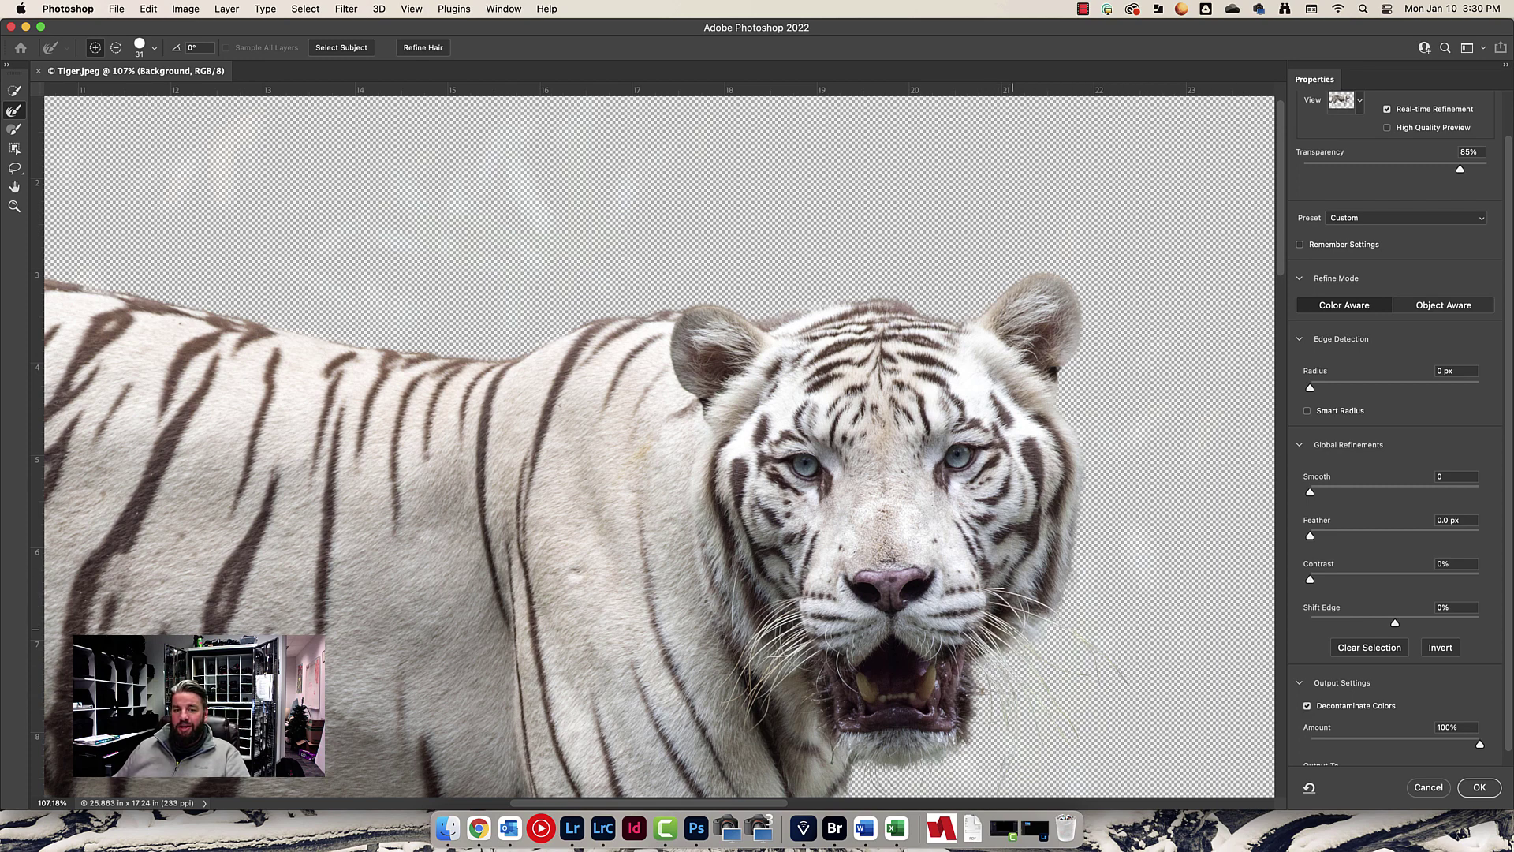
left_click_drag(878, 708, 870, 653)
scroll(870, 653, "down", 10)
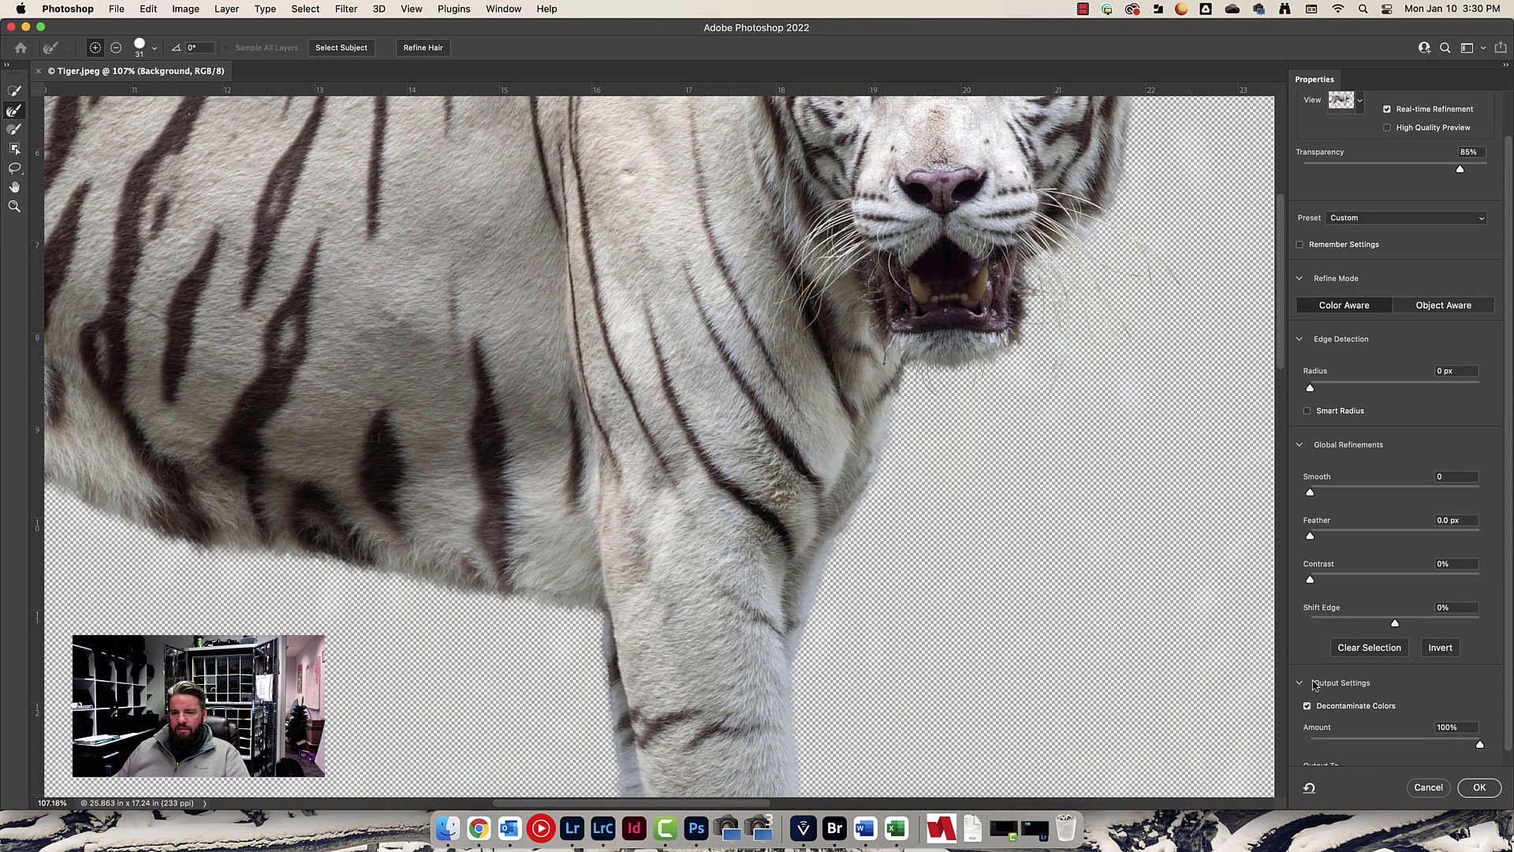
left_click_drag(1124, 613, 1049, 740)
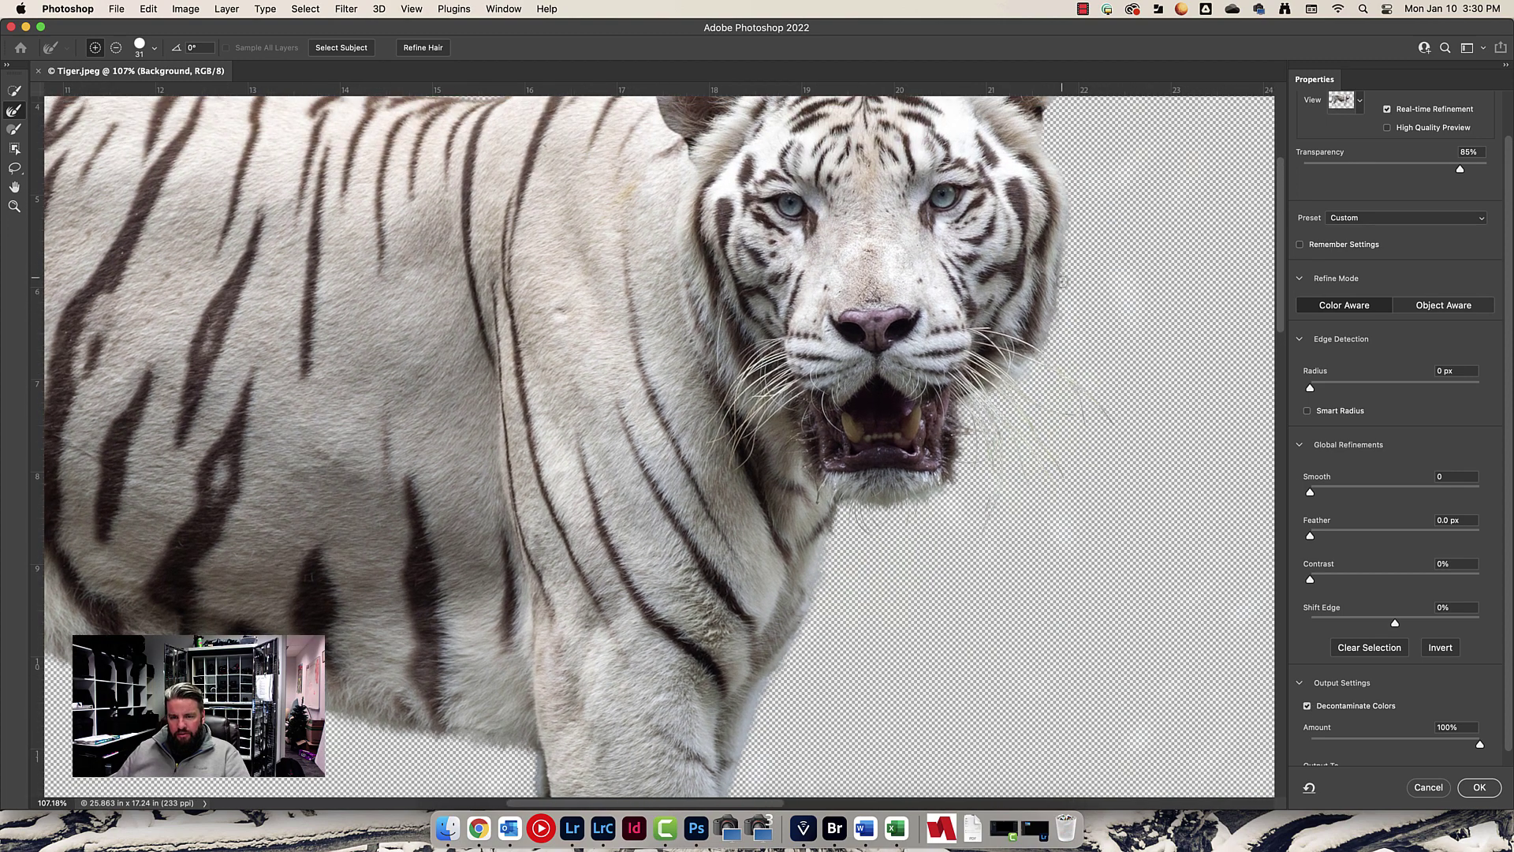
Compare the fur edges with Decontaminate Colors off and on, and examine the front leg, paw and output settings.
left_click(1308, 707)
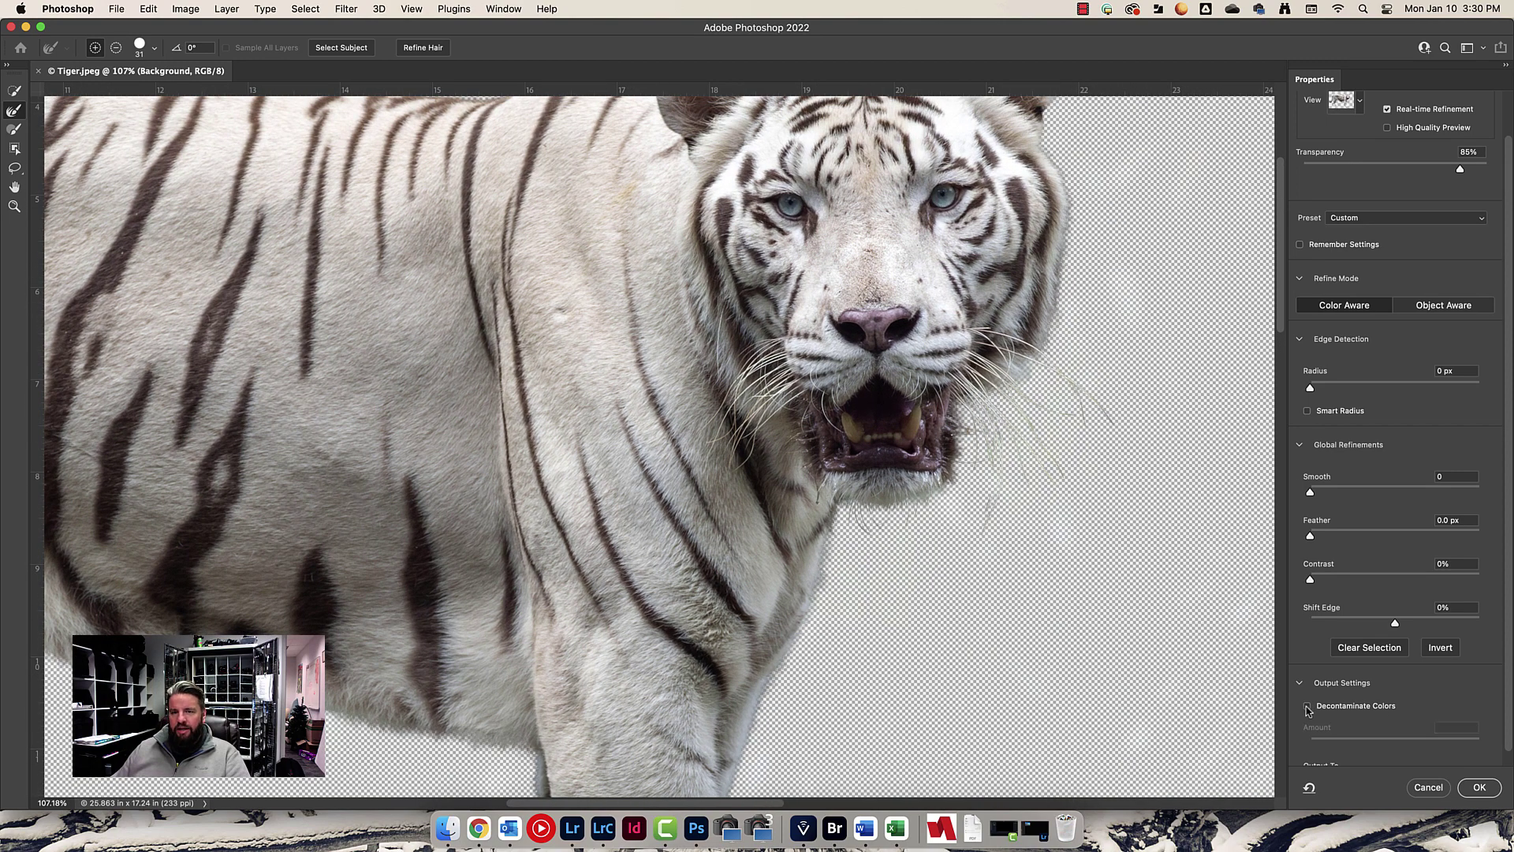
left_click(1308, 707)
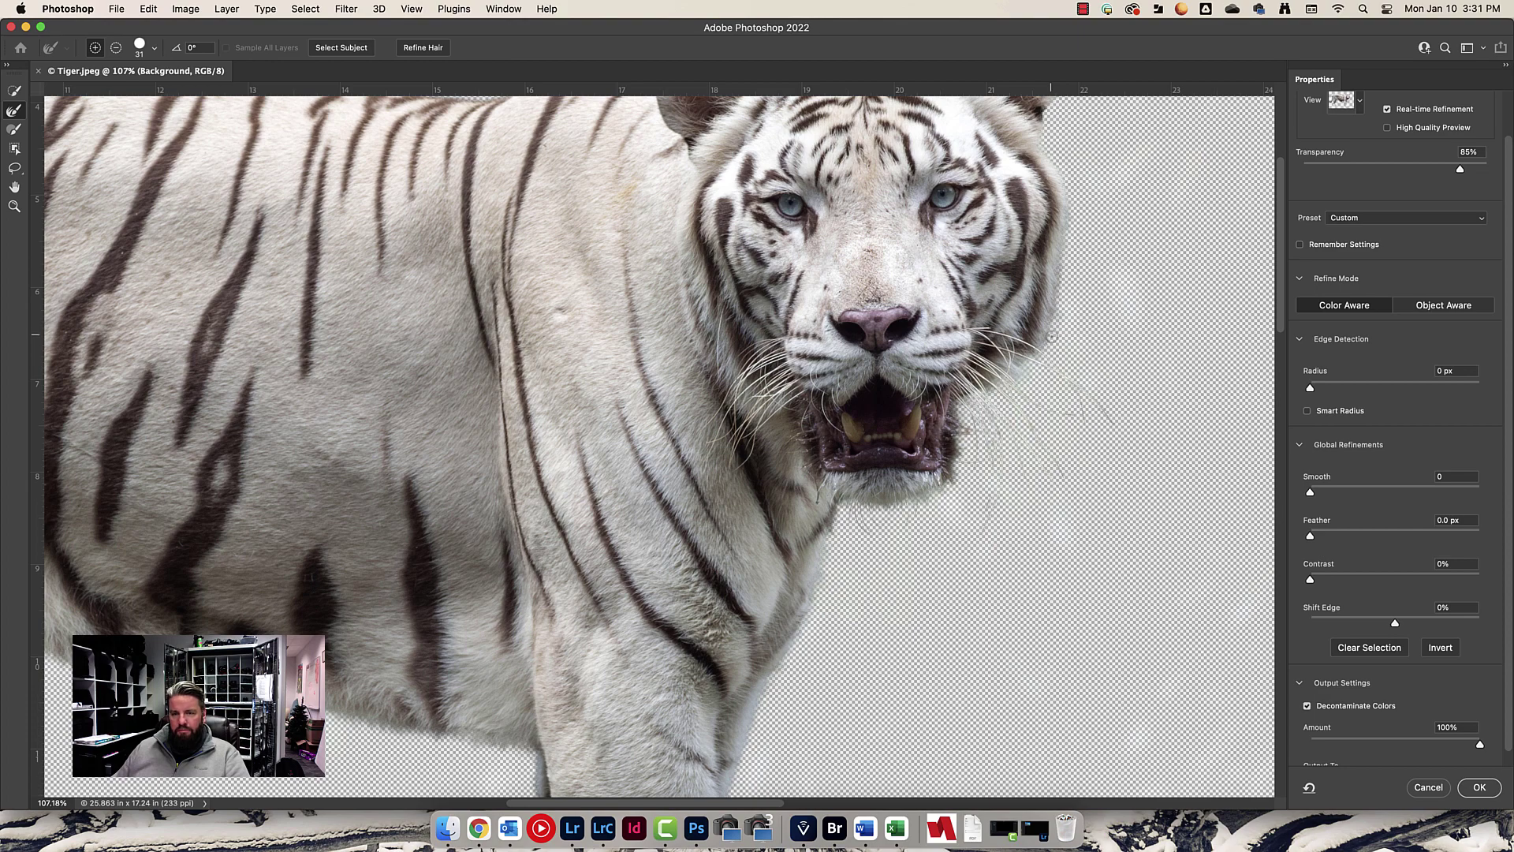
scroll(797, 502, "down", 8)
scroll(788, 503, "left", 3)
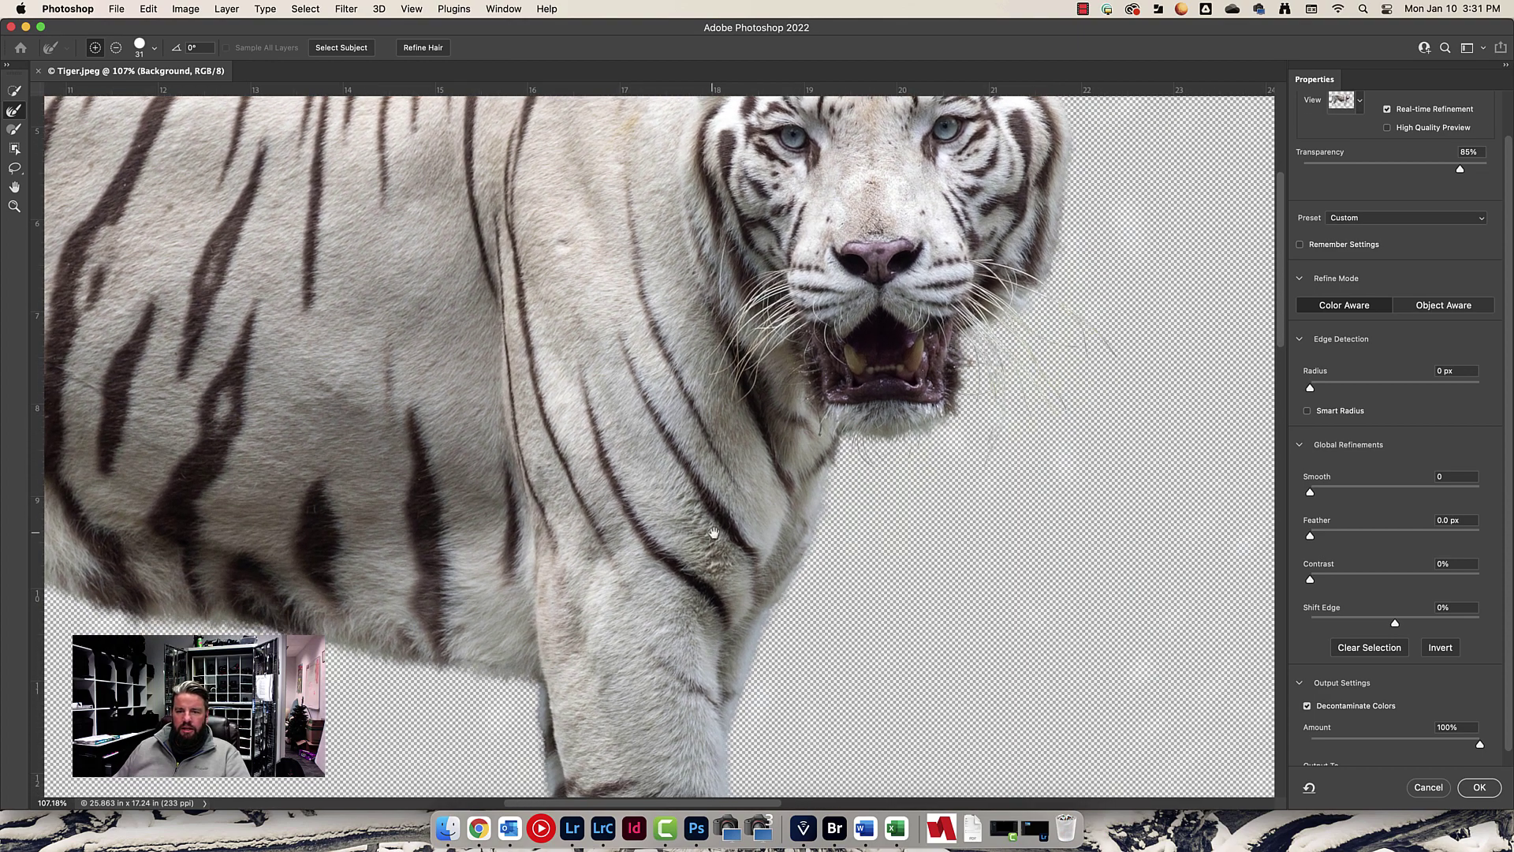
scroll(735, 505, "down", 5)
scroll(735, 505, "right", 1)
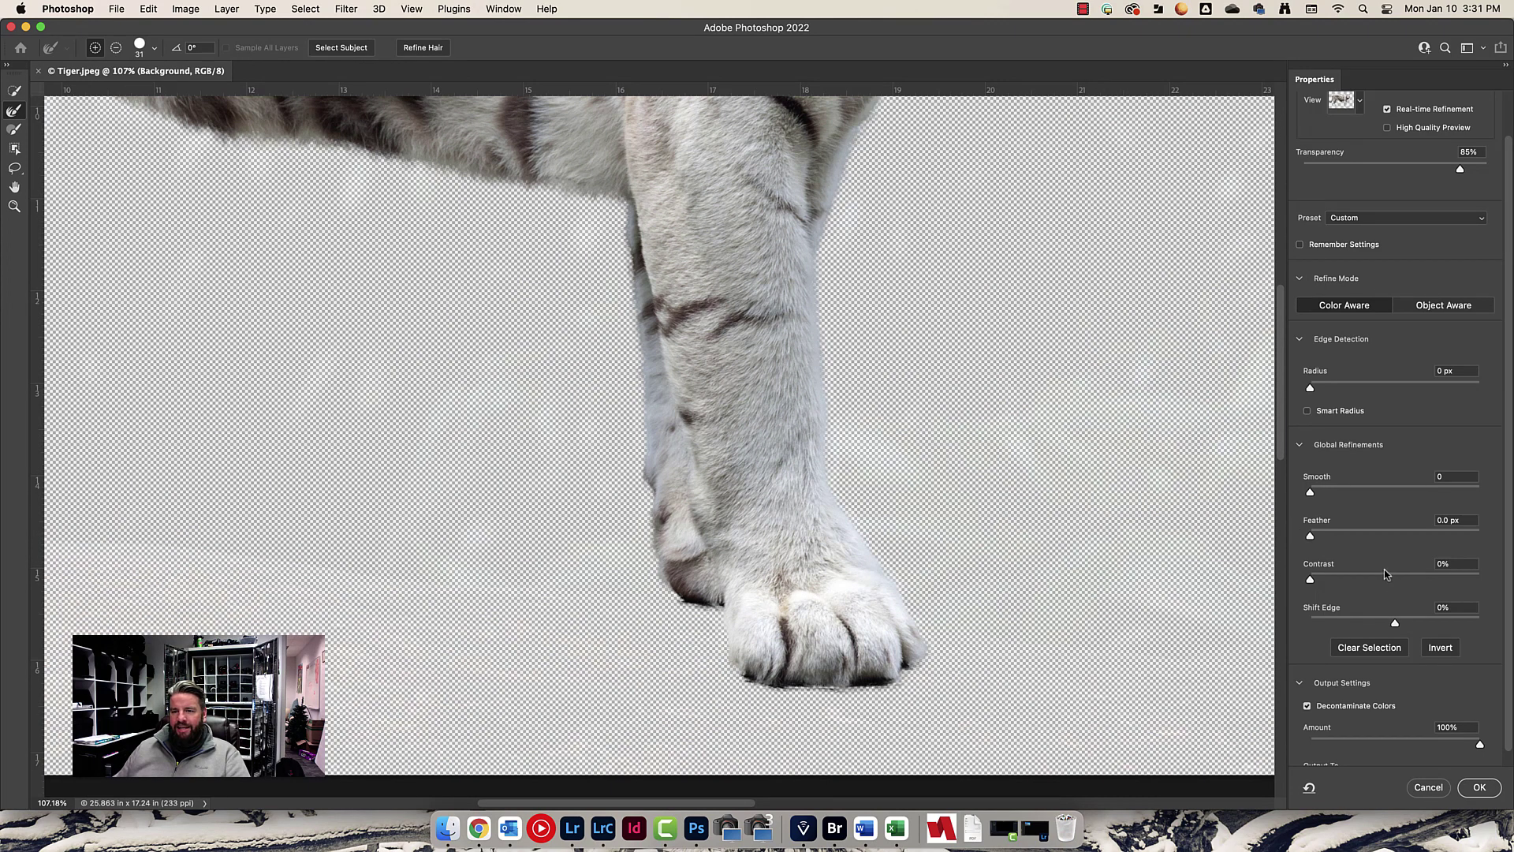
scroll(1387, 576, "down", 1)
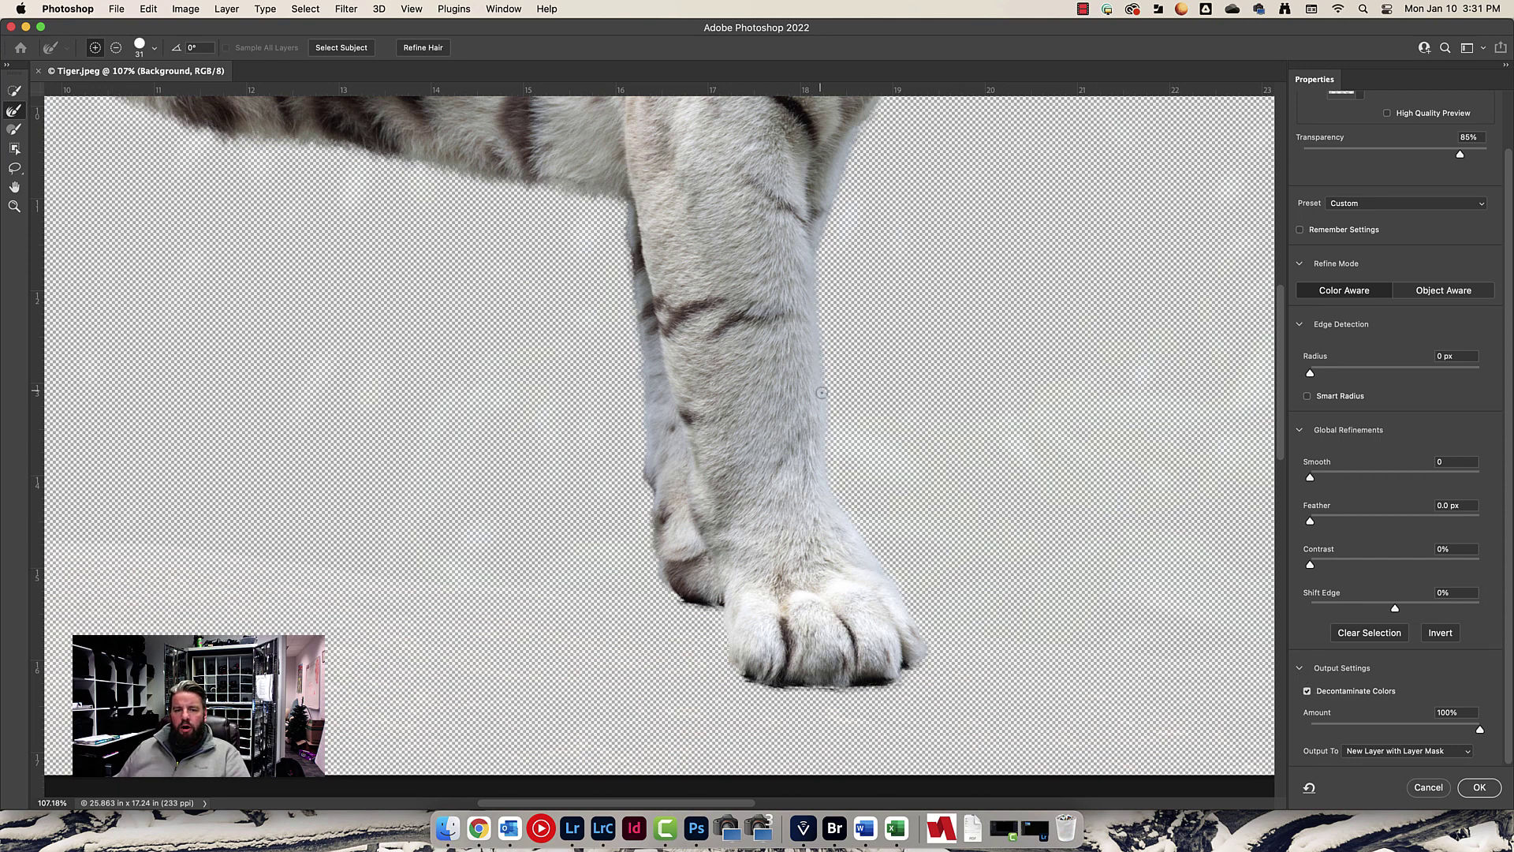
Output the refined tiger mask as a New Layer with Layer Mask and leave Select and Mask.
left_click(1357, 752)
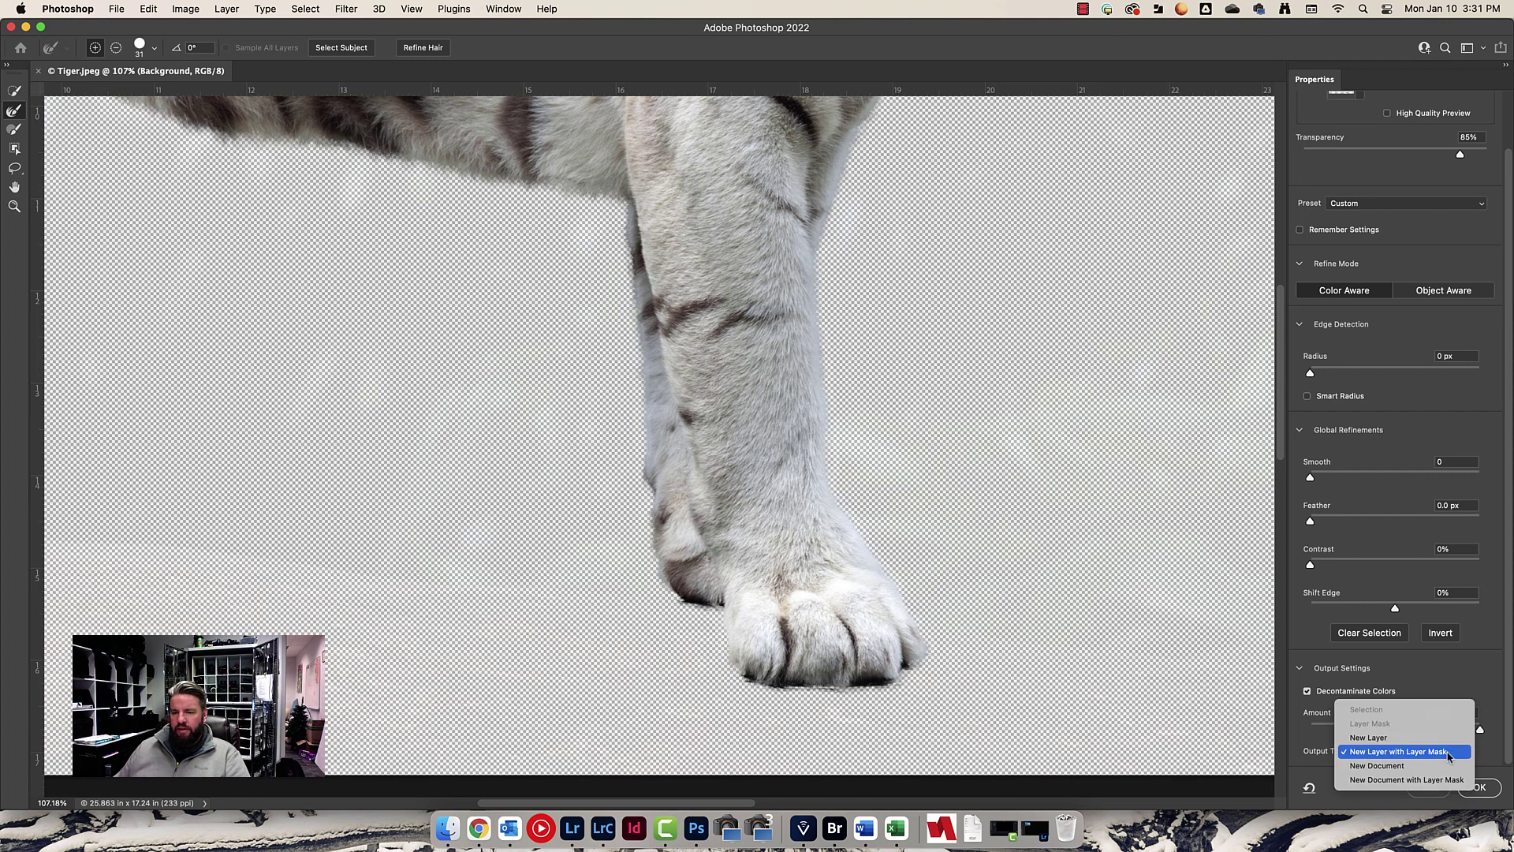
left_click(1449, 755)
left_click(1480, 787)
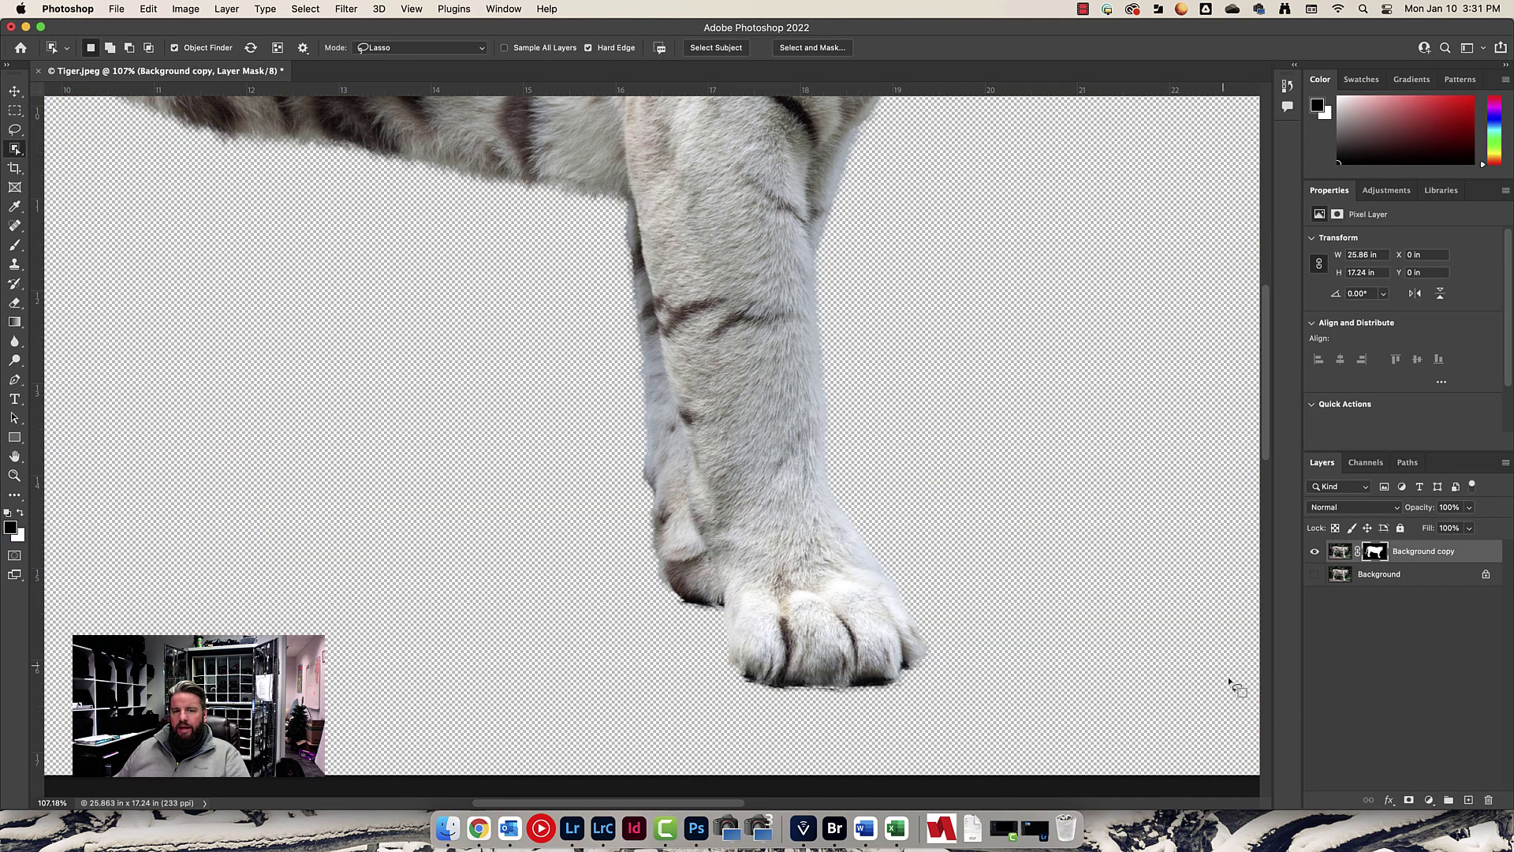
scroll(947, 521, "down", 3)
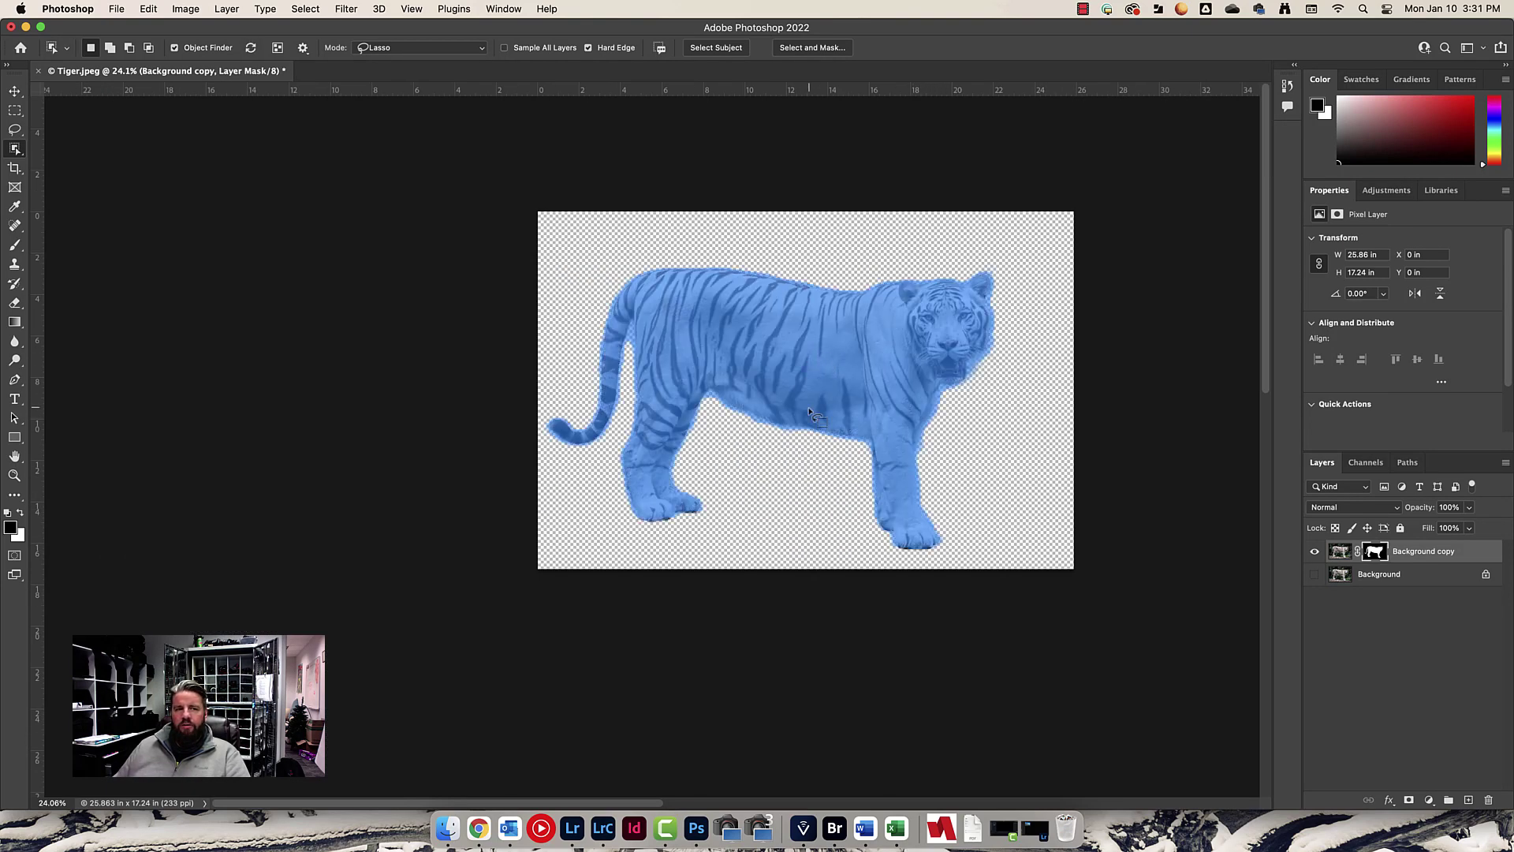
Start saving the tiger document on the computer, in the Remove Background Practice folder in Photoshop format.
left_click(117, 15)
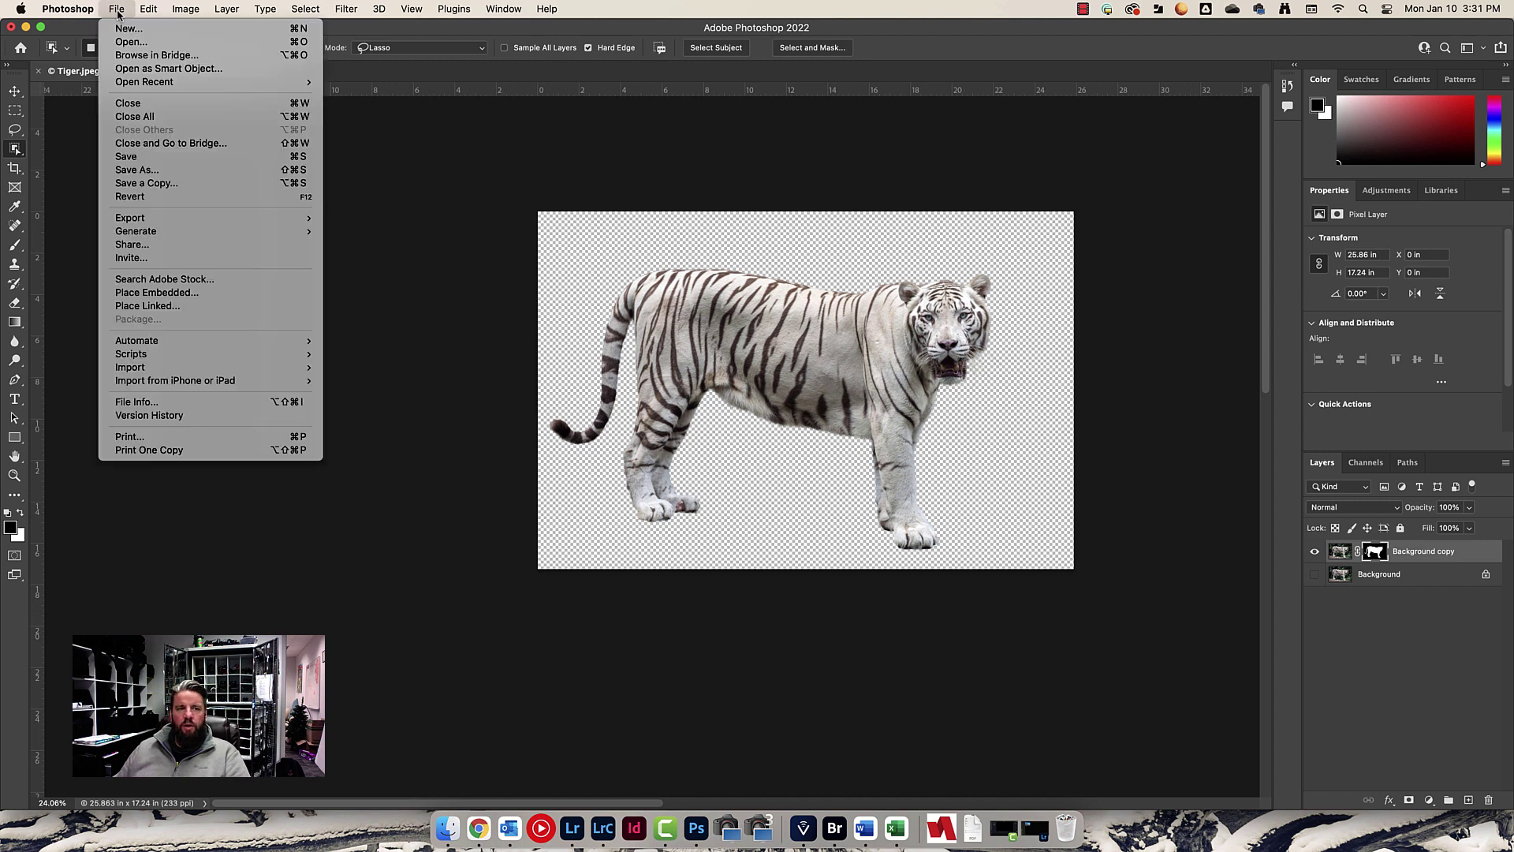
left_click(126, 156)
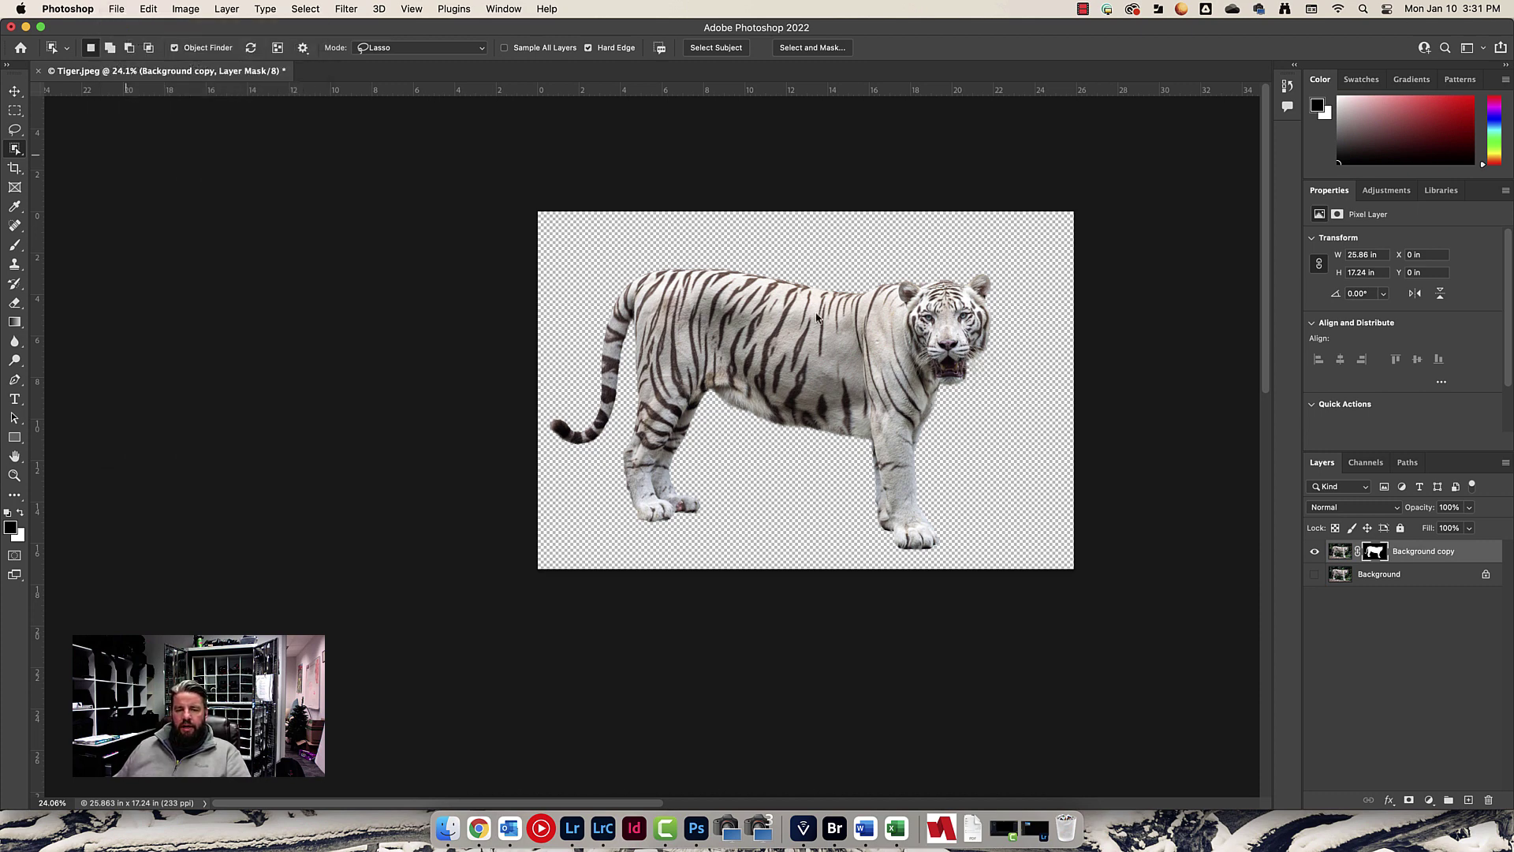
left_click(679, 490)
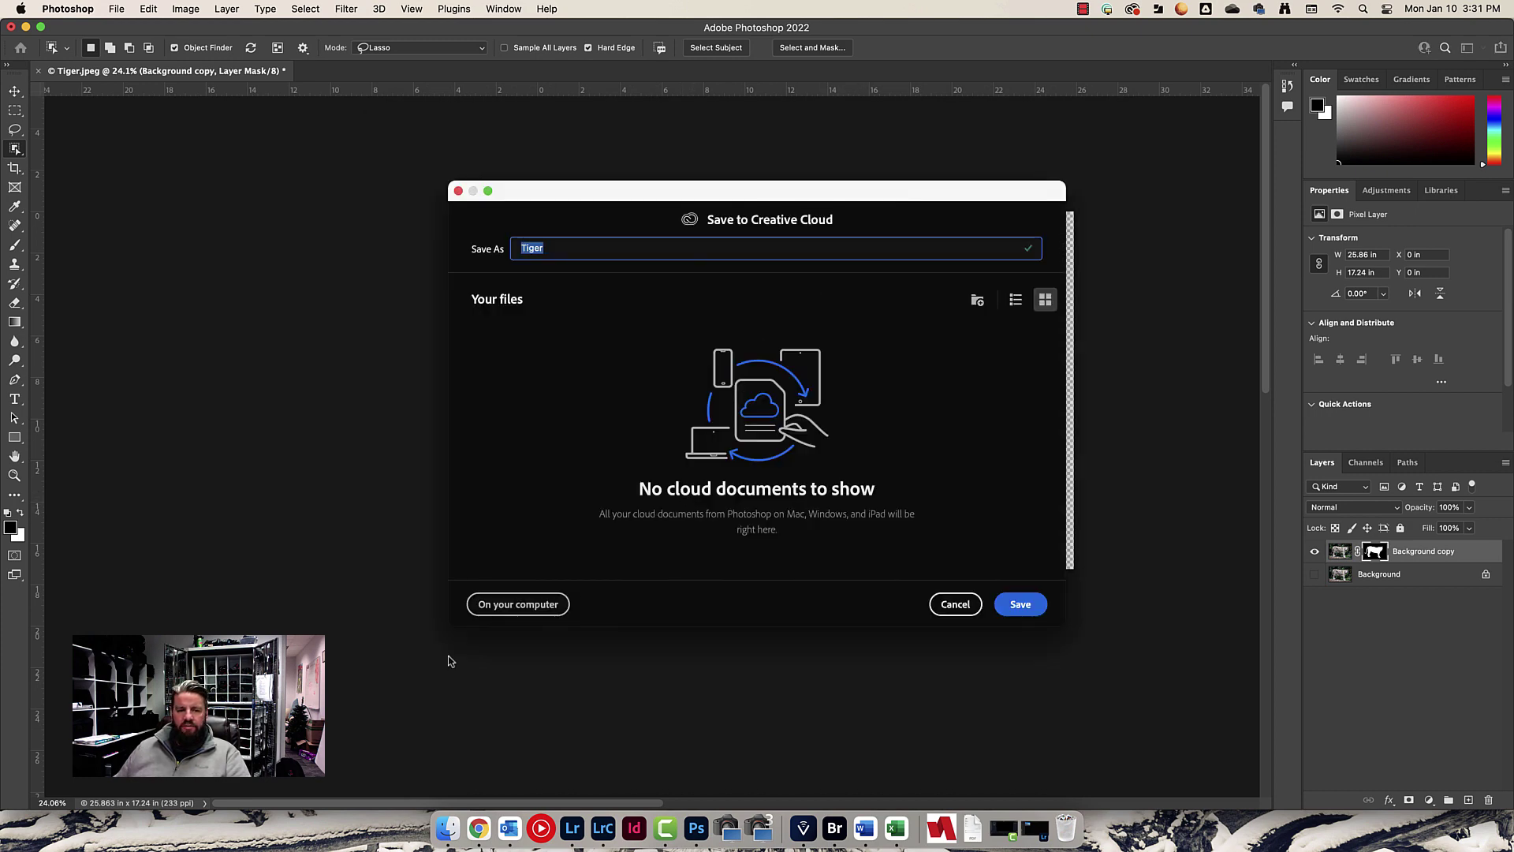
left_click(488, 599)
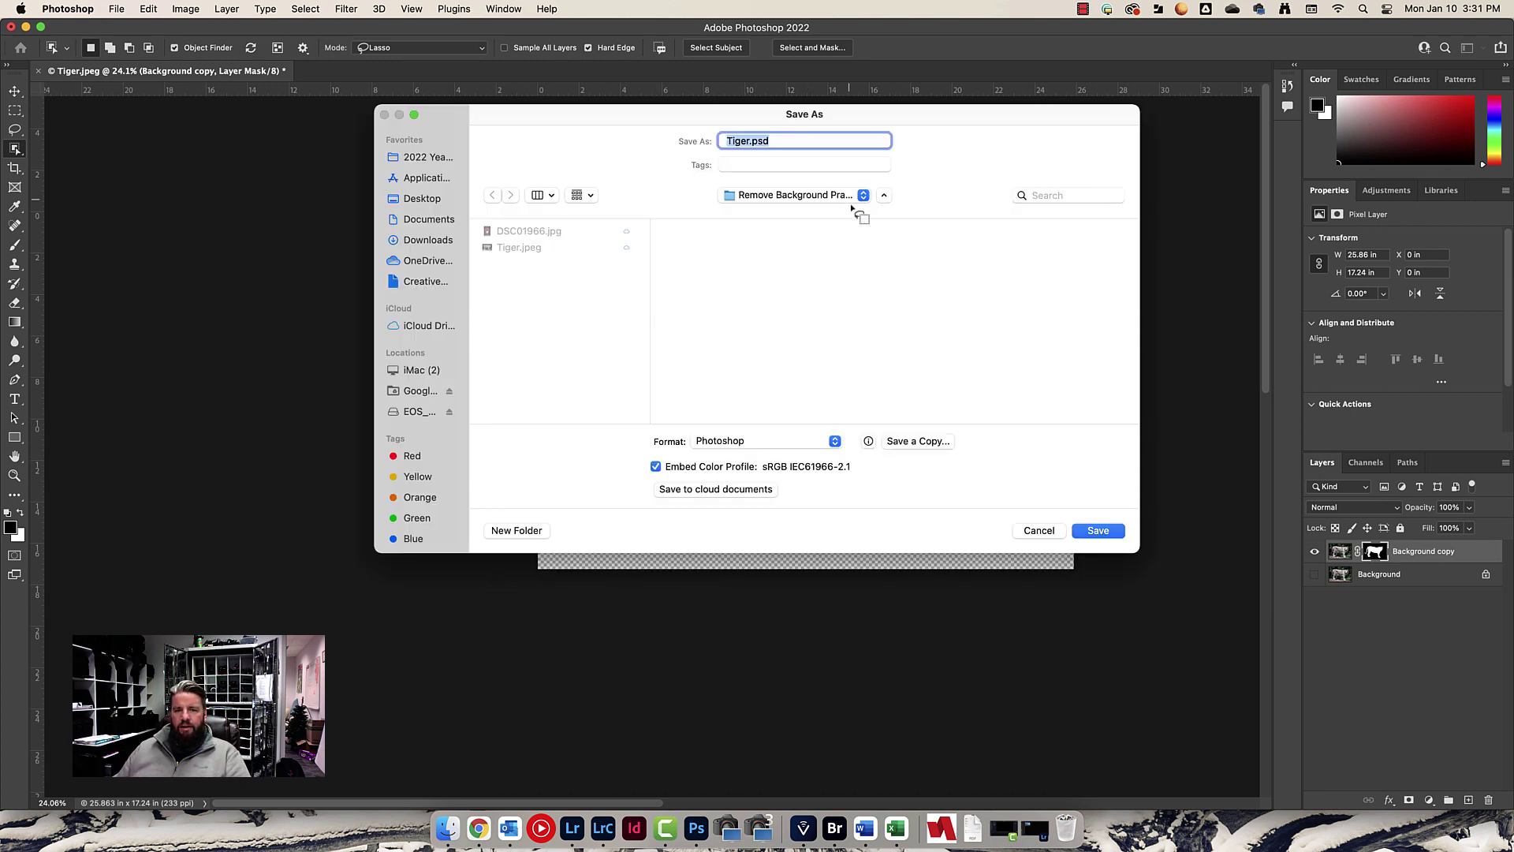
left_click(840, 196)
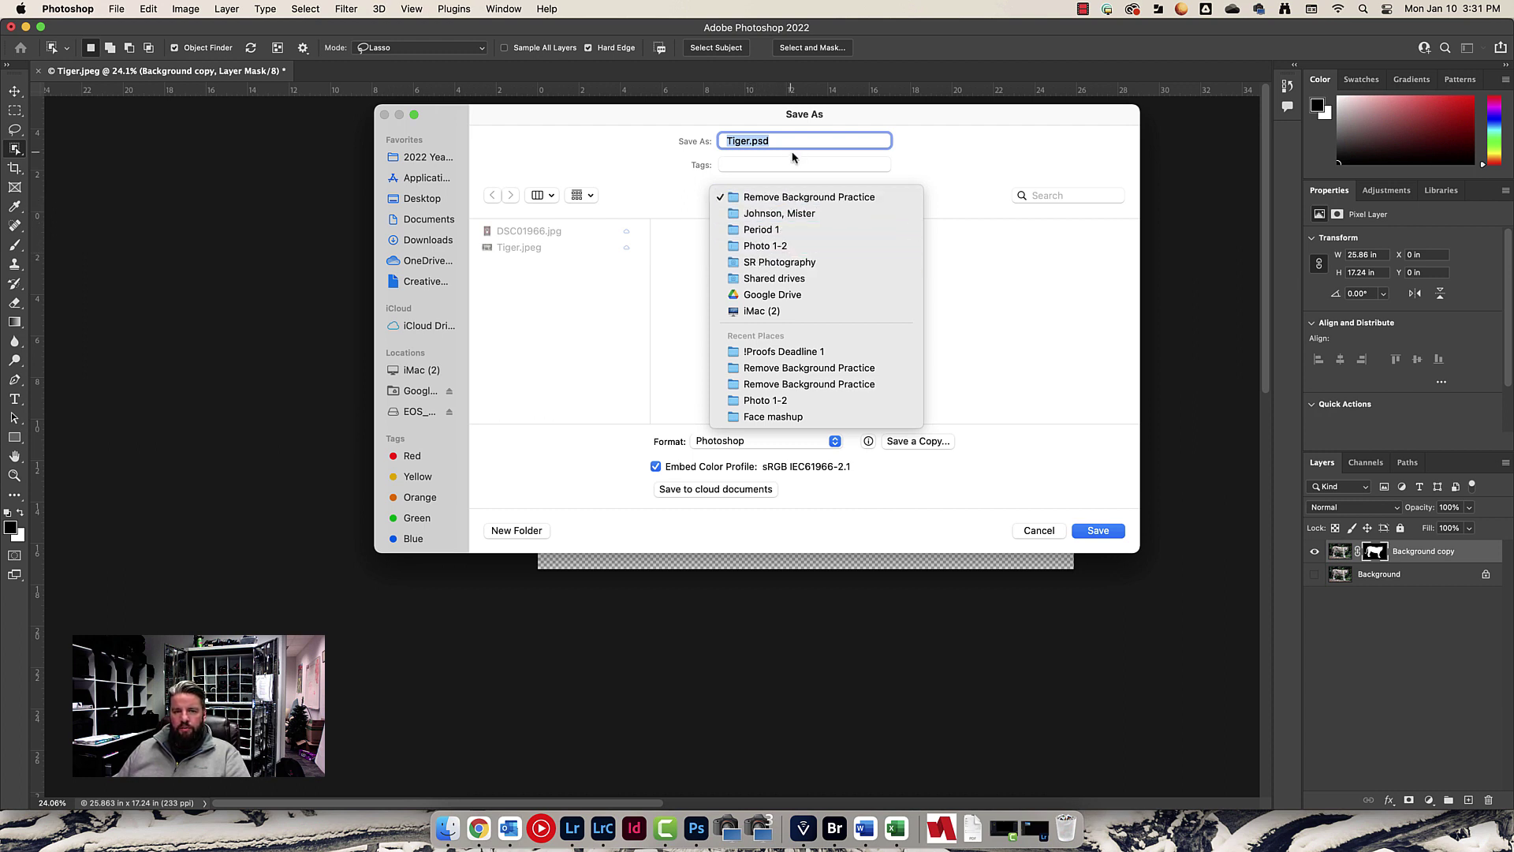
Name the file Tiger Cut Out.psd and save it with Maximize Compatibility on.
left_click(751, 141)
left_click(751, 140)
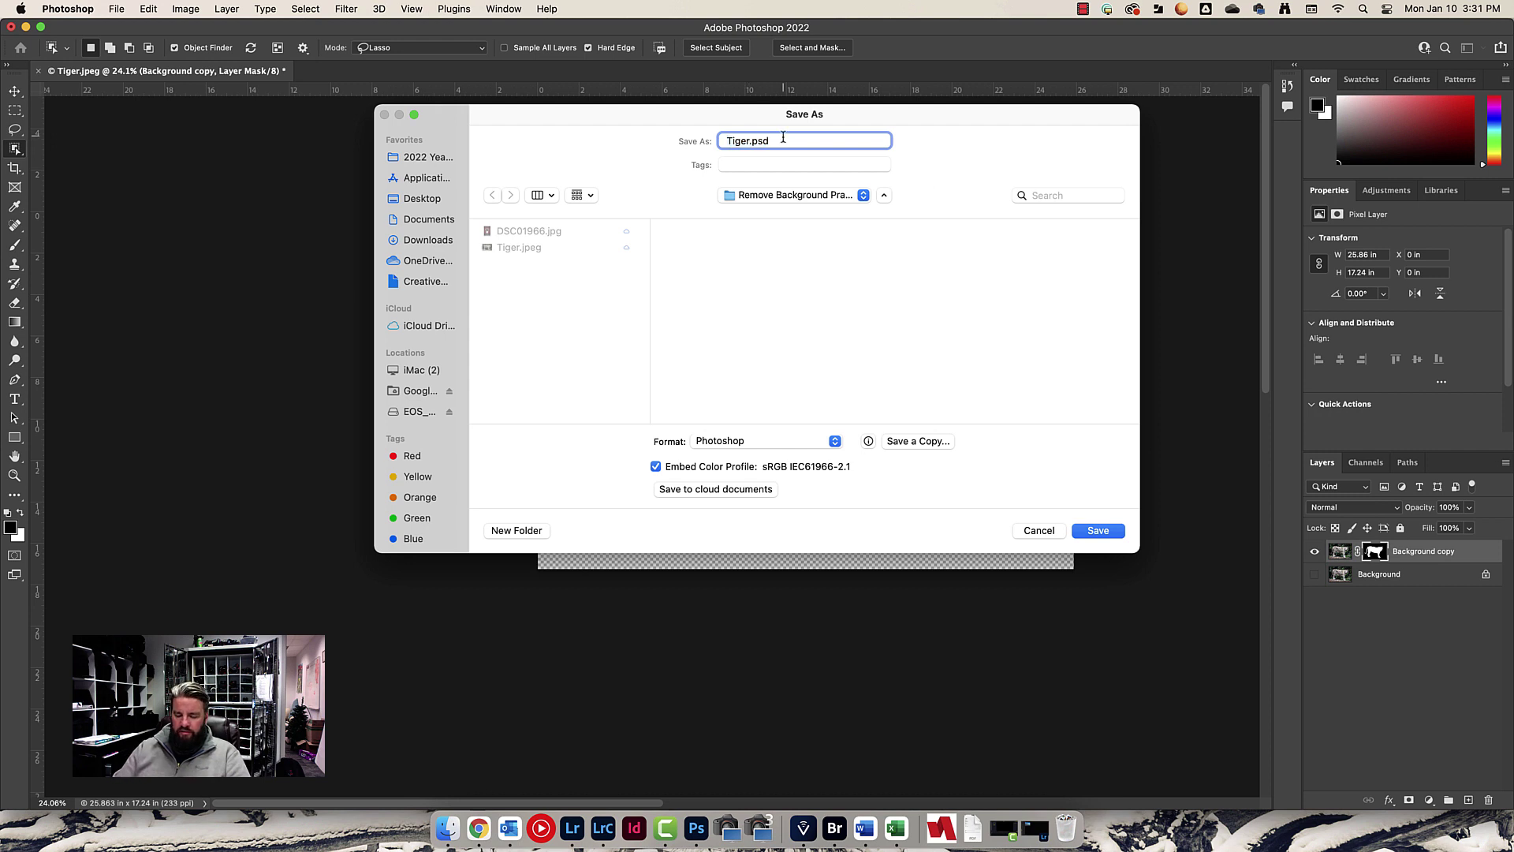
type("Fin")
key("BackSpace")
key("BackSpace")
key("BackSpace")
type("Cu")
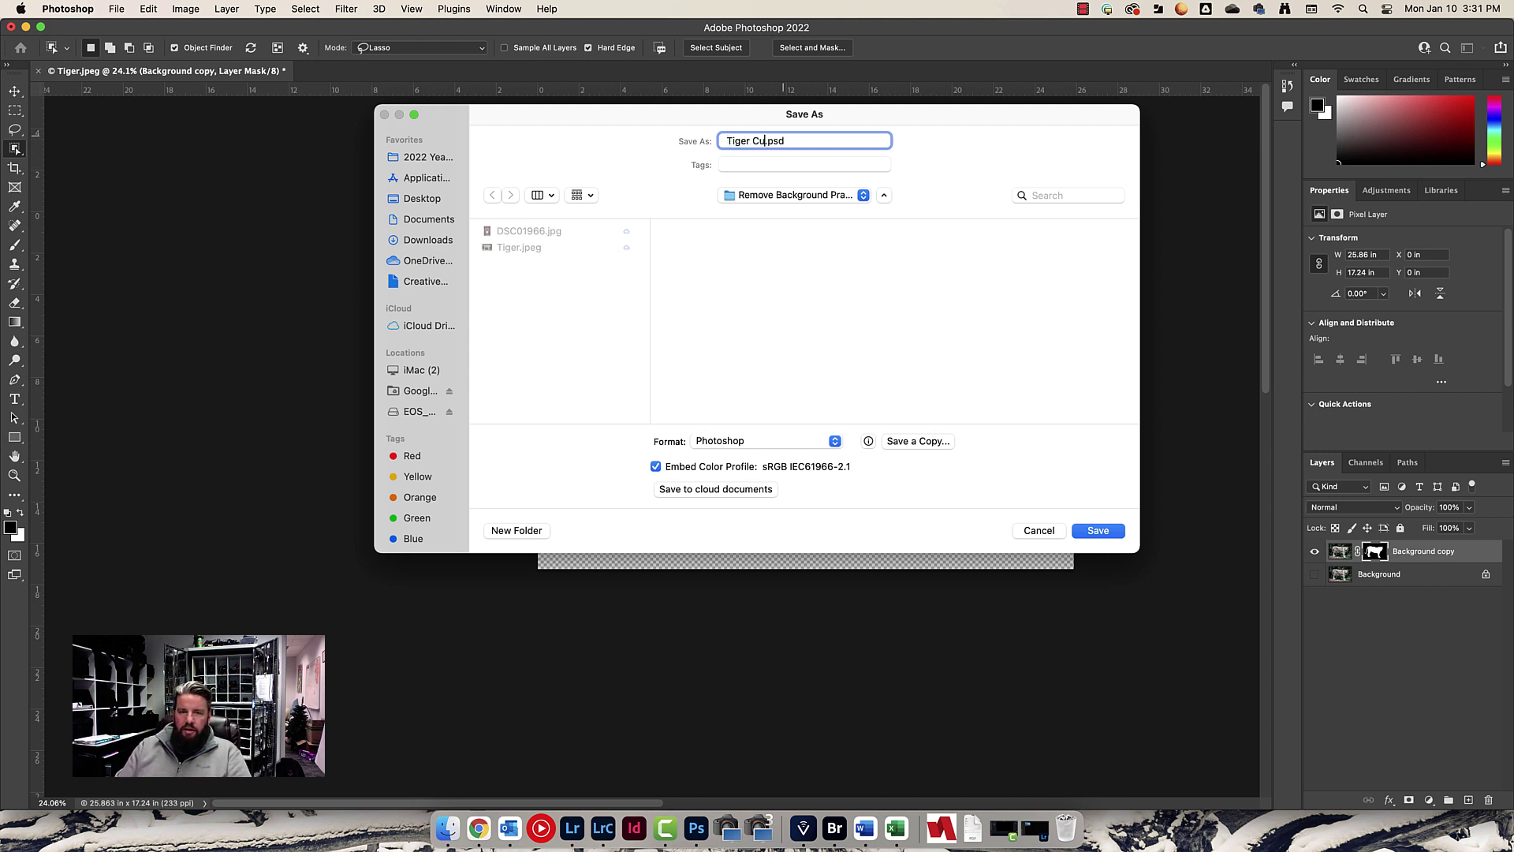
type("t Out")
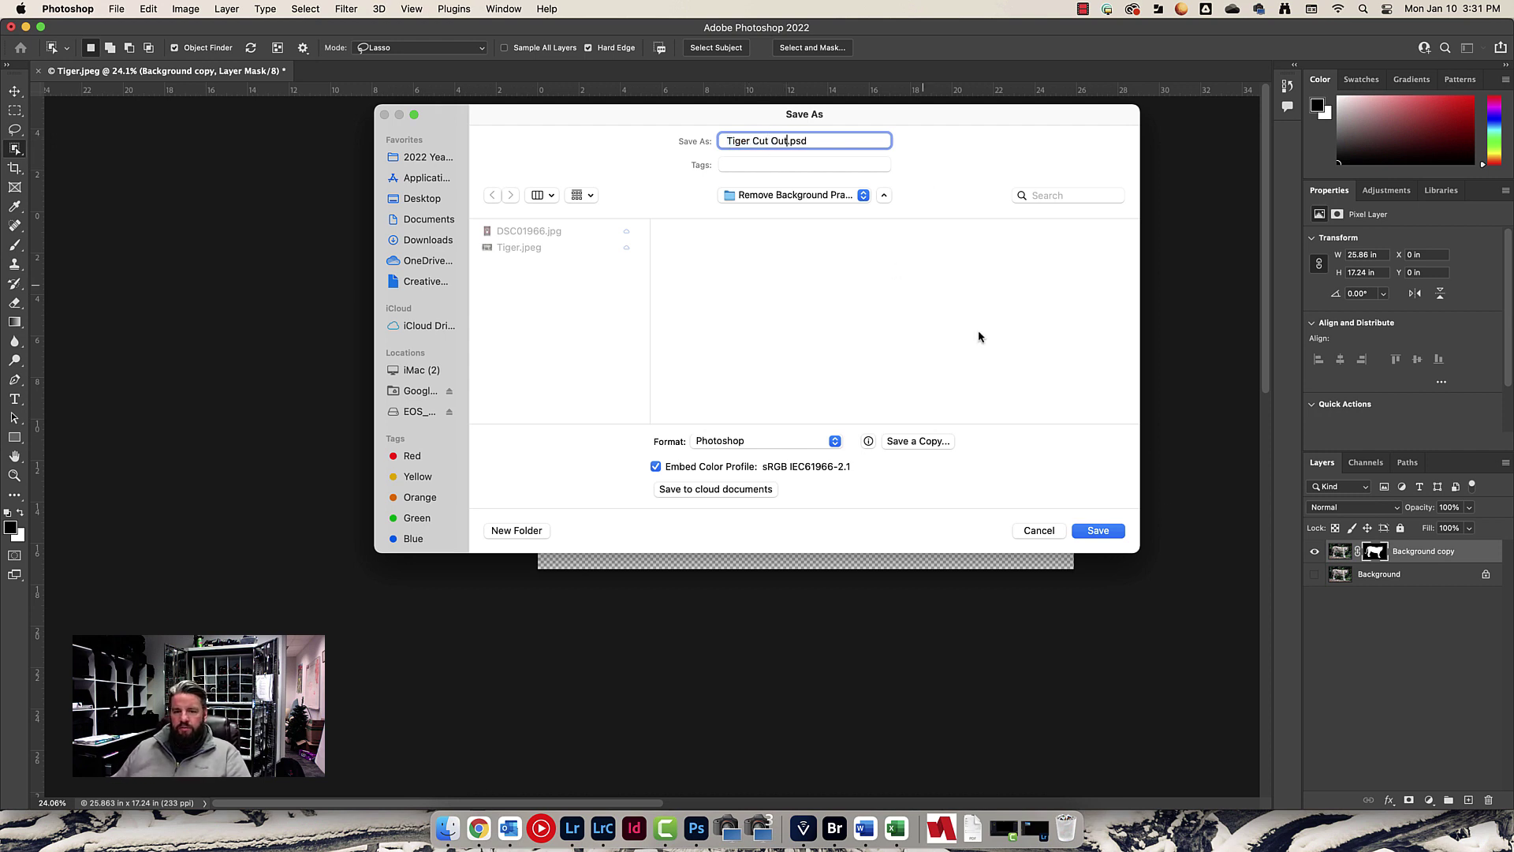
left_click(1099, 531)
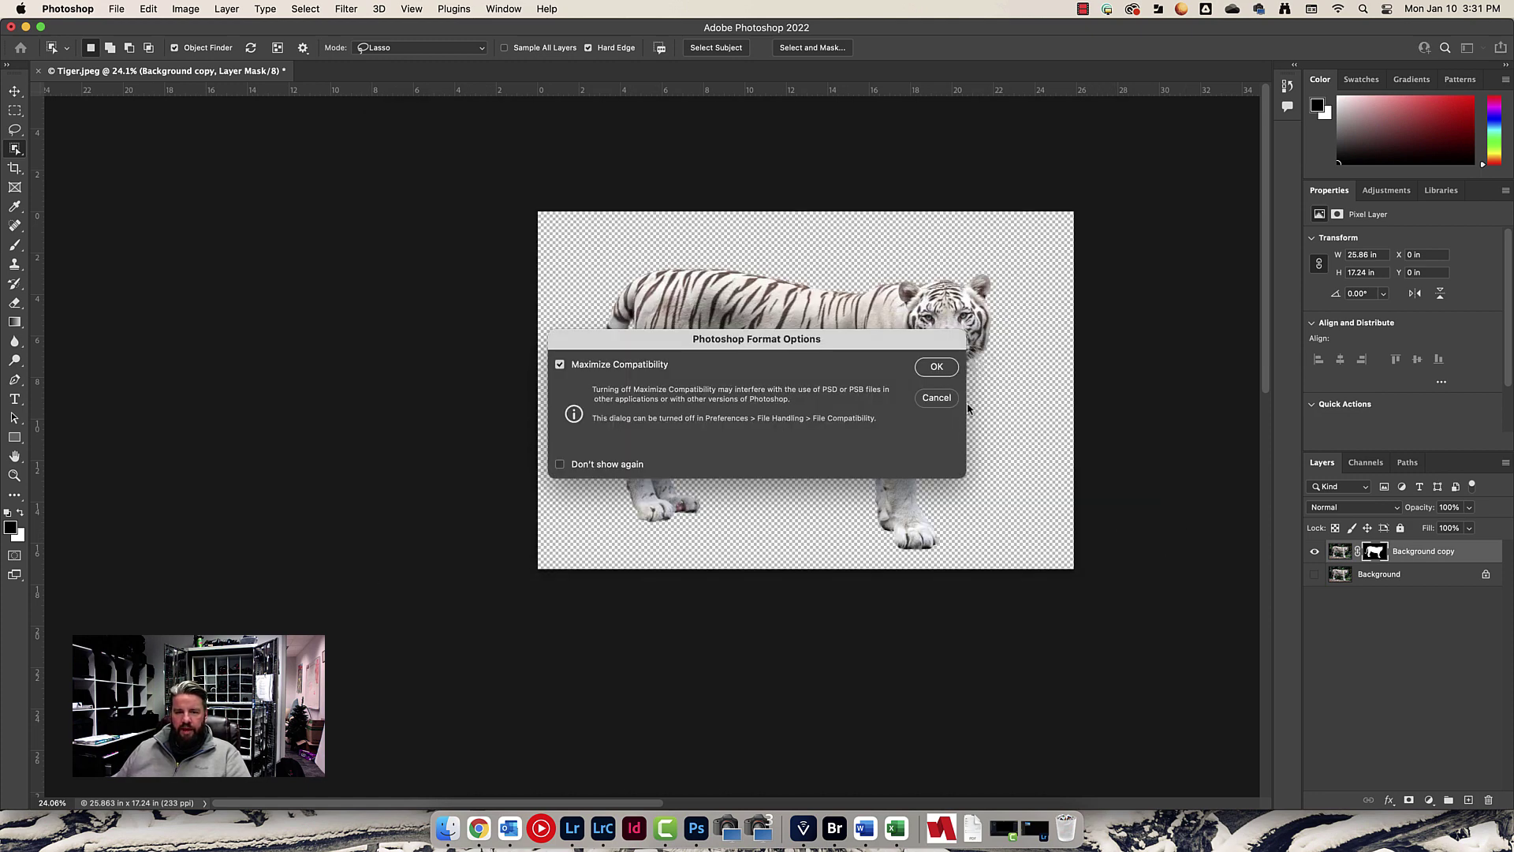
left_click(939, 373)
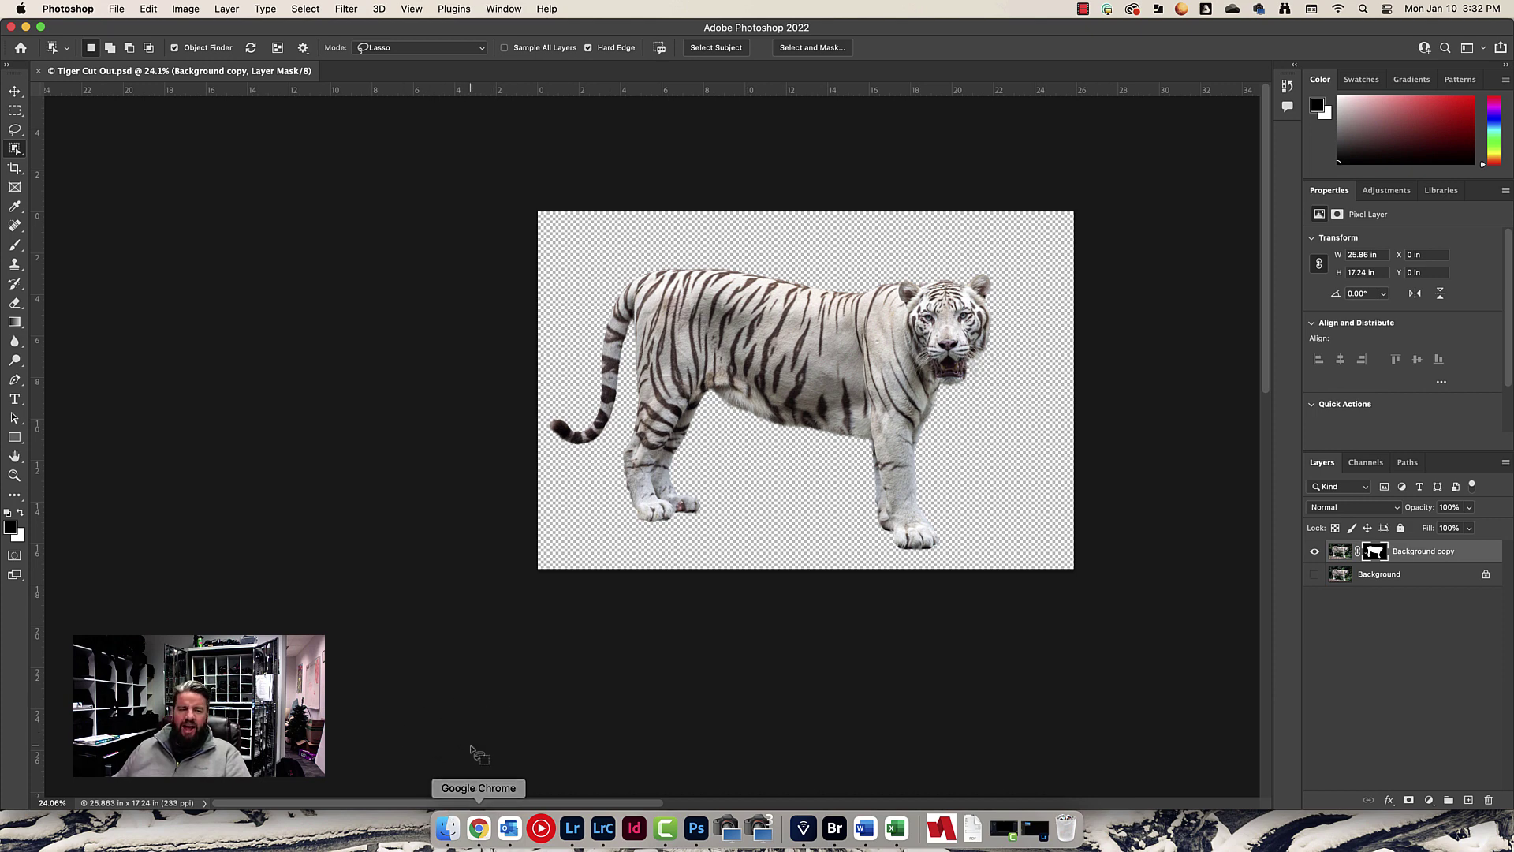
Open nyc street.jpg from the folder that contains Remove Background Practice.
left_click(118, 10)
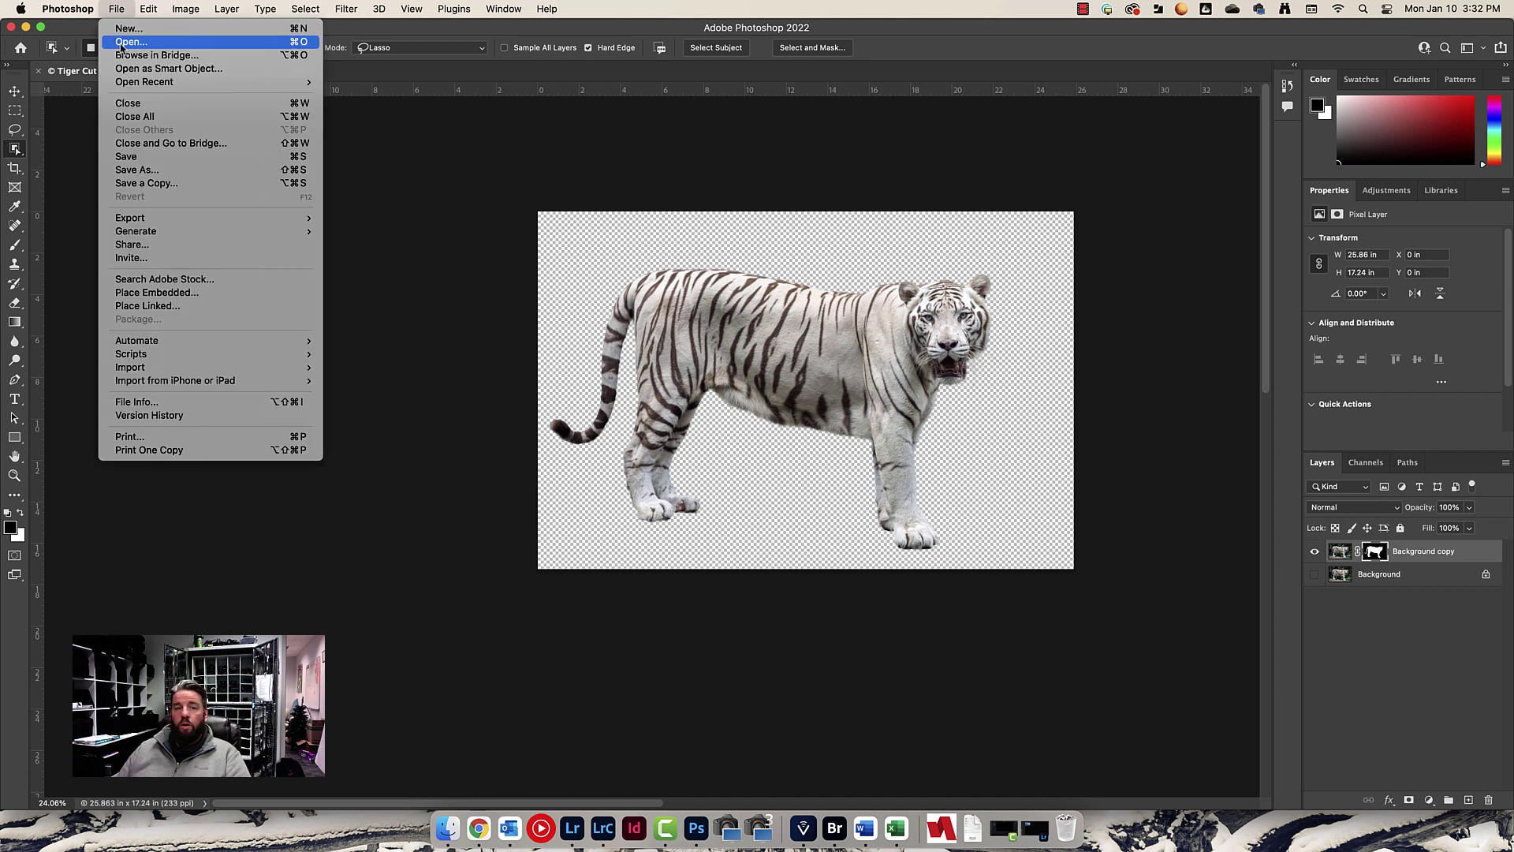
left_click(124, 41)
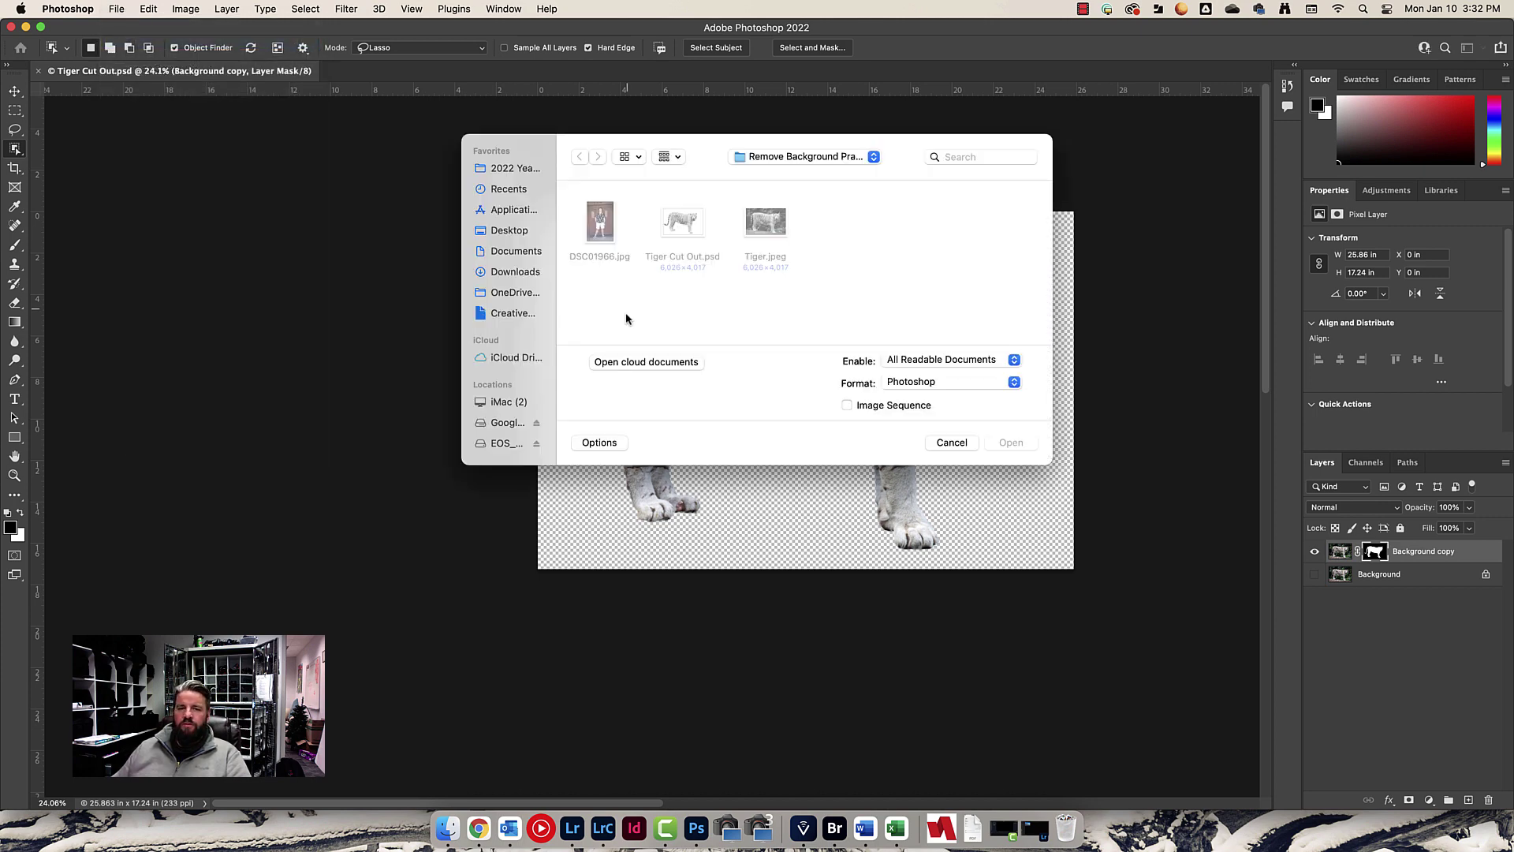
left_click(828, 158)
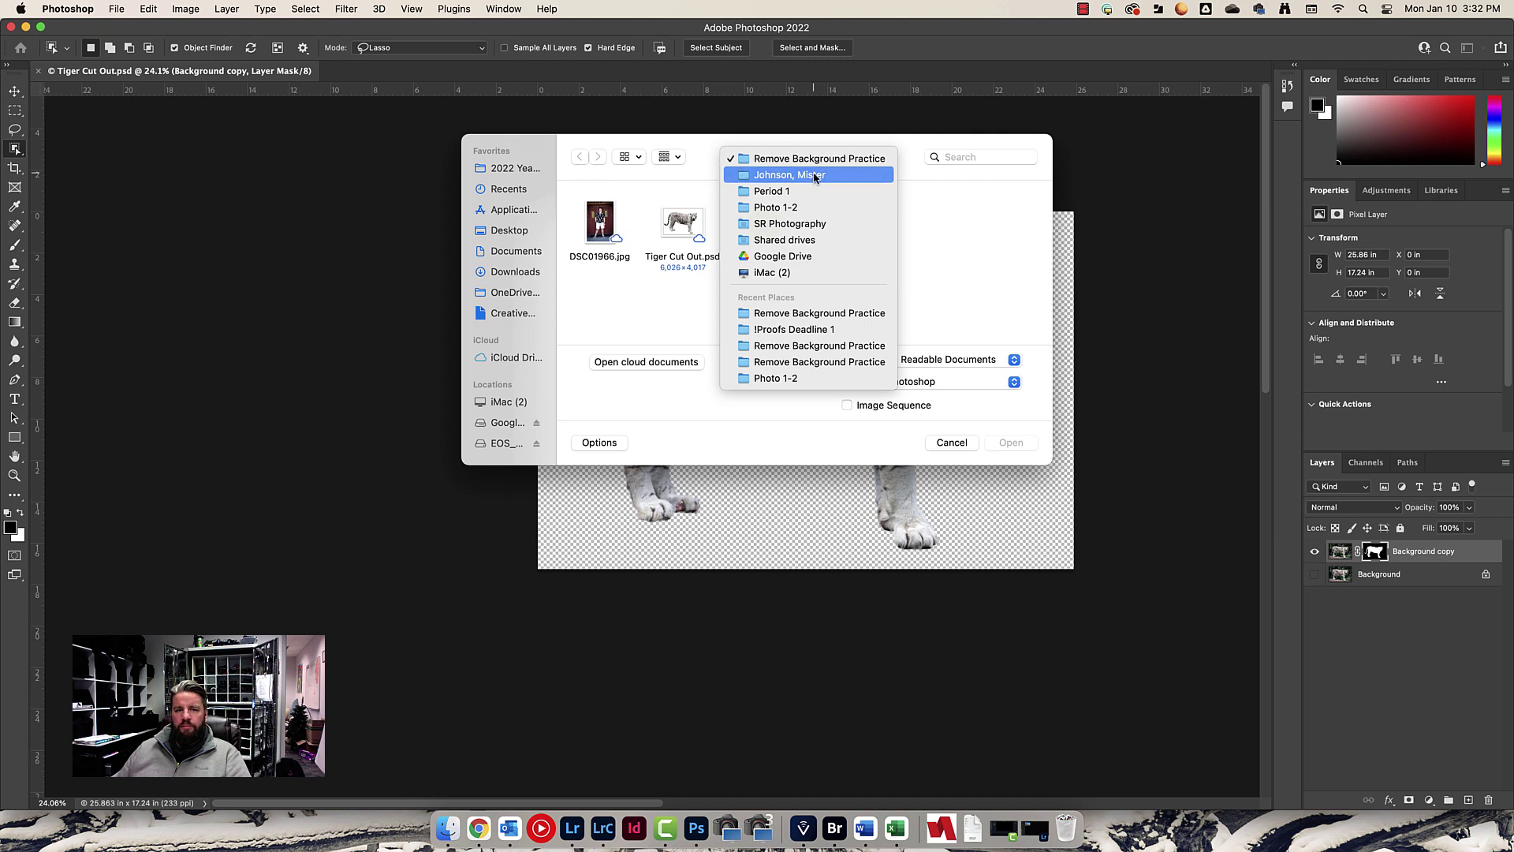
left_click(828, 173)
scroll(928, 270, "down", 5)
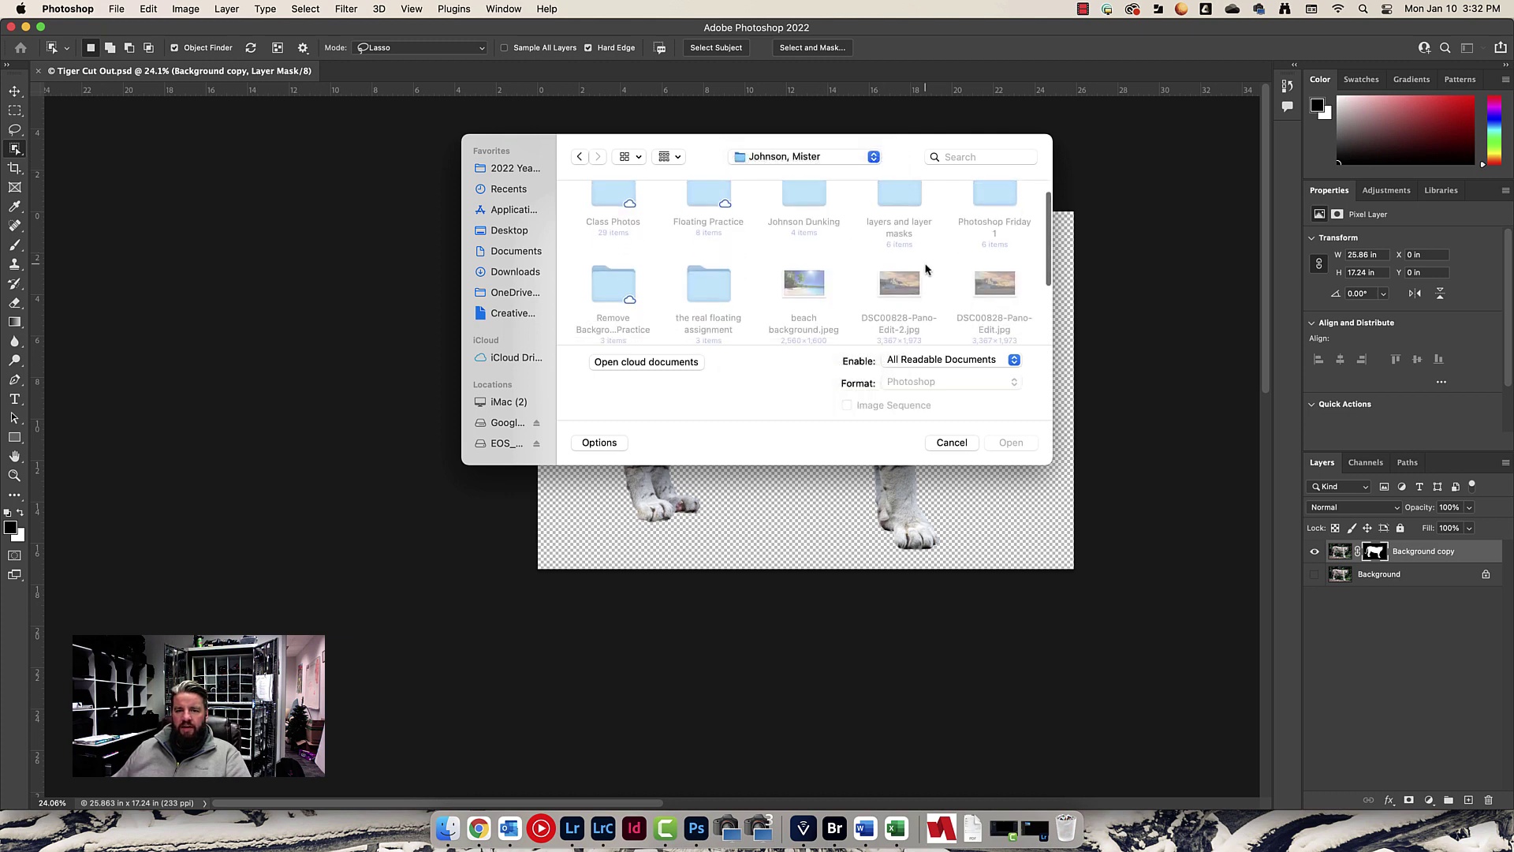
double_click(615, 298)
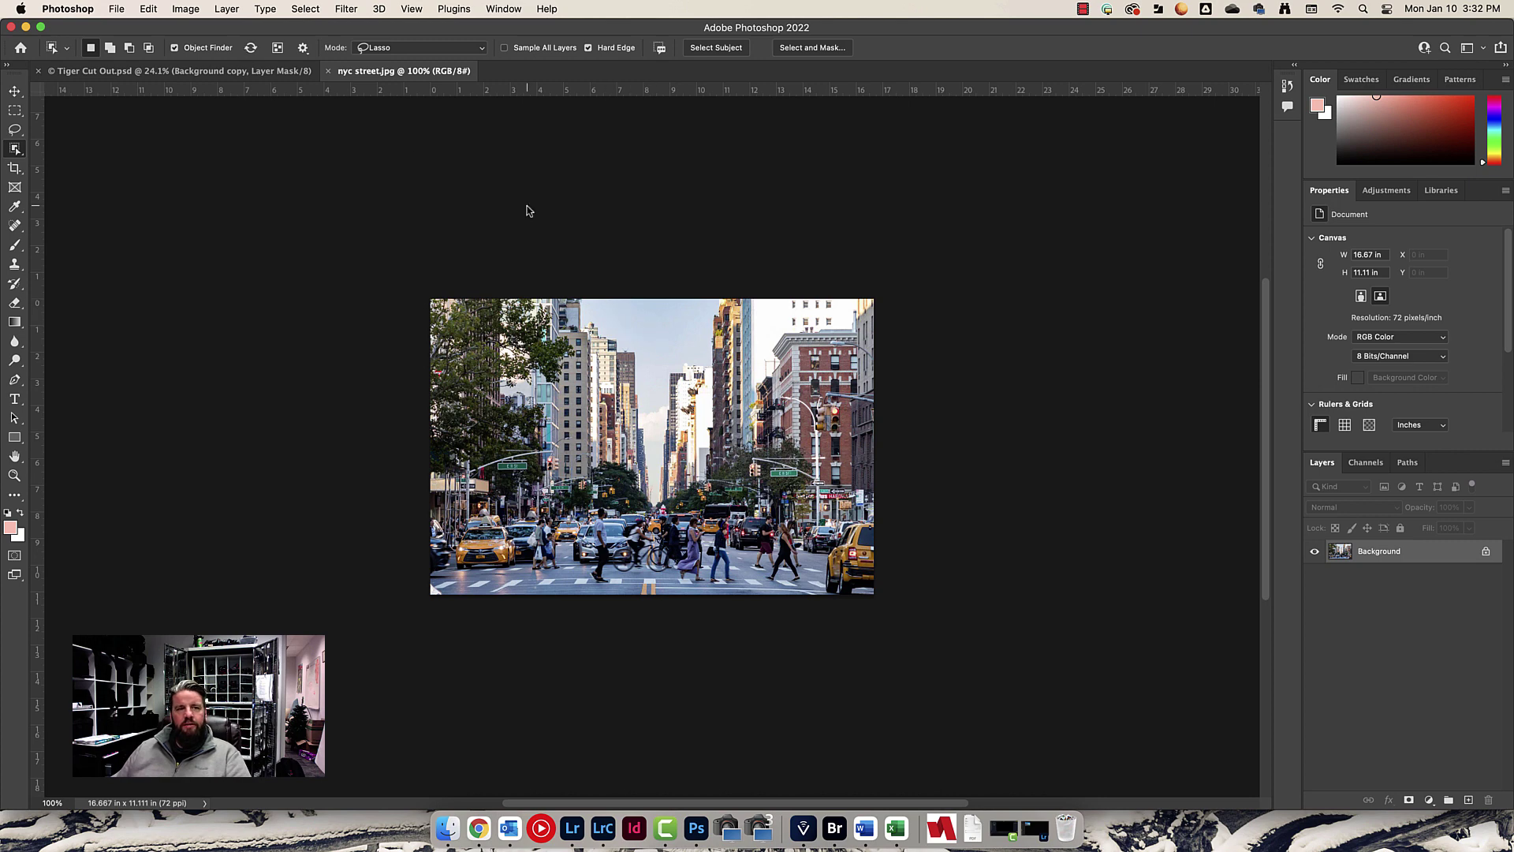
Select the image of the masked tiger layer in Tiger Cut Out.psd and shift the tiger about 0.6 in upward with the Move tool.
left_click(261, 70)
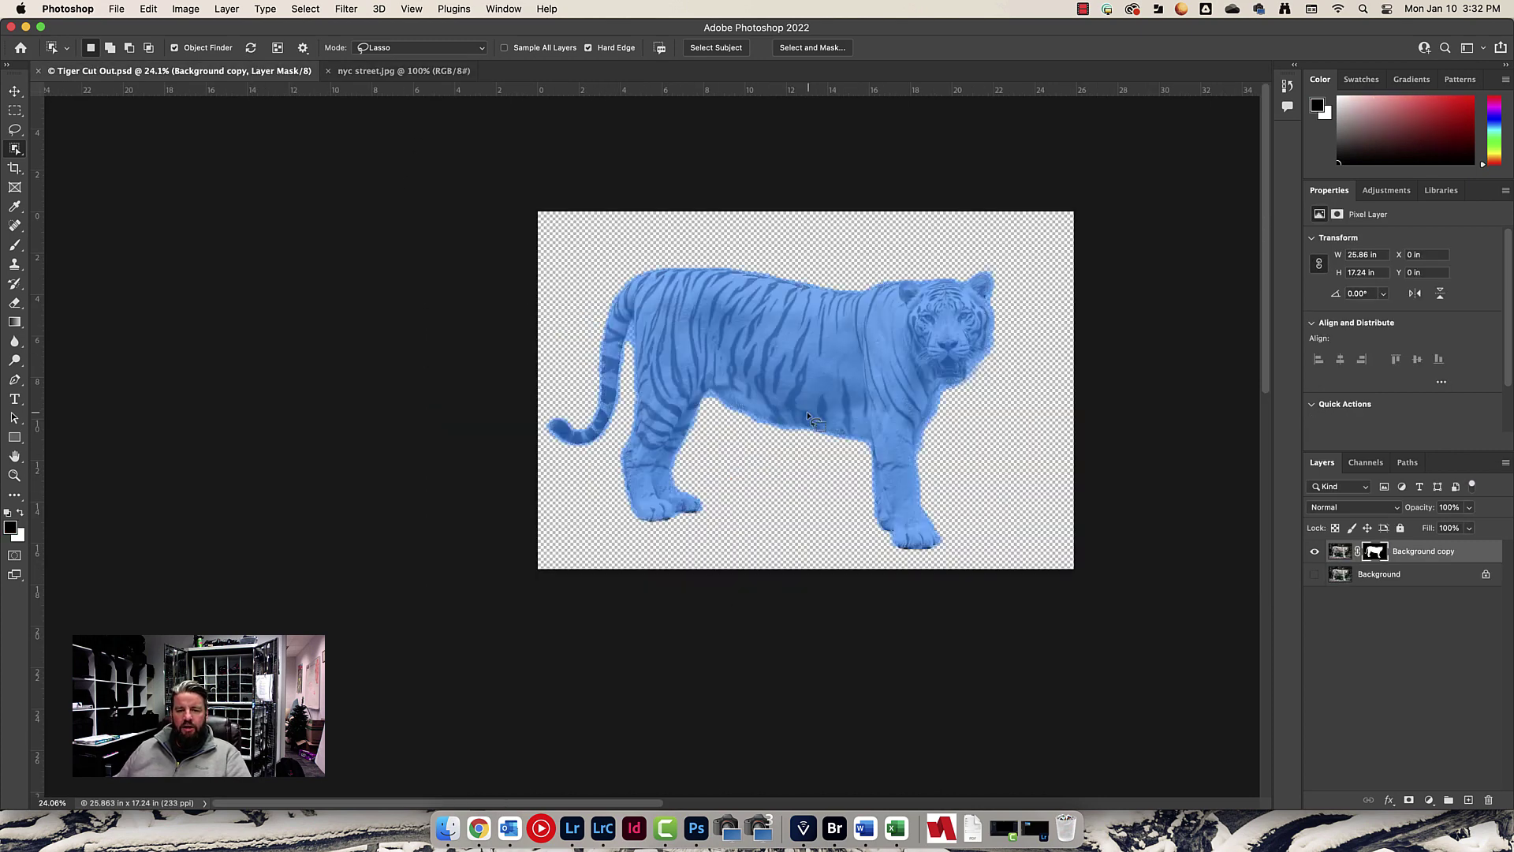
left_click(375, 71)
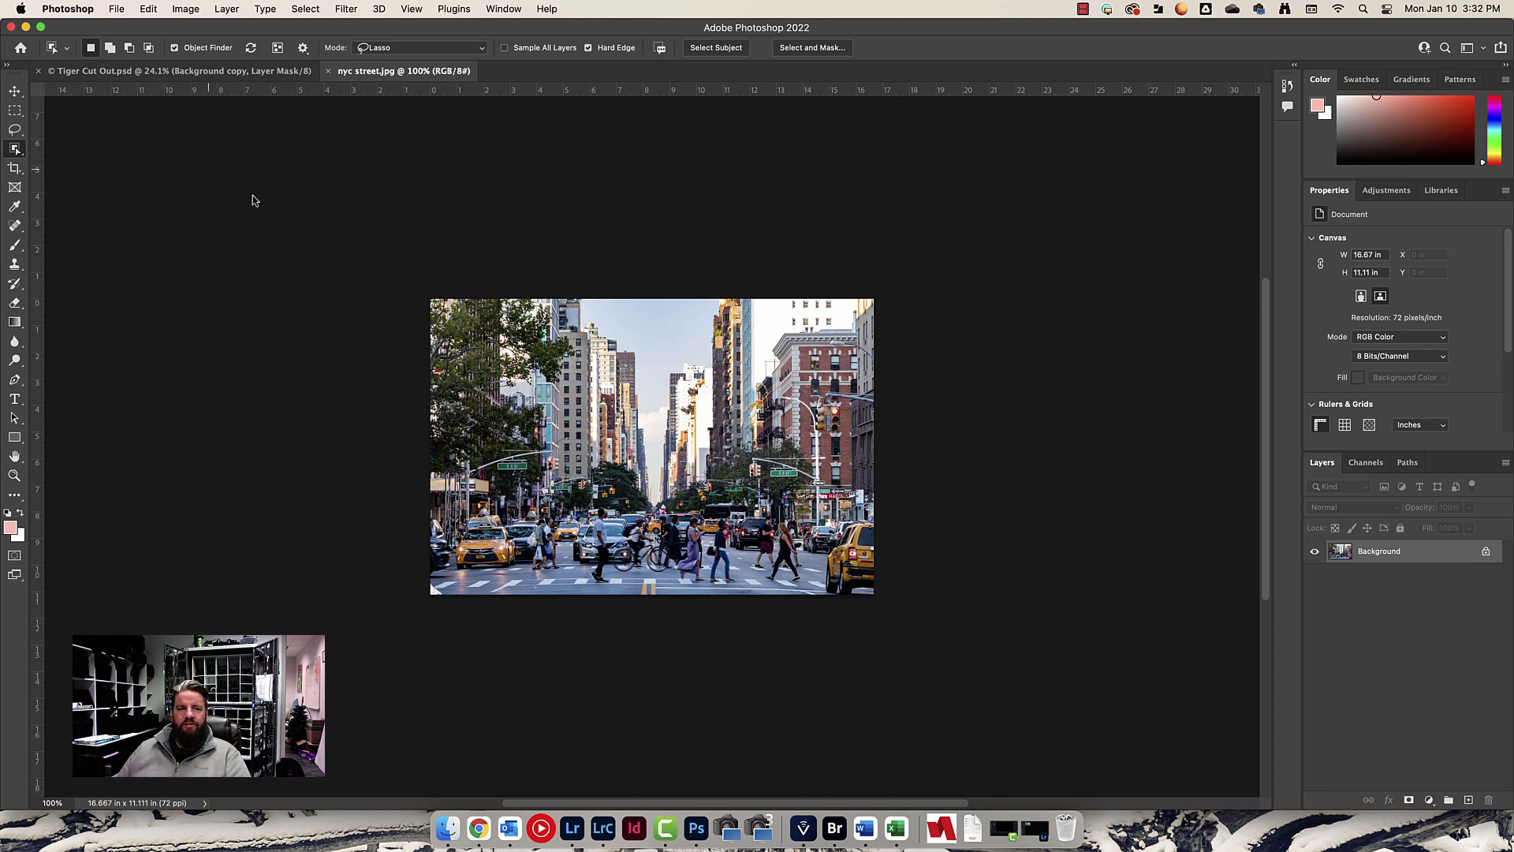
left_click(14, 90)
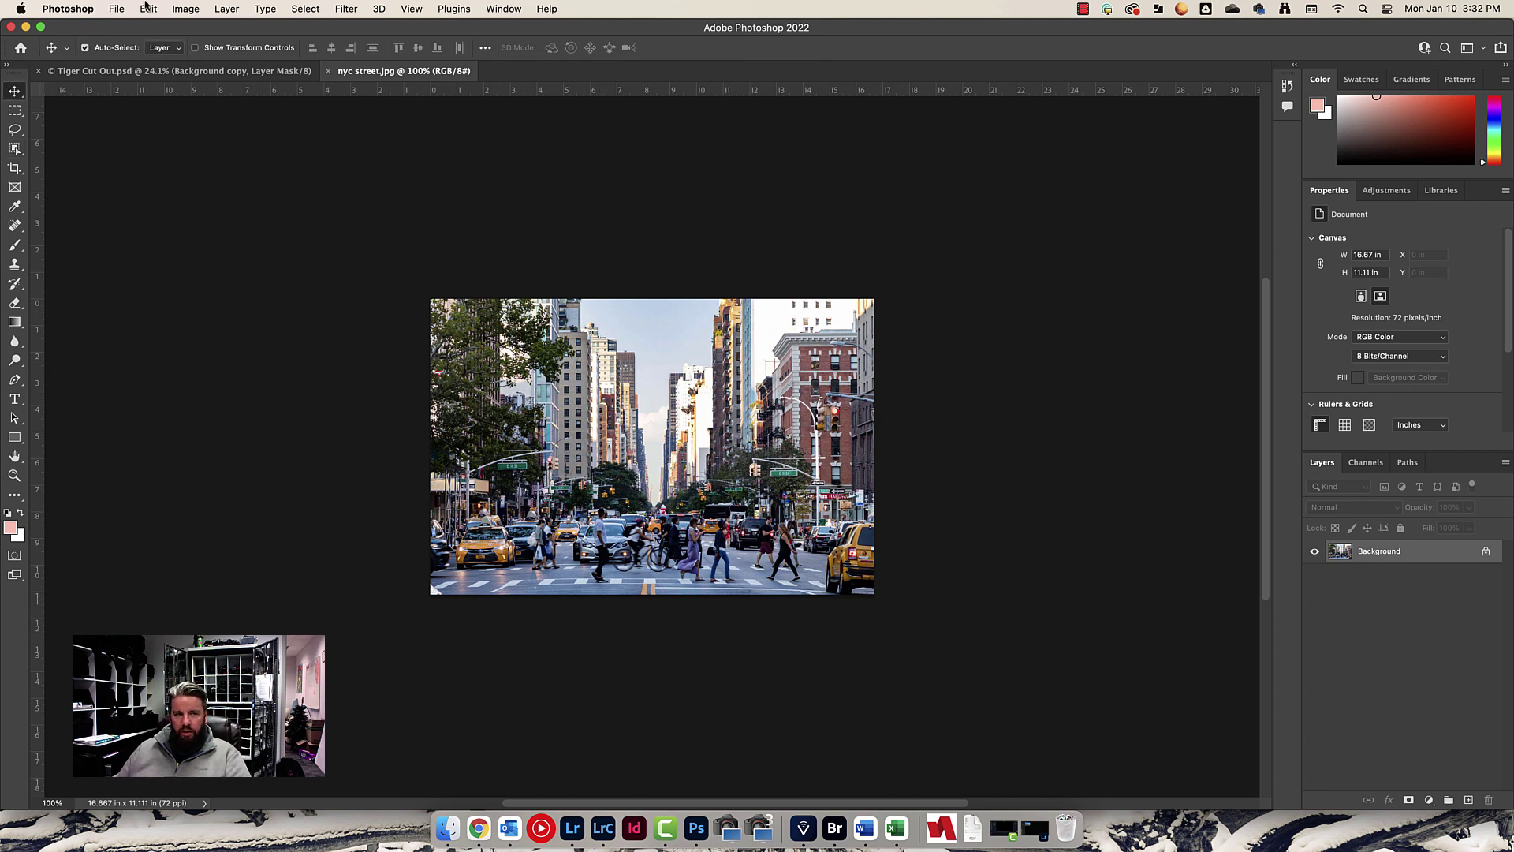
left_click(187, 73)
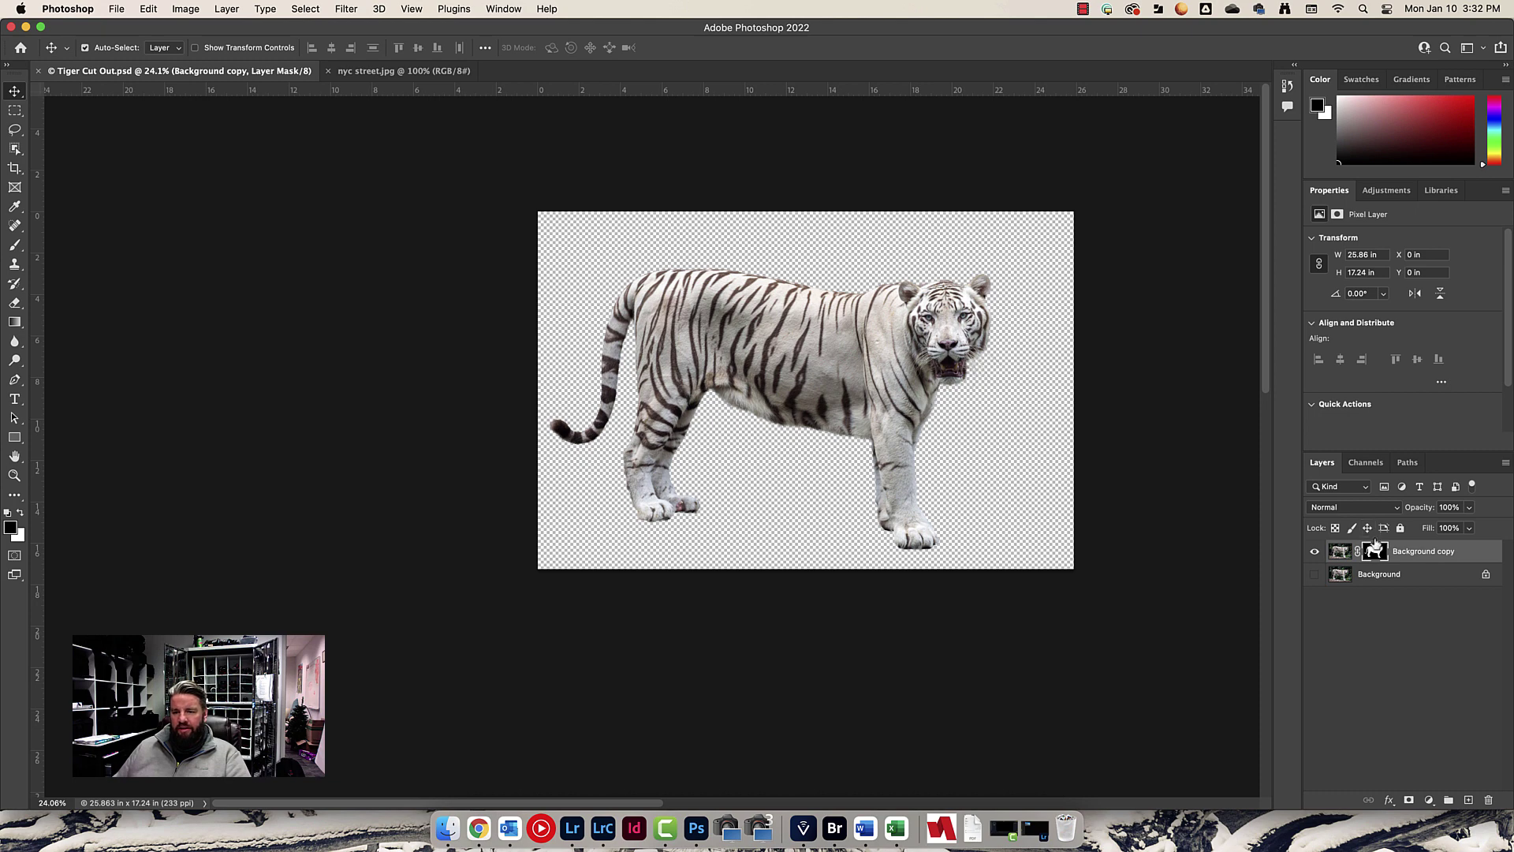
left_click(1342, 552)
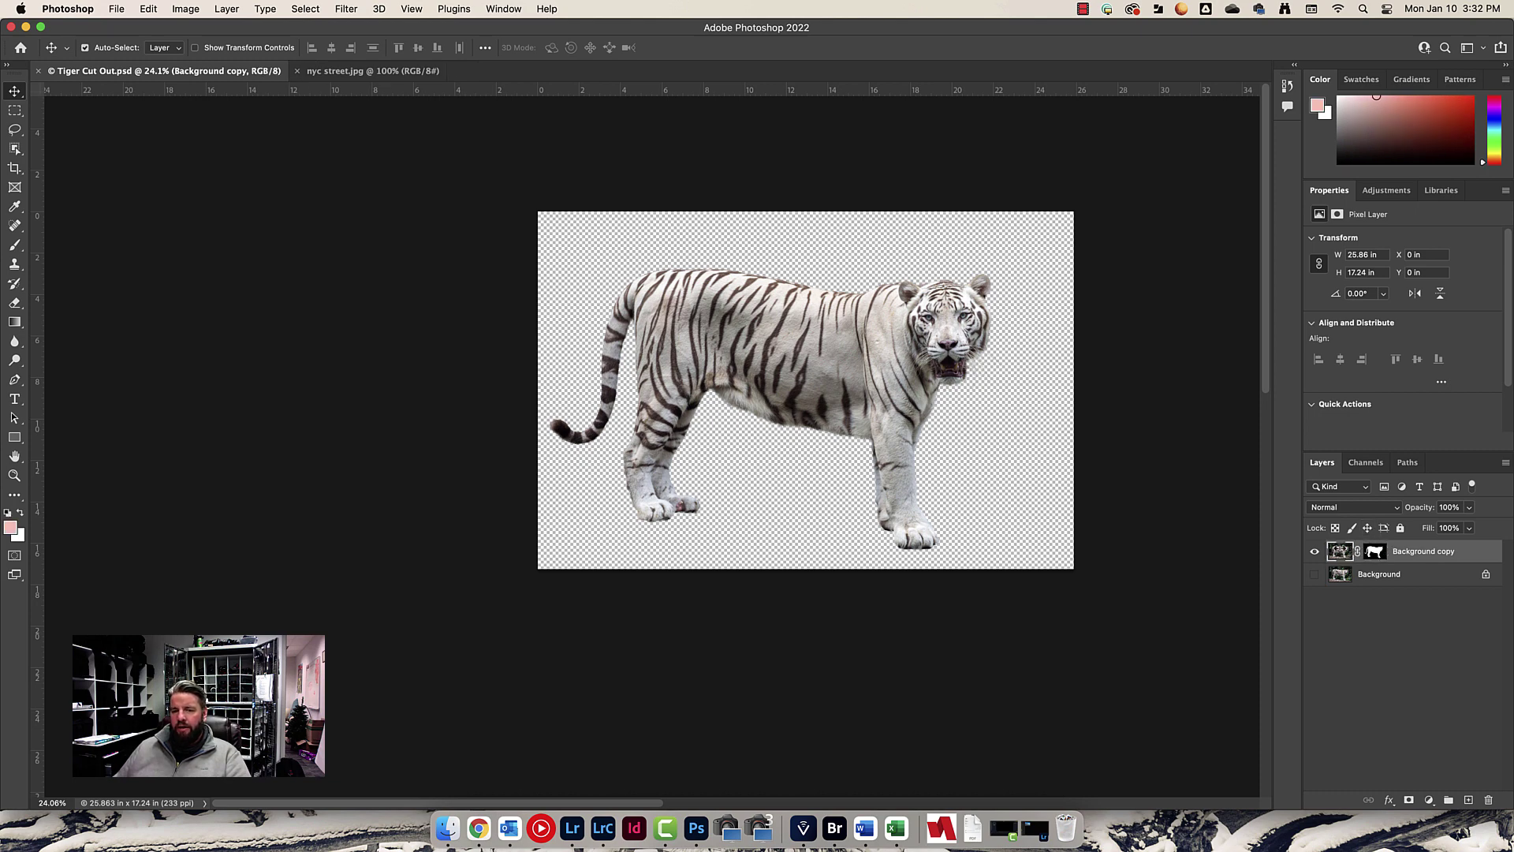
key("ctrl+Up")
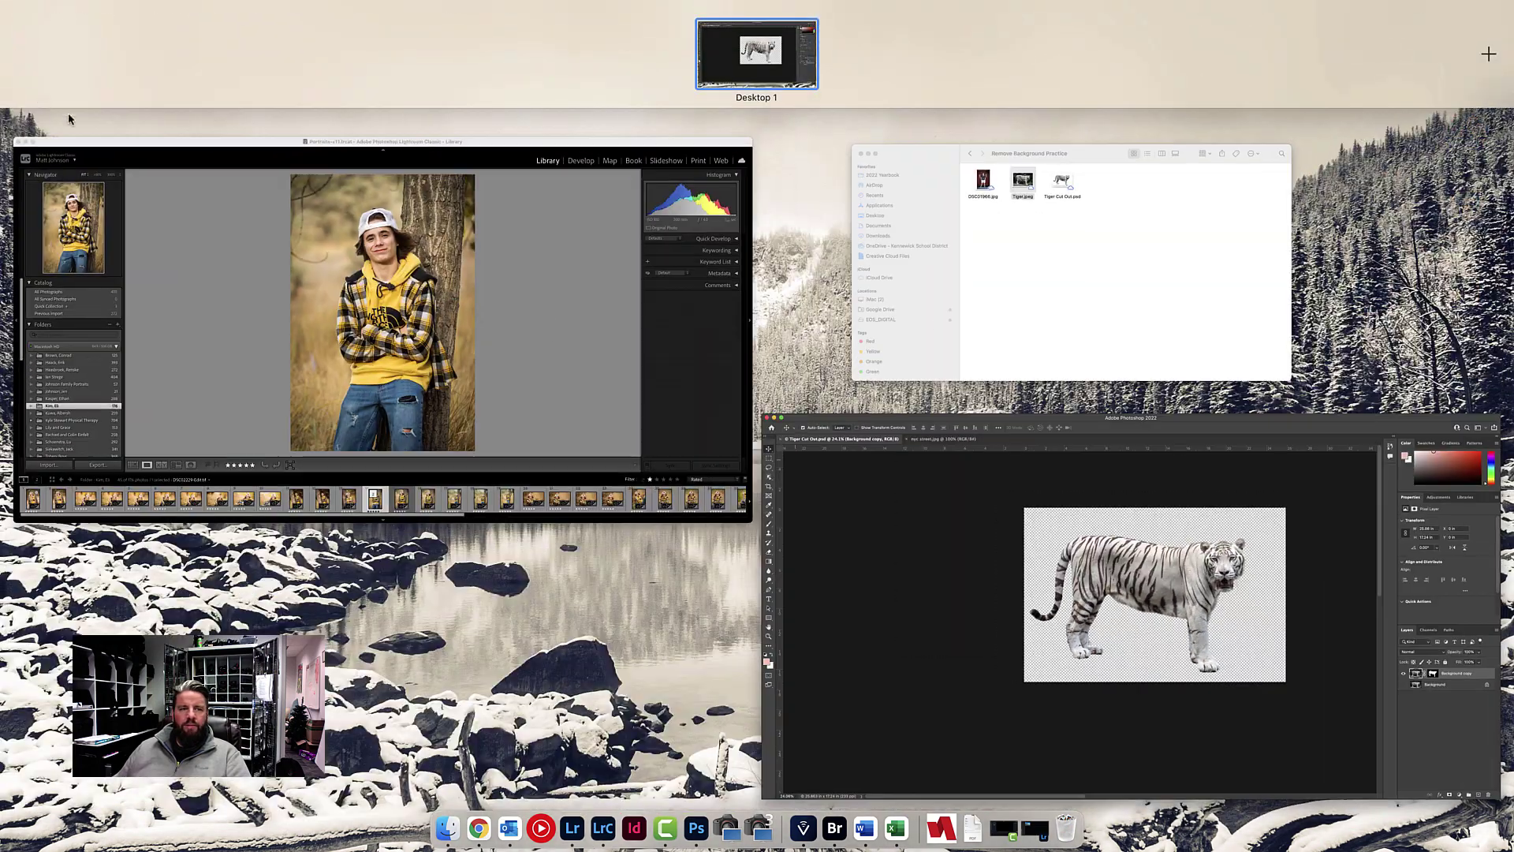
left_click(806, 467)
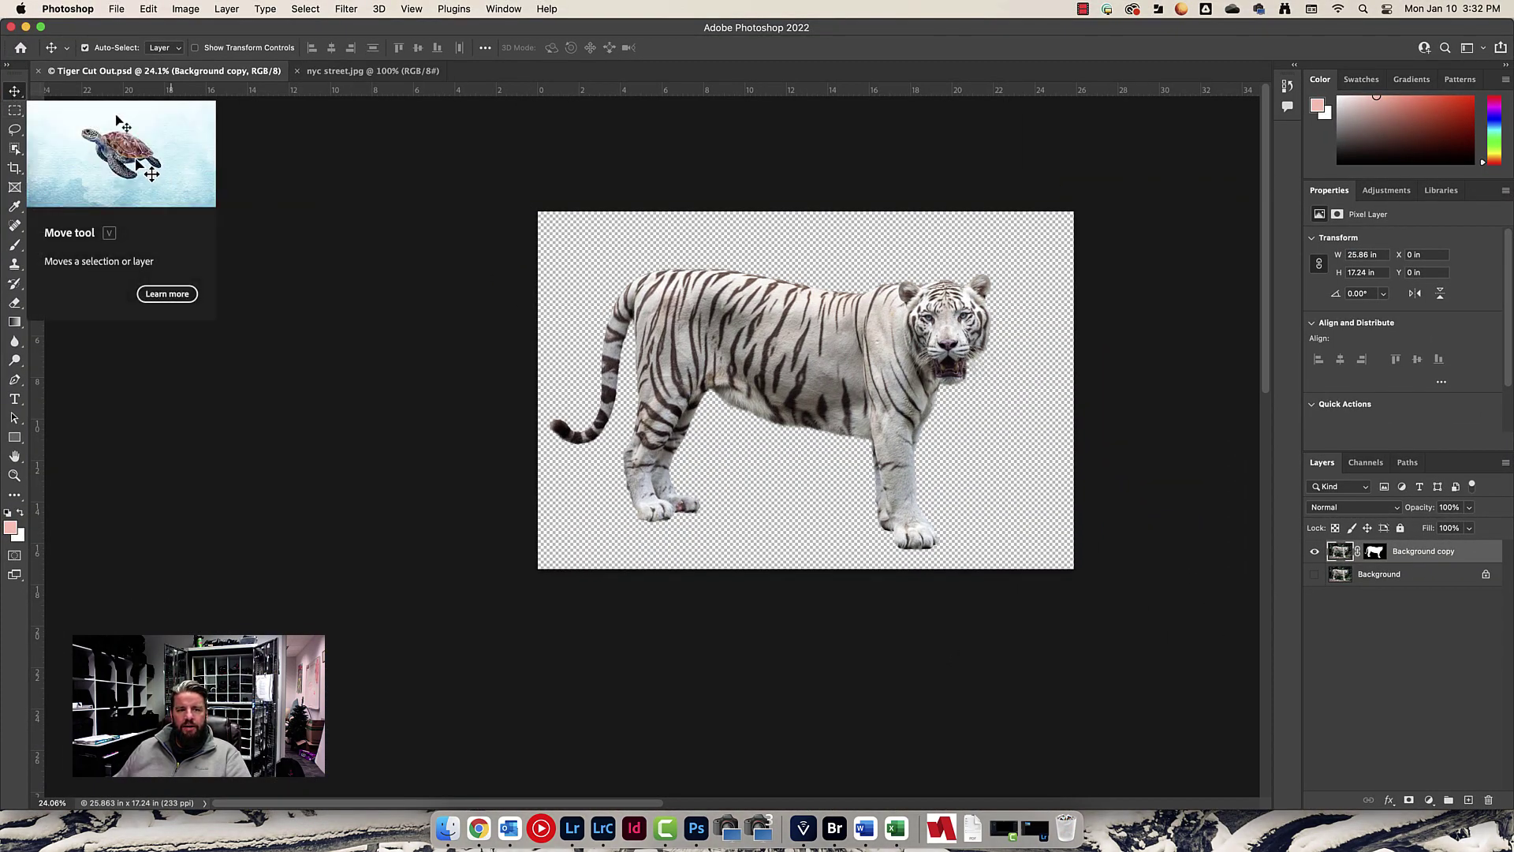
left_click_drag(838, 367, 812, 347)
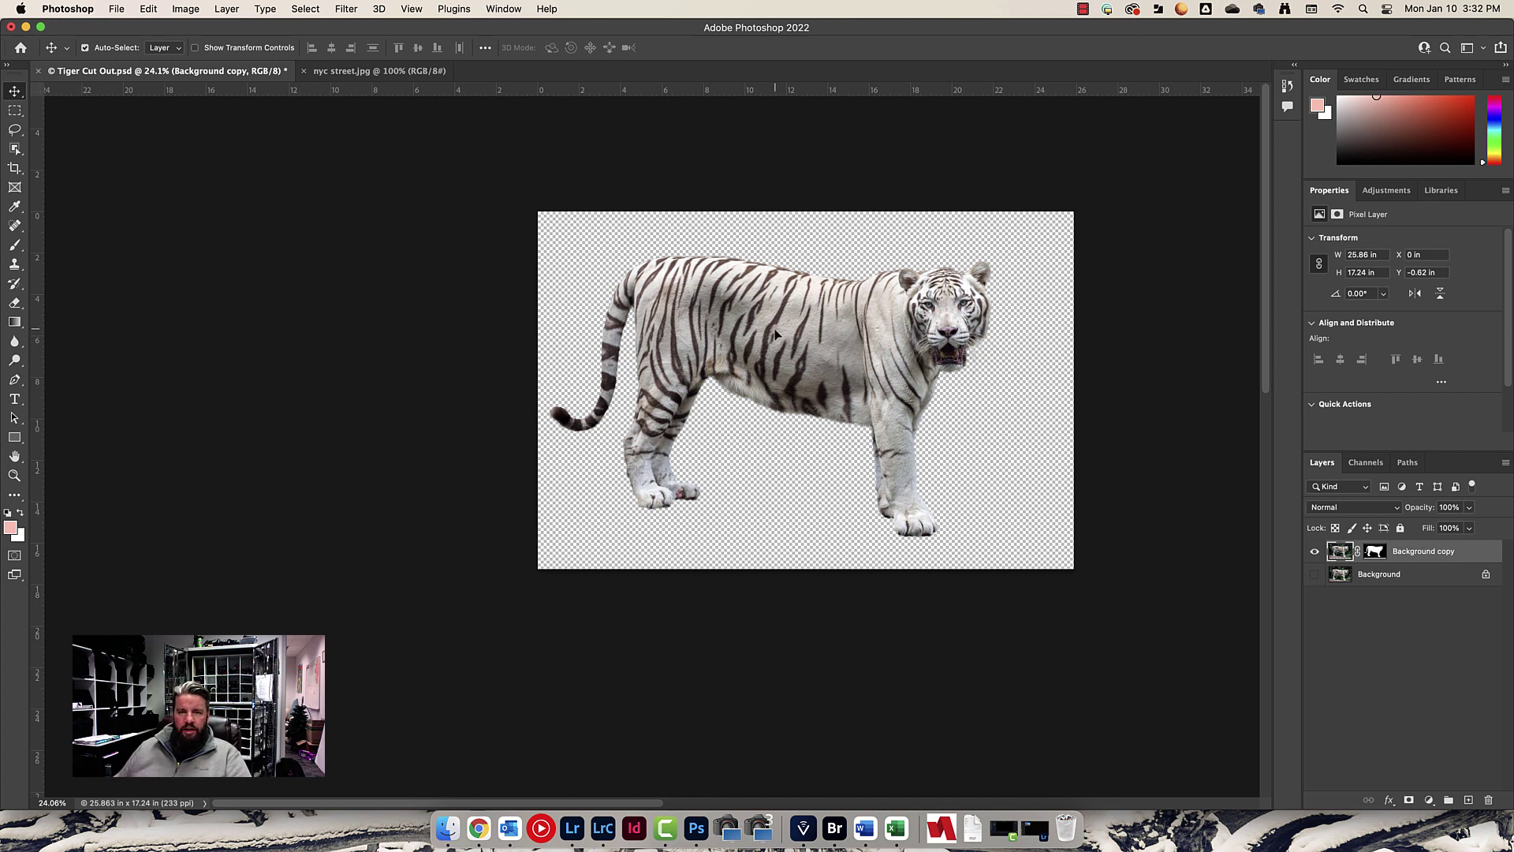
Try bringing the masked tiger layer into nyc street.jpg with the Move tool, and undo the placement.
left_click_drag(775, 334, 426, 71)
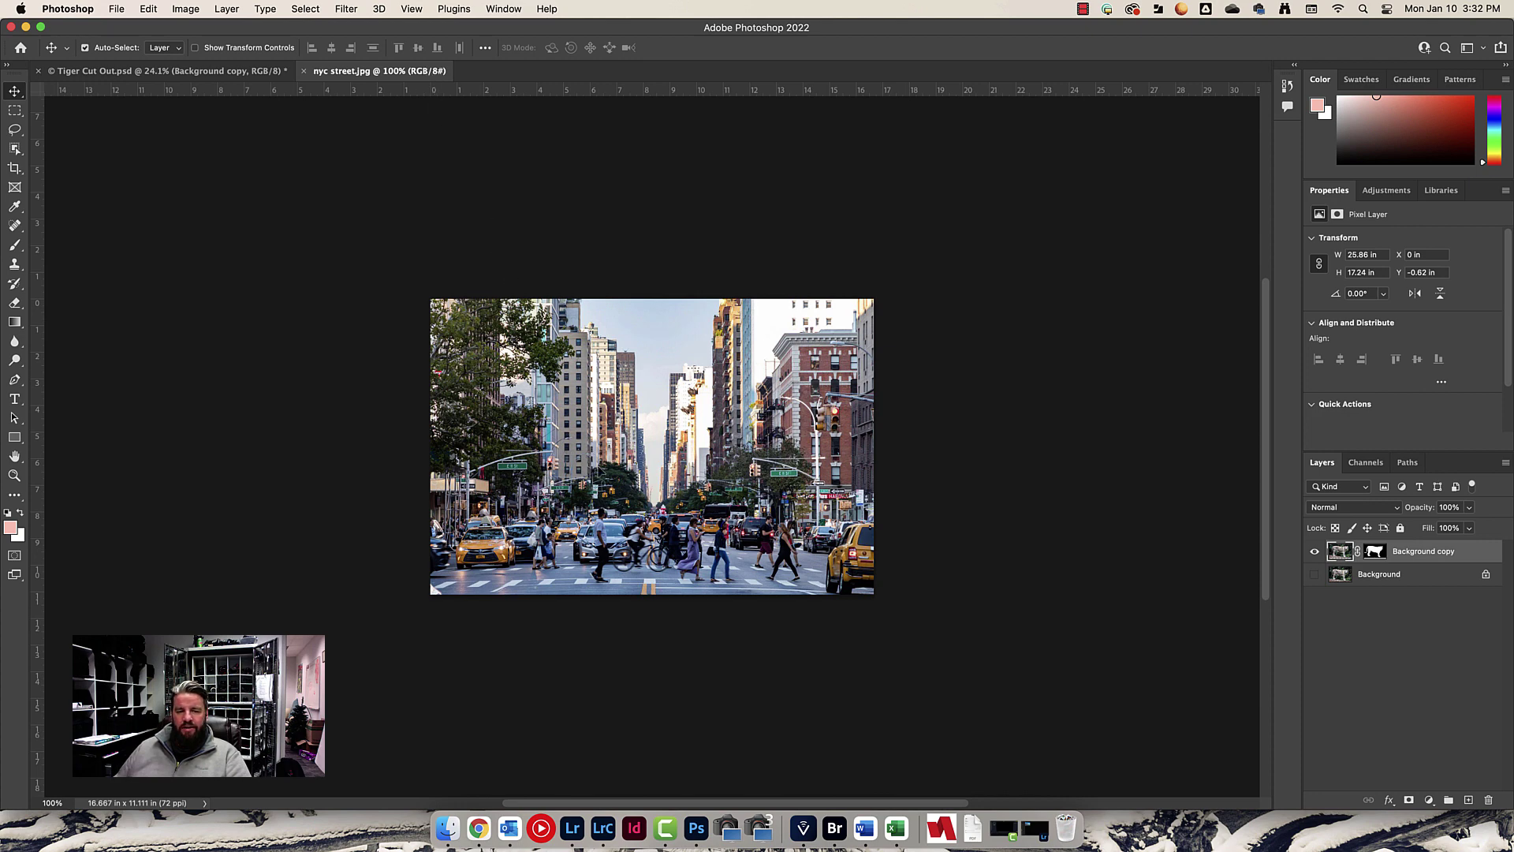
left_click_drag(426, 71, 599, 471)
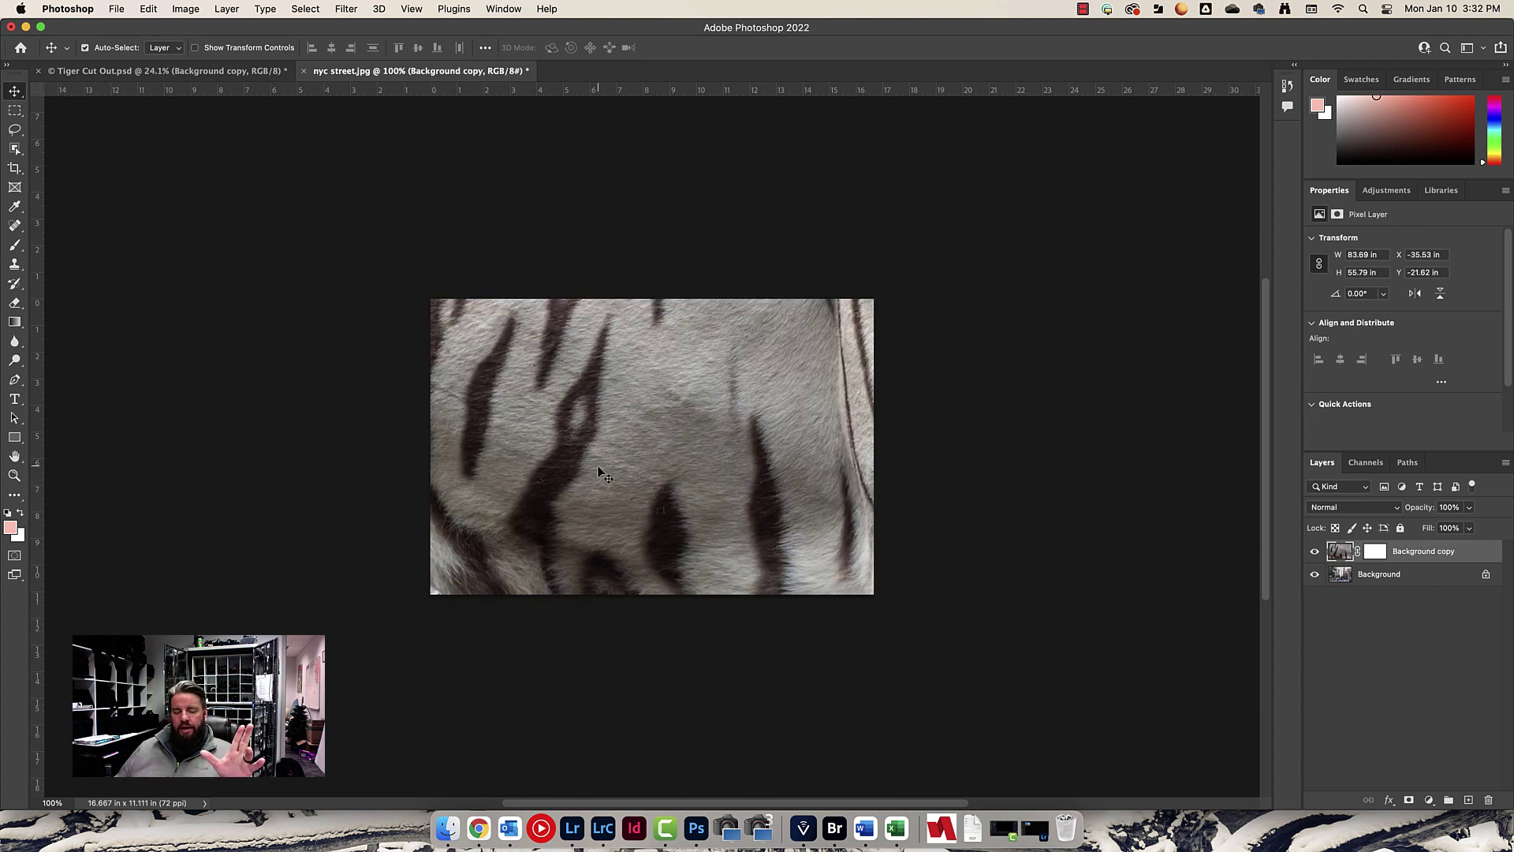
key("super+z")
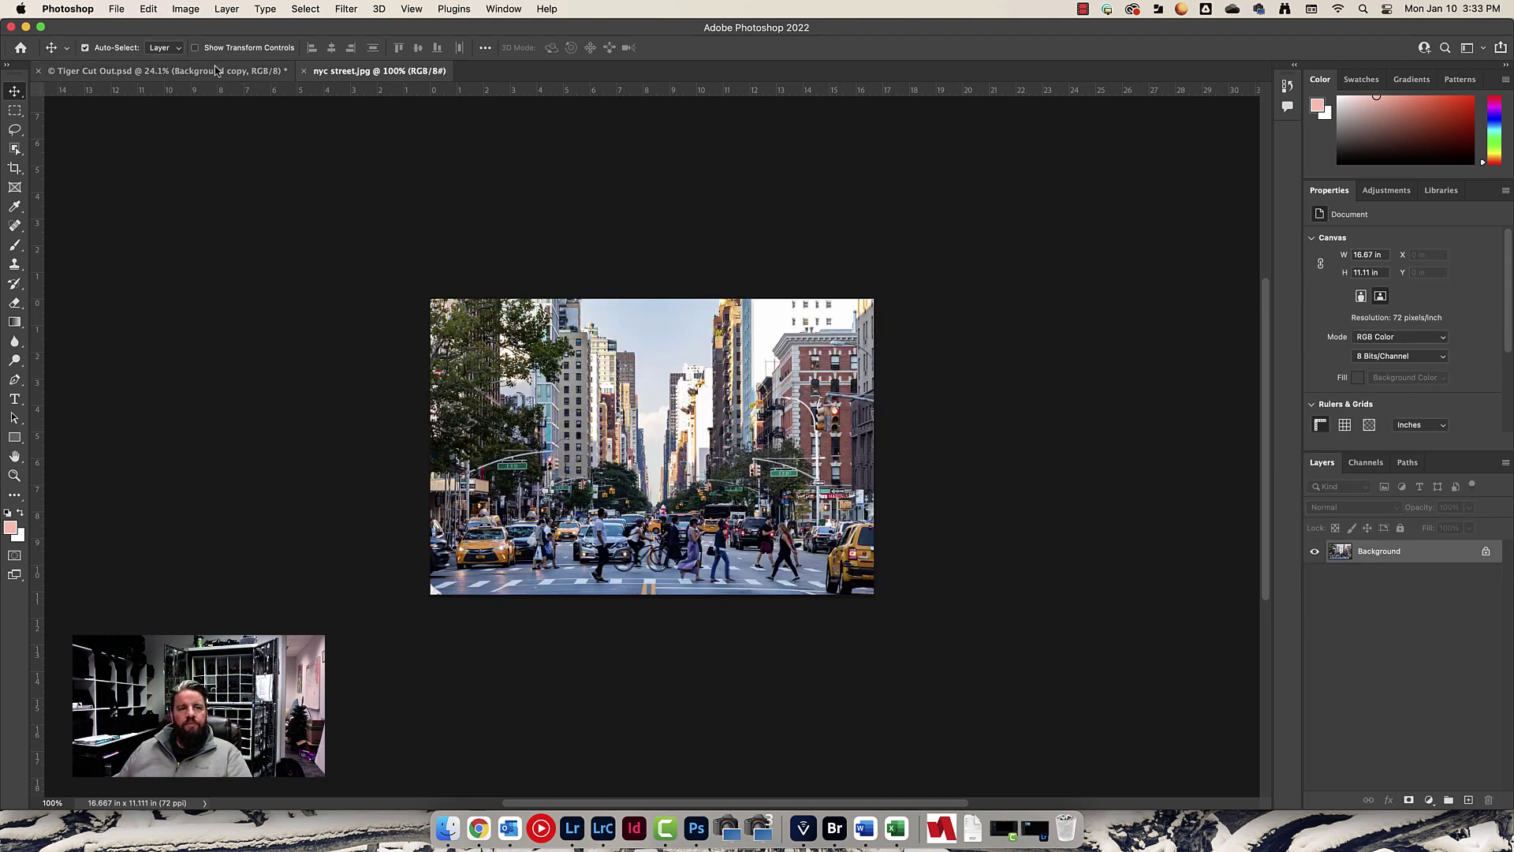
Copy the masked tiger layer from Tiger Cut Out.psd into the nyc street.jpg document with the Move tool.
left_click(217, 71)
left_click_drag(736, 357, 404, 78)
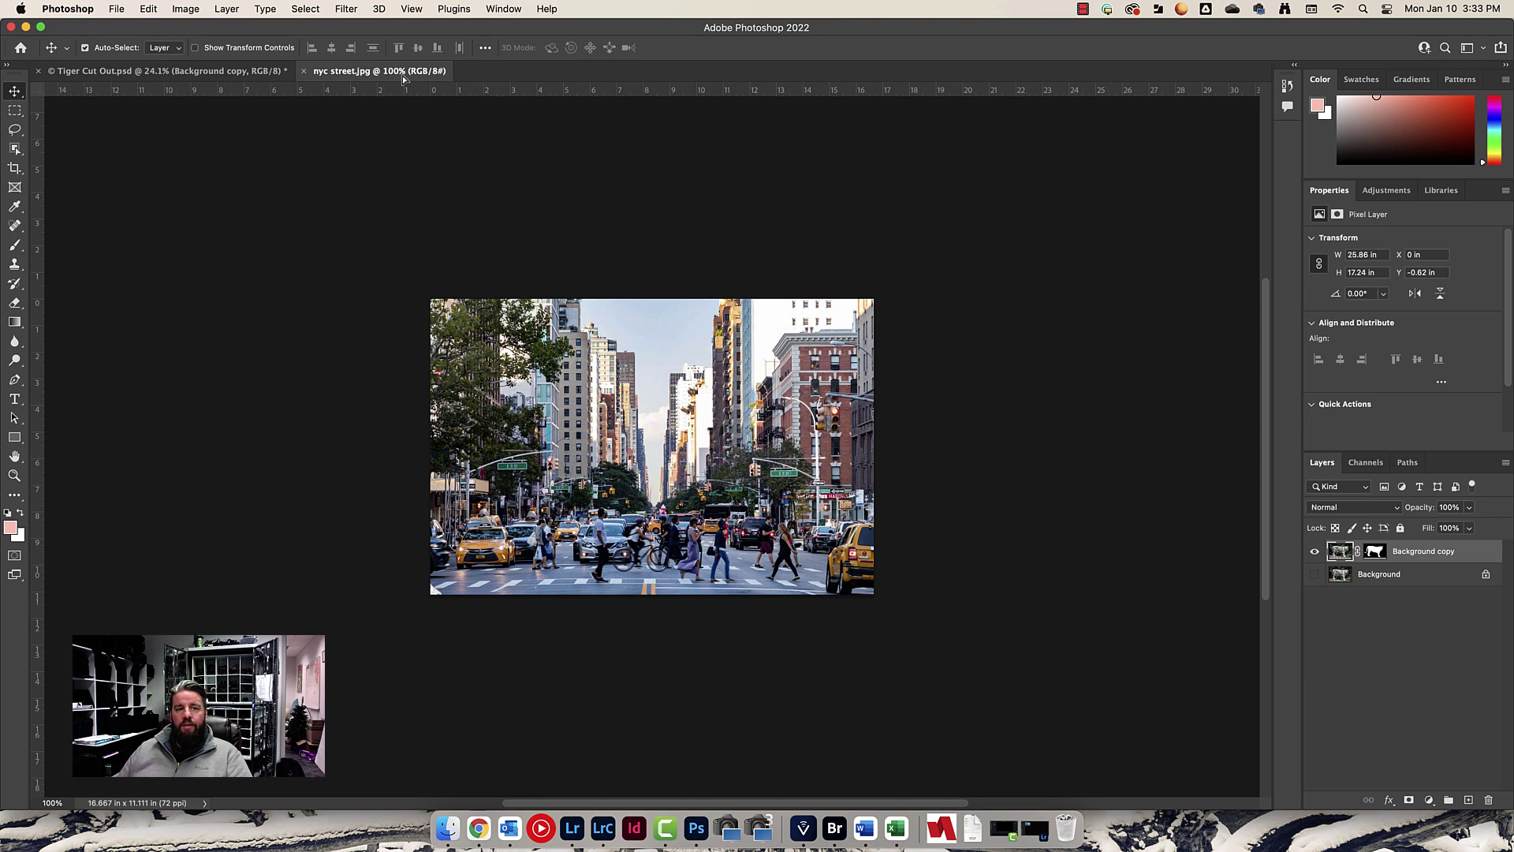
left_click_drag(585, 423, 590, 413)
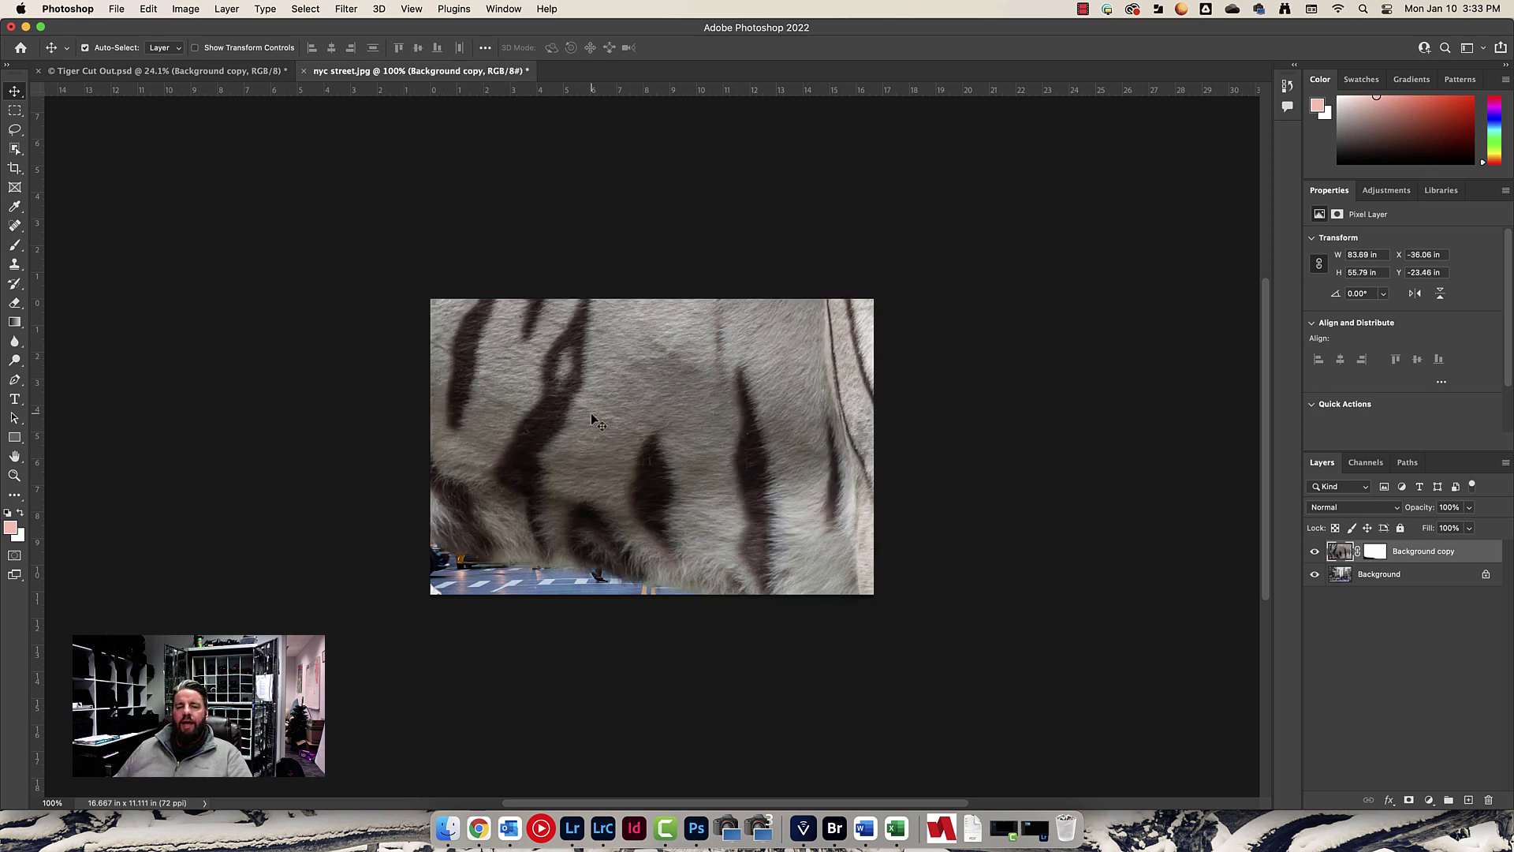
Scale the copied tiger layer down proportionally to about 14.21% with Free Transform.
key("super+t")
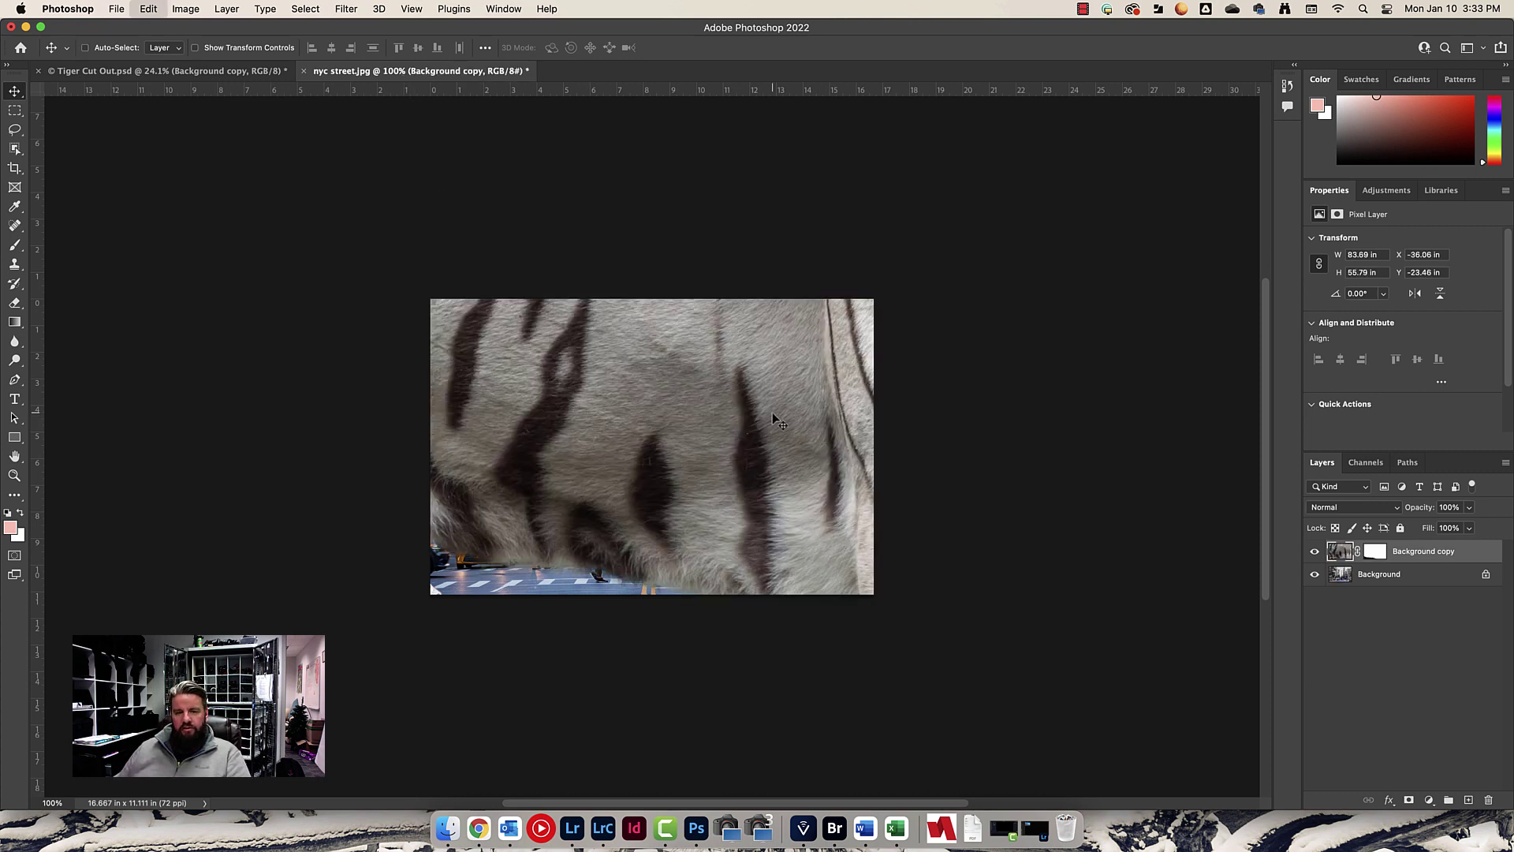
key("super+0")
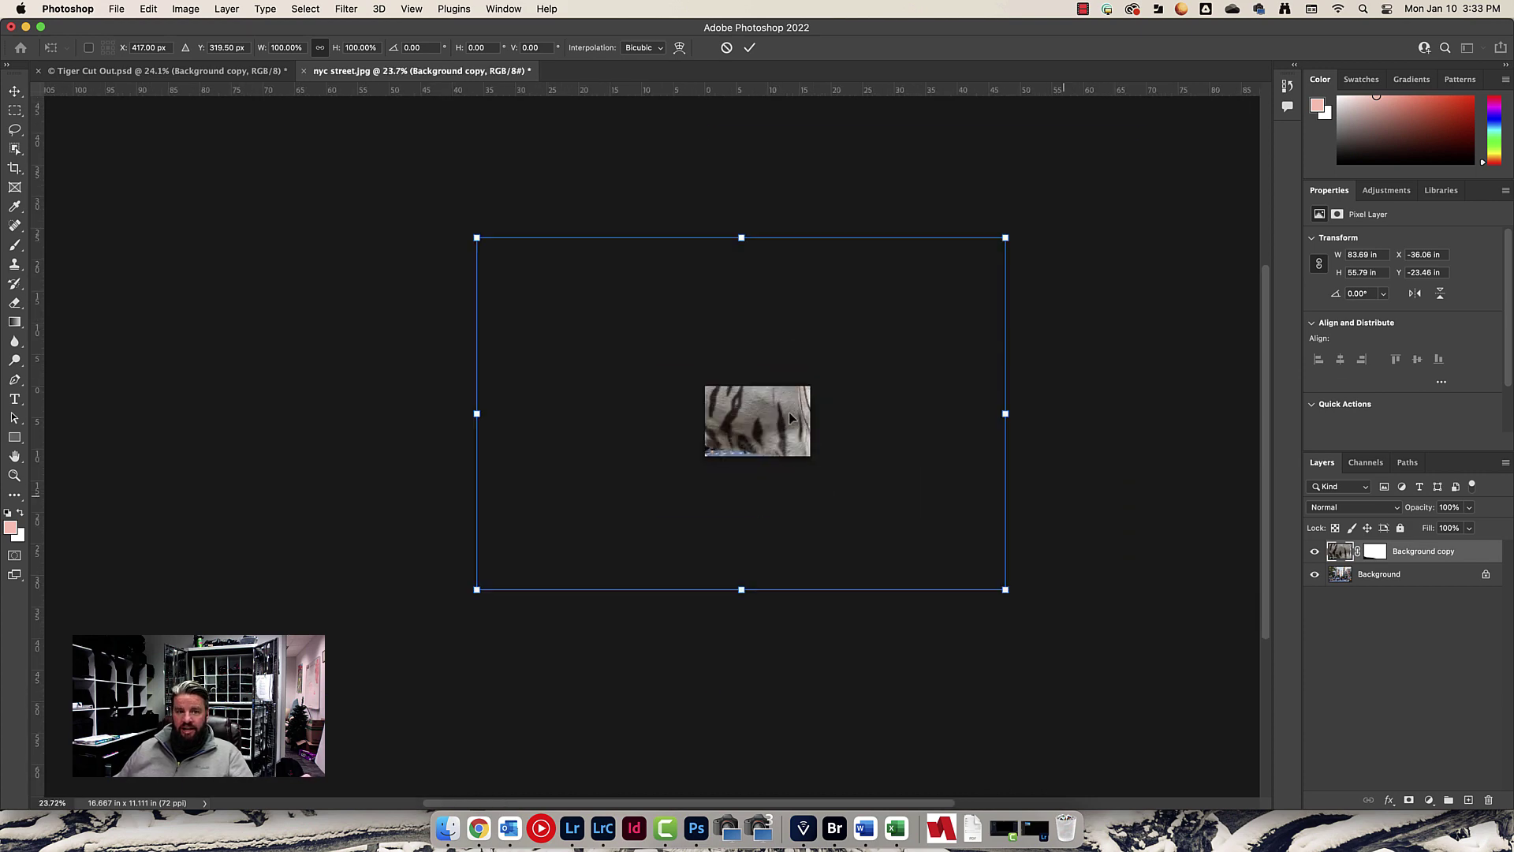
scroll(788, 412, "up", 5)
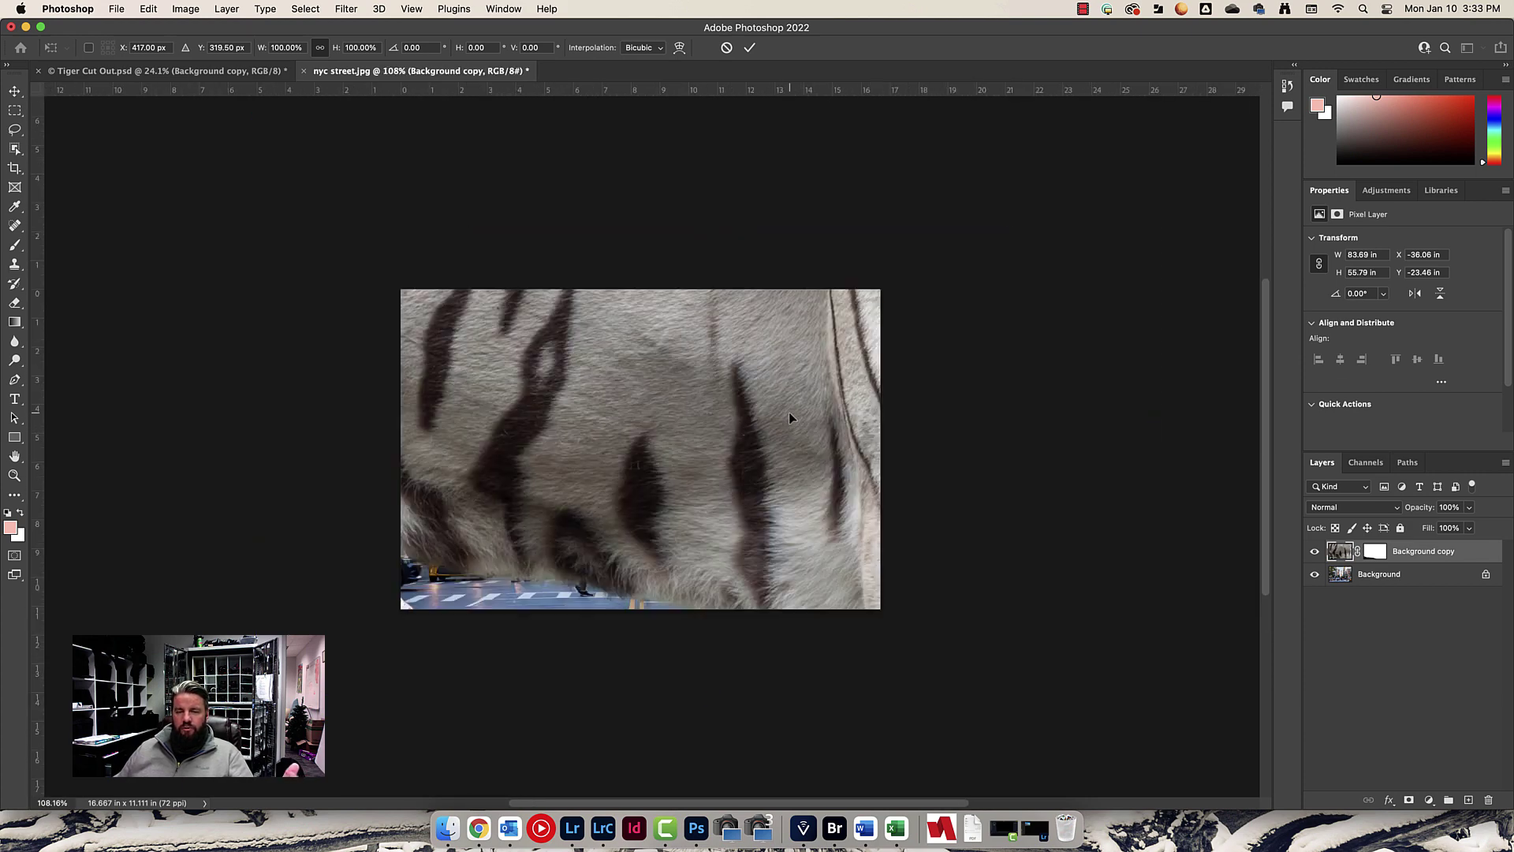
scroll(789, 415, "down", 6)
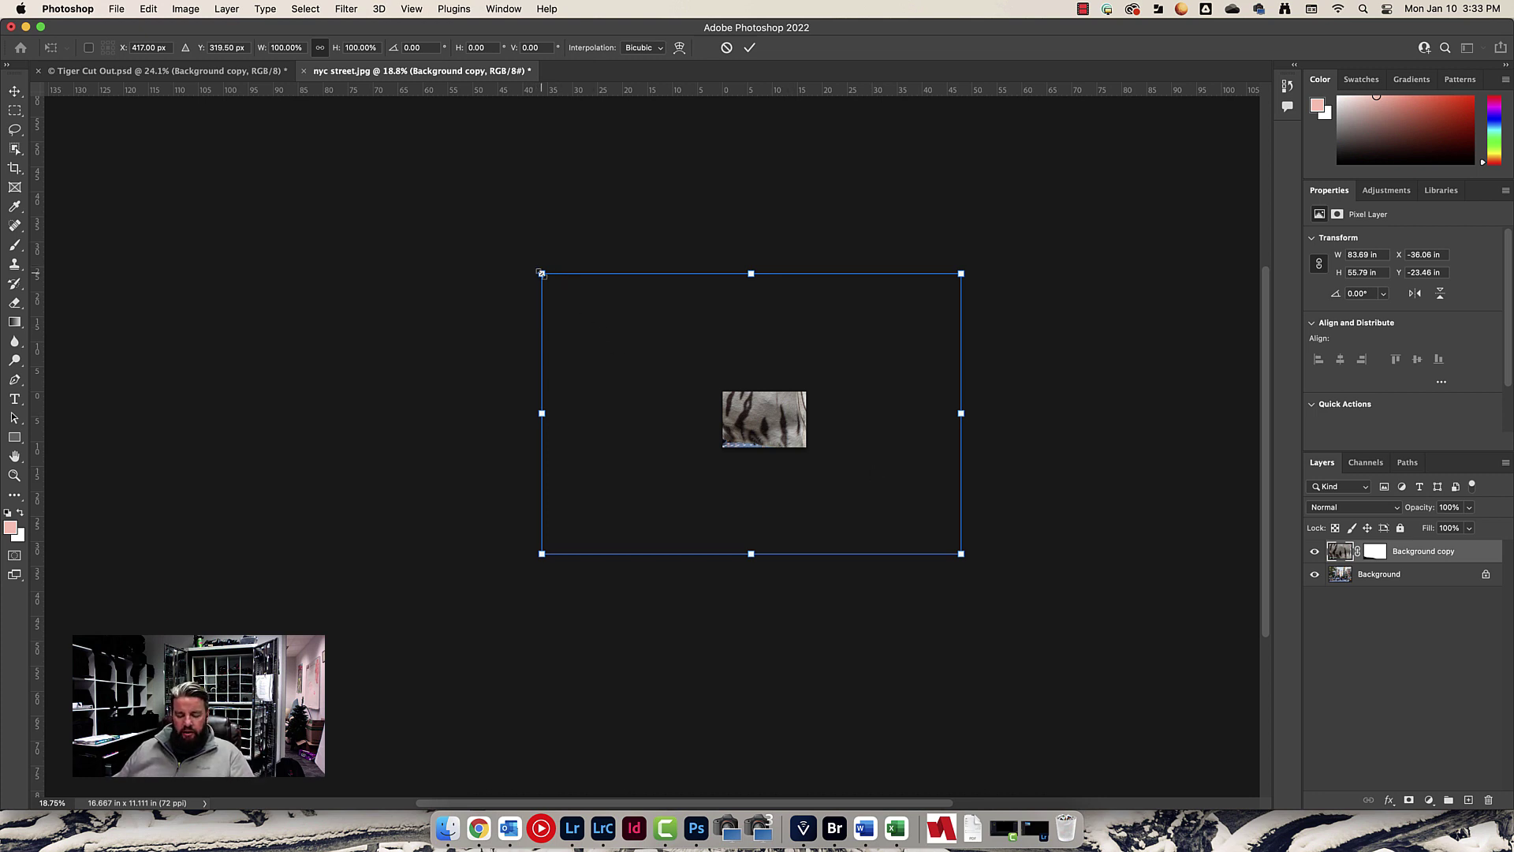
left_click_drag(541, 273, 705, 418)
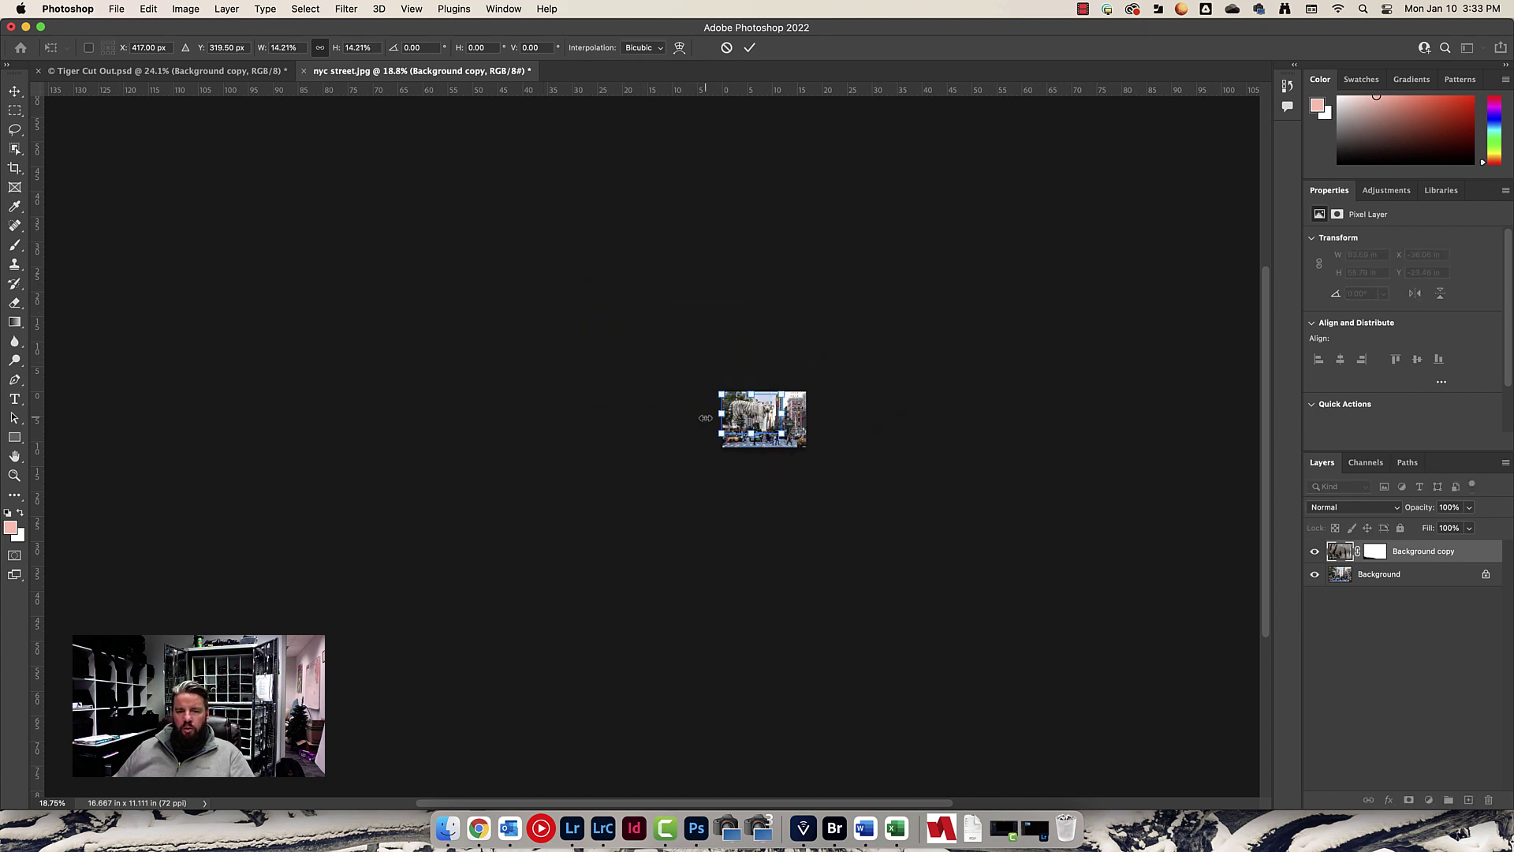
Move the tiger down onto the street crosswalk and rotate it to about -6.18°.
scroll(704, 418, "up", 5)
scroll(741, 432, "up", 4)
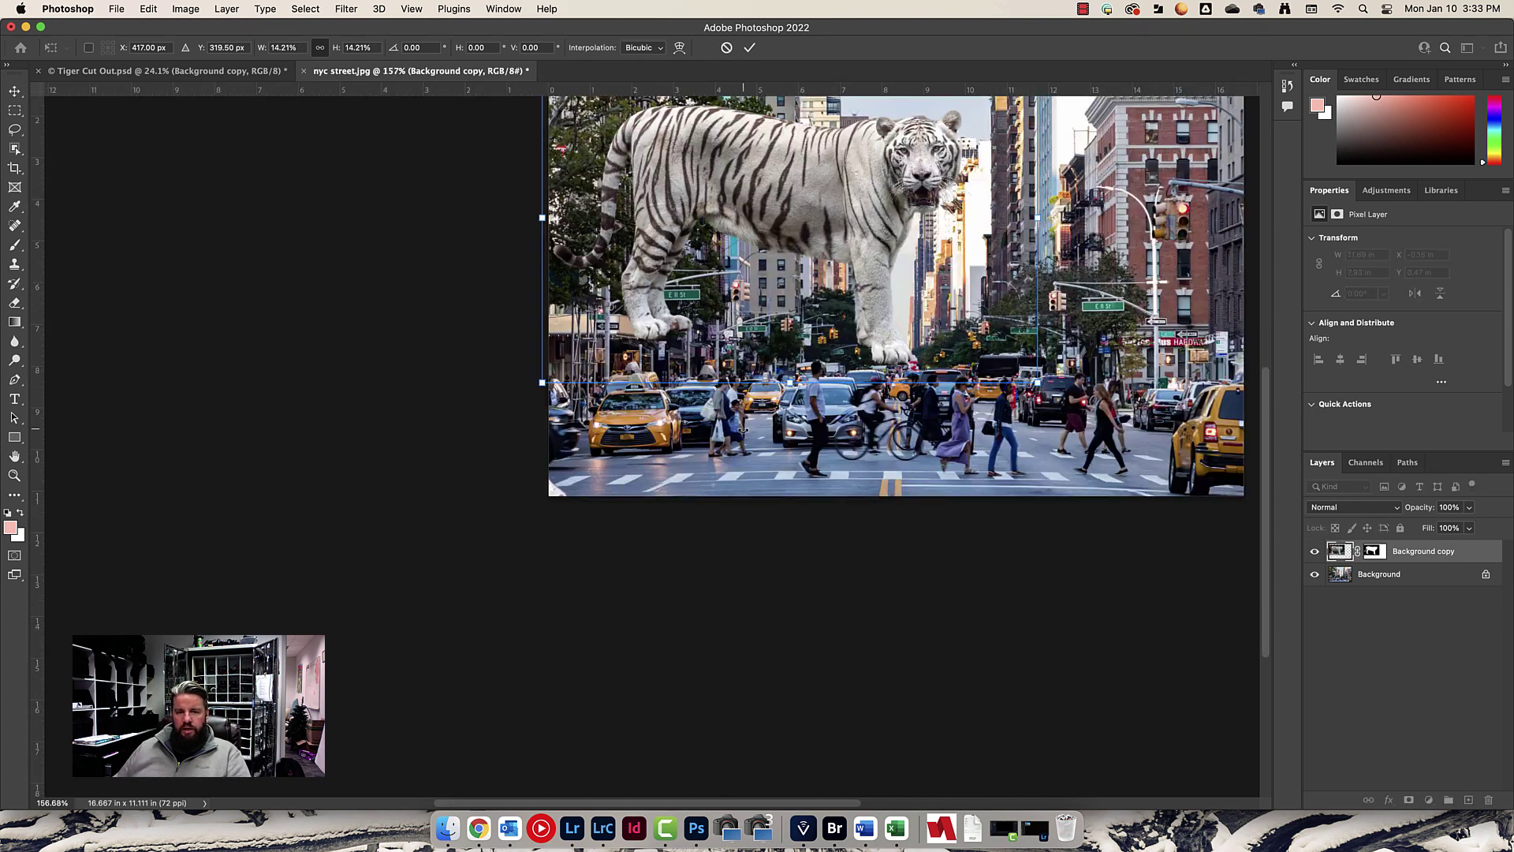
left_click_drag(739, 225, 744, 337)
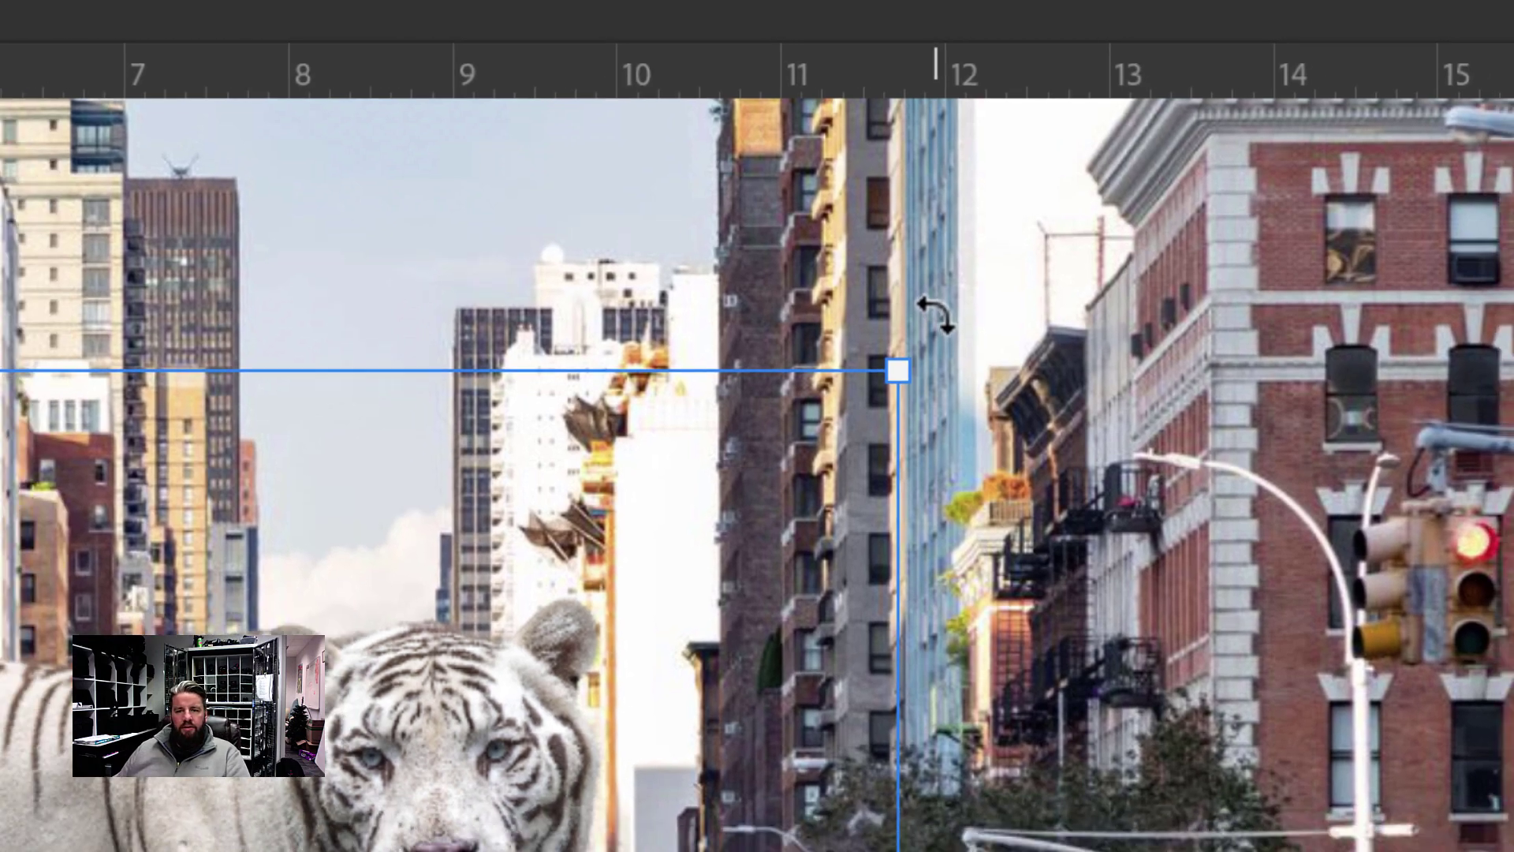
left_click_drag(928, 338, 899, 181)
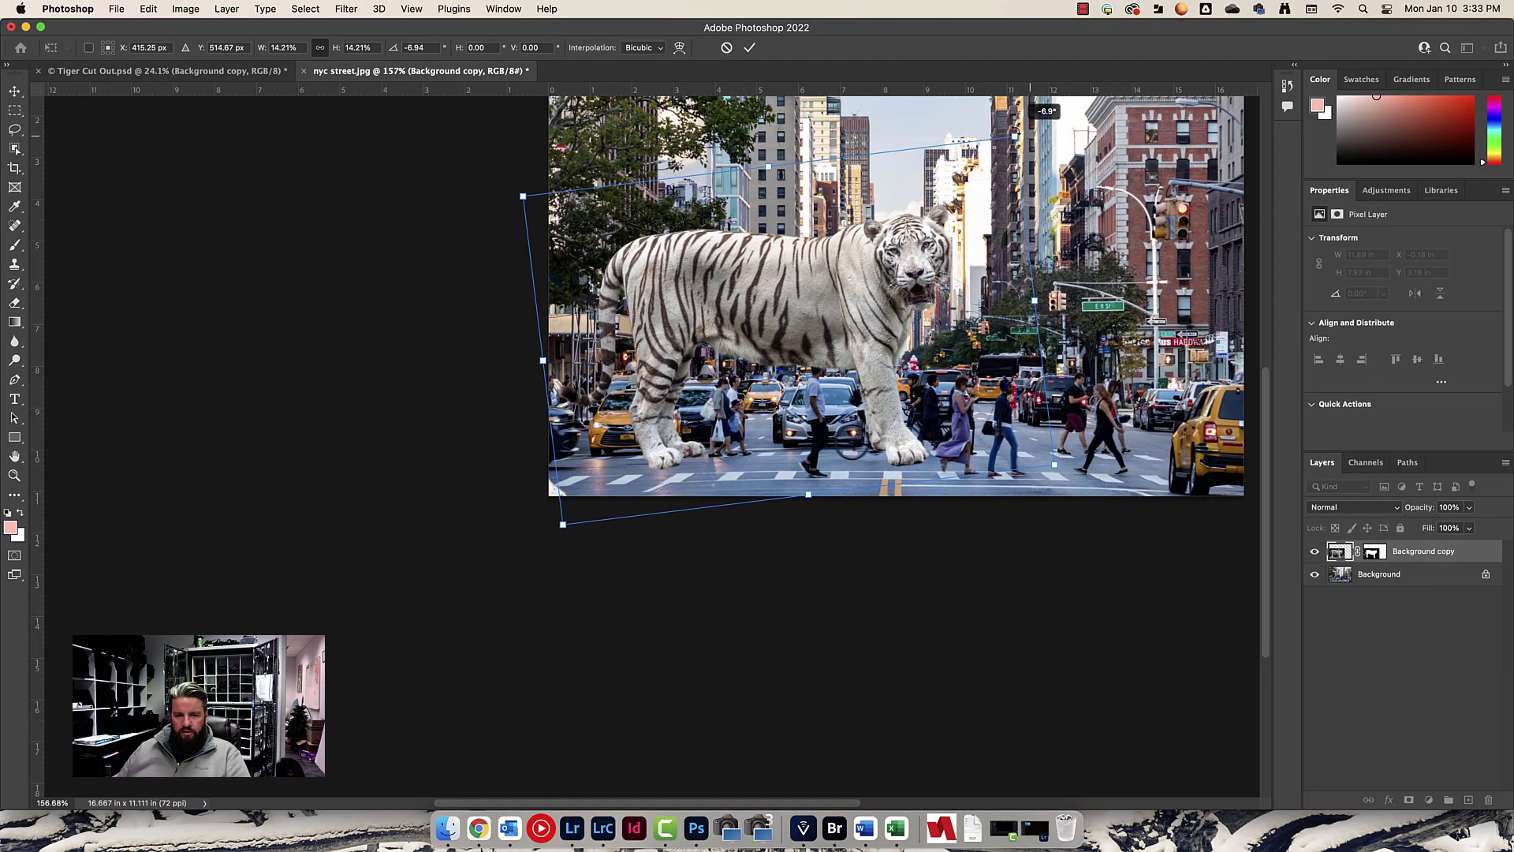
Shrink the tiger to about 4.93% on the crosswalk in front of the leftmost yellow taxi, and apply the transform with about -8.05° rotation.
left_click_drag(1015, 138, 697, 309)
left_click_drag(644, 418, 683, 402)
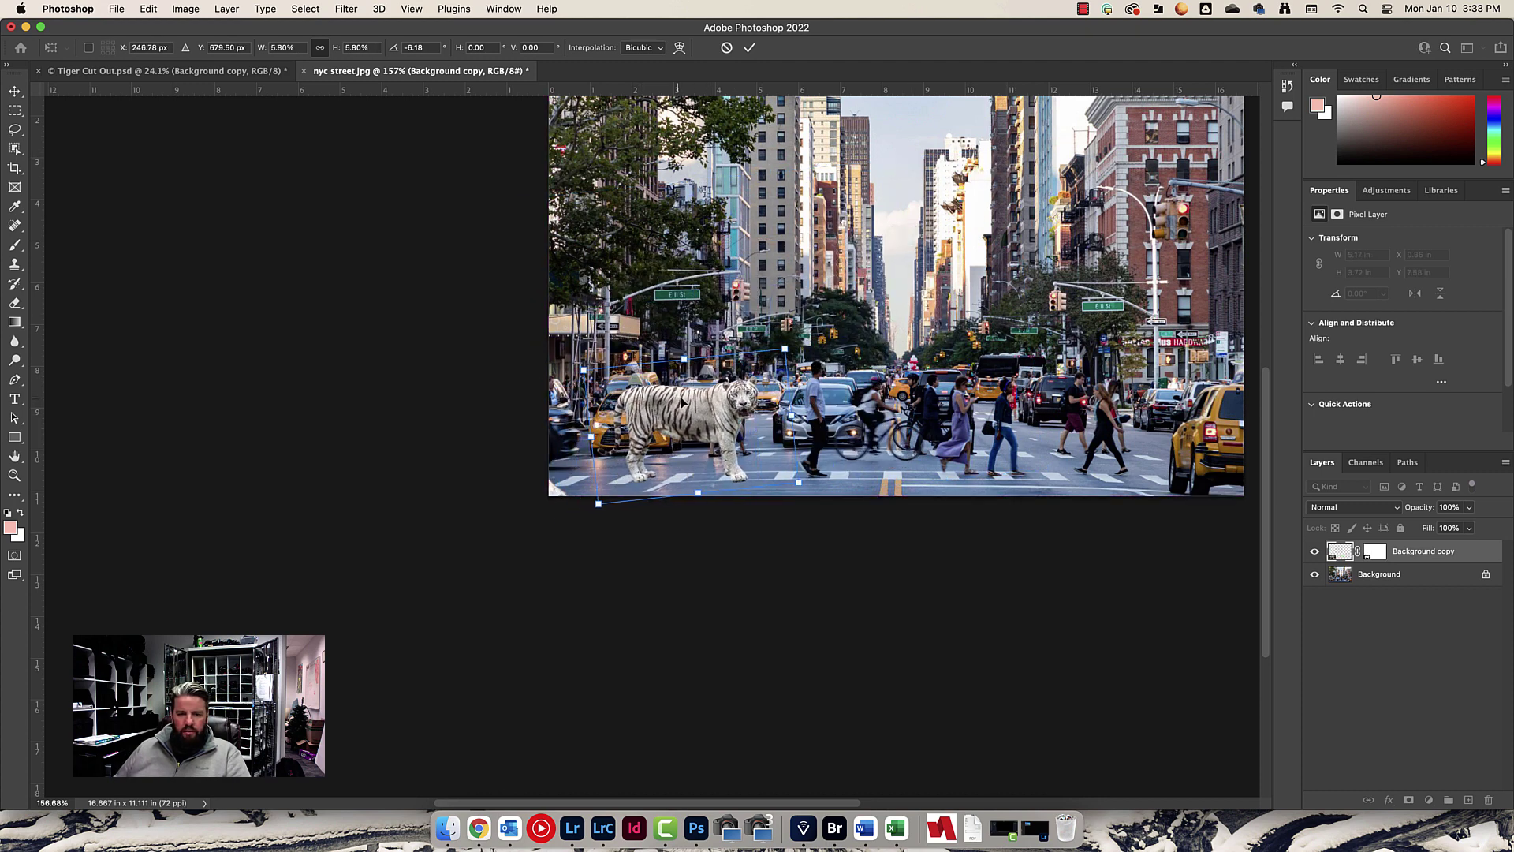
left_click_drag(786, 348, 757, 371)
left_click_drag(700, 427, 713, 425)
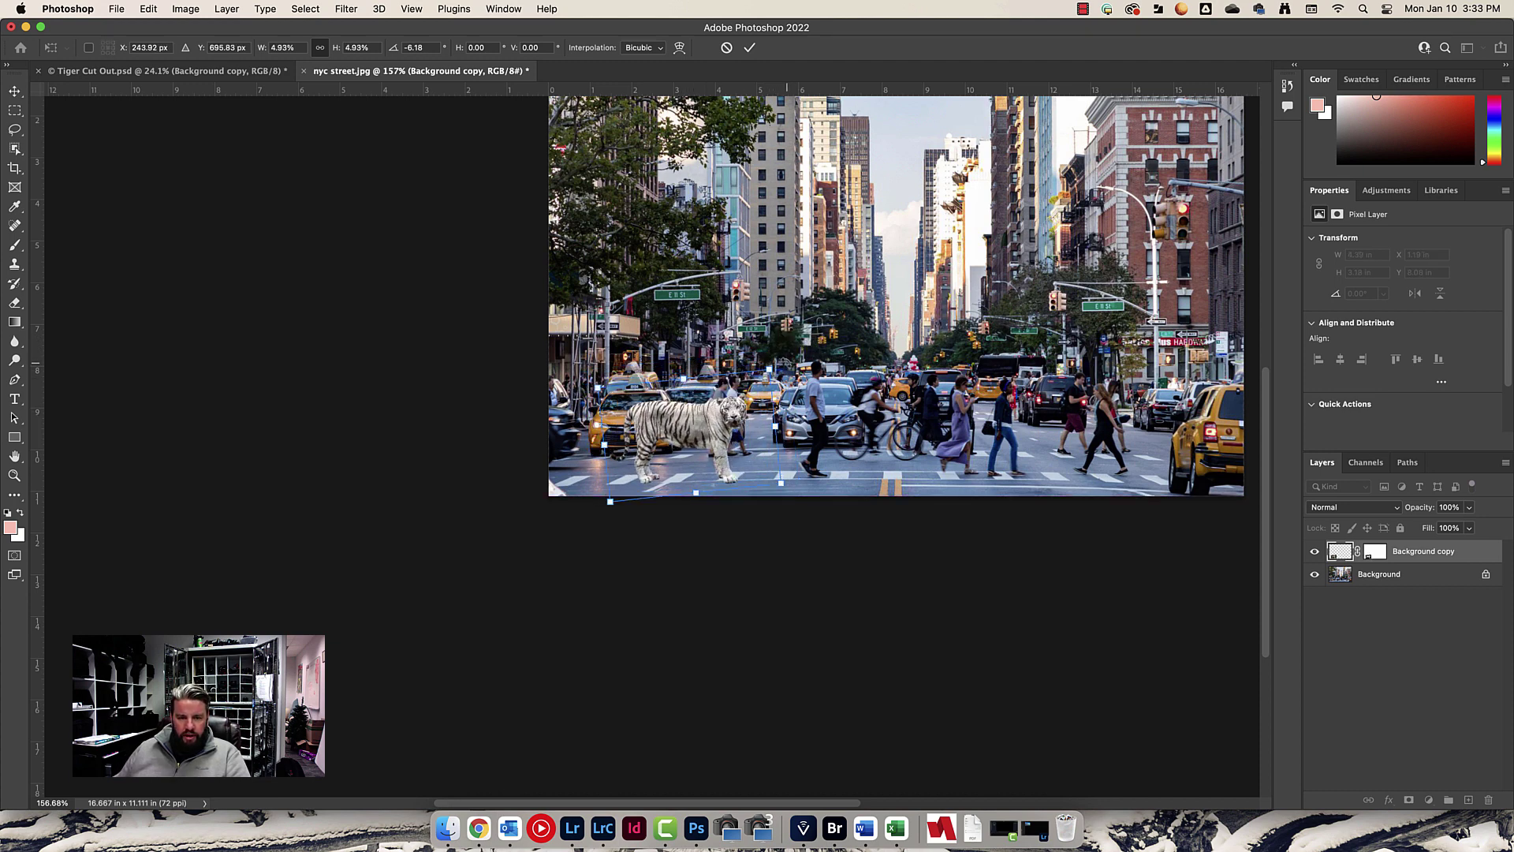
left_click_drag(786, 362, 800, 347)
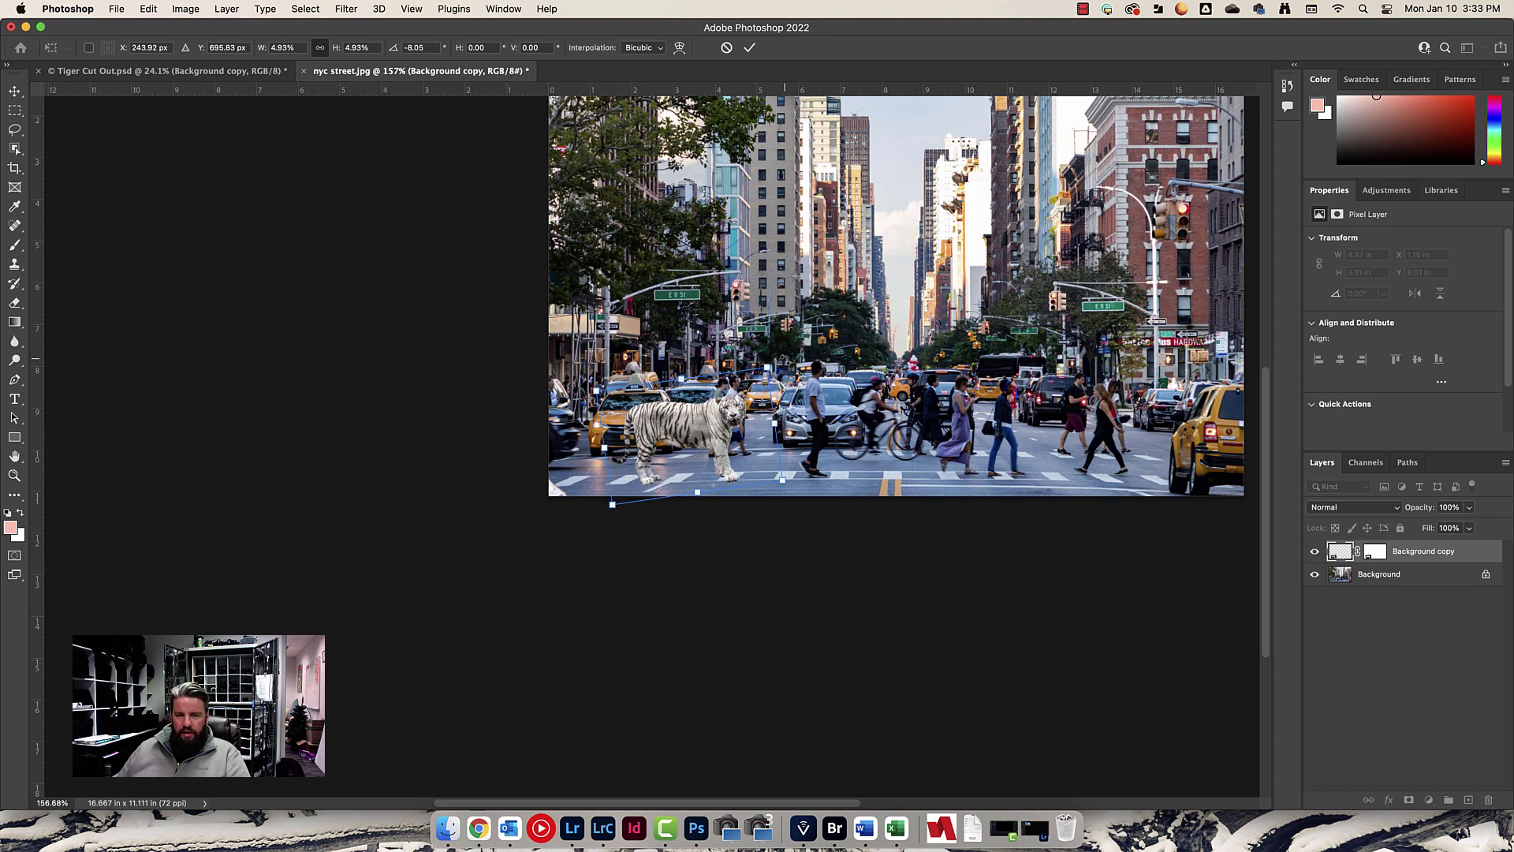
key("Return")
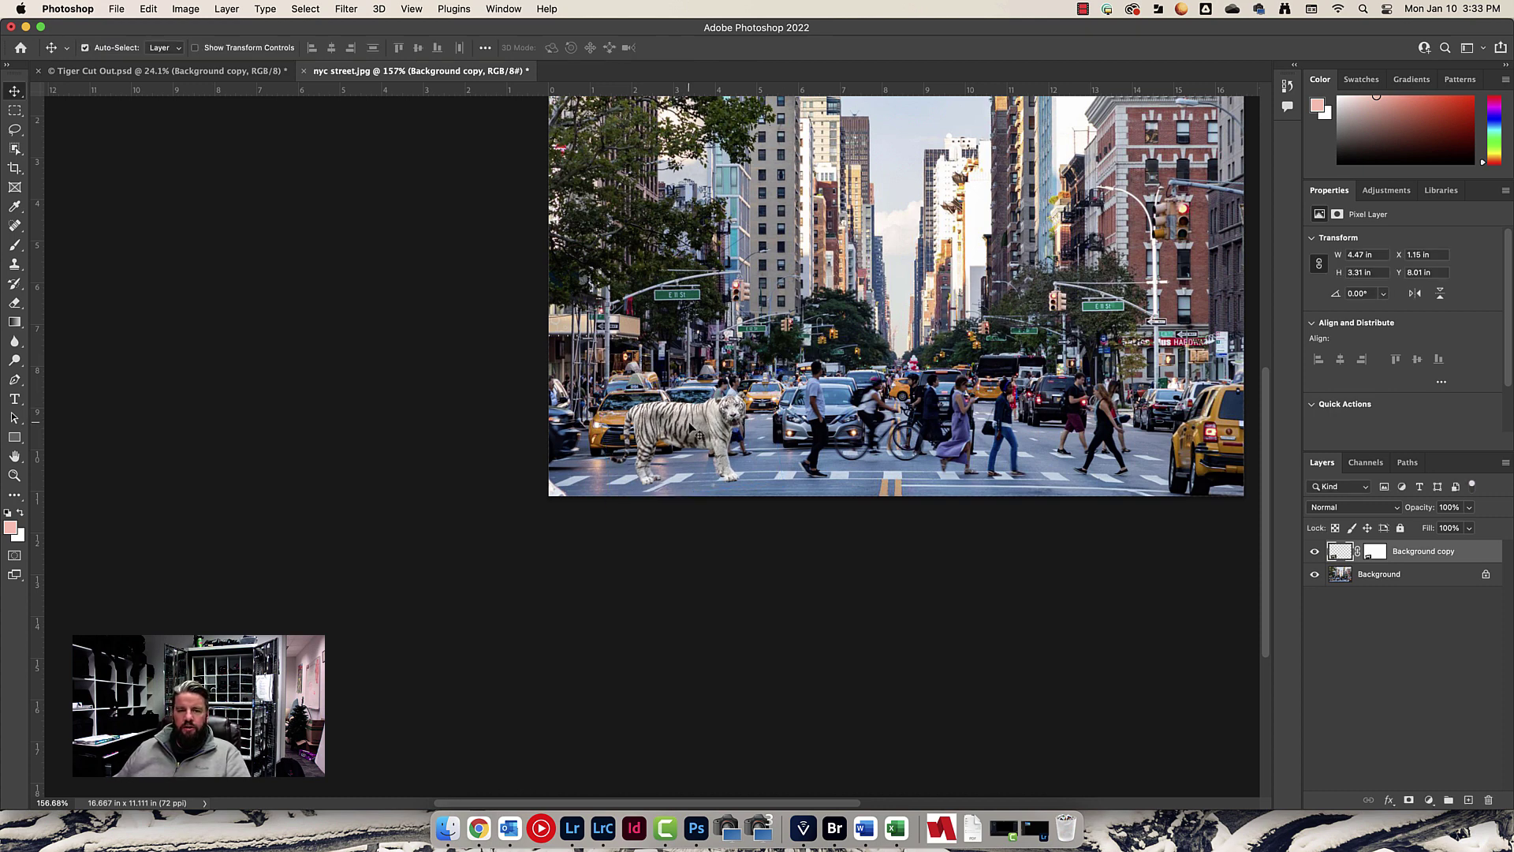
Nudge the tiger layer vertically to a Y position of 7.94 in on the crosswalk.
scroll(700, 436, "down", 5)
scroll(700, 429, "up", 5)
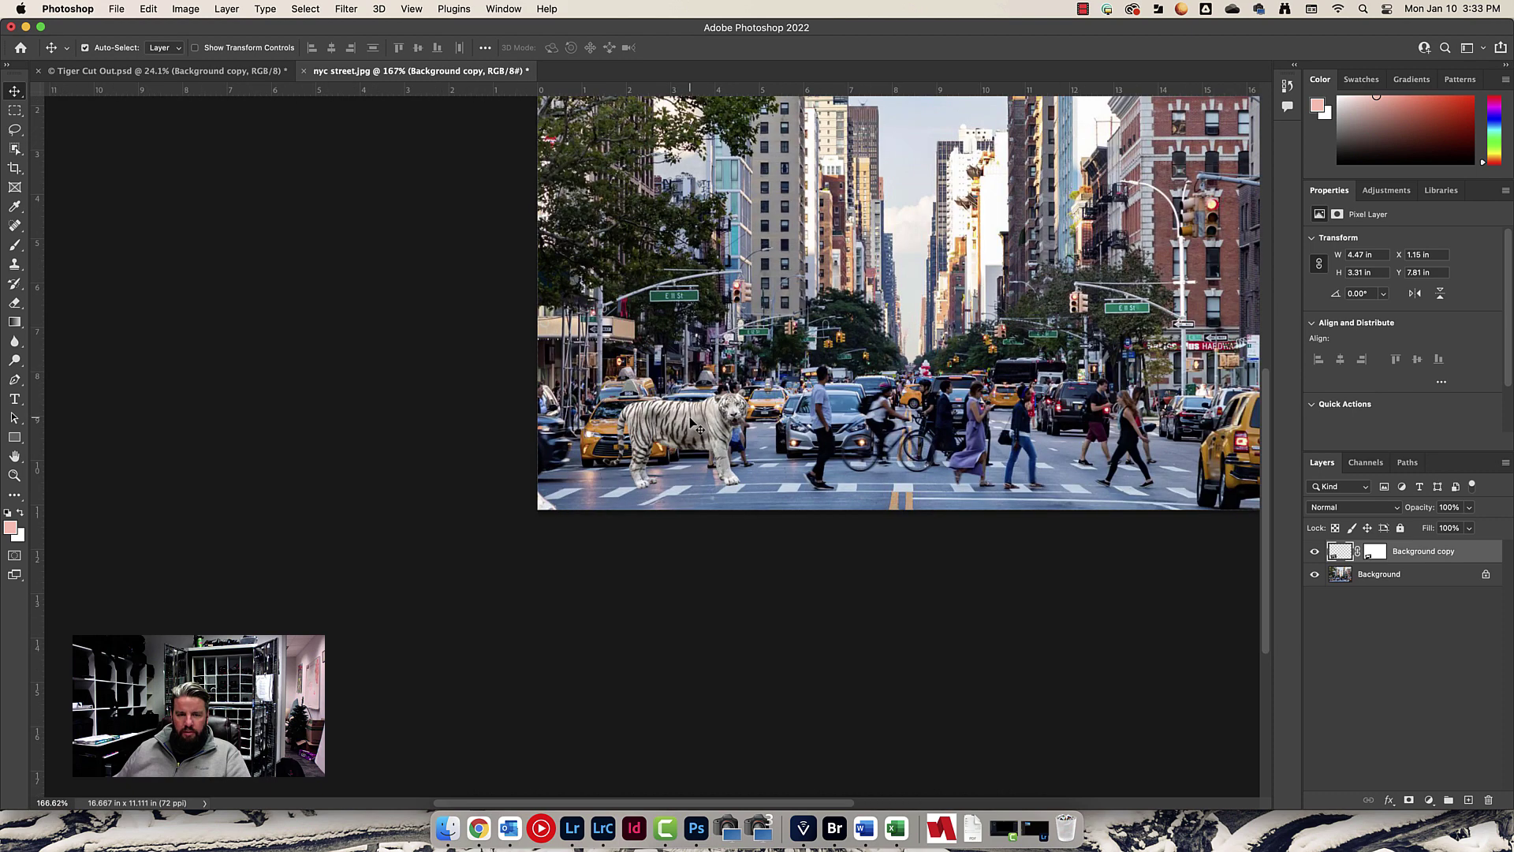
key("shift+Down")
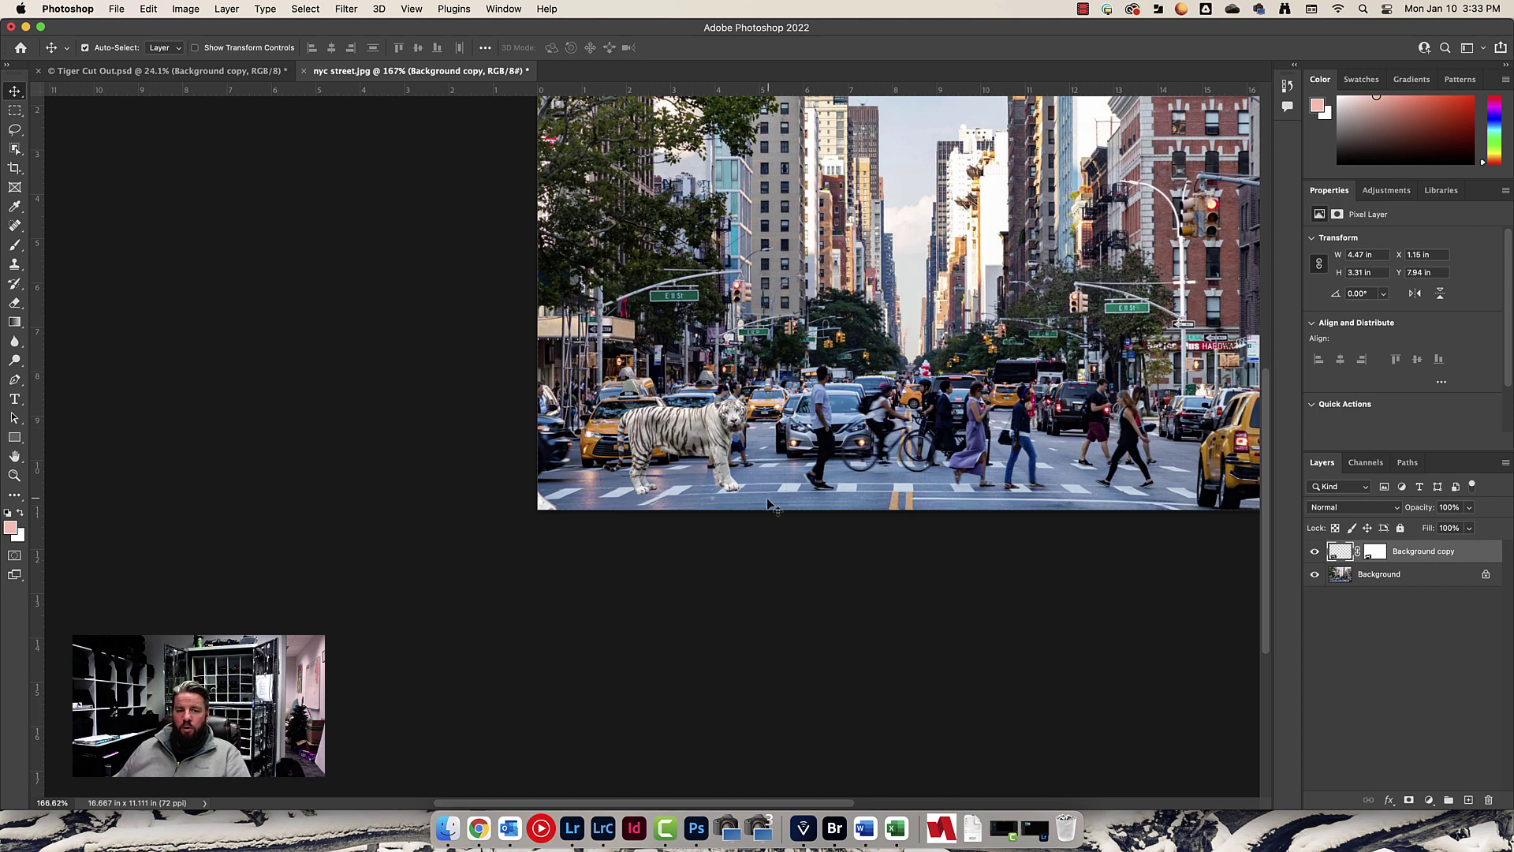
Inspect the tiger on the crosswalk up close, and fit the whole street composite in the window.
scroll(818, 450, "down", 3)
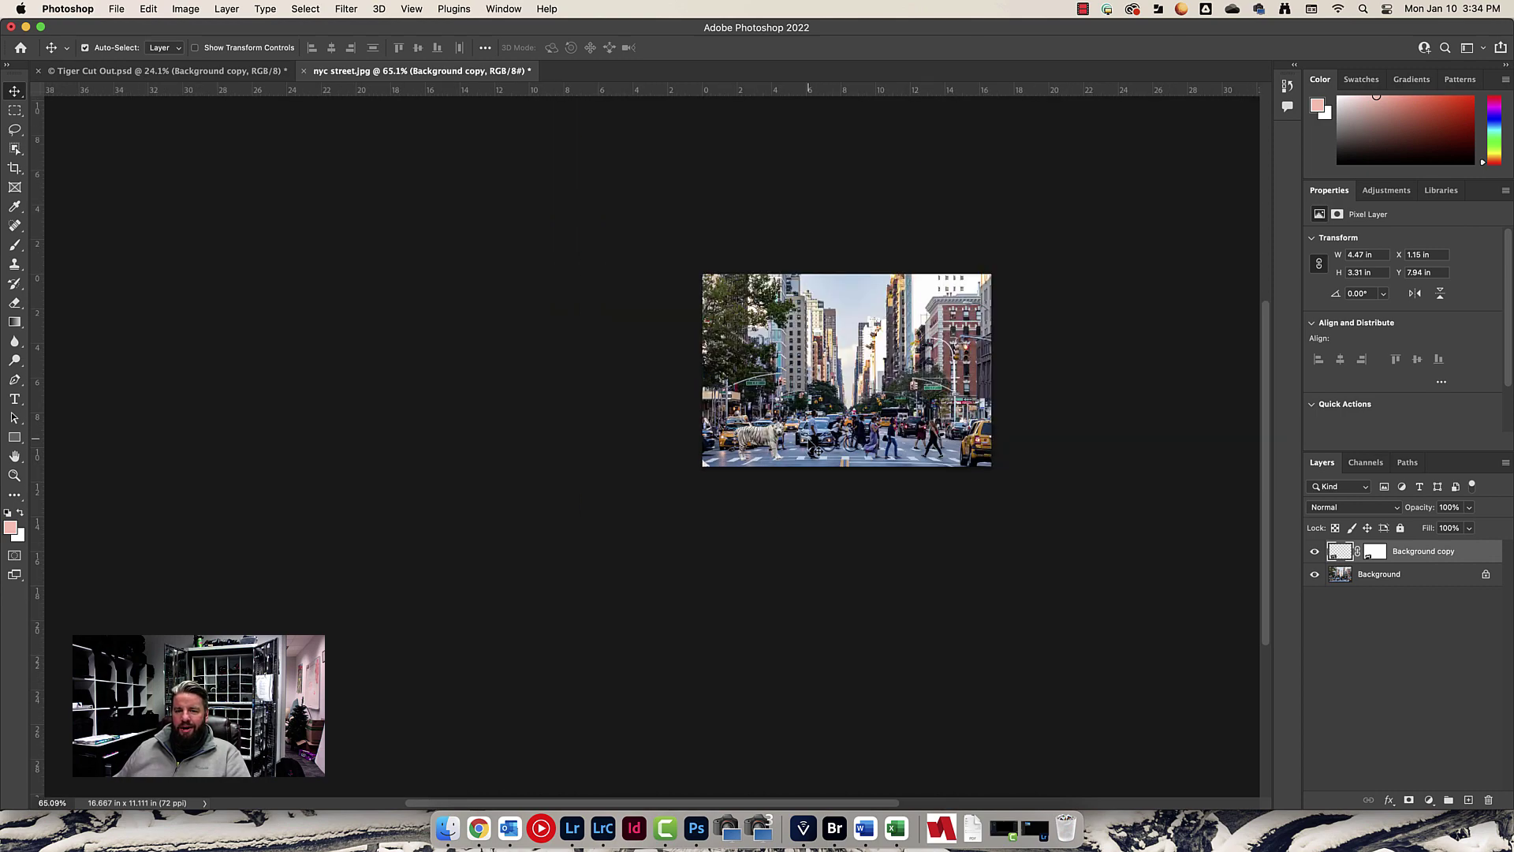
scroll(824, 451, "up", 6)
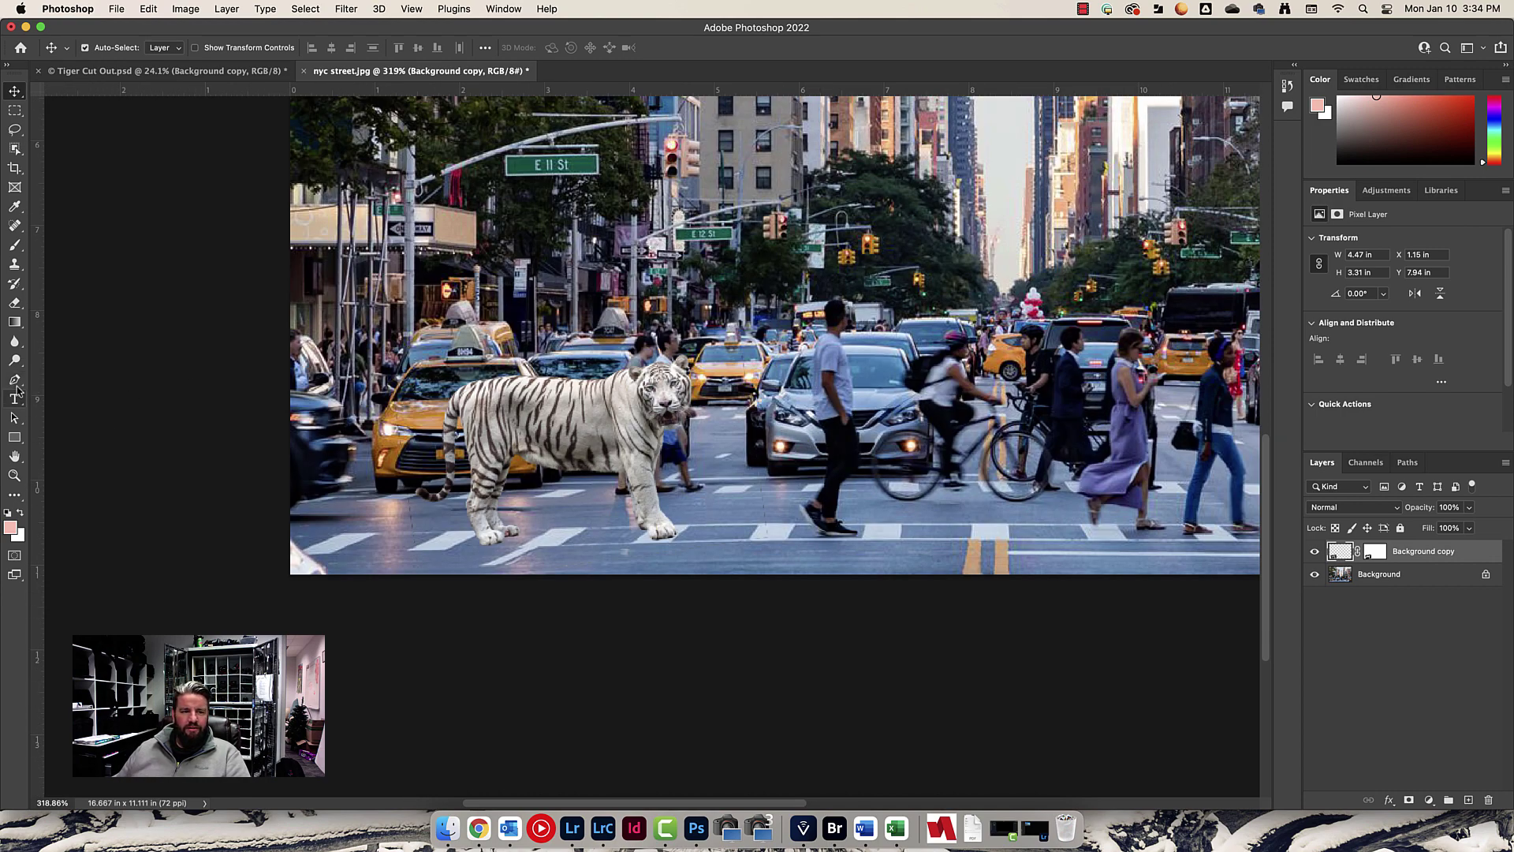
double_click(14, 456)
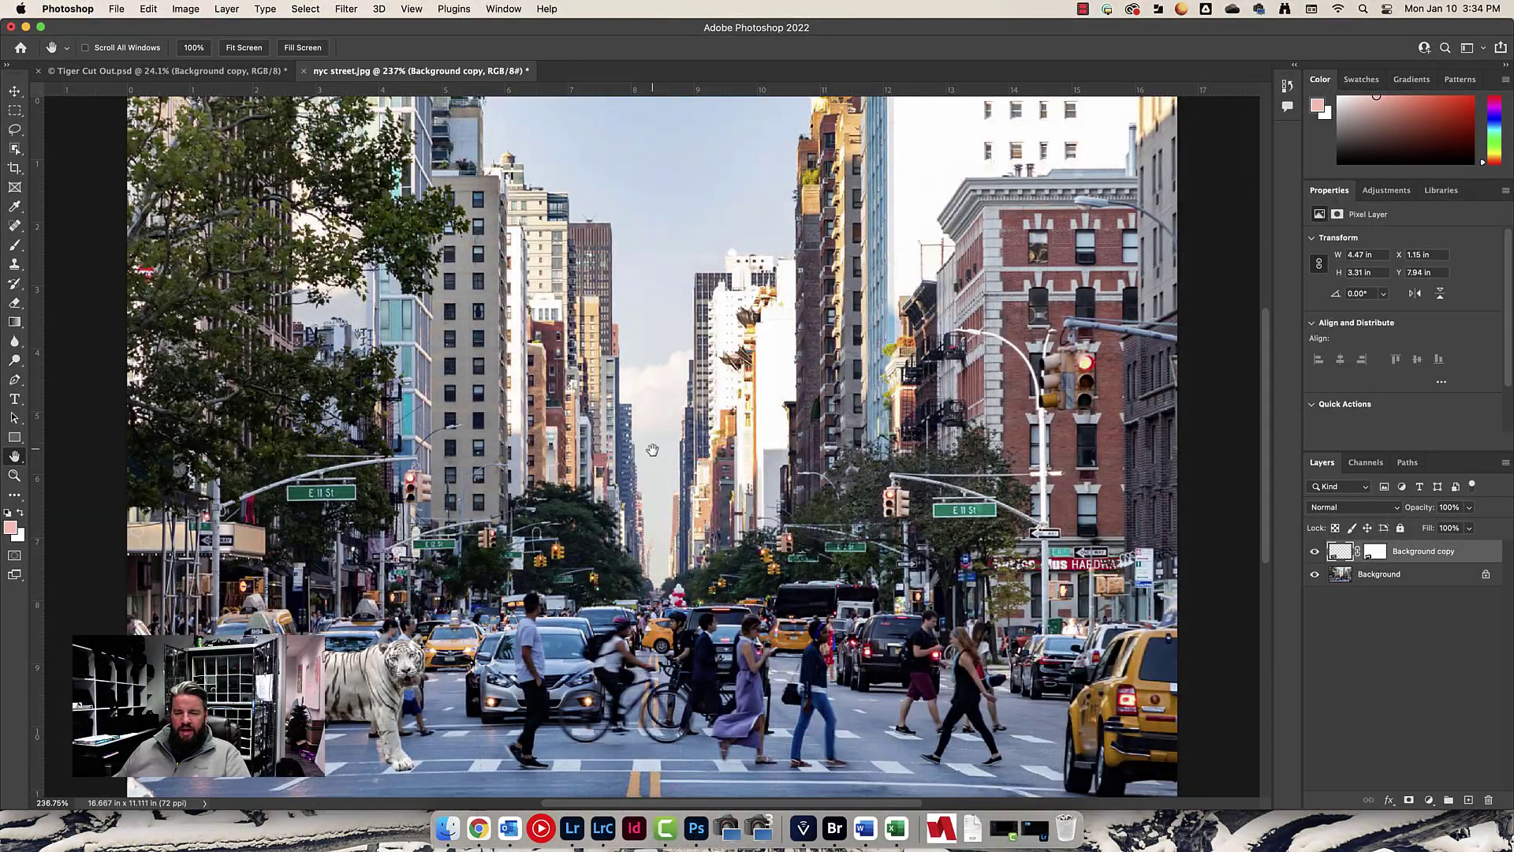